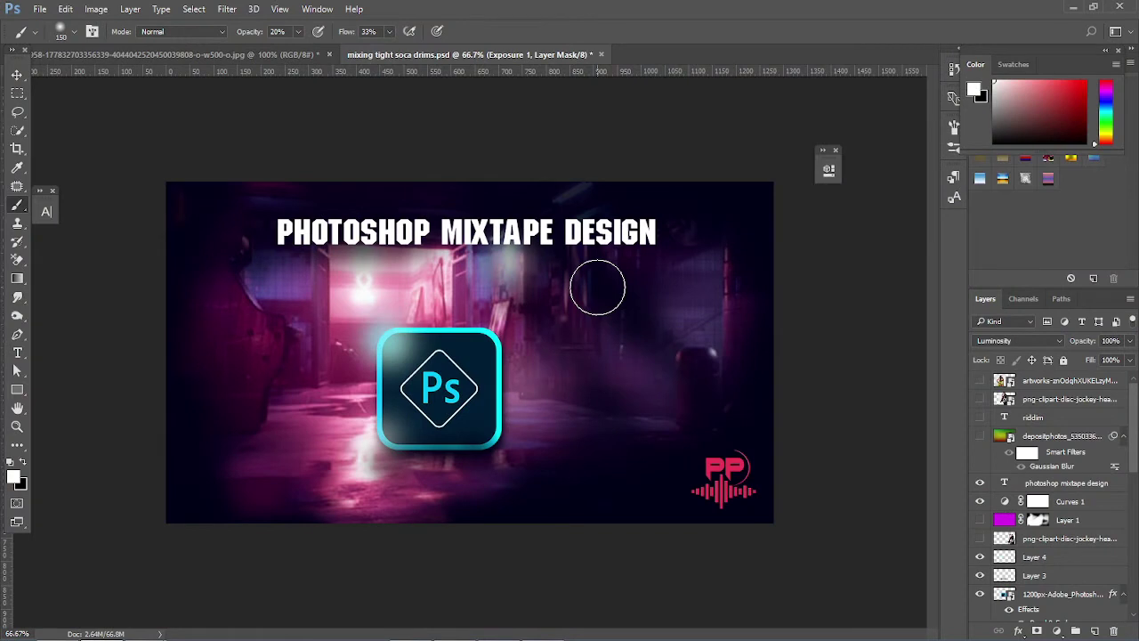
- Switch to the .jpg document showing the woman photo over the neon garage background
left_click(154, 53)
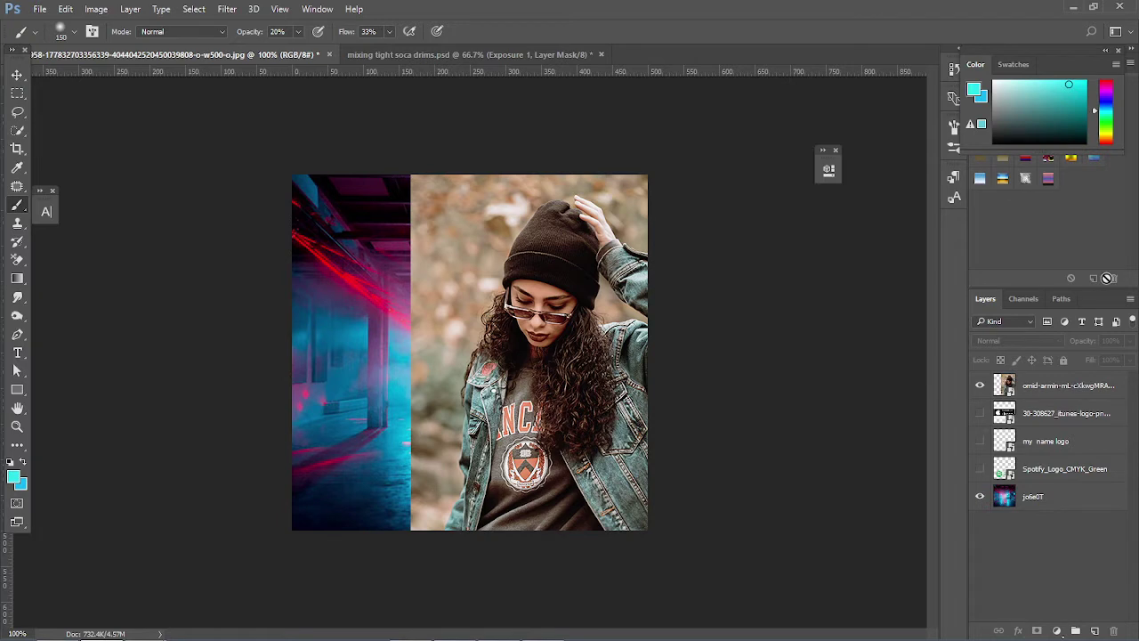
- Rasterize the top woman photo layer into ordinary pixels
left_click(1062, 394)
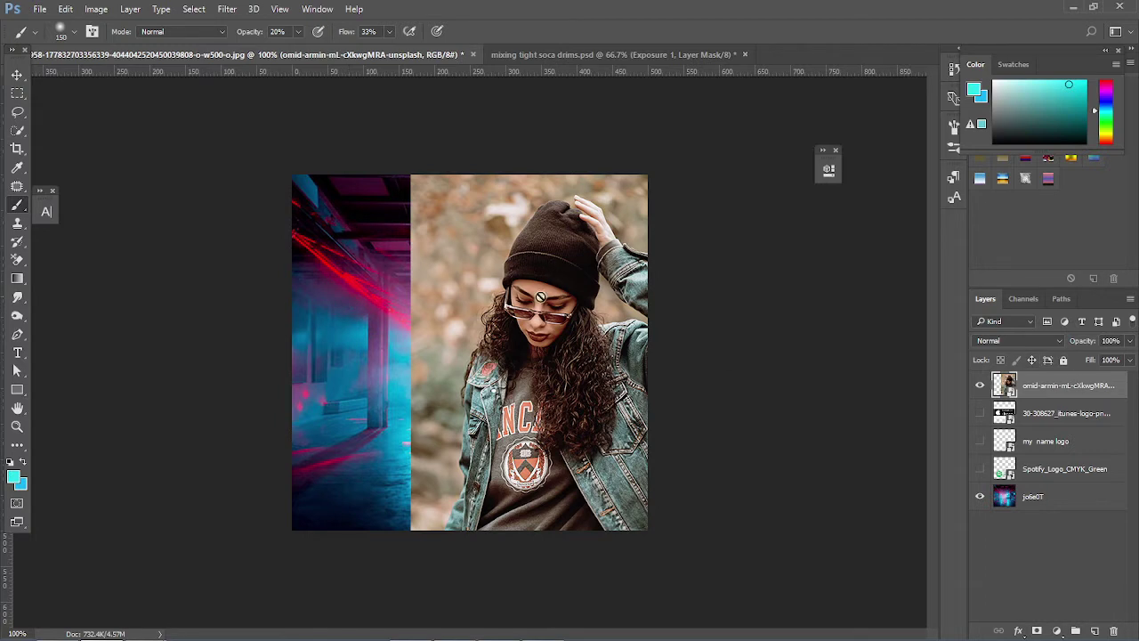
right_click(1059, 388)
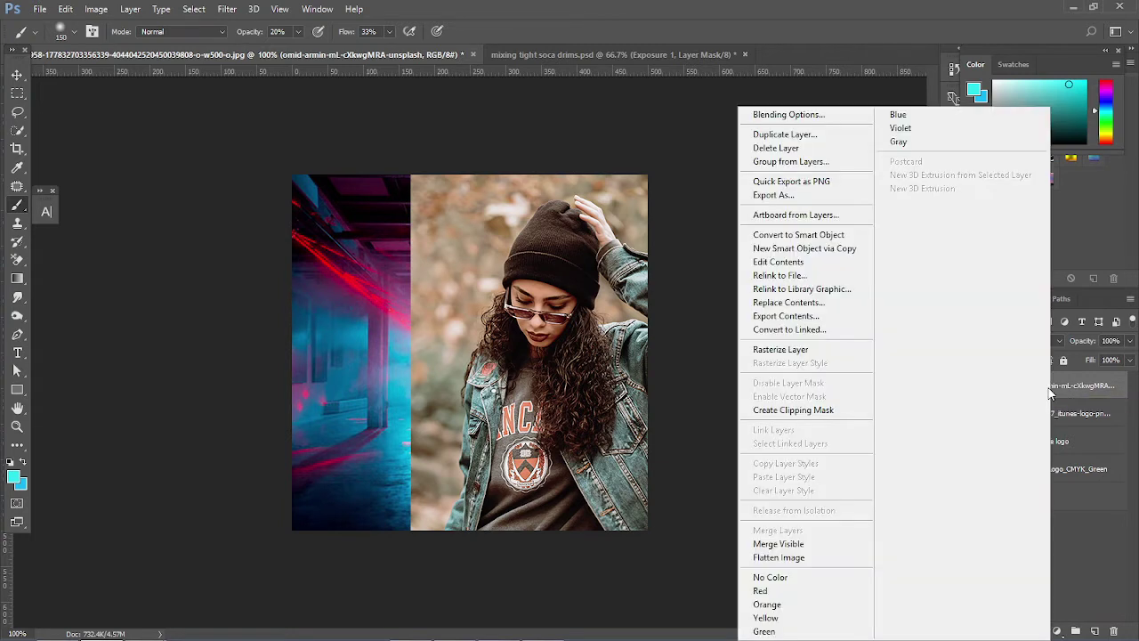
left_click(826, 350)
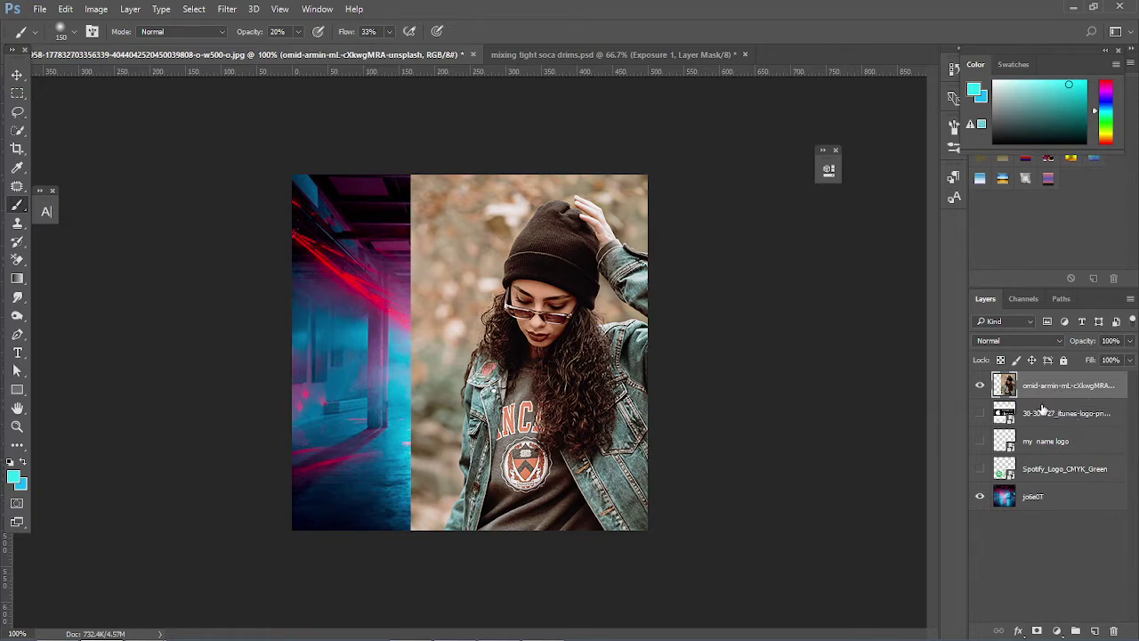
- Toggle the woman layer's visibility to check it, then select the Pen Tool
left_click(982, 388)
left_click(982, 388)
left_click(980, 384)
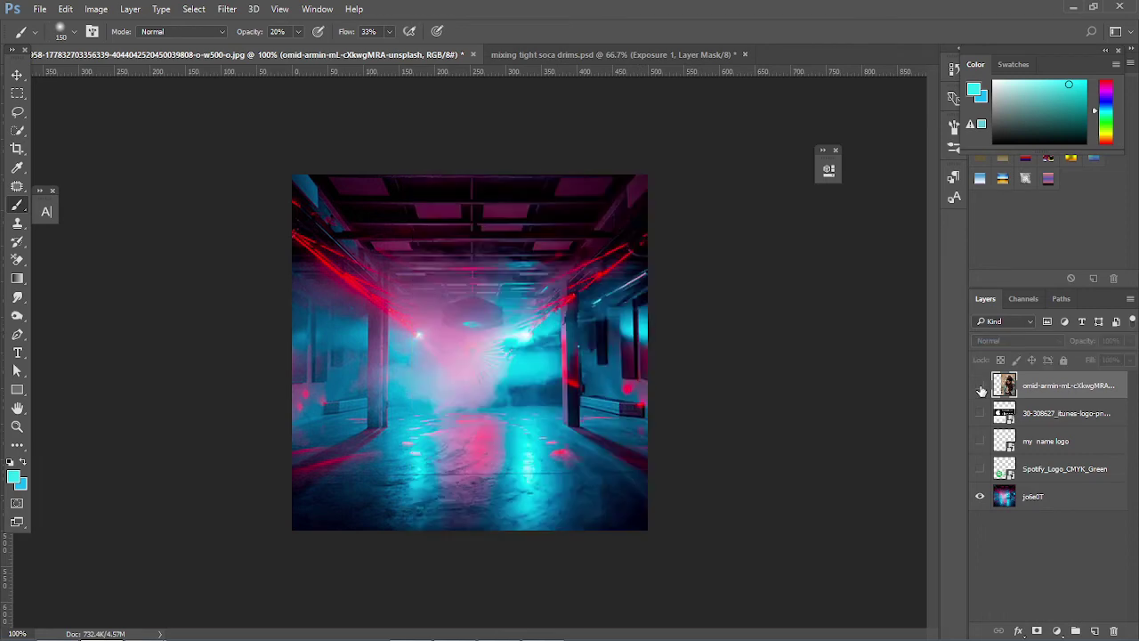
left_click(980, 384)
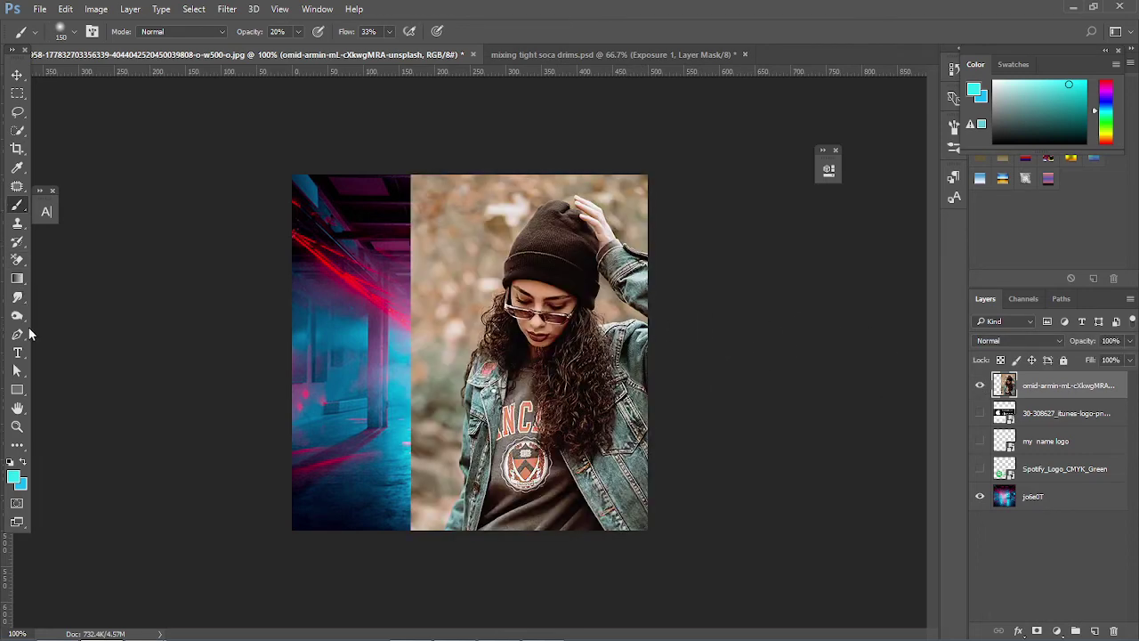
left_click(27, 333)
left_click(62, 335)
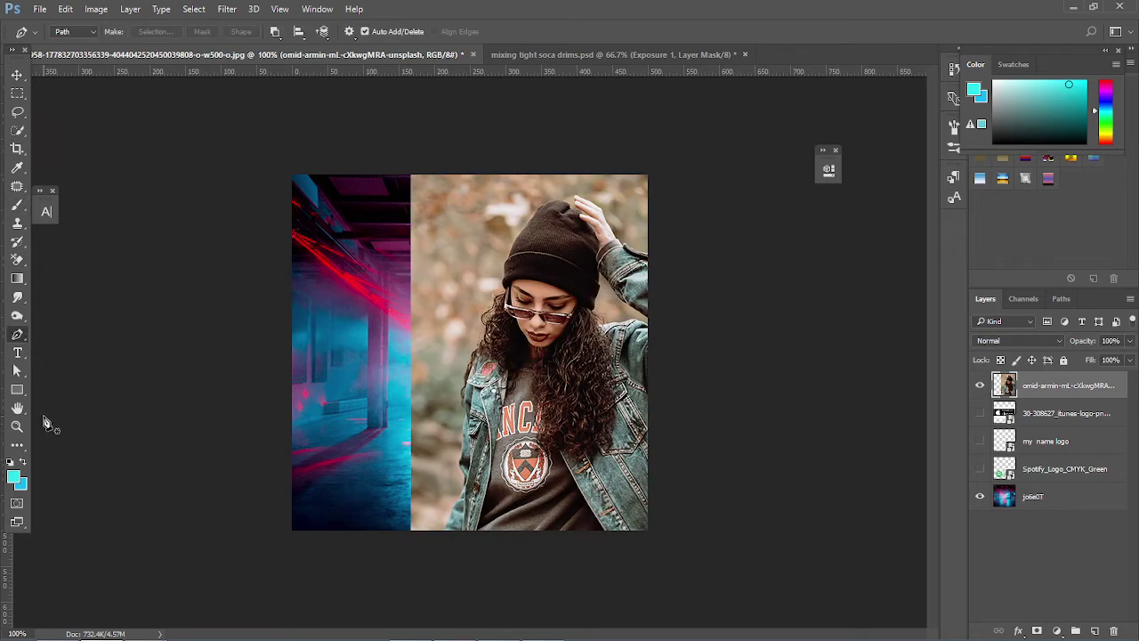
- Reset colours to default black and white and zoom to 300% on the jacket's bottom
key("d")
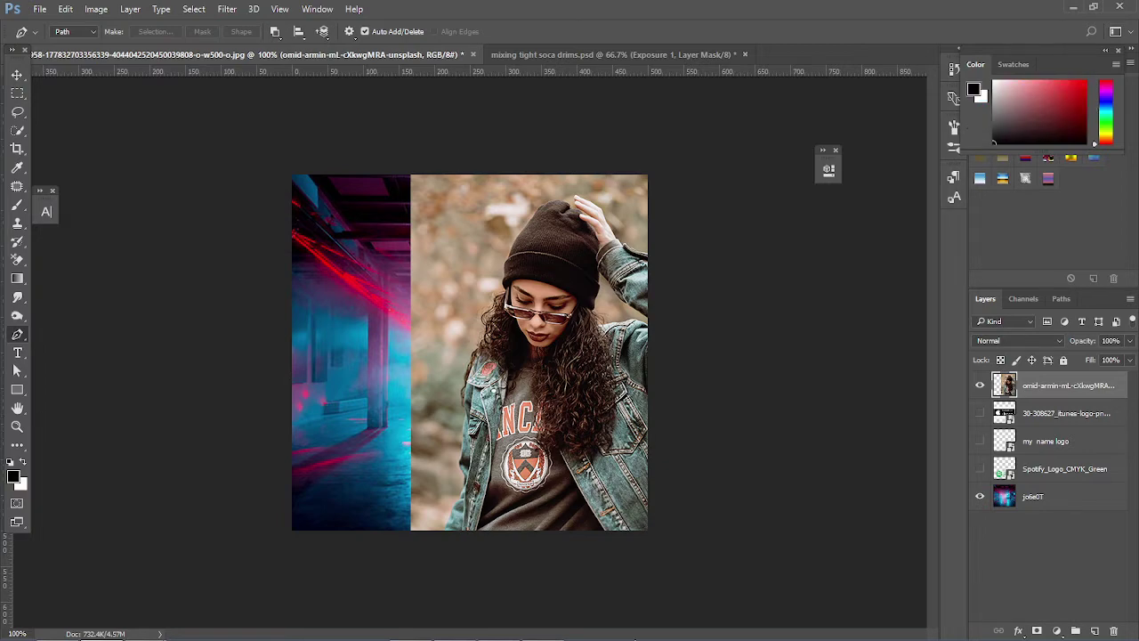
key("ctrl+plus")
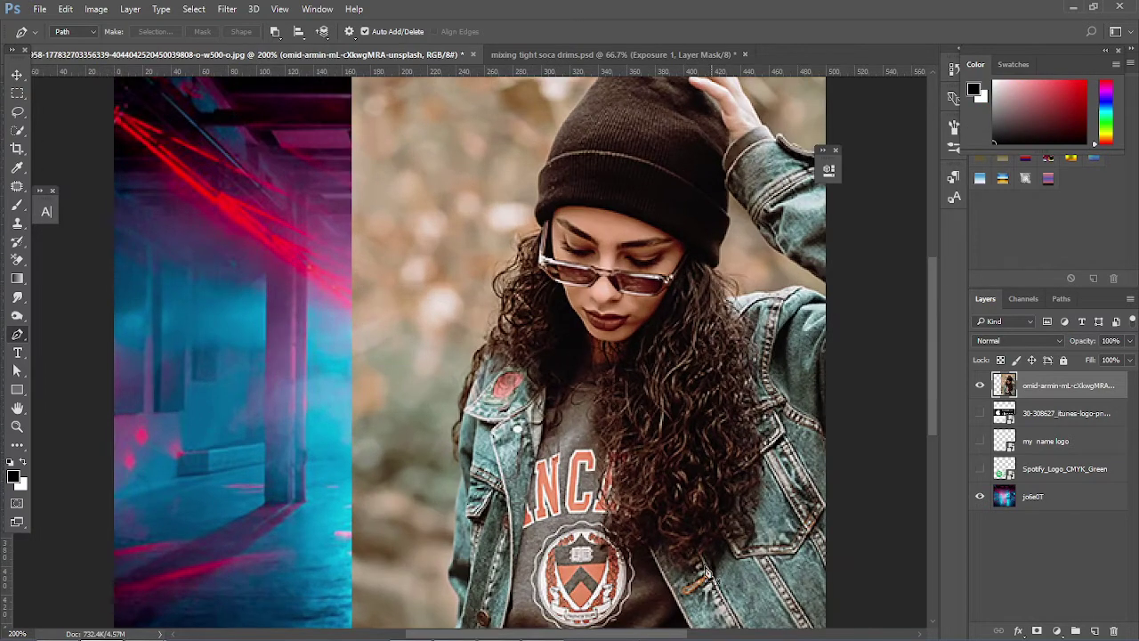
scroll(450, 105, "down", 5)
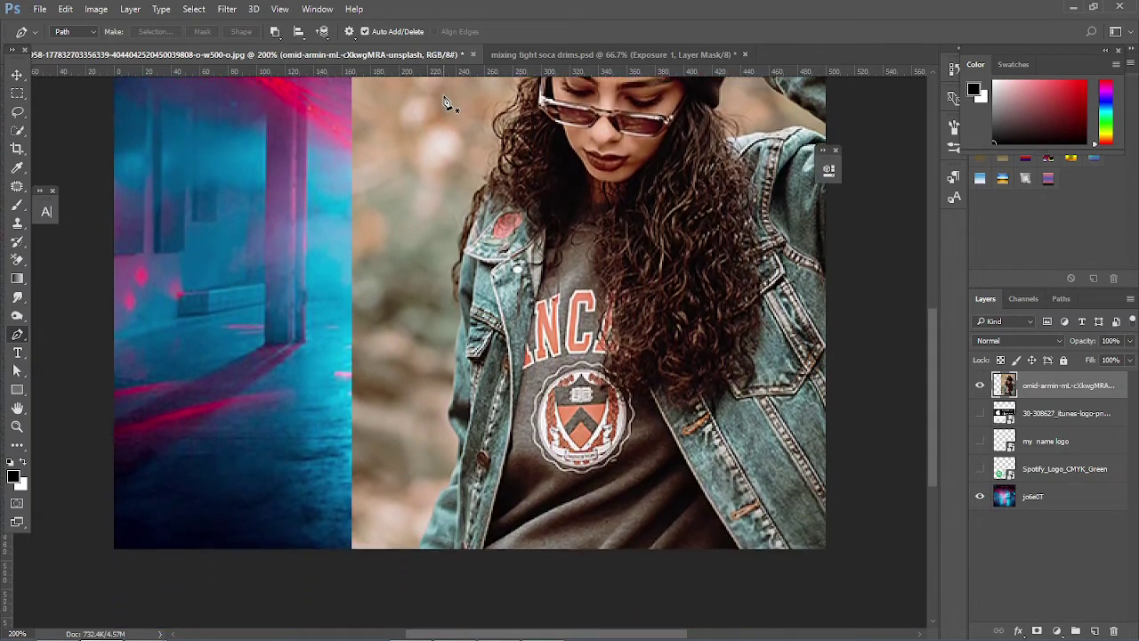
scroll(372, 372, "down", 3)
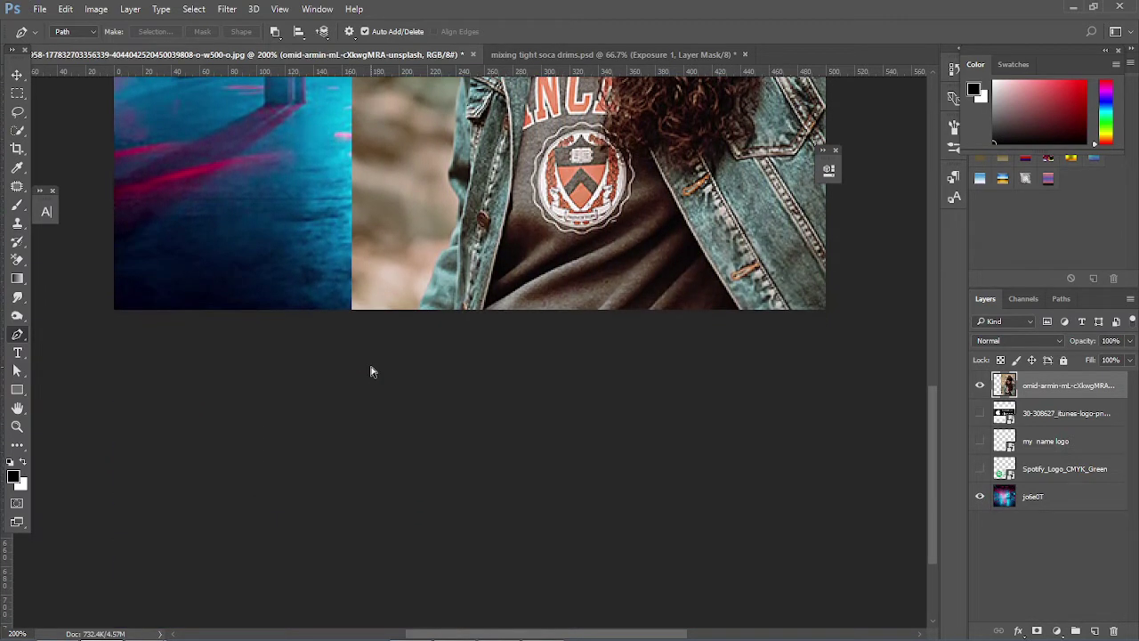
key("ctrl+plus")
key("ctrl+plus")
scroll(442, 317, "up", 3)
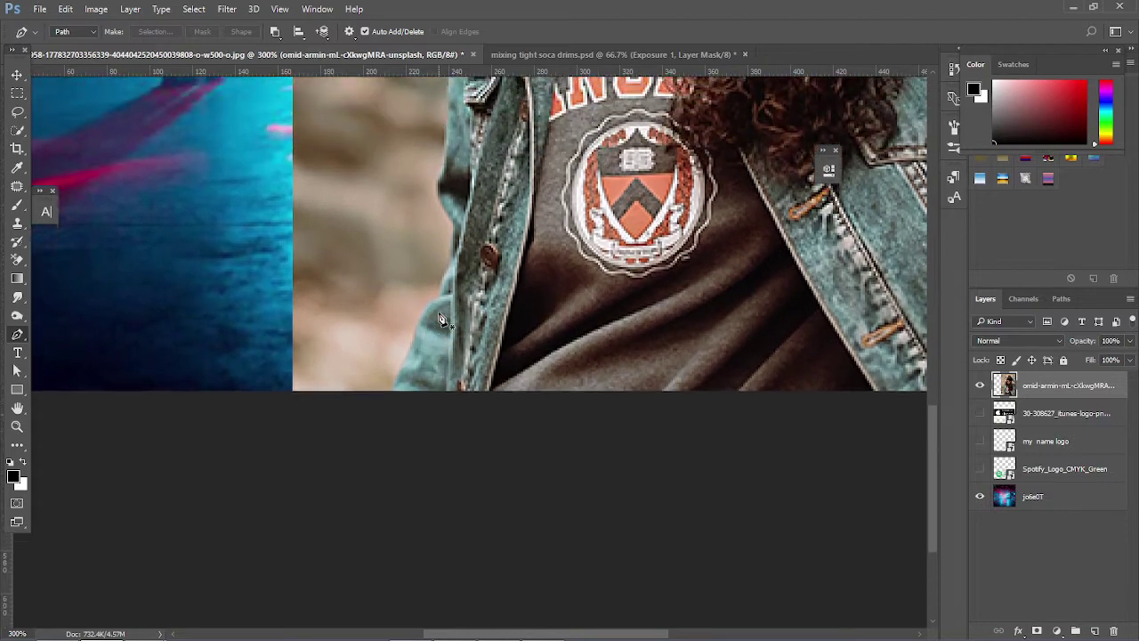
scroll(443, 320, "up", 5)
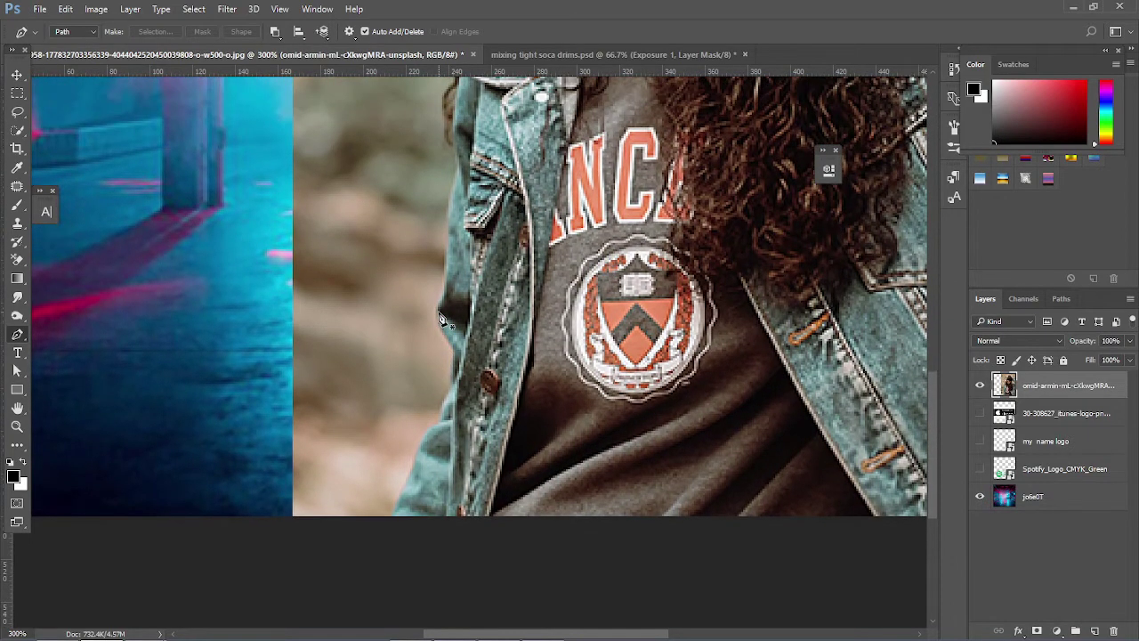
scroll(445, 322, "up", 2)
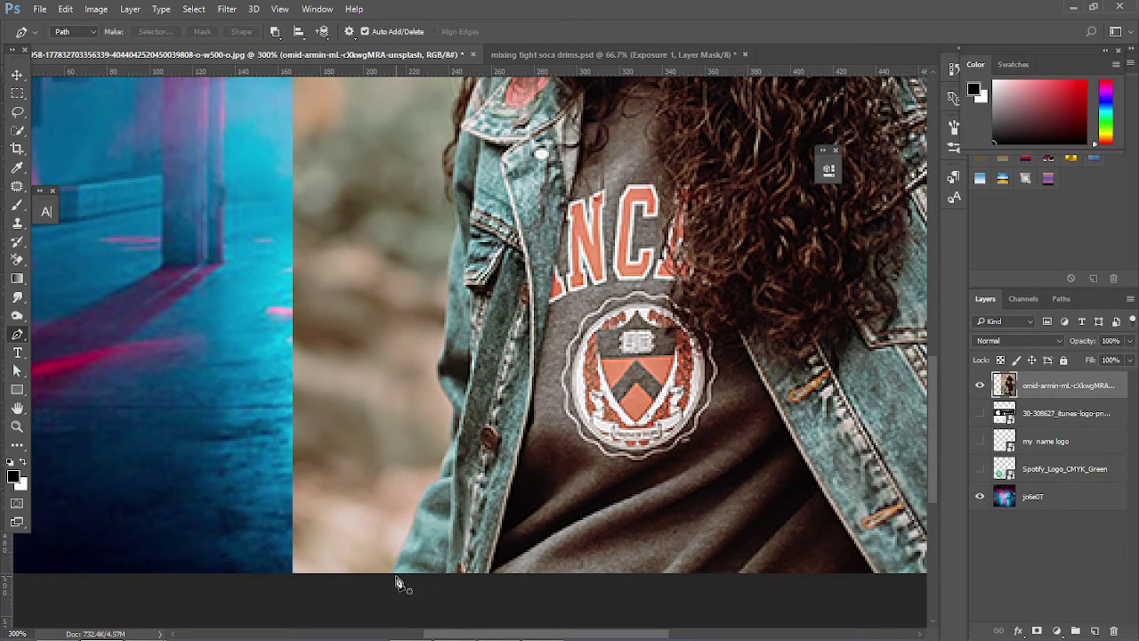
- Start the pen path at the jacket's bottom edge, placing anchors up its lower left side
left_click(395, 575)
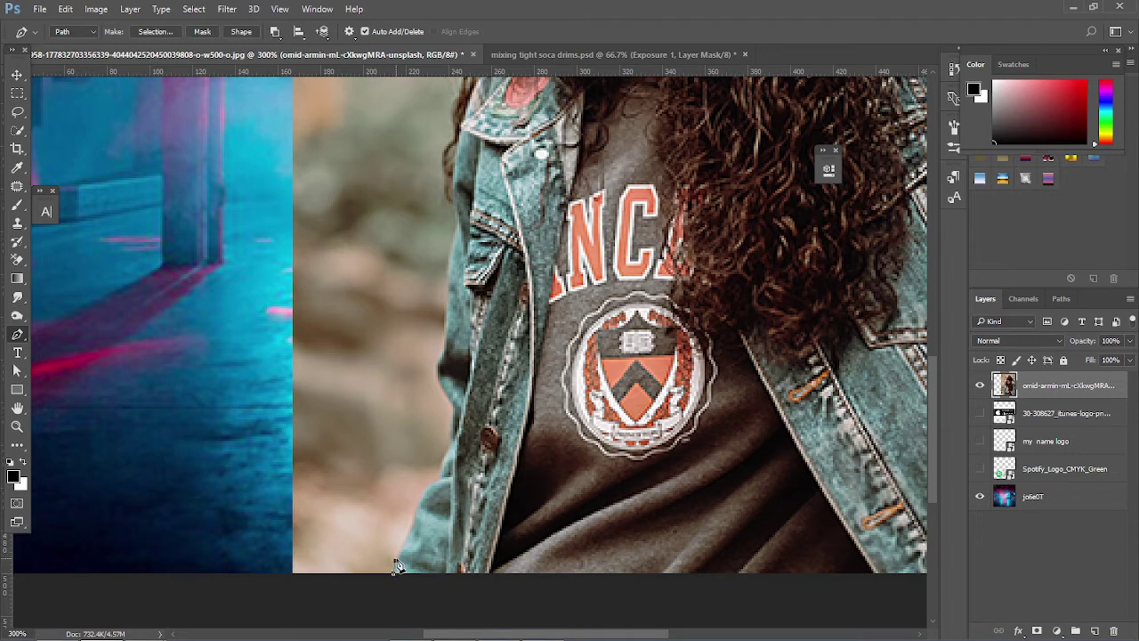
left_click(403, 541)
left_click(412, 516)
left_click(419, 502)
left_click(424, 490)
left_click(431, 481)
left_click(438, 473)
left_click(444, 456)
- Continue the pen anchors up the jacket's left edge toward the shoulder
left_click(448, 444)
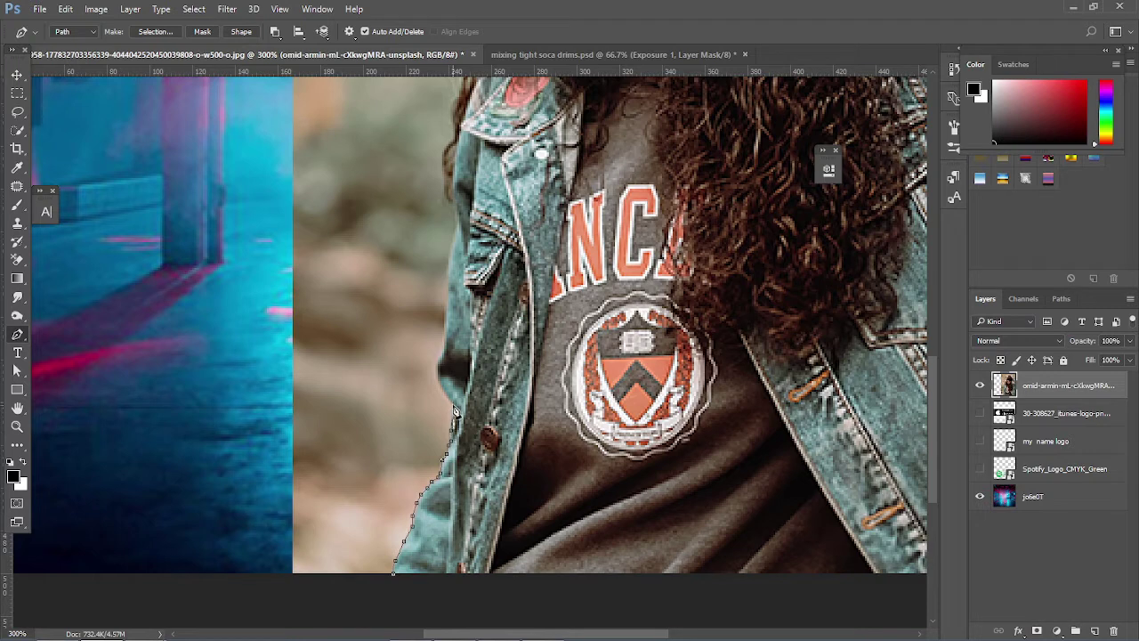
left_click(451, 401)
left_click(435, 365)
left_click(436, 349)
left_click(445, 312)
scroll(709, 592, "up", 1)
scroll(710, 592, "up", 5)
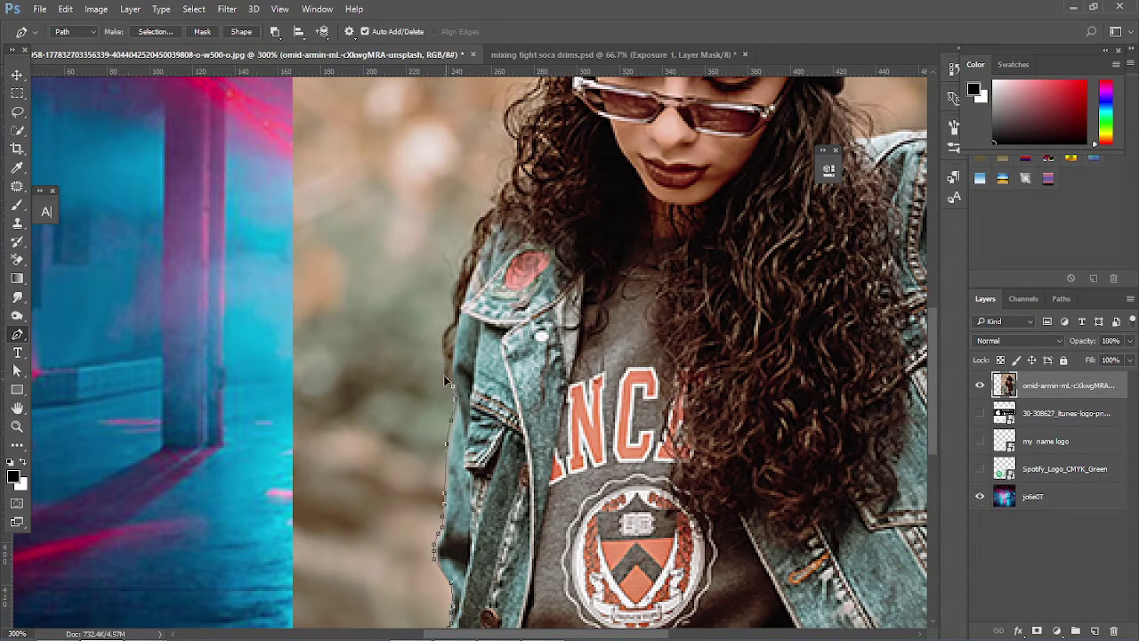
- Extend the path from the jacket up along the hair edge with a curved anchor
left_click(447, 381)
left_click(452, 291)
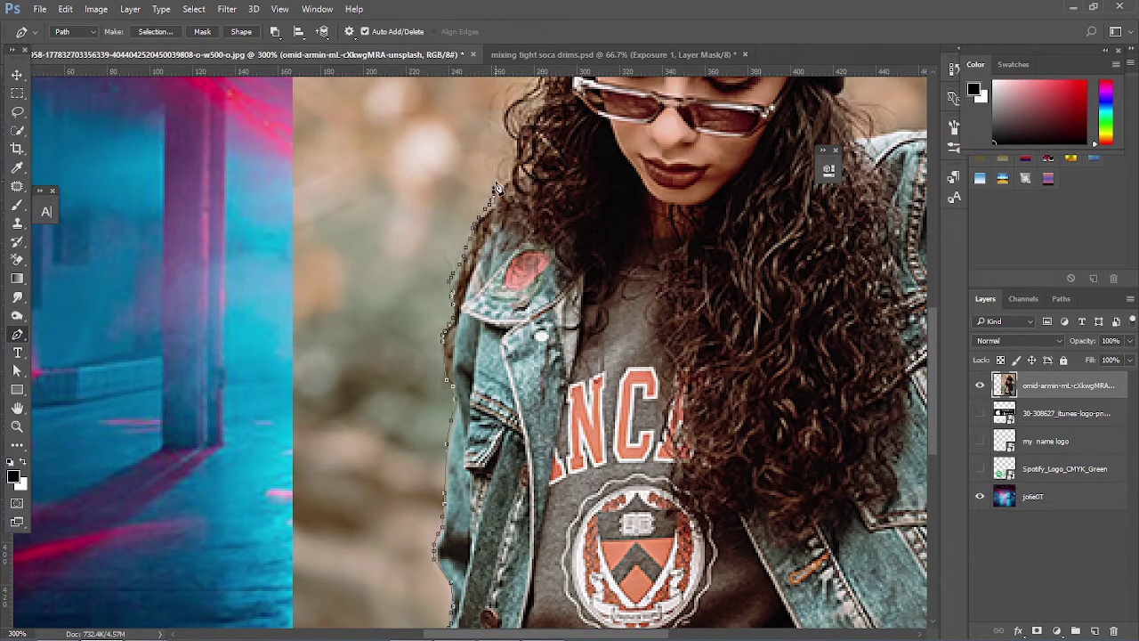
scroll(509, 204, "up", 1)
scroll(509, 204, "up", 5)
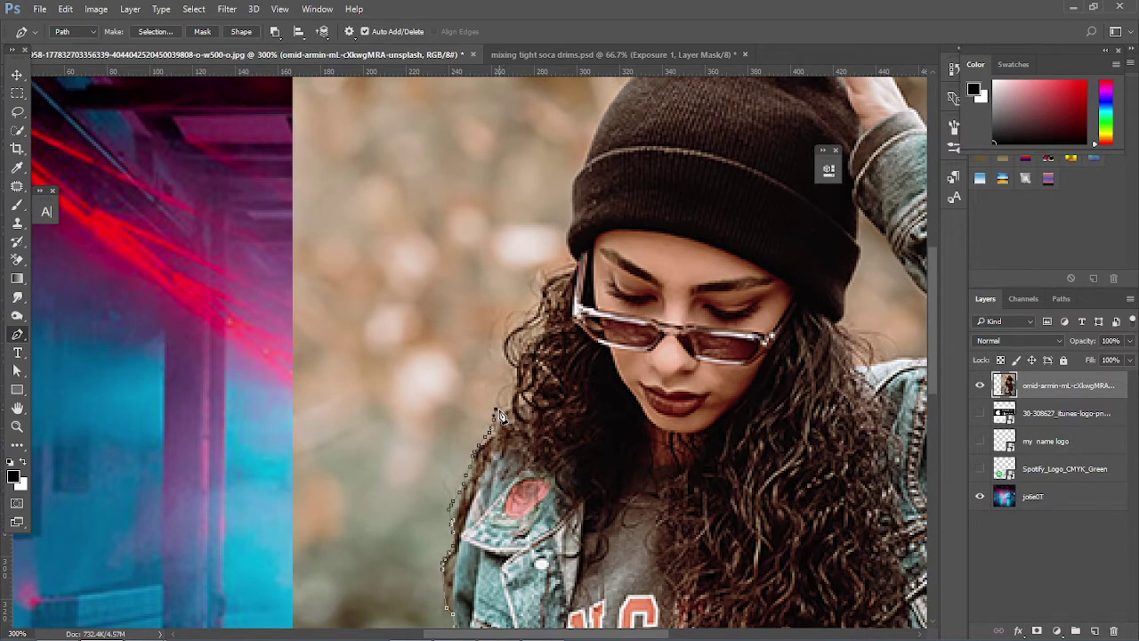
mouse_move(502, 411)
left_mouse_down()
mouse_move(505, 338)
mouse_move(532, 314)
mouse_move(539, 283)
mouse_move(573, 261)
mouse_move(574, 219)
left_mouse_up()
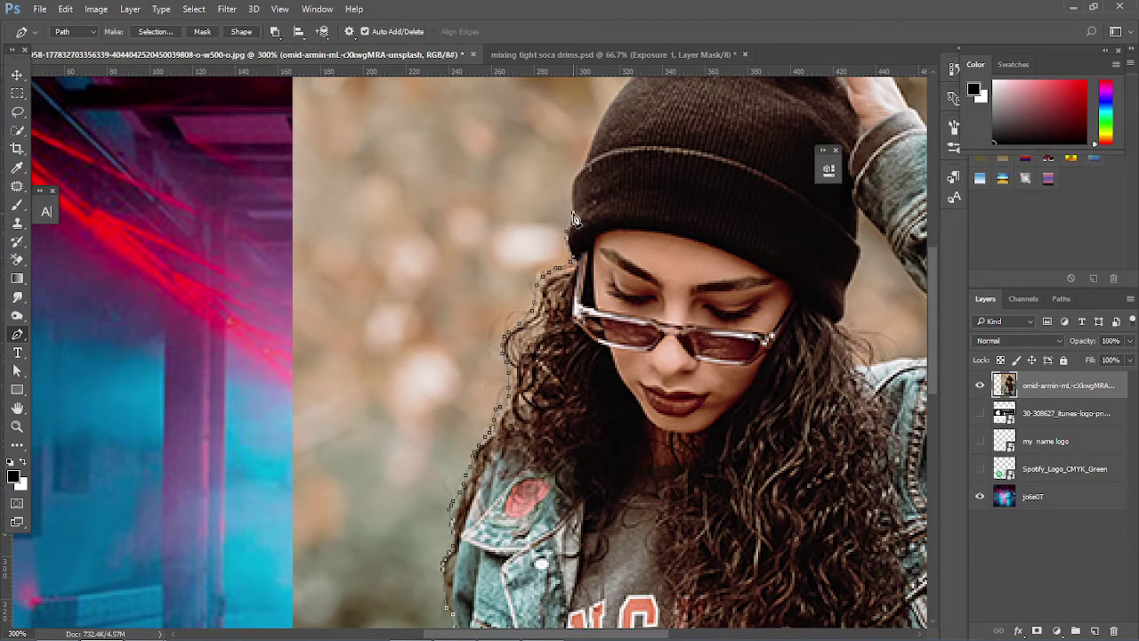
scroll(587, 251, "up", 5)
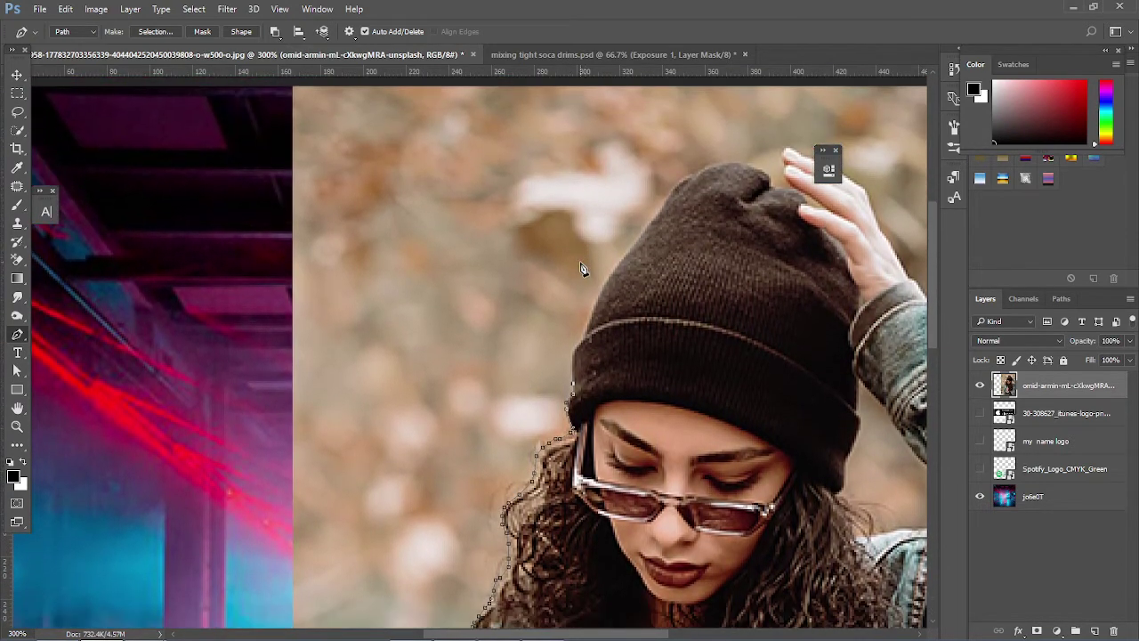
- At 500% zoom, place anchors up the beanie's left edge
key("ctrl+plus")
key("ctrl+plus")
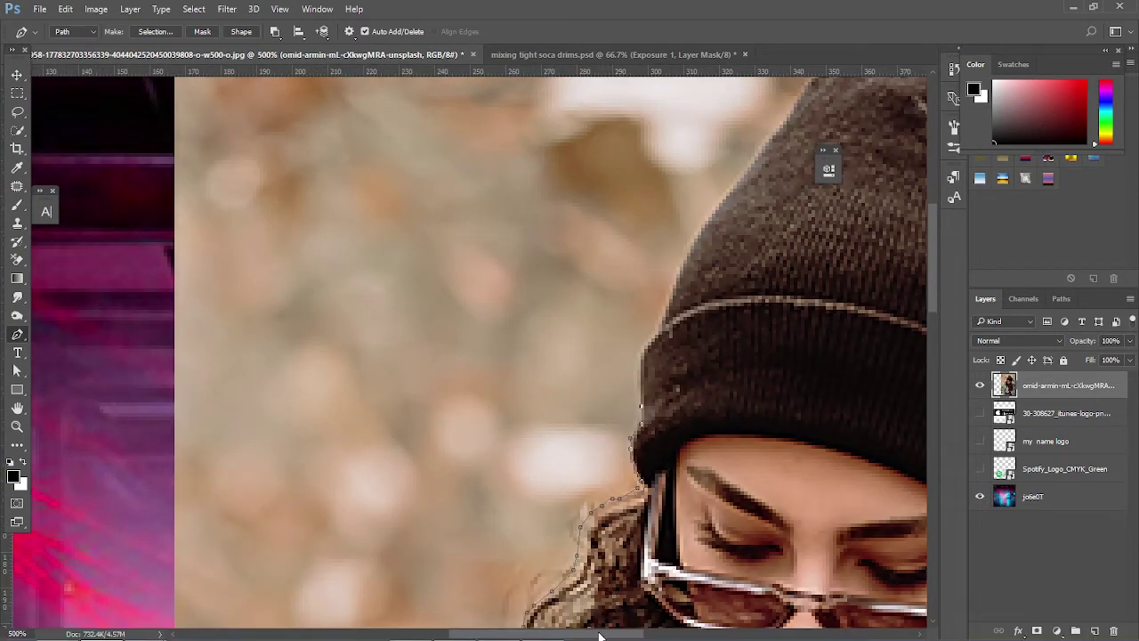
scroll(663, 523, "right", 2)
scroll(605, 484, "up", 2)
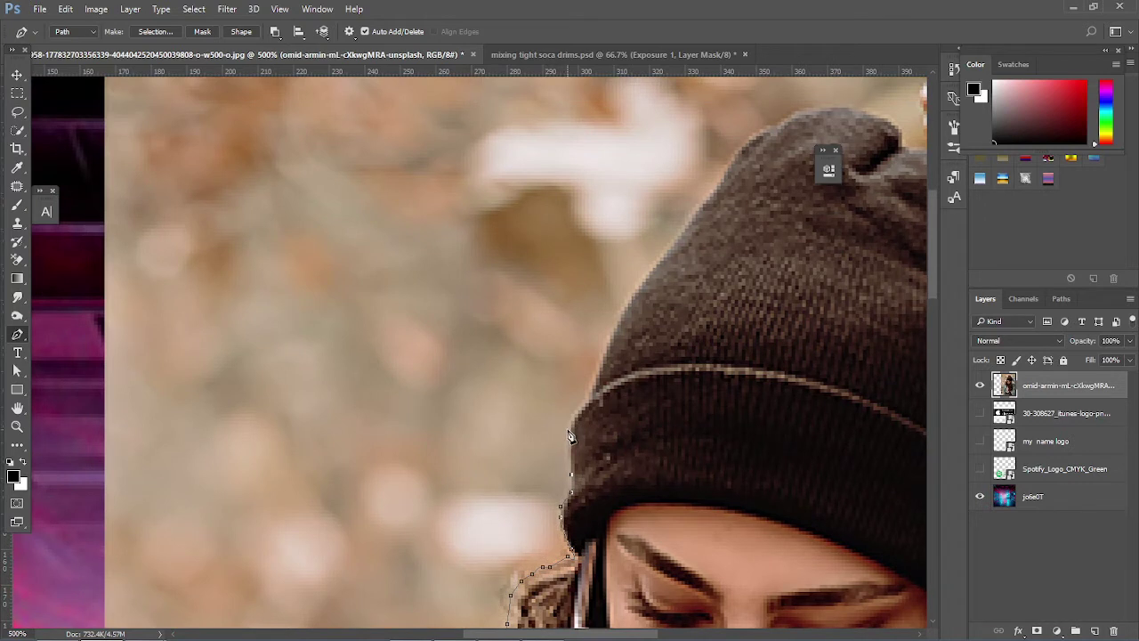
left_click(571, 423)
left_click(585, 399)
left_click(596, 380)
left_click(602, 352)
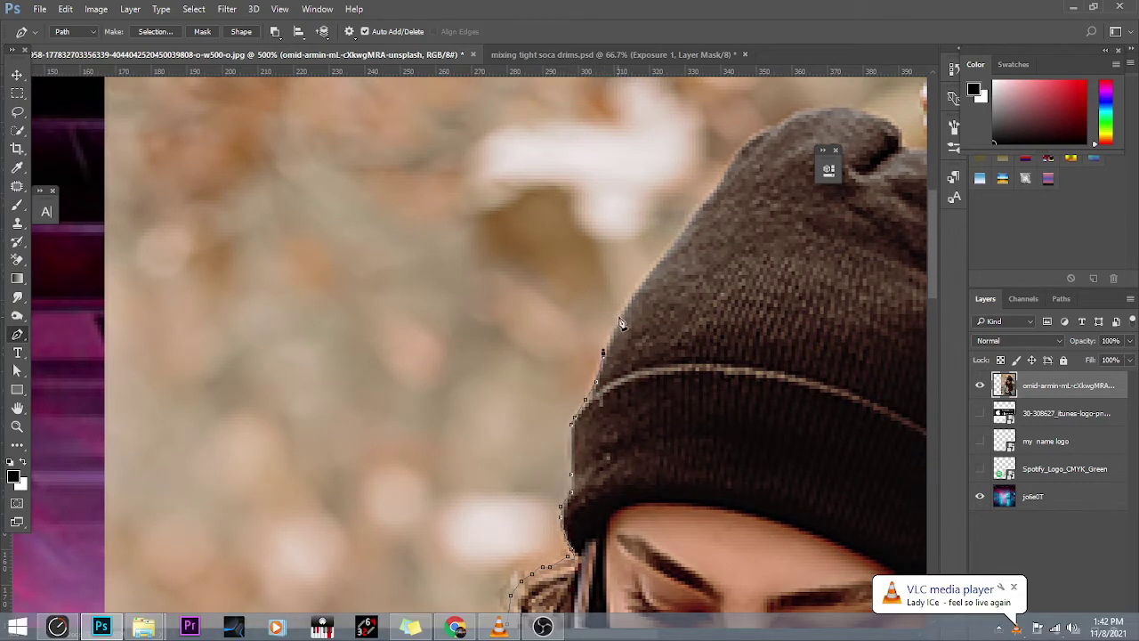
left_click(631, 286)
left_click(638, 277)
scroll(650, 276, "up", 5)
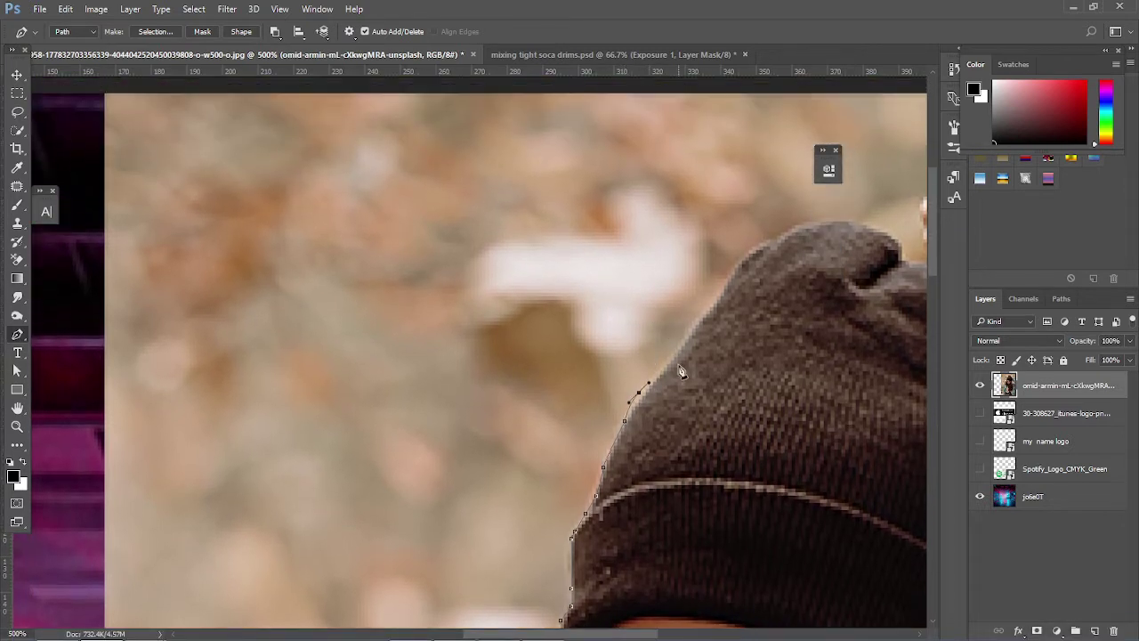
- Continue the anchors up the beanie's side and across its top edge
left_click(670, 356)
left_click(688, 324)
left_click(699, 313)
left_click(713, 299)
left_click(724, 285)
left_click(731, 263)
left_click(742, 253)
left_click(752, 245)
left_click(761, 241)
left_click(778, 231)
left_click(793, 226)
left_click(805, 221)
scroll(681, 626, "right", 5)
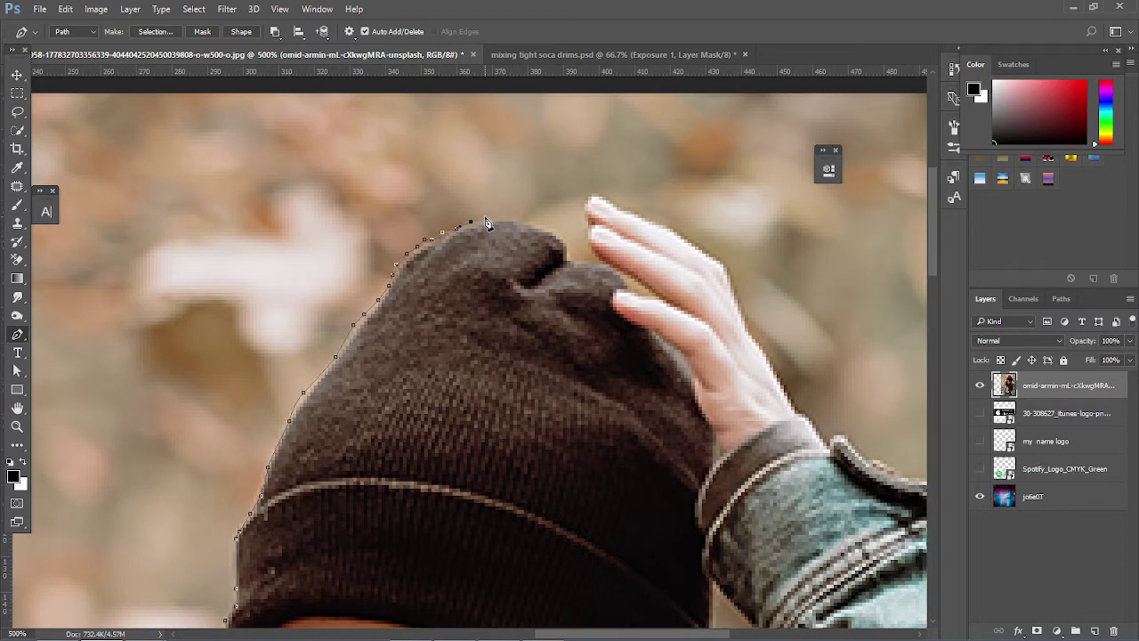
- Curve the path over the beanie's top to where it meets the hand and up to the fingertip
left_click_drag(485, 218, 518, 226)
left_click(563, 235)
left_click(569, 256)
left_click(597, 264)
left_click(587, 199)
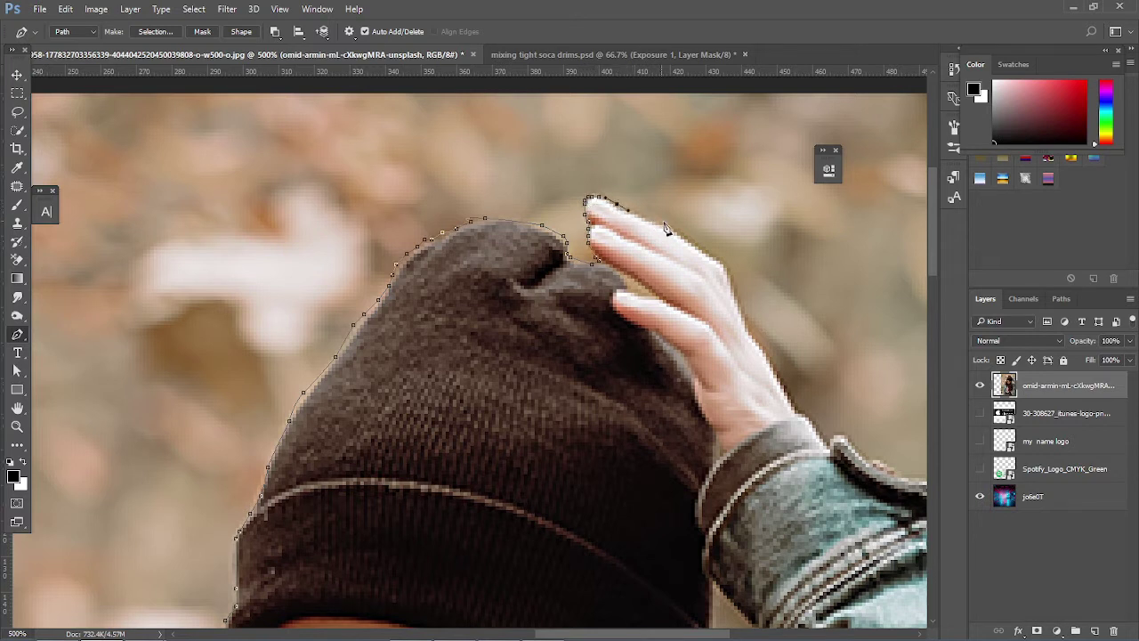
- Trace anchors along the finger and down the raised hand's edge
left_click(674, 225)
left_click(682, 233)
left_click(723, 263)
left_click(730, 275)
left_click(741, 307)
left_click(749, 329)
left_click(759, 343)
left_click(786, 385)
left_click(797, 406)
left_click_drag(693, 637, 752, 637)
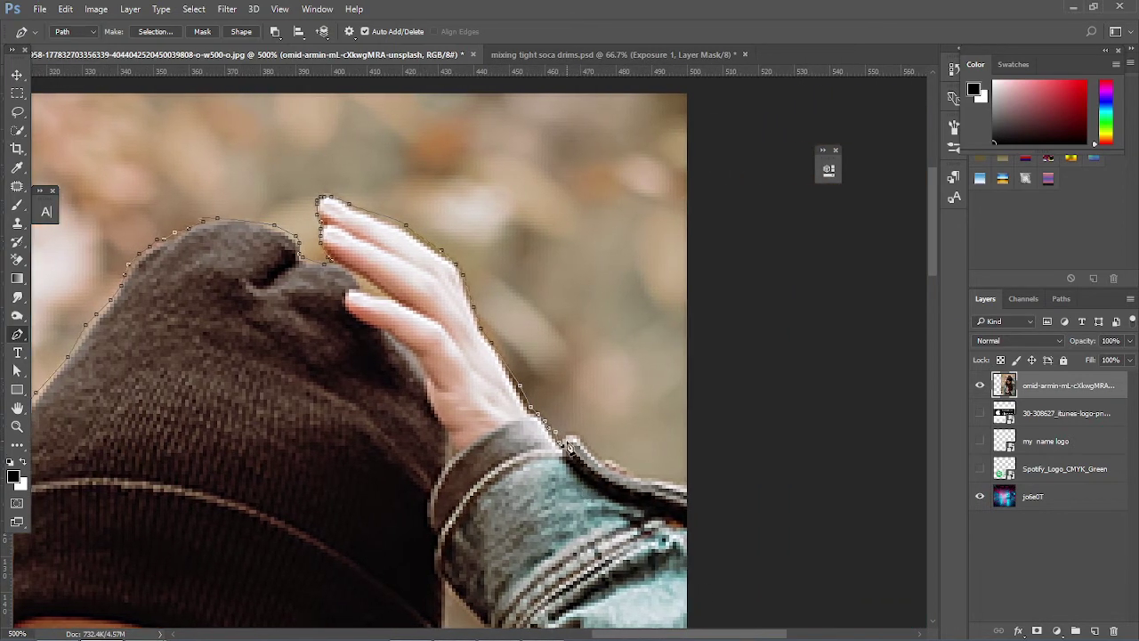
- Continue the path along the top of the jacket sleeve, then scroll down the image
left_click(566, 435)
left_click(575, 436)
left_click_drag(597, 456, 679, 488)
scroll(685, 490, "down", 5)
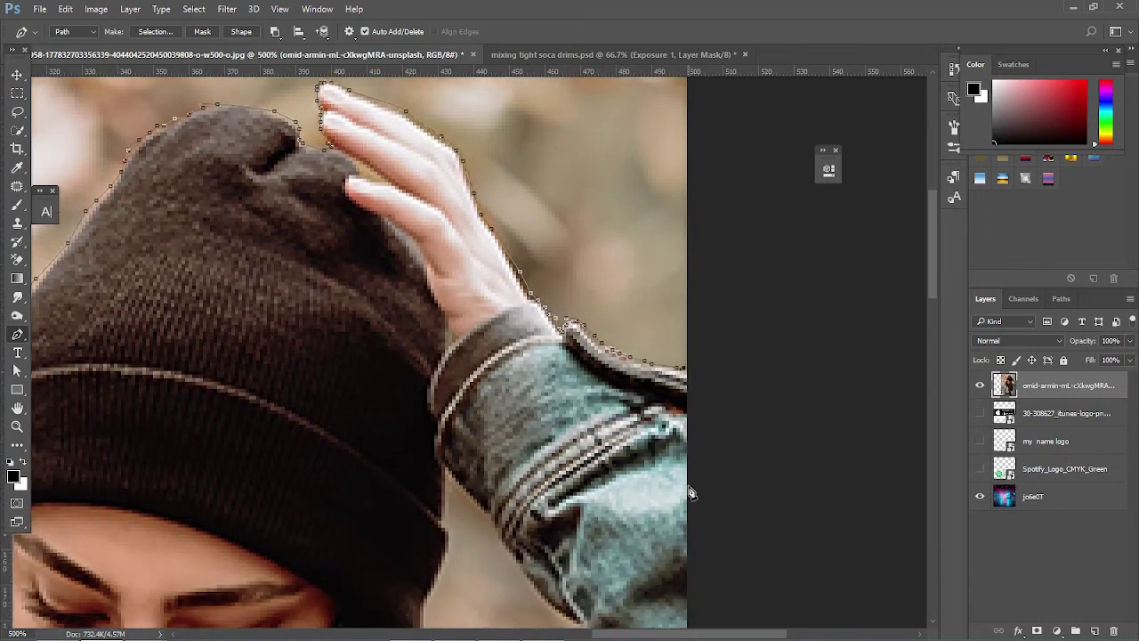
scroll(691, 492, "down", 6)
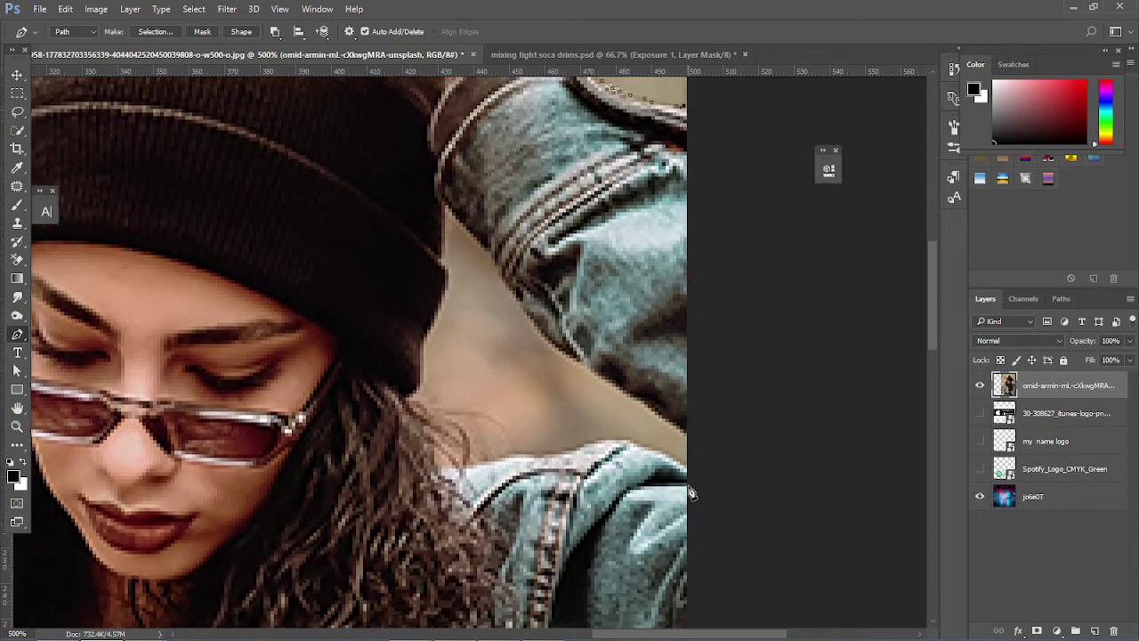
scroll(692, 492, "down", 7)
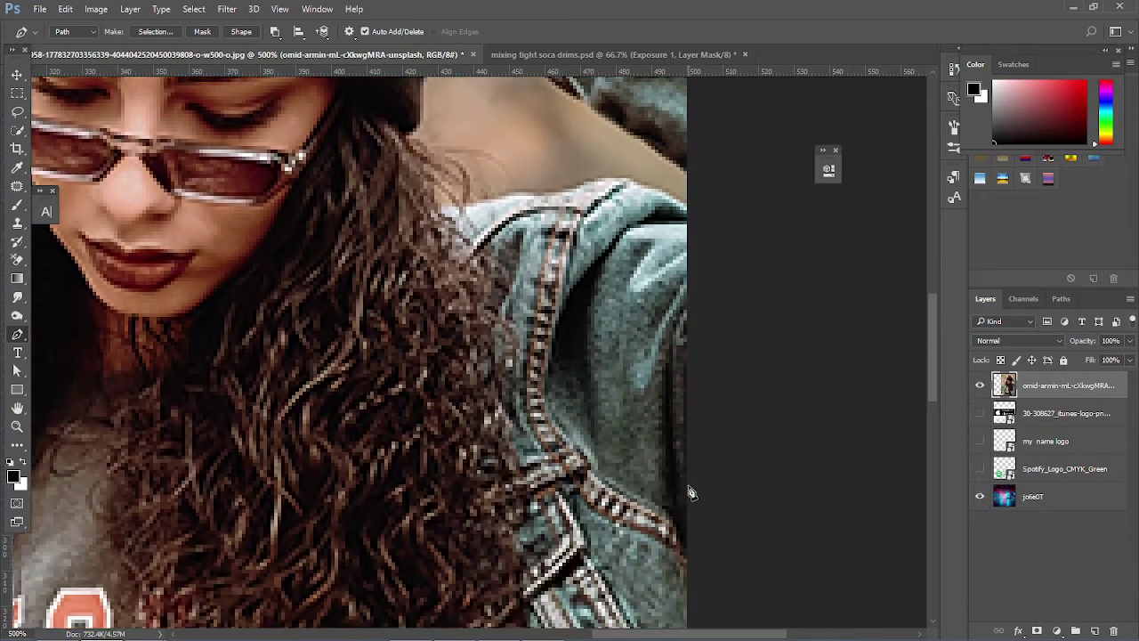
scroll(691, 492, "down", 4)
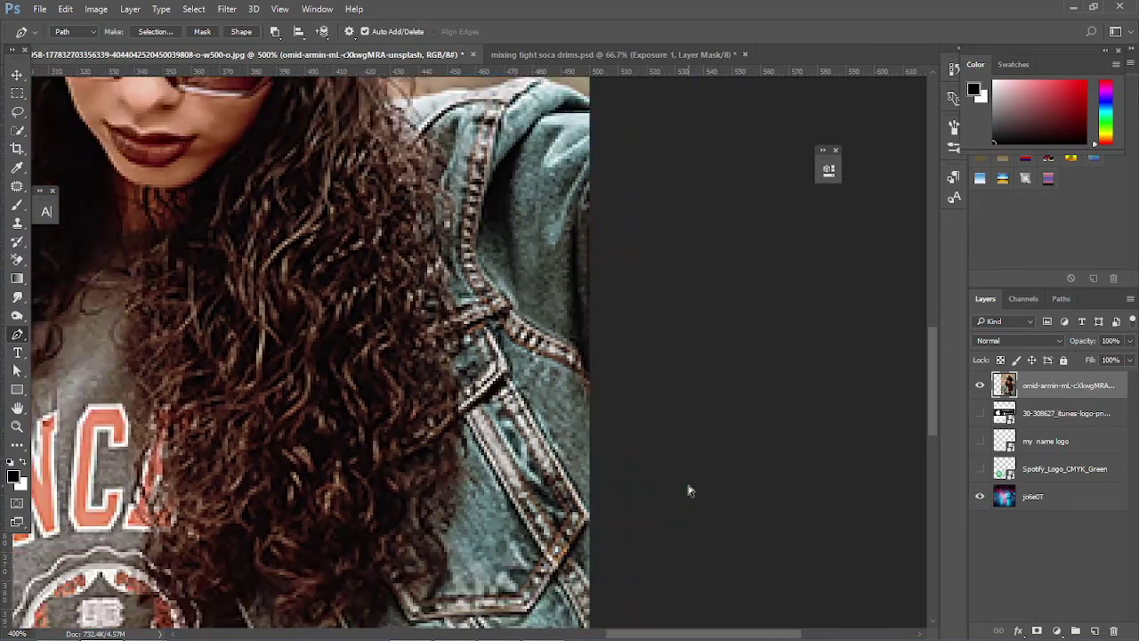
scroll(688, 490, "down", 1)
scroll(688, 490, "up", 1)
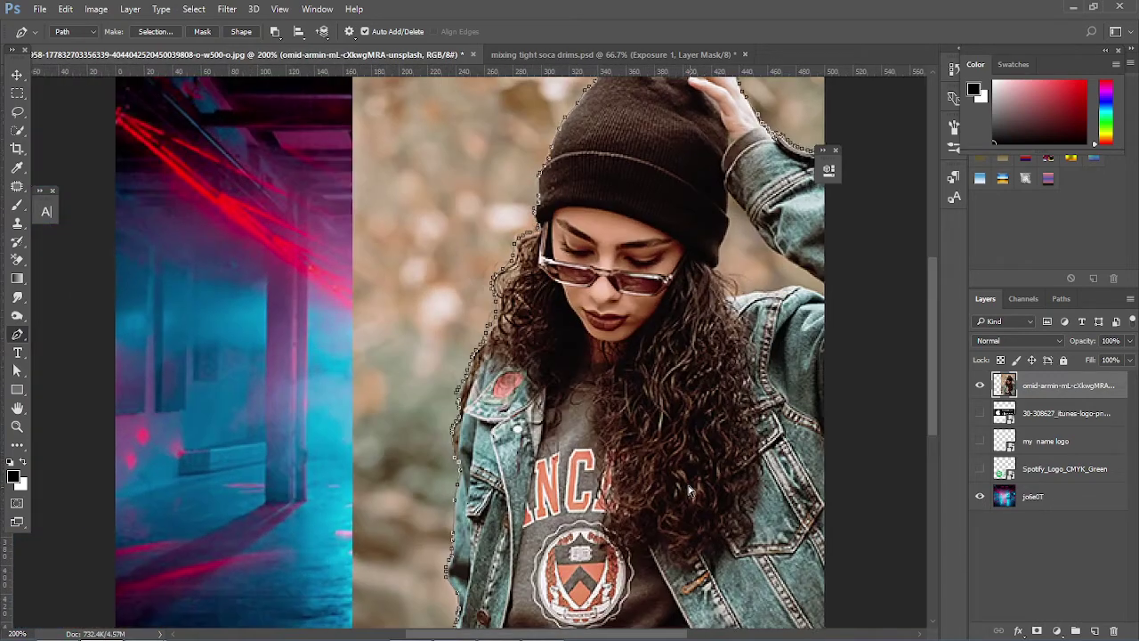
- Run anchors from the jacket's bottom below the image edge and close the path at its first anchor
scroll(688, 491, "down", 1)
scroll(688, 490, "up", 1)
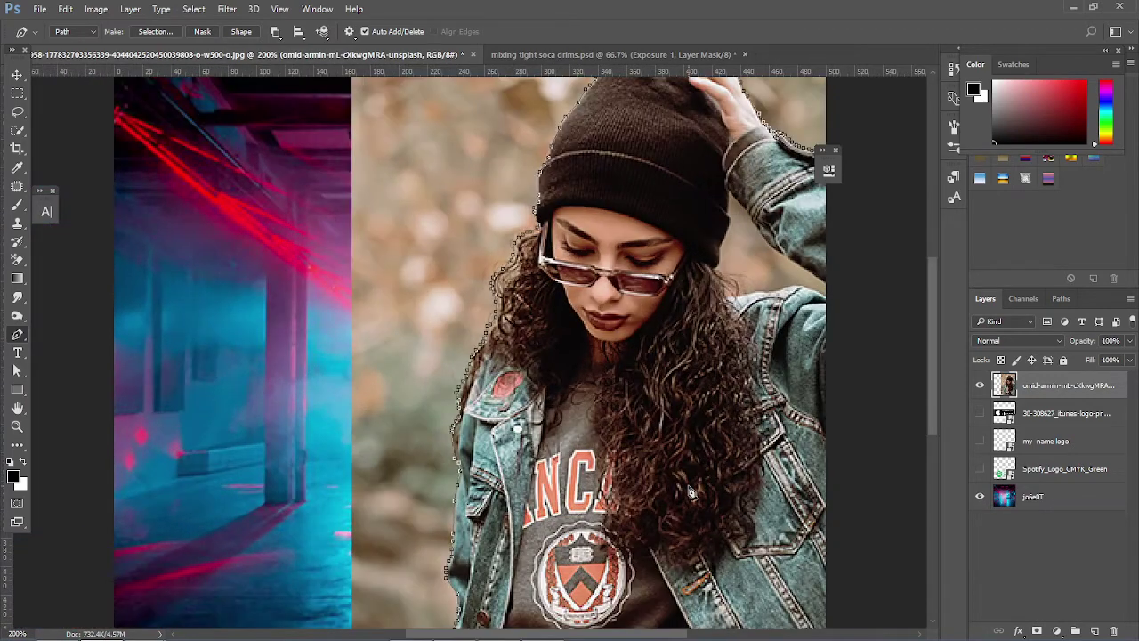
scroll(933, 351, "down", 5)
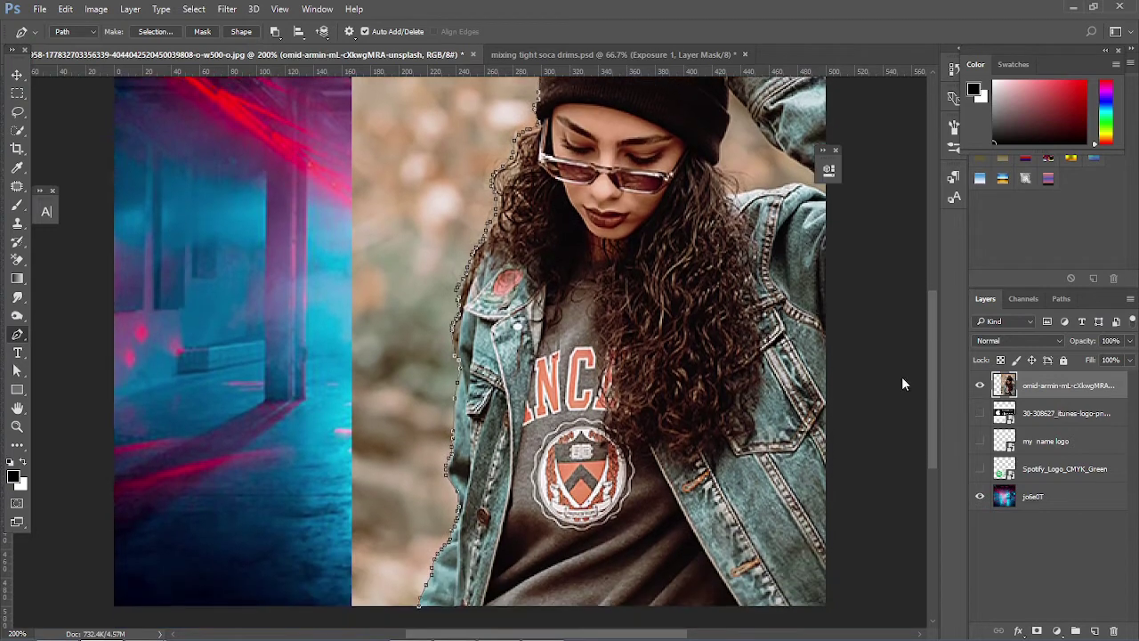
scroll(848, 498, "down", 1)
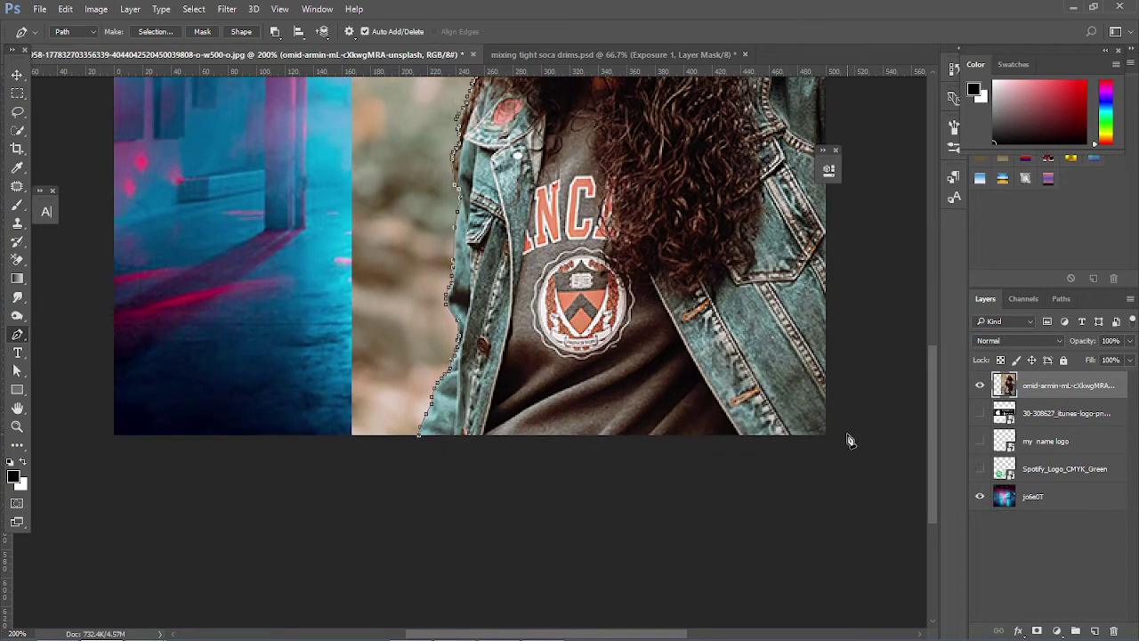
left_click(846, 434)
left_click(833, 446)
left_click(679, 453)
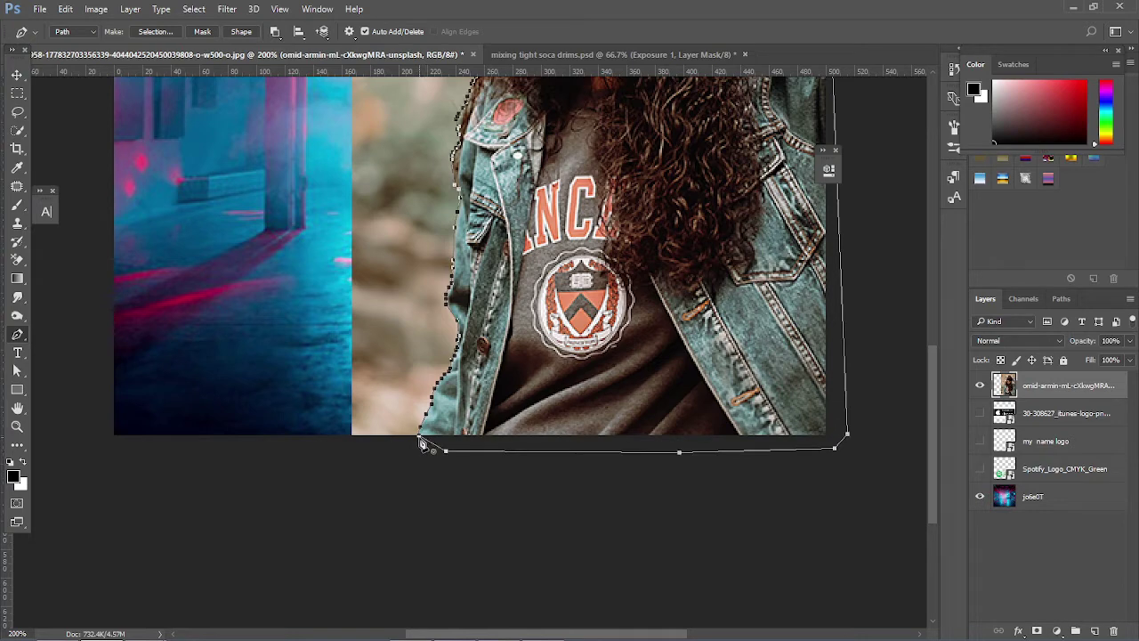
left_click(423, 444)
scroll(593, 490, "up", 5)
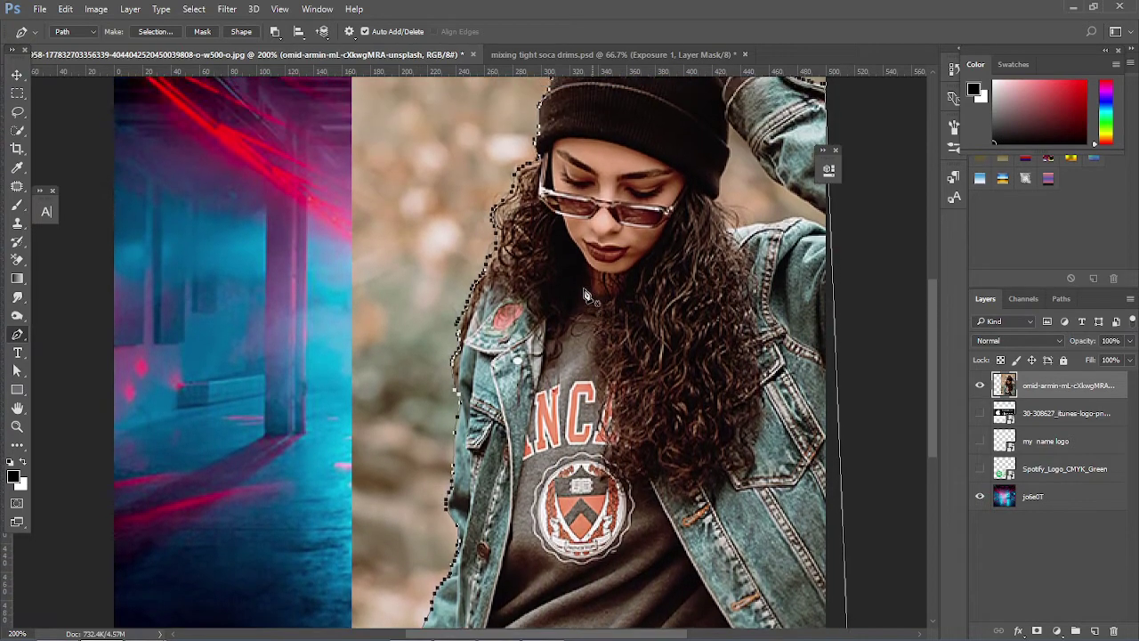
- Convert the closed path with Make Selection, then zoom out to 100%
right_click(606, 328)
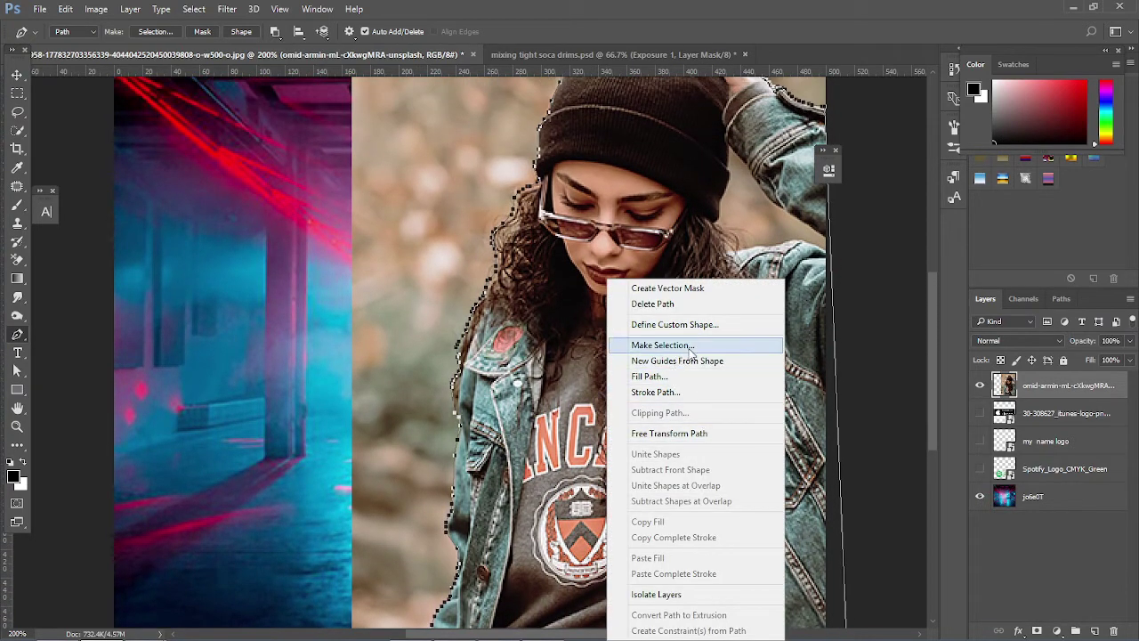
left_click(689, 348)
left_click(502, 239)
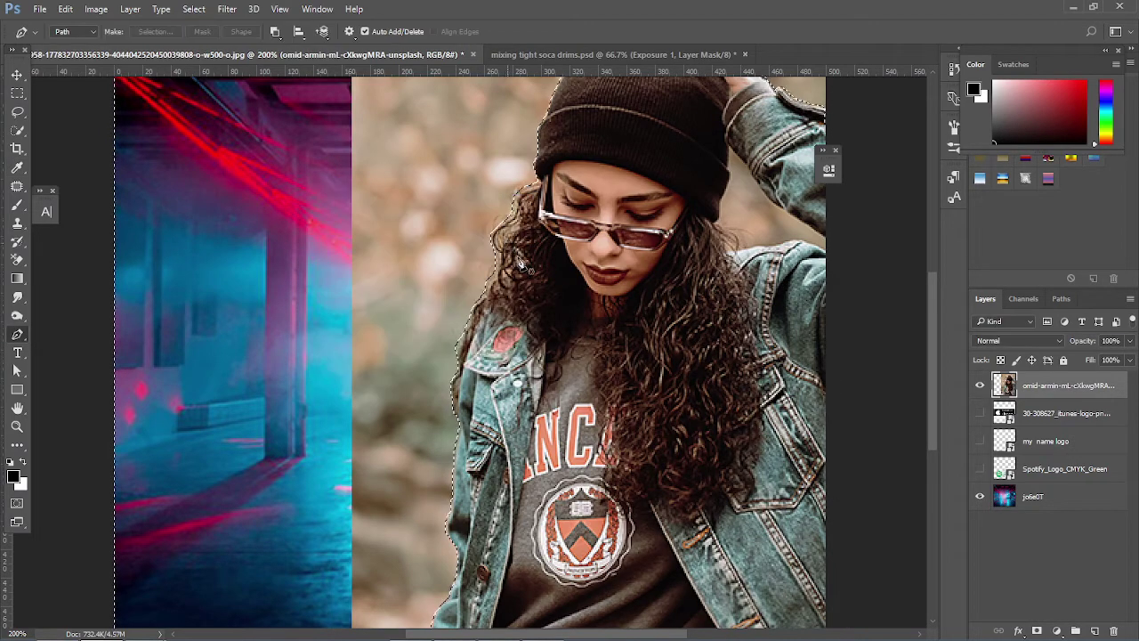
key("ctrl+minus")
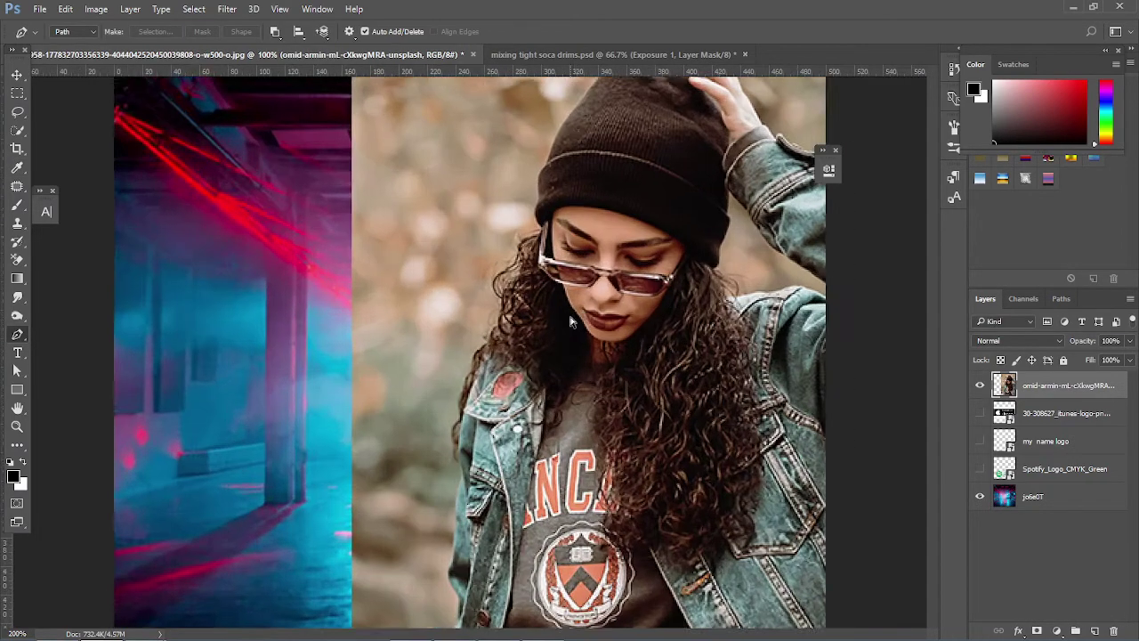
key("ctrl+minus")
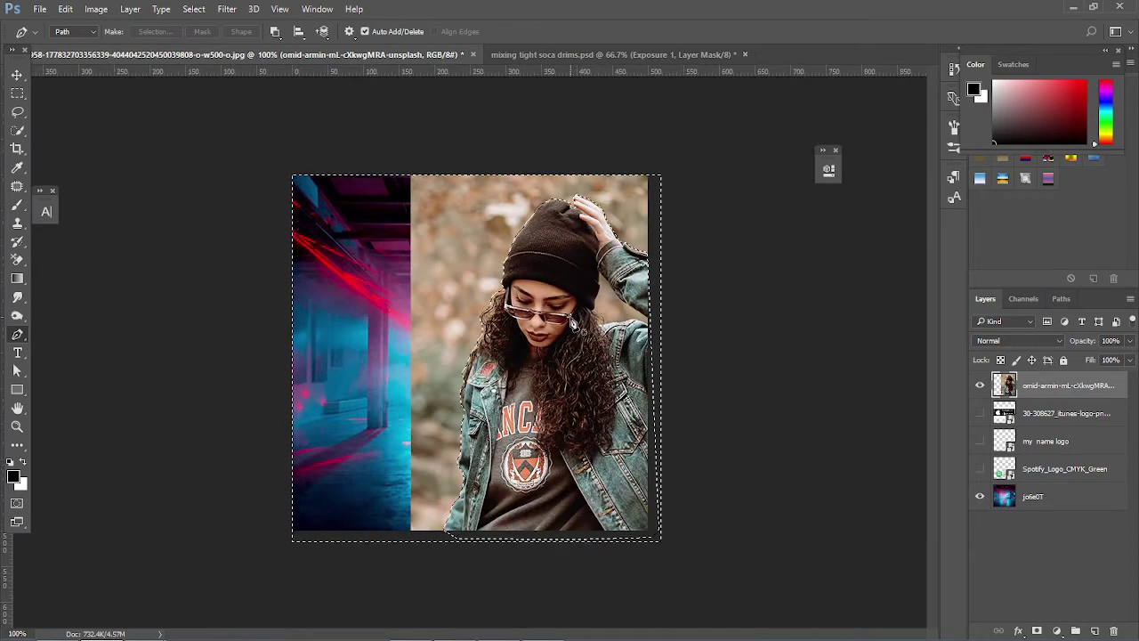
- Apply Select > Inverse, contract the selection by 1 pixel, and pick the Quick Selection Tool
left_click(195, 10)
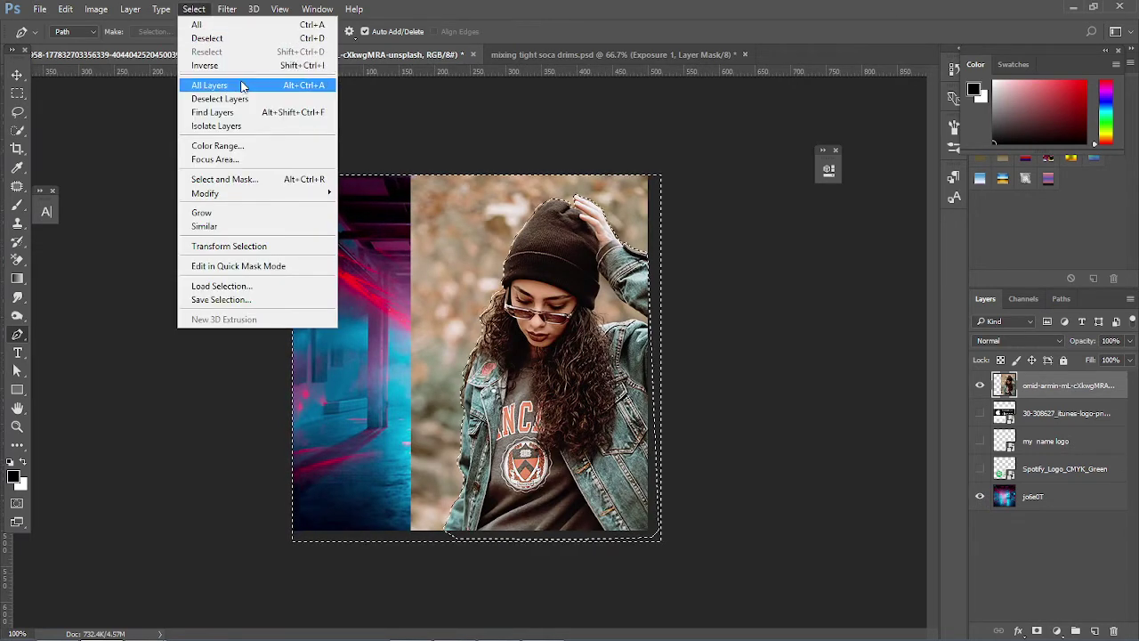
left_click(257, 68)
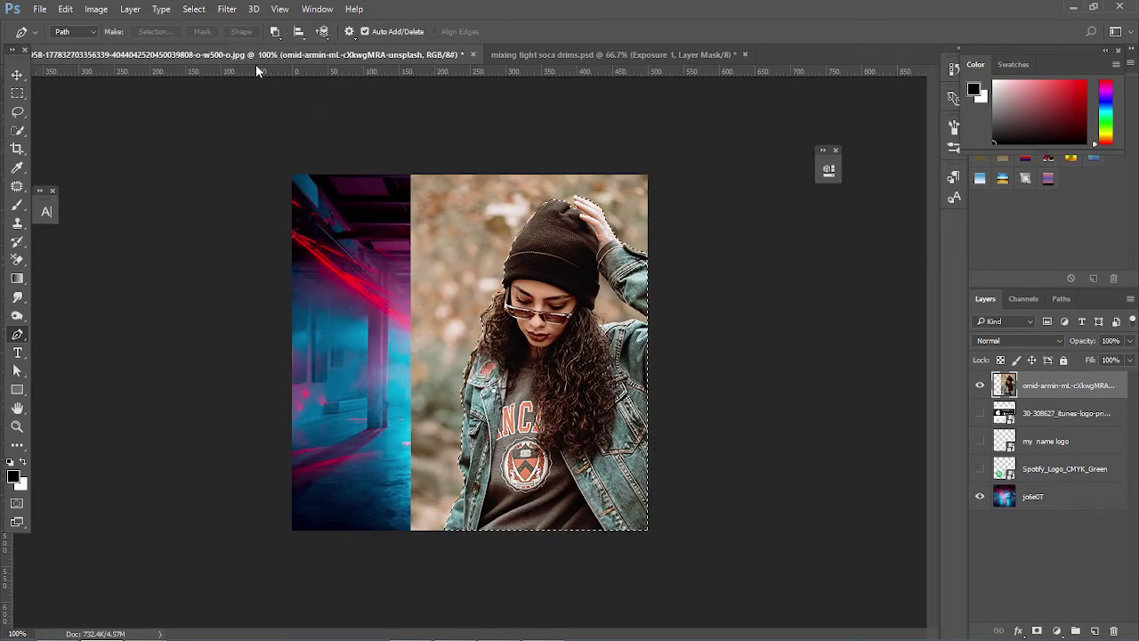
left_click(192, 10)
mouse_move(299, 193)
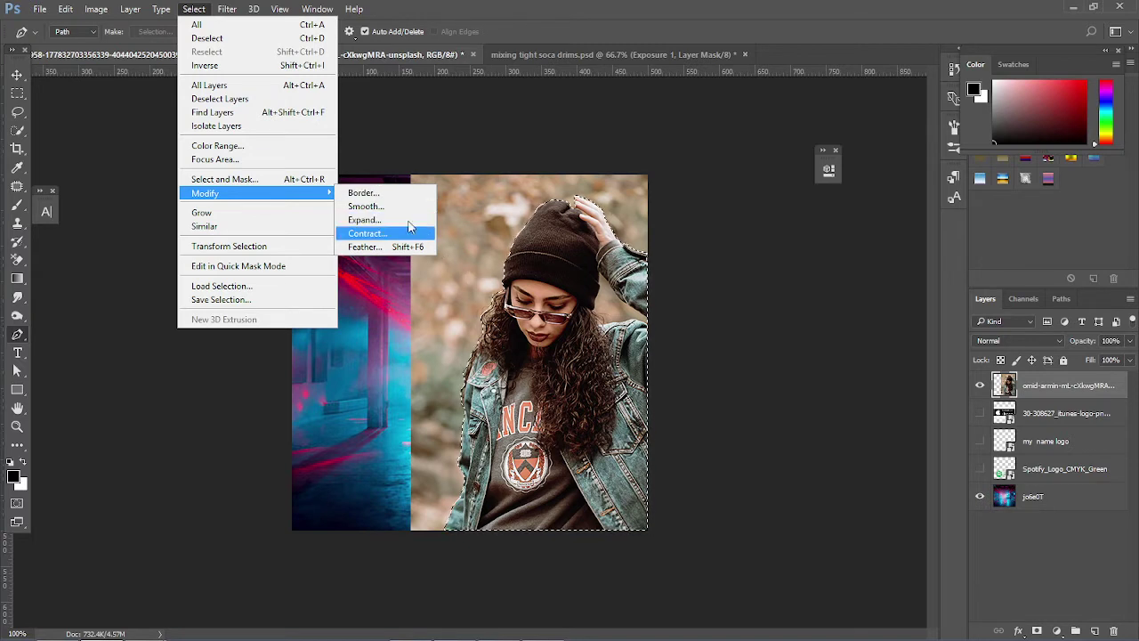
left_click(371, 234)
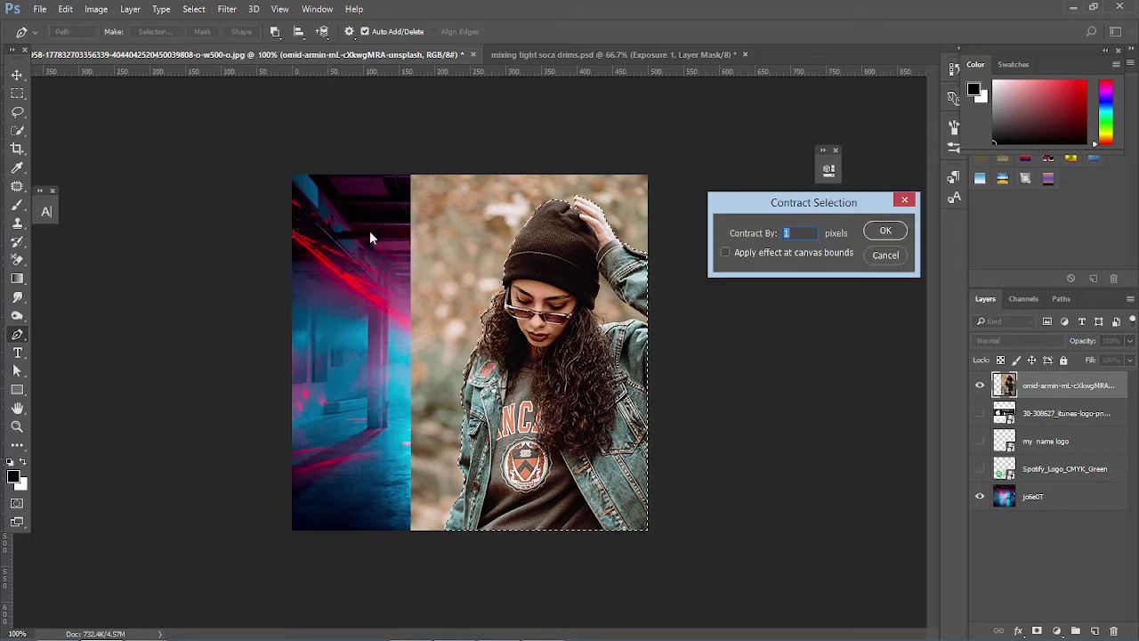
left_click(886, 233)
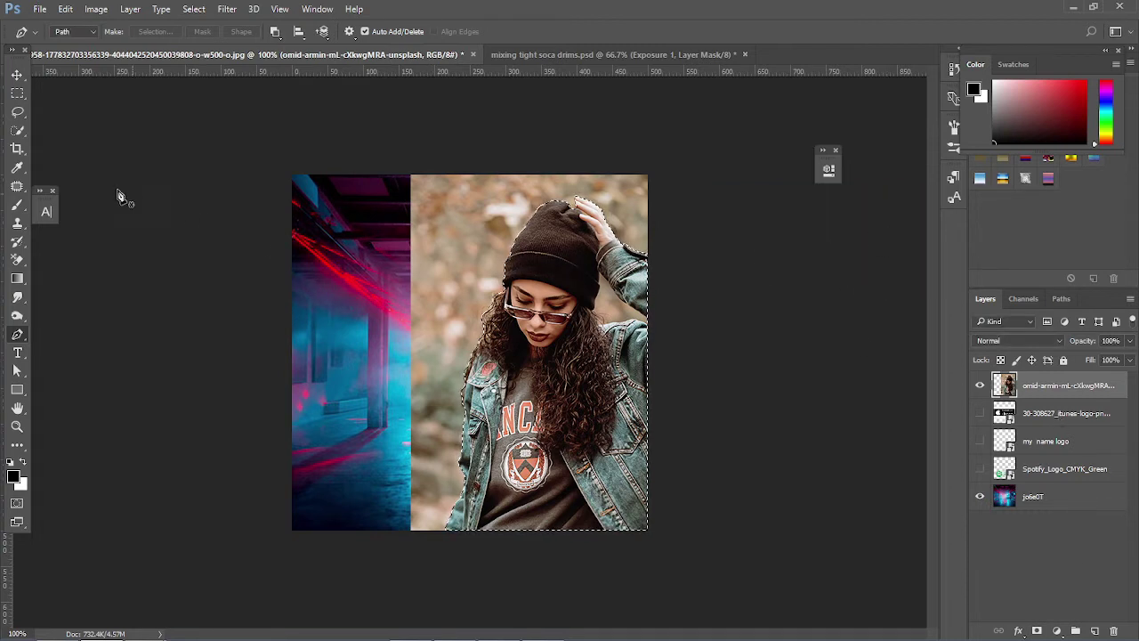
left_click_drag(16, 130, 59, 135)
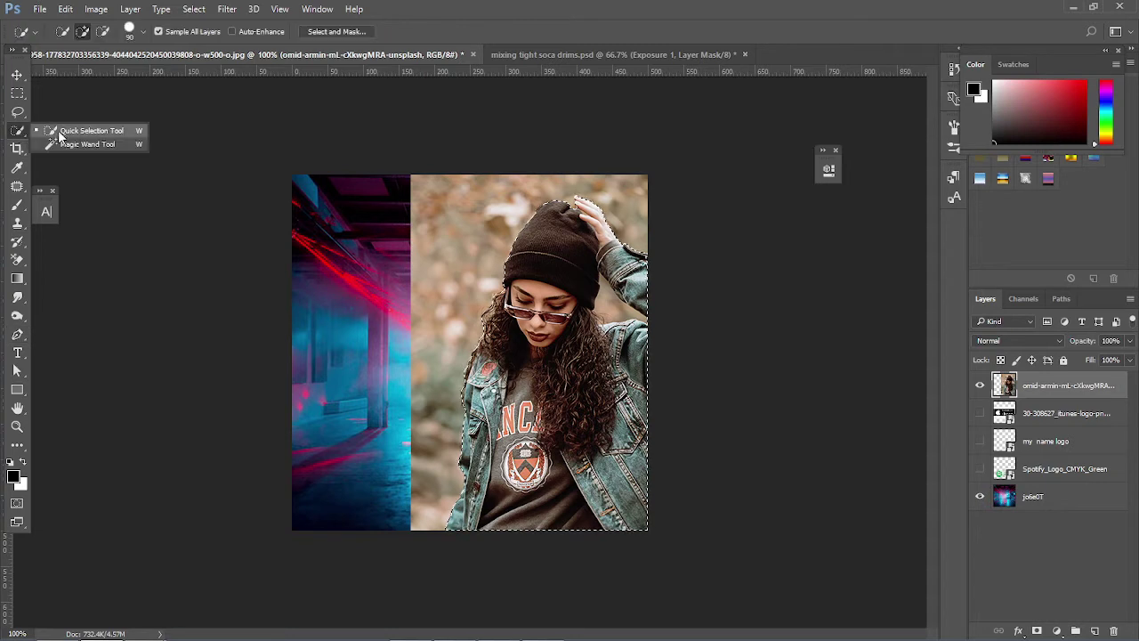
- Open Select and Mask with View Mode set to On Black, zoomed to 200%
left_click(414, 32)
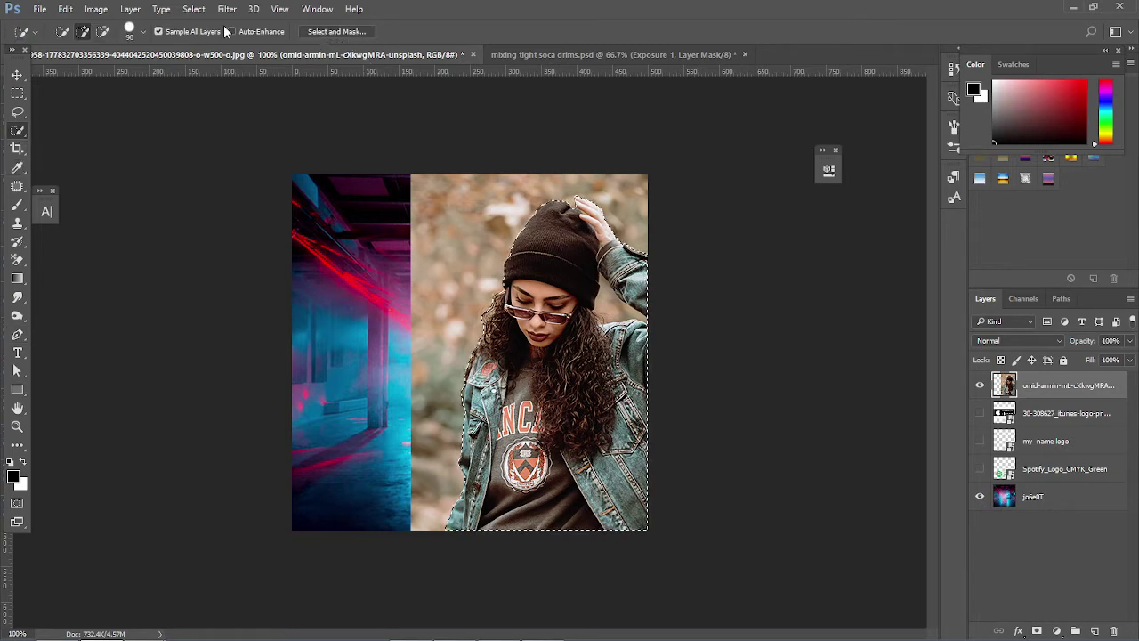
left_click(336, 32)
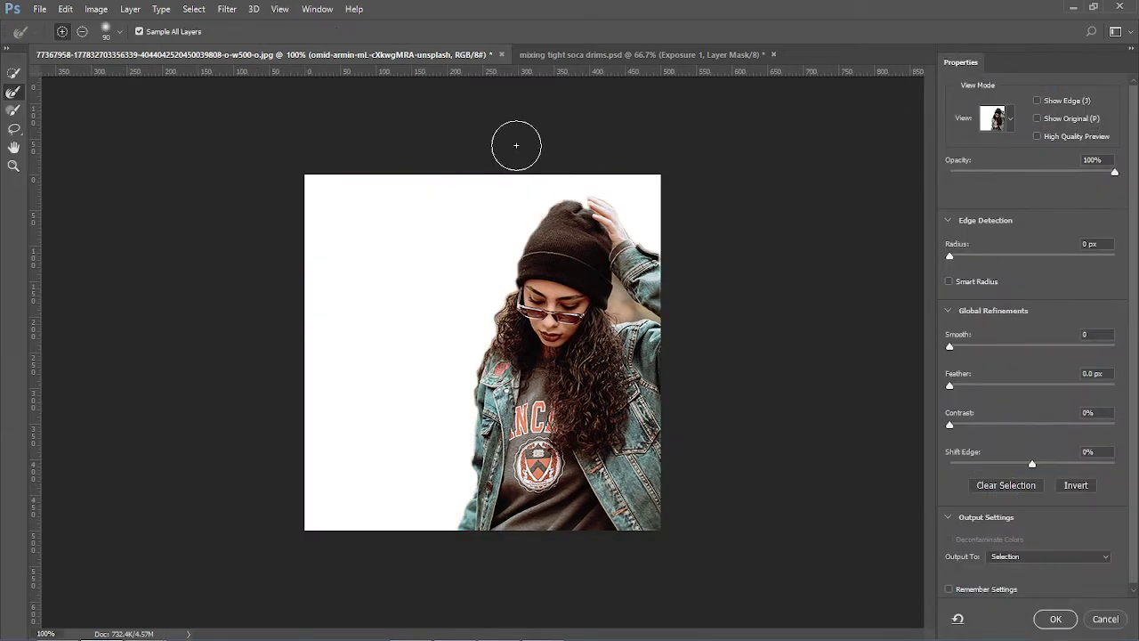
left_click(1008, 120)
left_click(976, 238)
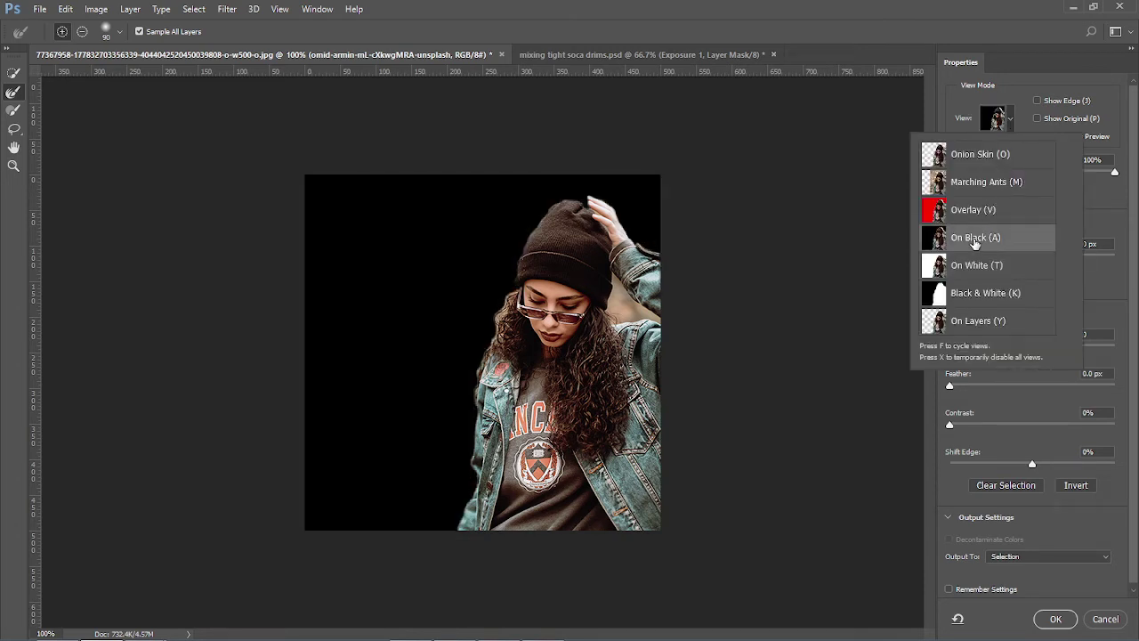
left_click(933, 441)
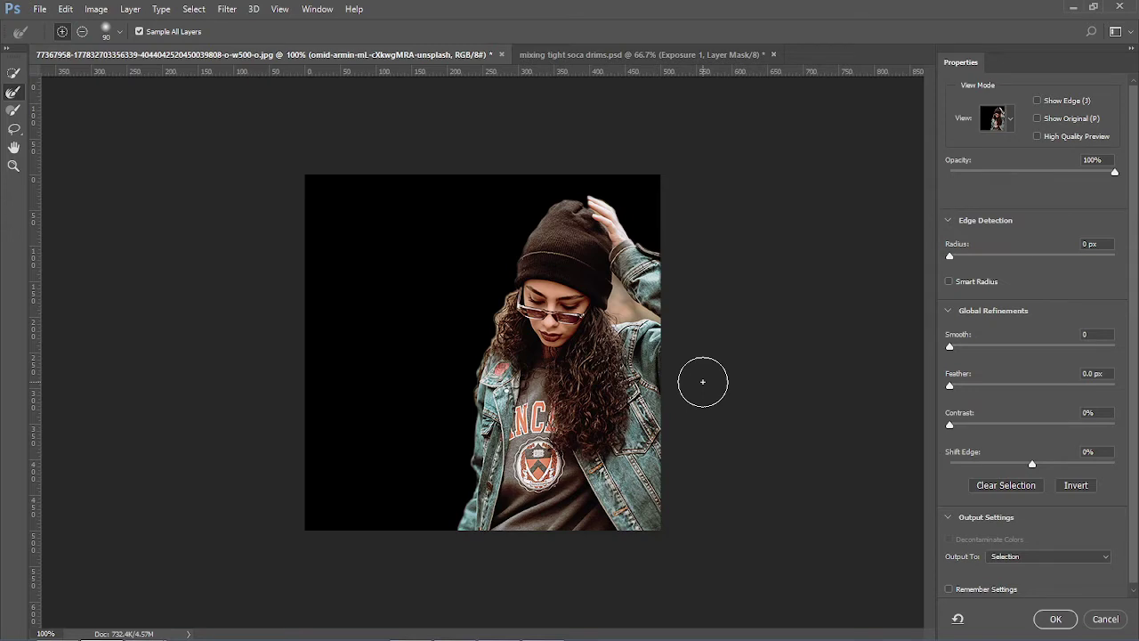
key("ctrl+plus")
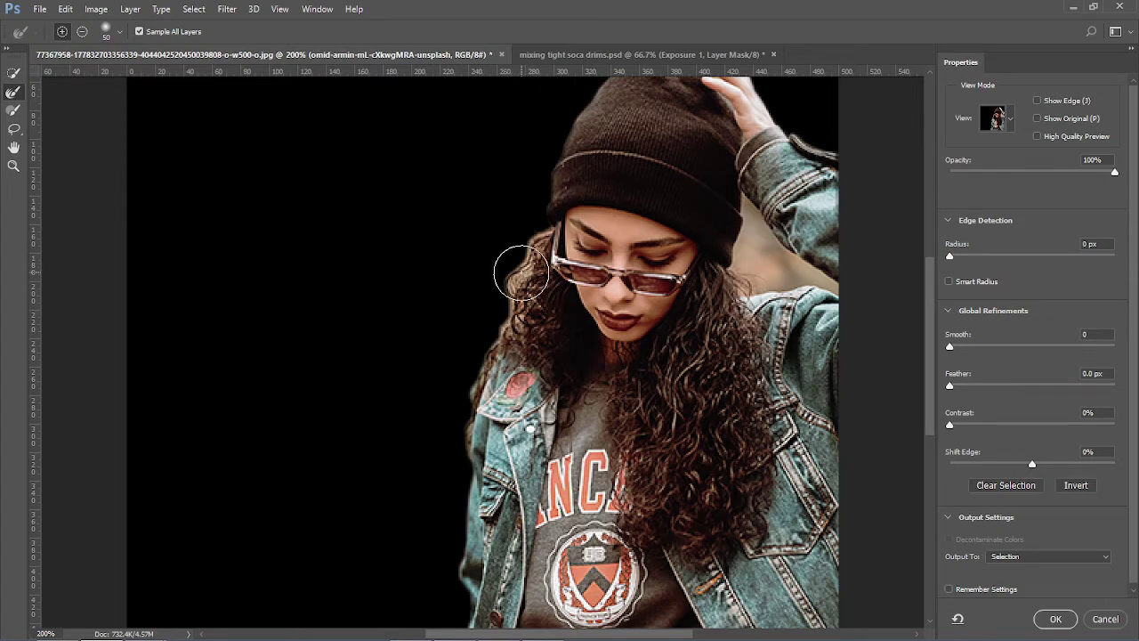
- With a 30 px Refine Edge Brush, paint the hair beside the beanie and the jacket's left side
left_click(15, 92)
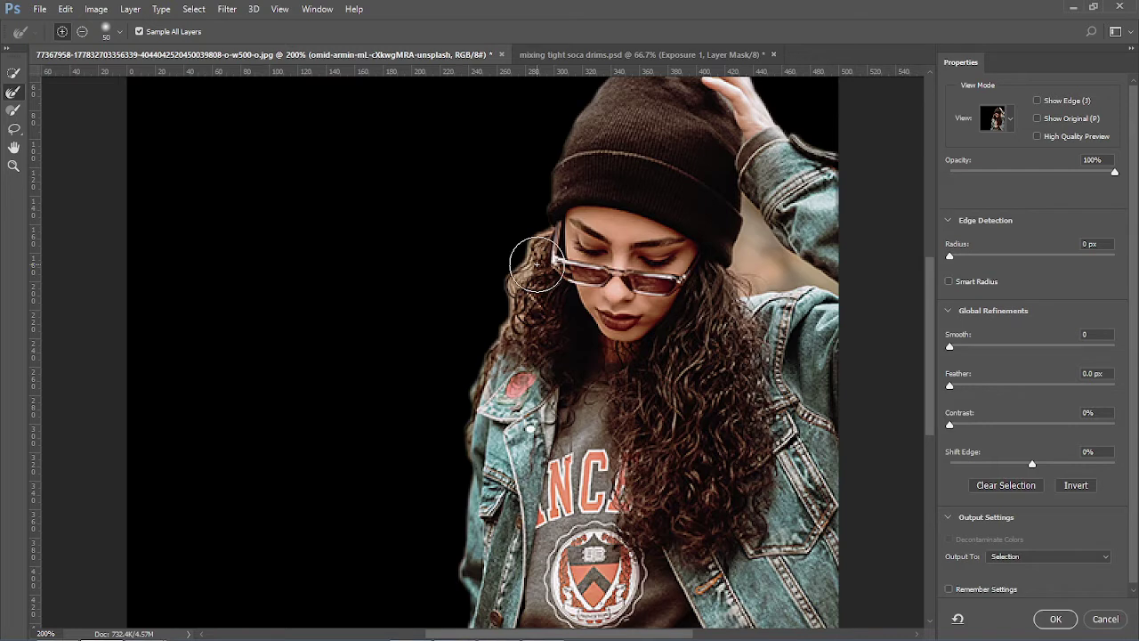
key("bracketleft")
key("bracketleft")
mouse_move(536, 264)
left_mouse_down()
mouse_move(542, 227)
mouse_move(503, 303)
mouse_move(504, 264)
mouse_move(534, 224)
left_mouse_up()
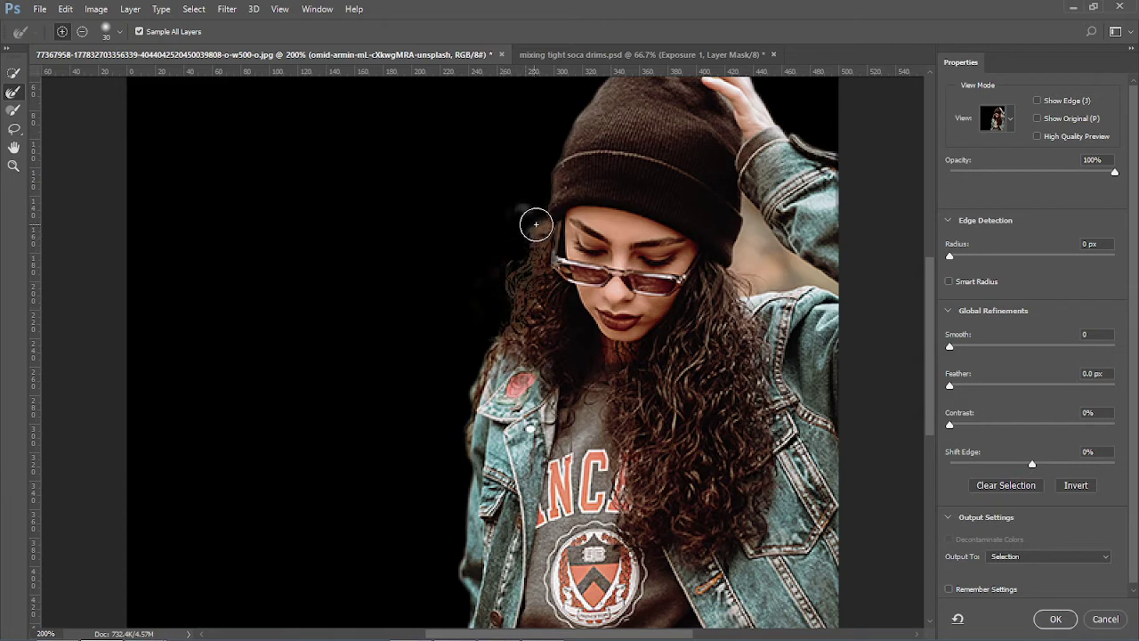
mouse_move(485, 345)
left_mouse_down()
mouse_move(446, 500)
mouse_move(419, 533)
left_mouse_up()
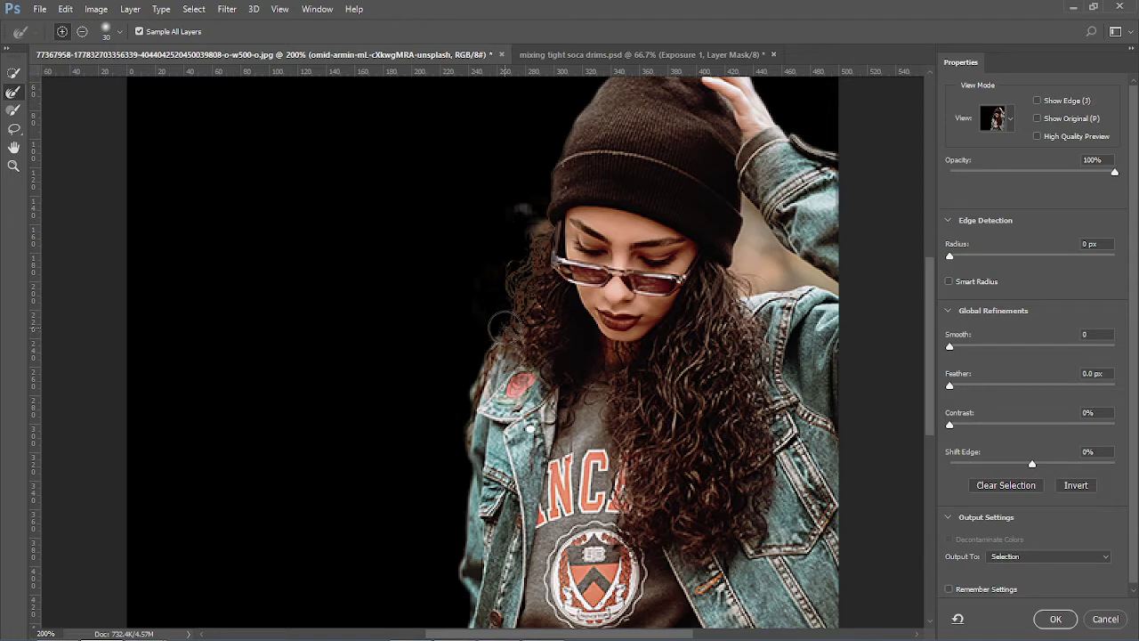
left_click(503, 327, "alt")
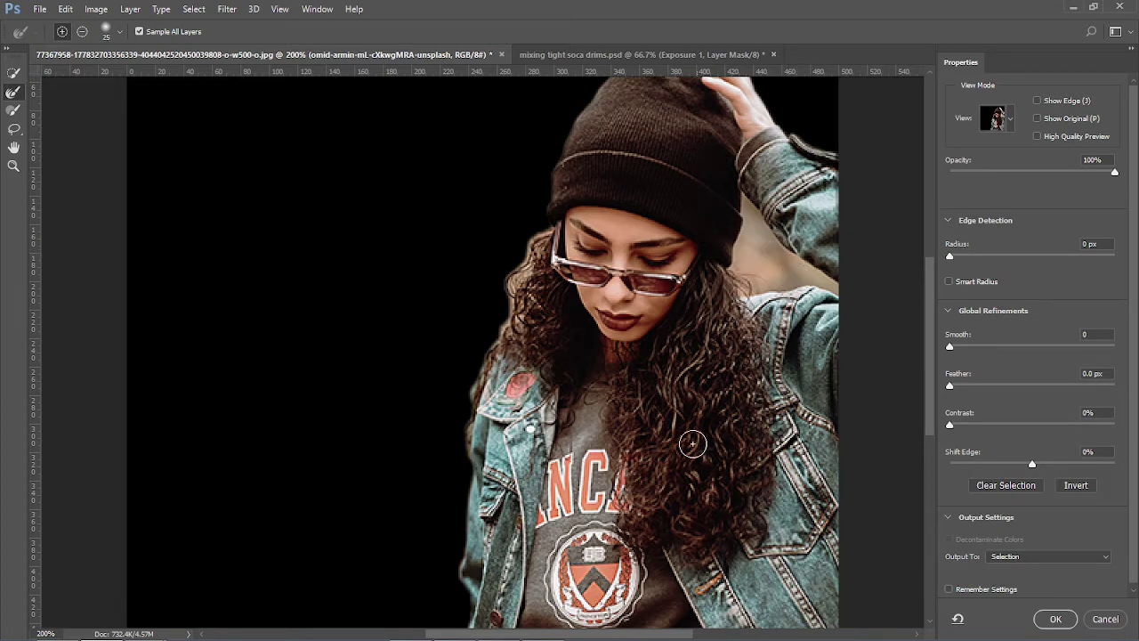
left_click_drag(672, 634, 720, 635)
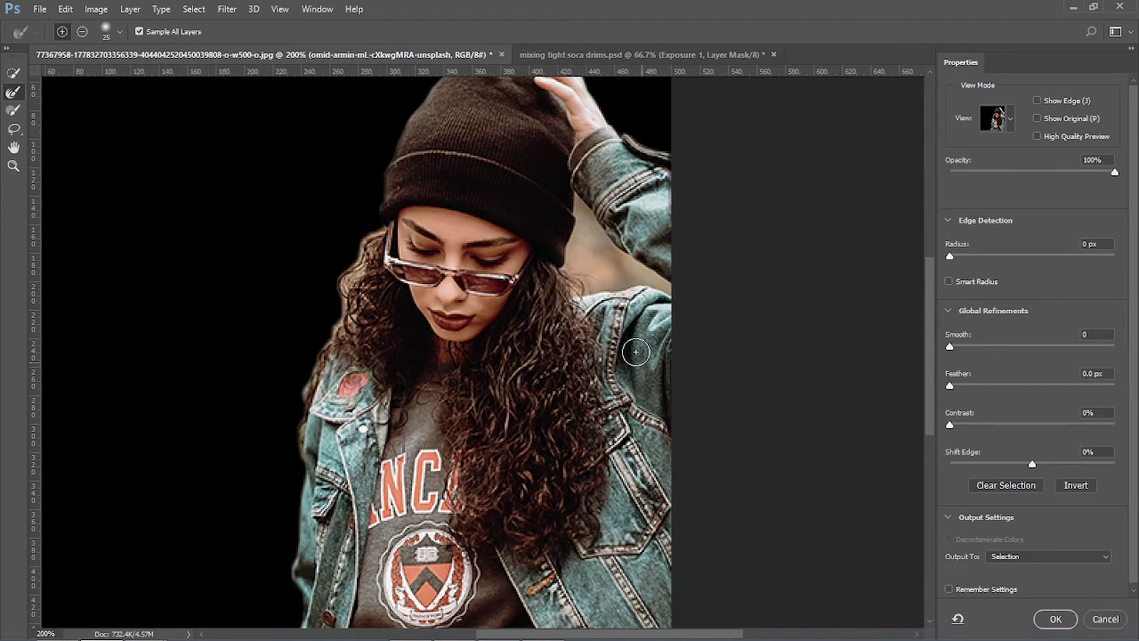
- Refine between the hair and raised arm, then with a 15 px brush along the left hair edge
mouse_move(623, 270)
left_mouse_down()
mouse_move(596, 258)
mouse_move(605, 242)
mouse_move(580, 208)
mouse_move(587, 286)
mouse_move(621, 275)
mouse_move(680, 285)
left_mouse_up()
key("bracketleft")
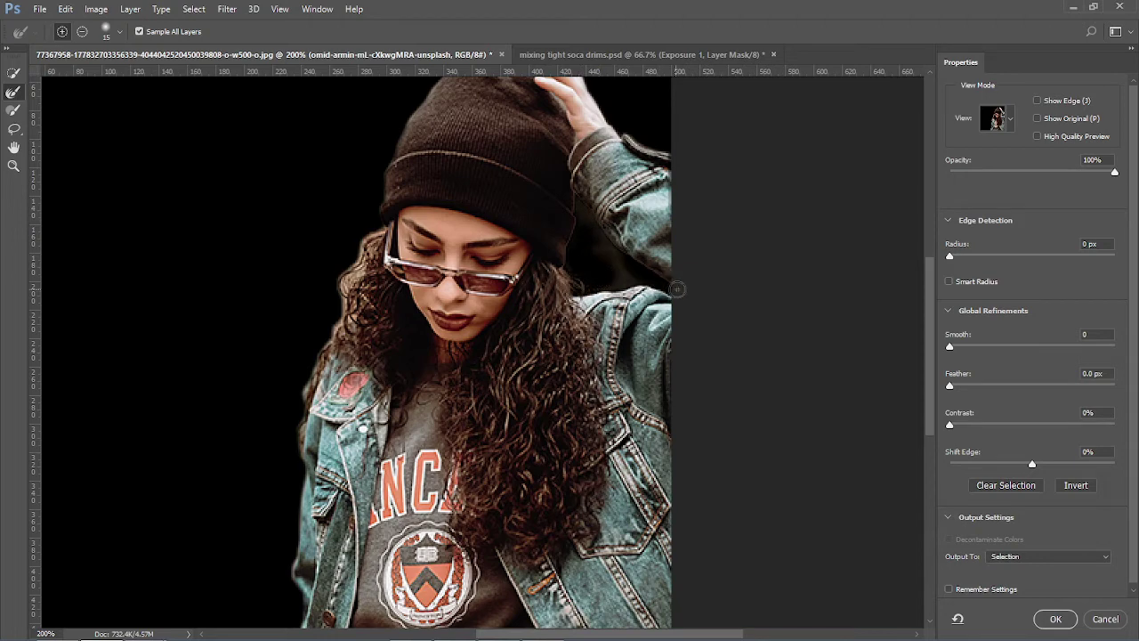
left_click_drag(927, 278, 929, 305)
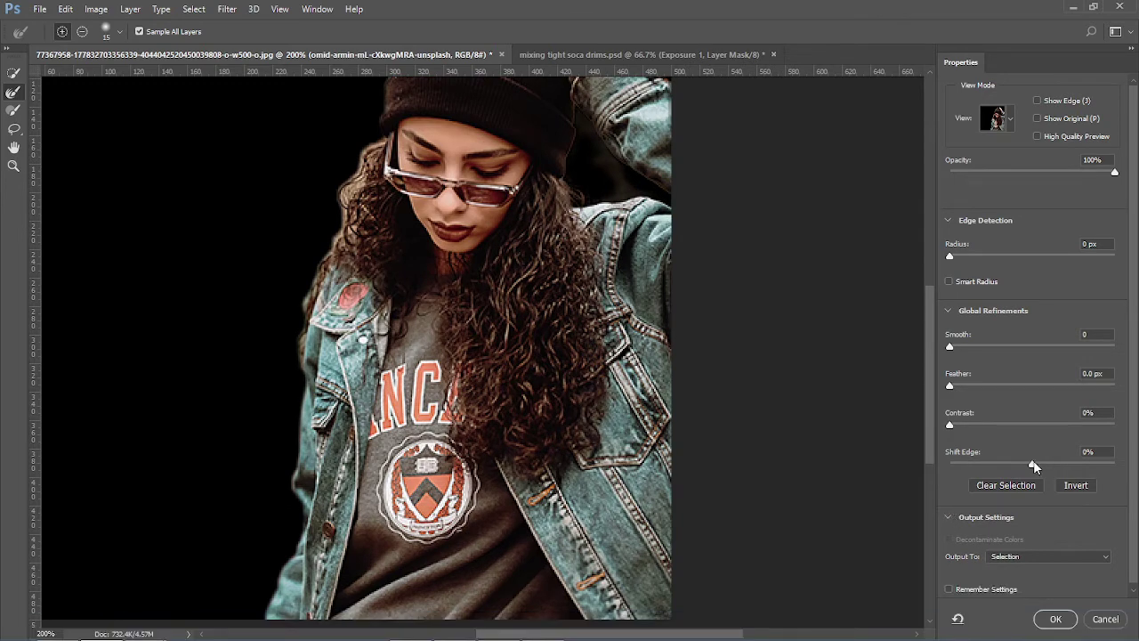
left_click_drag(934, 367, 933, 324)
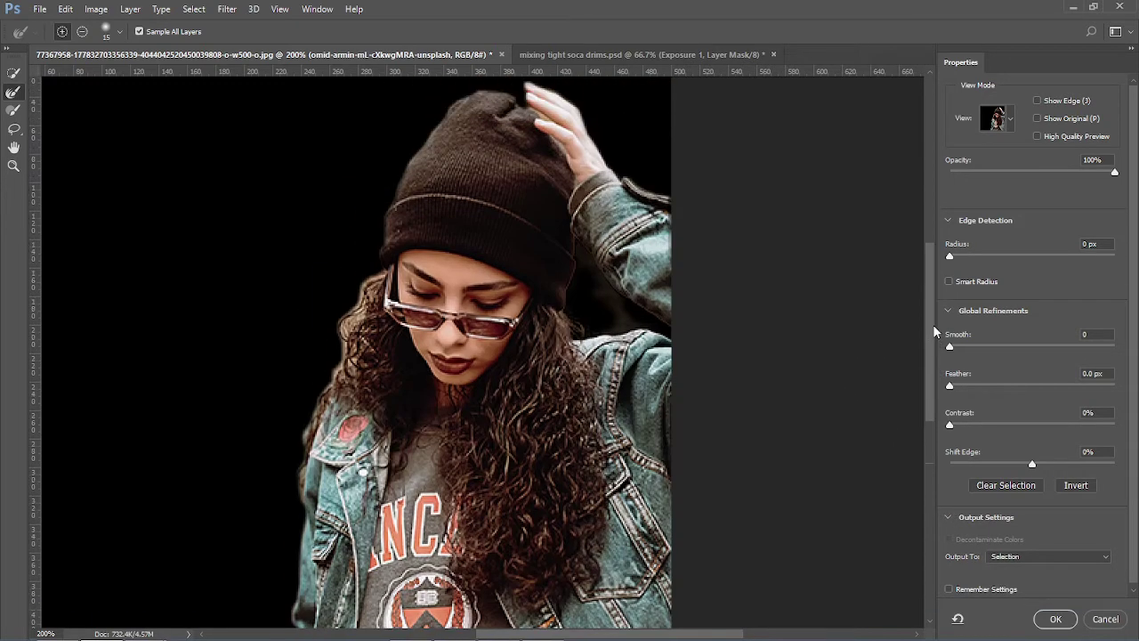
mouse_move(408, 441)
left_mouse_down()
mouse_move(309, 452)
mouse_move(336, 342)
mouse_move(299, 442)
left_mouse_up()
scroll(287, 491, "down", 3)
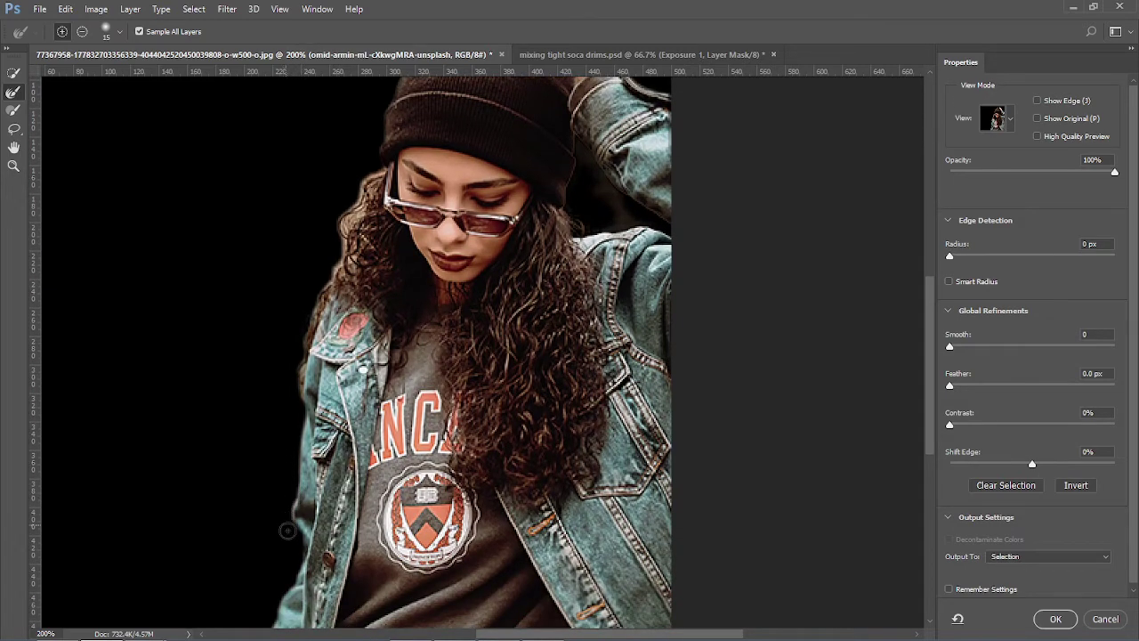
scroll(274, 449, "up", 2)
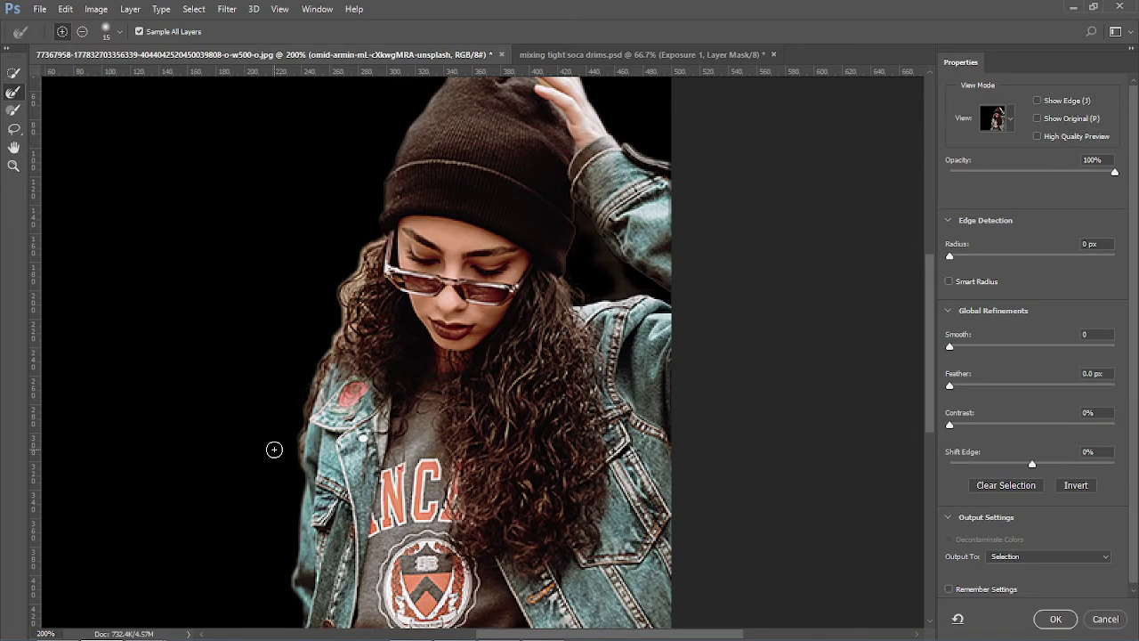
scroll(274, 450, "up", 2)
scroll(274, 449, "down", 2)
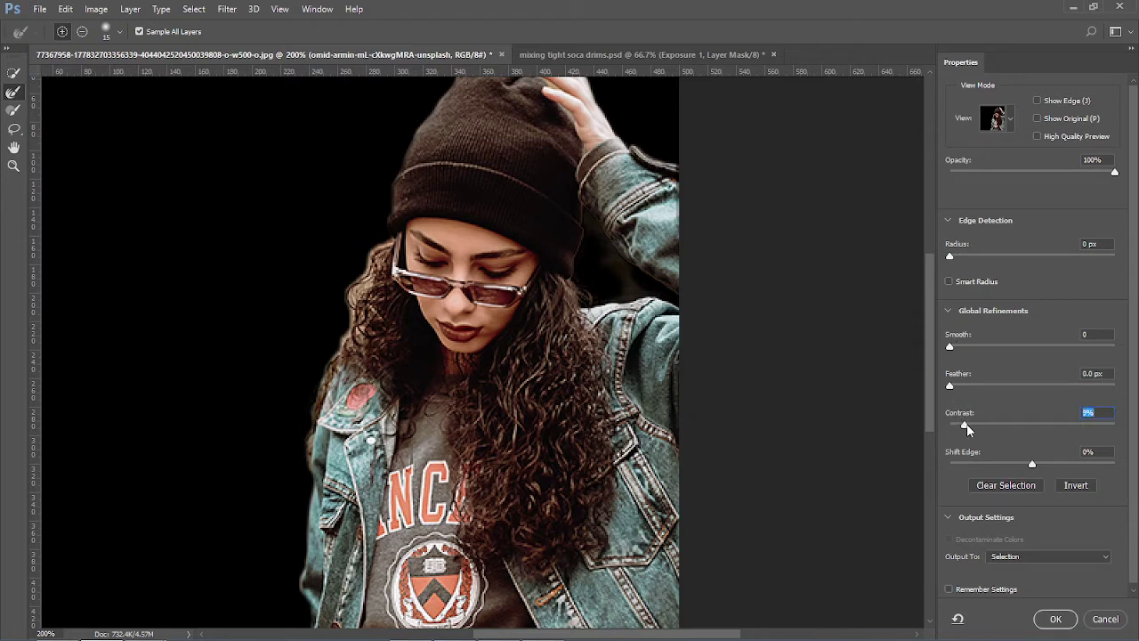
- Tighten the woman's mask edge to Smooth 2, Contrast 28% and Shift Edge -28%
mouse_move(966, 423)
left_mouse_down()
mouse_move(950, 425)
mouse_move(968, 427)
left_mouse_up()
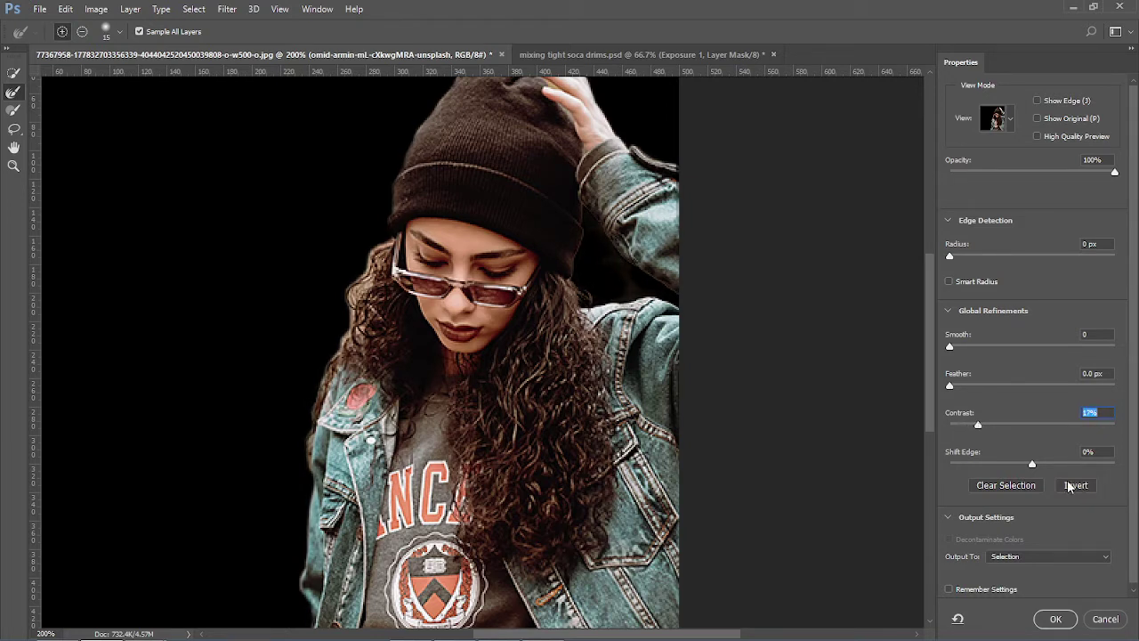
left_click_drag(1030, 464, 1017, 464)
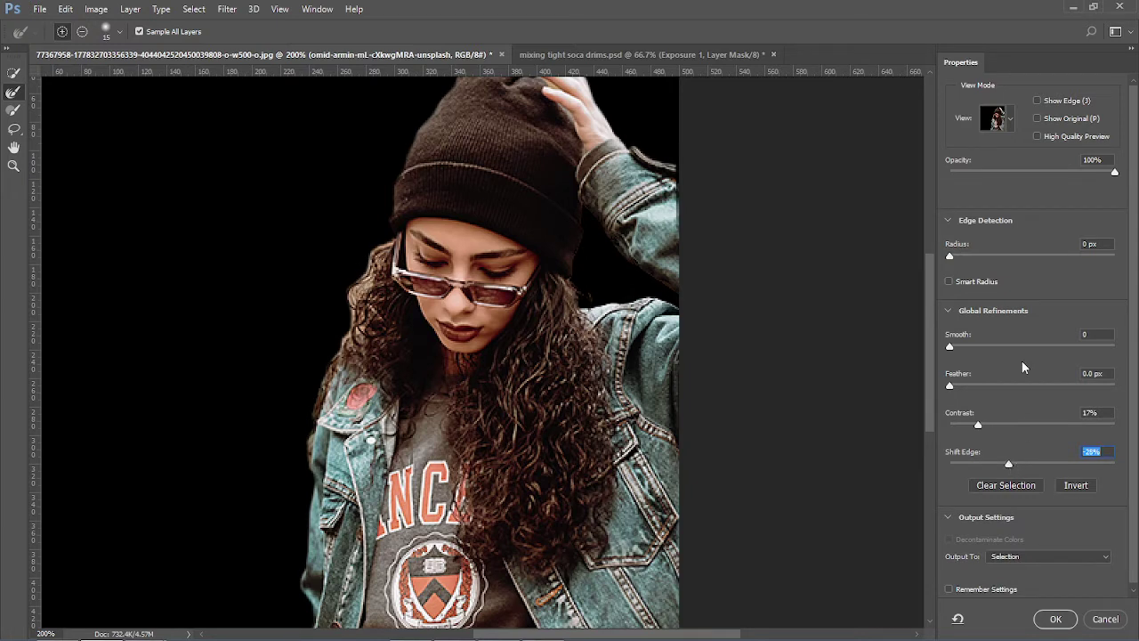
left_click(952, 347)
left_click_drag(951, 347, 952, 347)
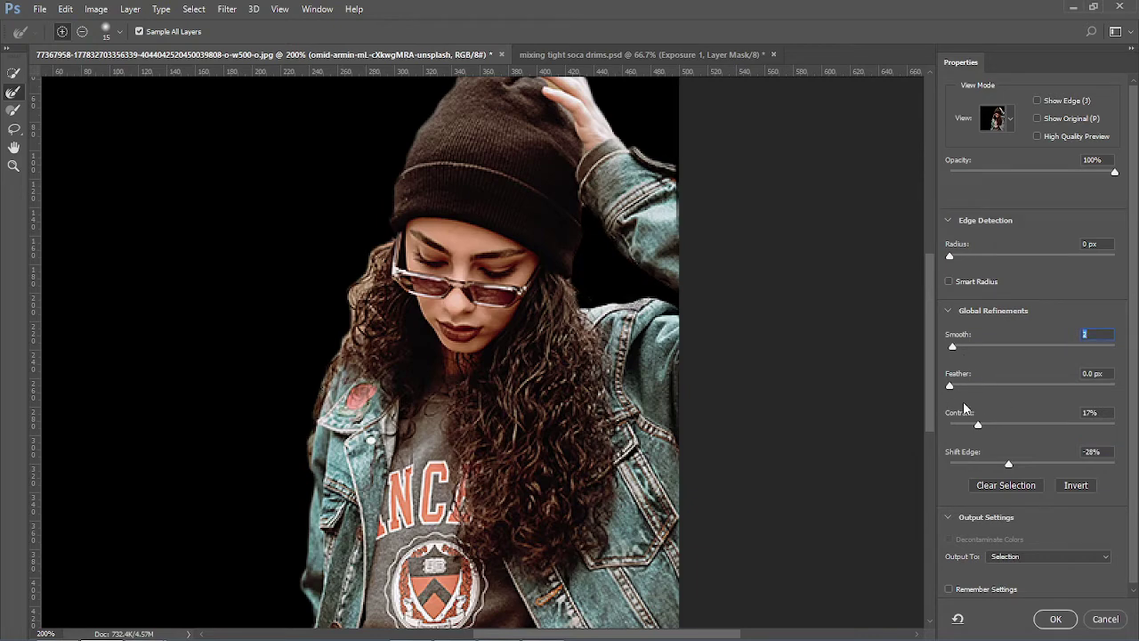
left_click_drag(928, 393, 930, 470)
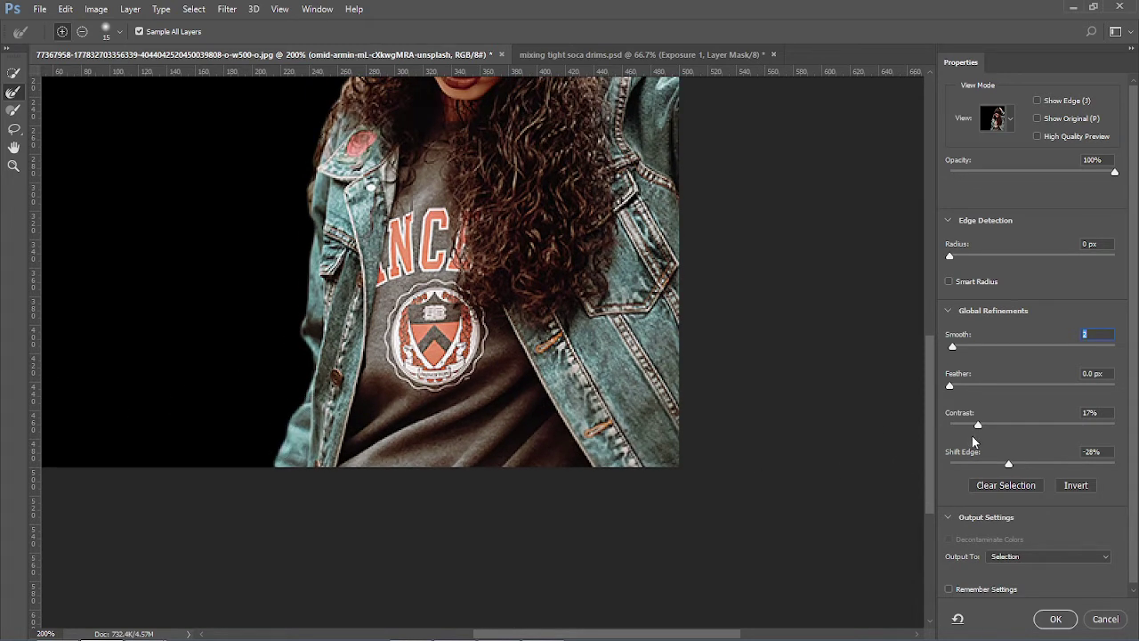
left_click_drag(980, 428, 997, 431)
left_click_drag(932, 418, 936, 388)
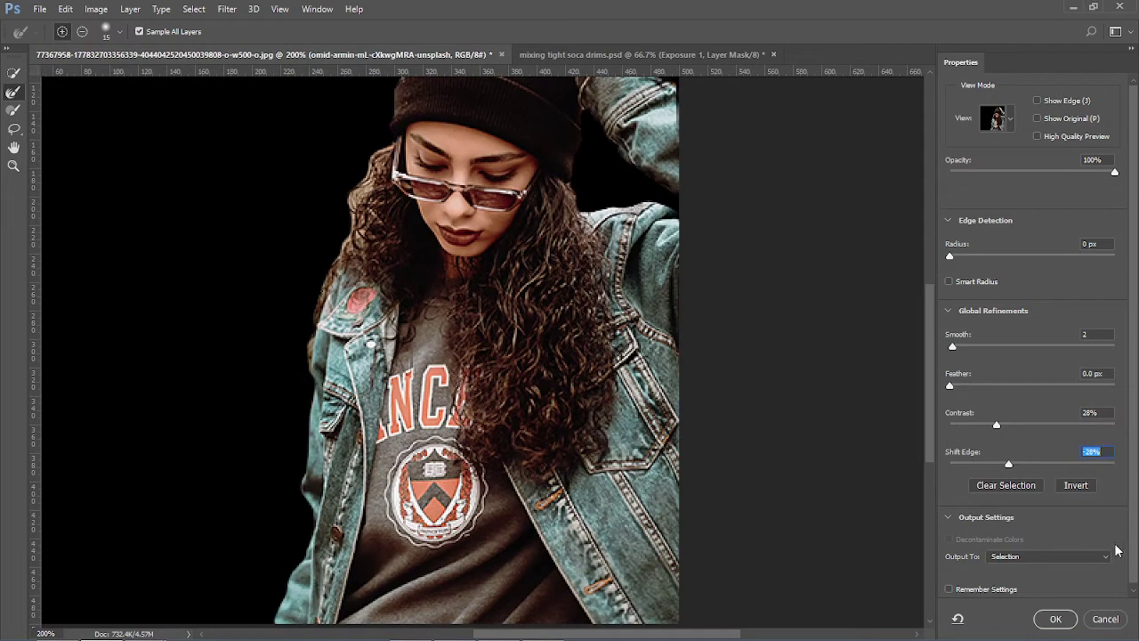
- Output the refined cutout to a new layer and apply it
left_click(1104, 556)
left_click(1024, 585)
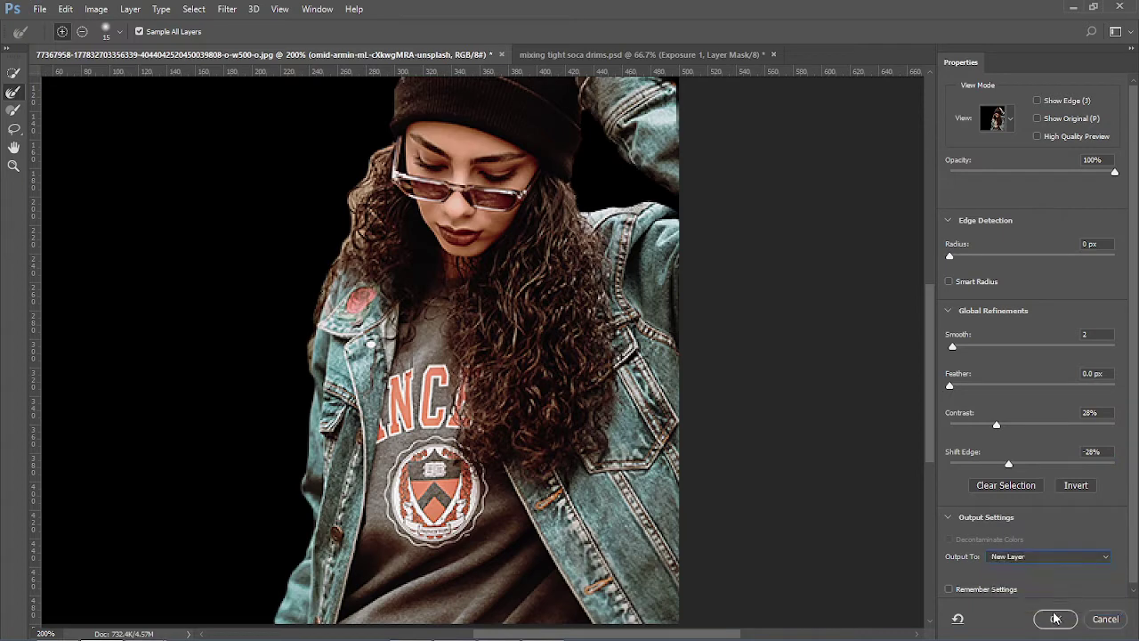
left_click(1055, 619)
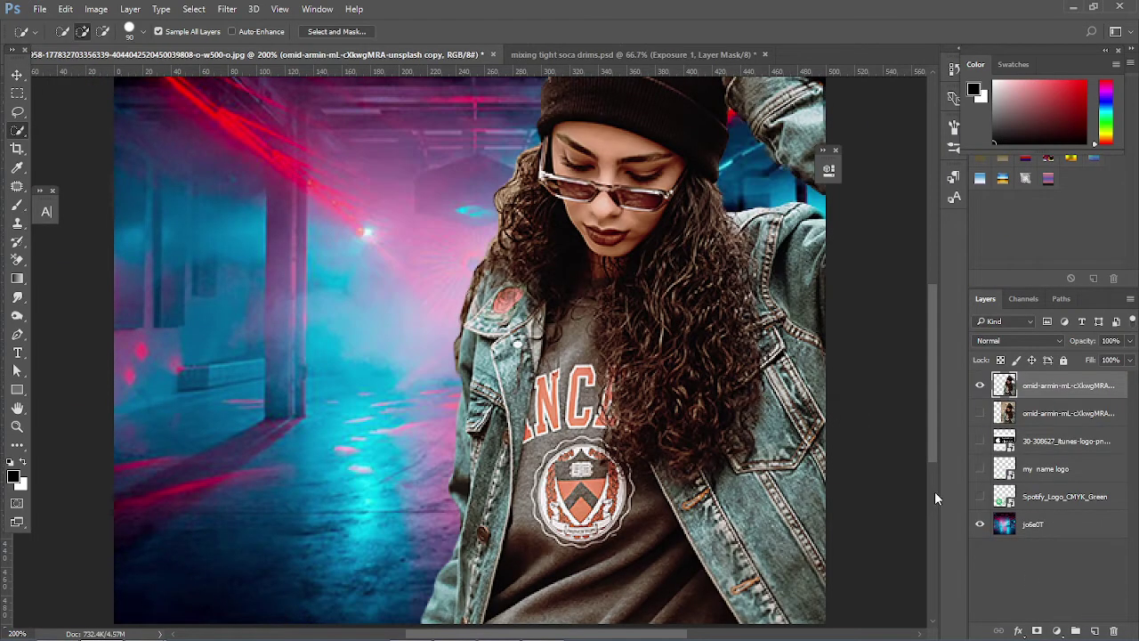
- Select the Background Eraser Tool and reduce its size to 45
key("ctrl+minus")
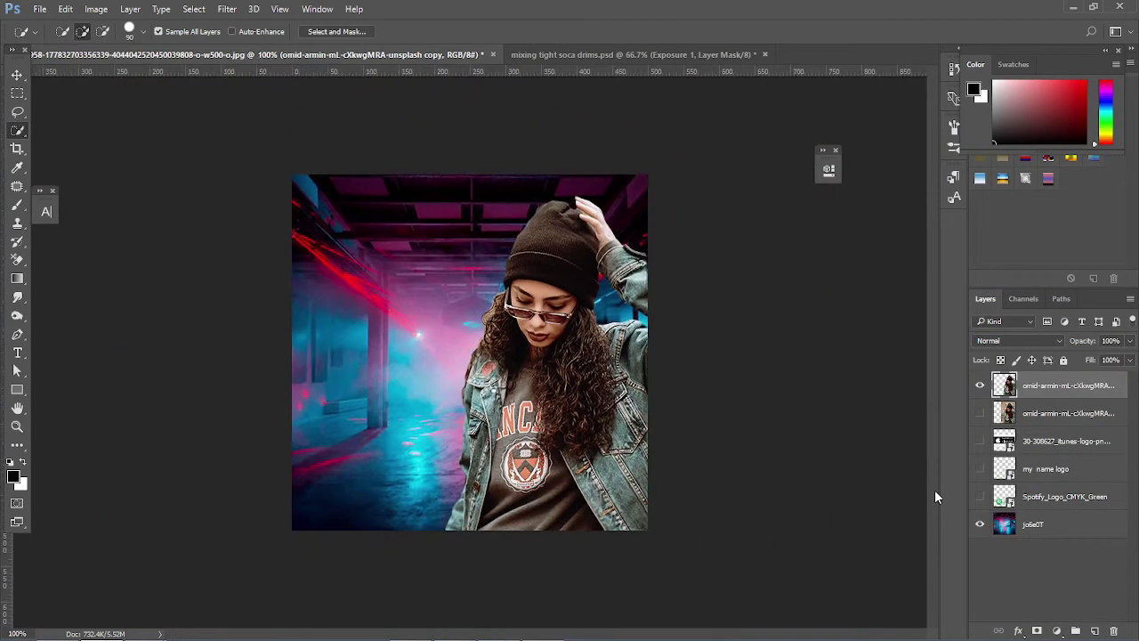
key("ctrl+plus")
key("ctrl+minus")
key("ctrl+plus")
key("ctrl+plus")
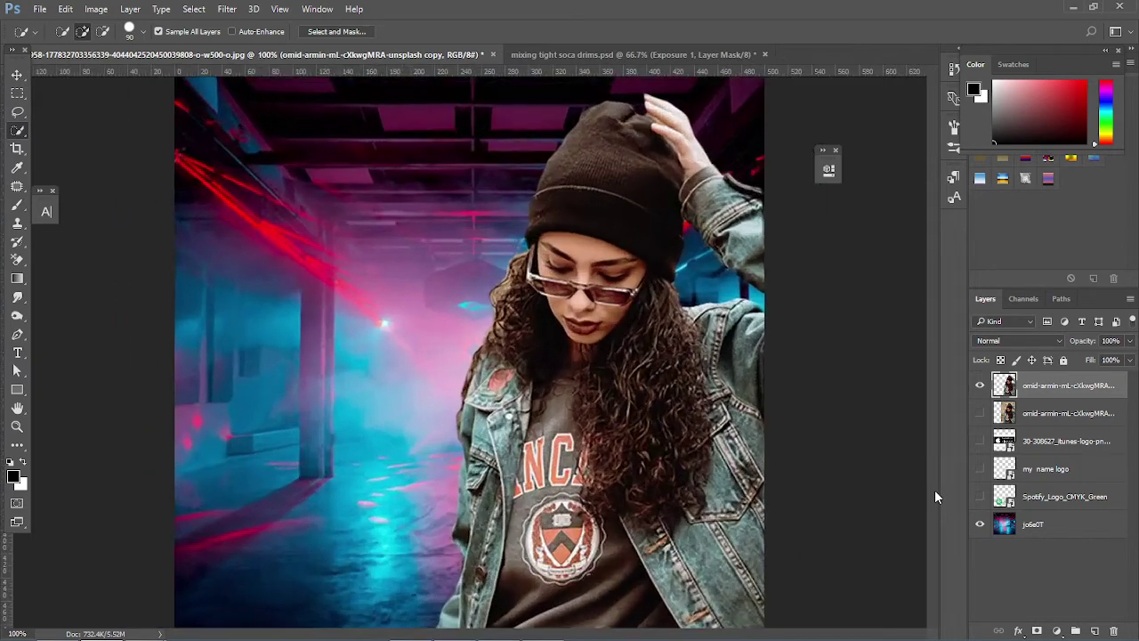
key("bracketleft")
key("bracketleft")
key("bracketleft")
key("bracketleft")
key("bracketleft")
key("bracketleft")
key("bracketleft")
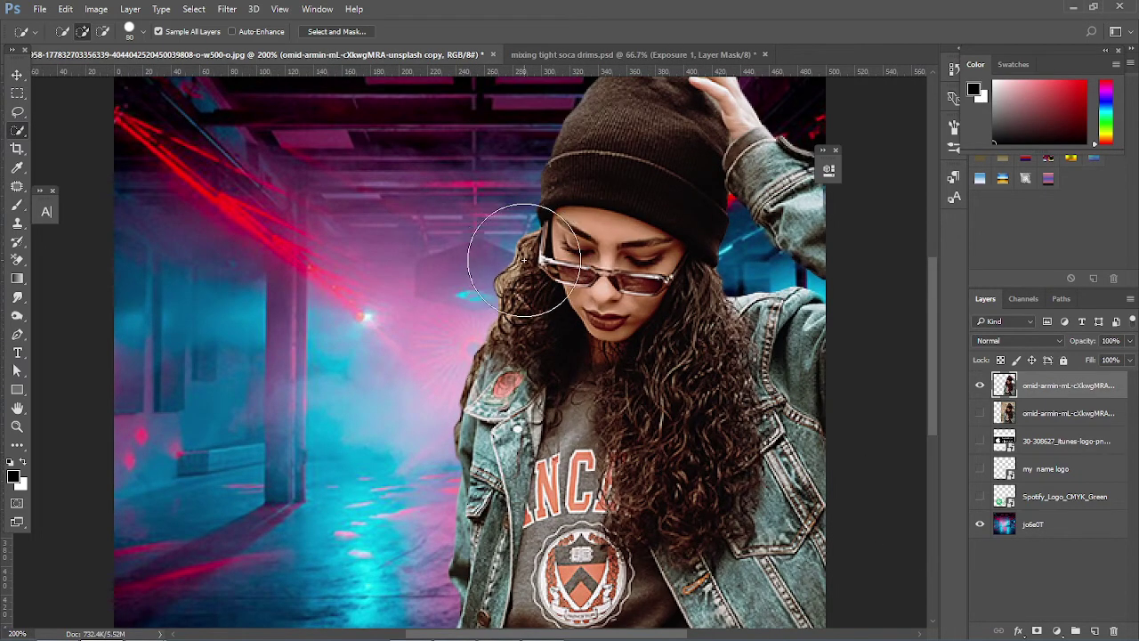
key("bracketleft")
key("bracketleft")
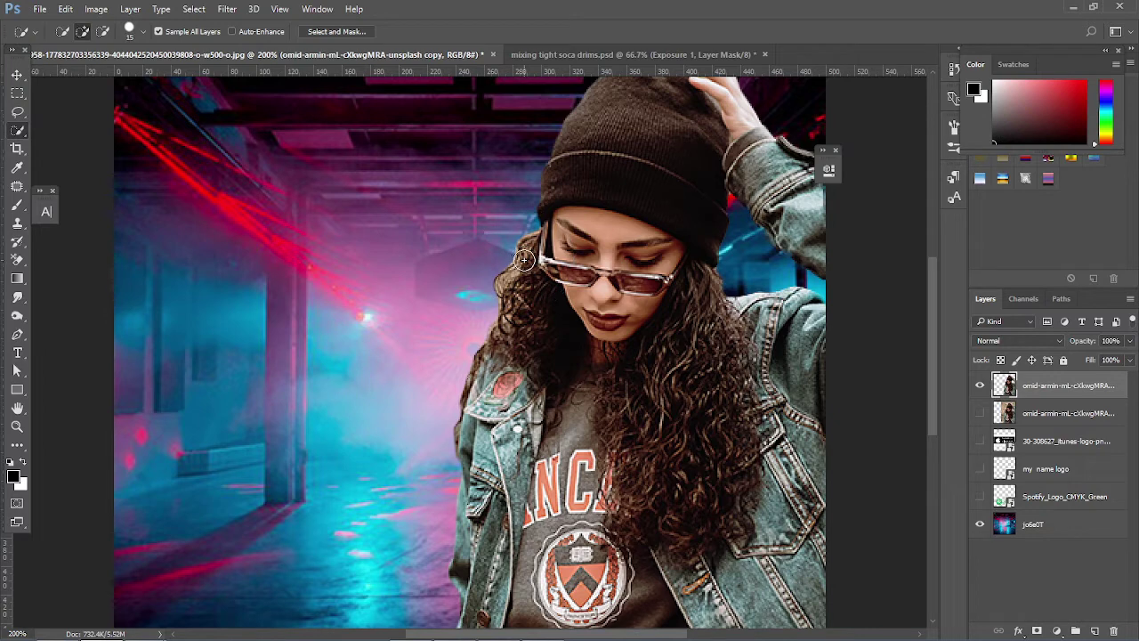
left_click(17, 259)
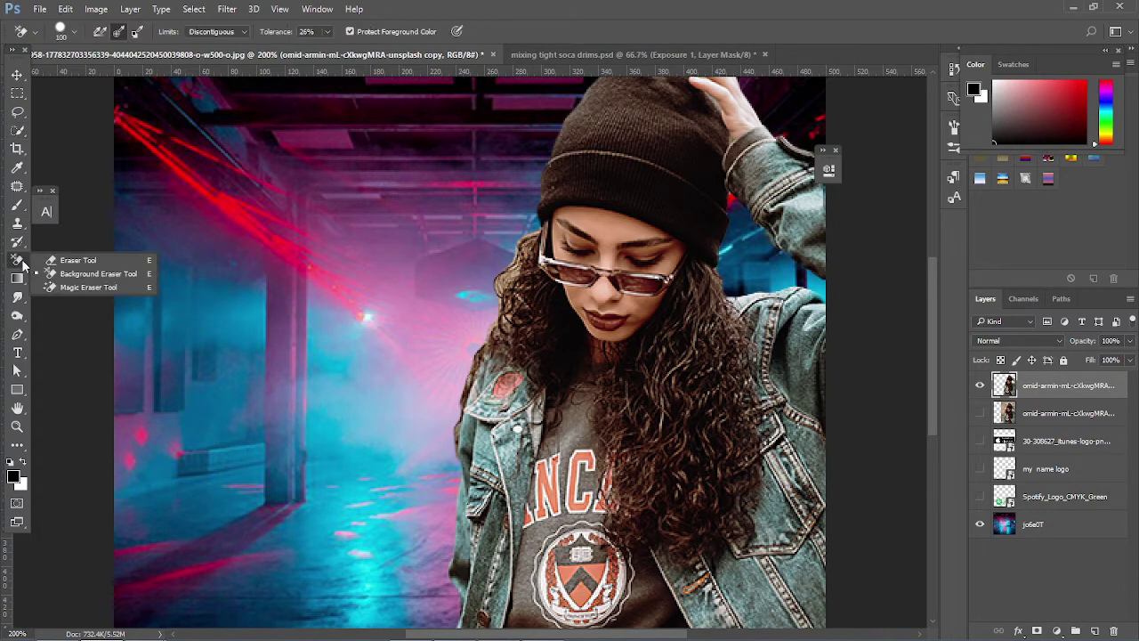
left_click(86, 276)
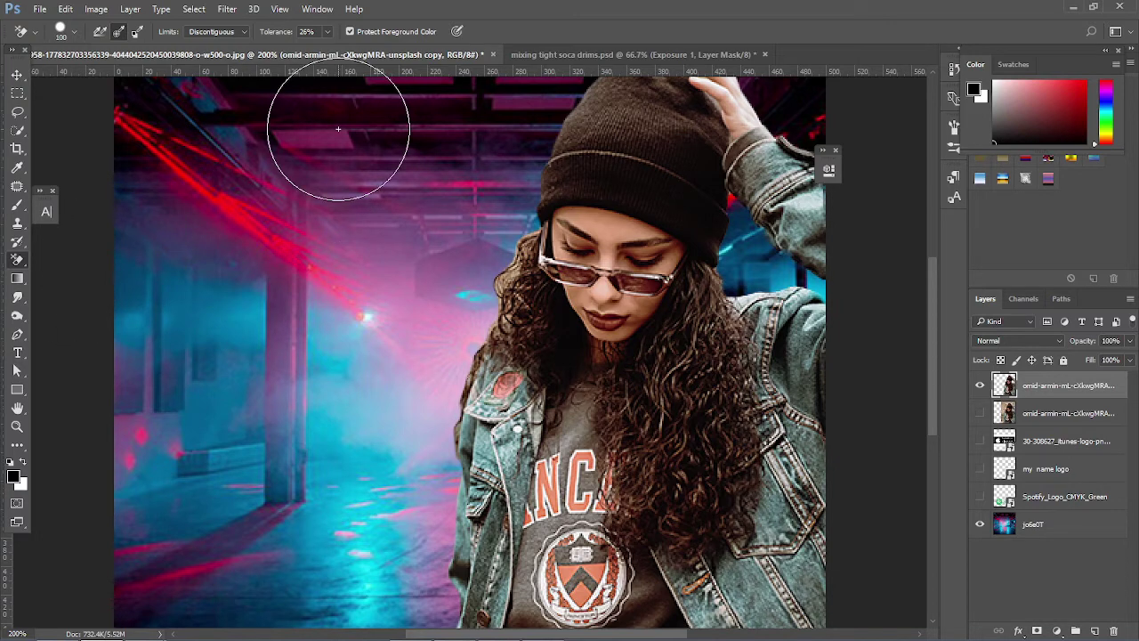
key("bracketleft")
key("bracketleft")
key("bracketleft")
key("bracketleft")
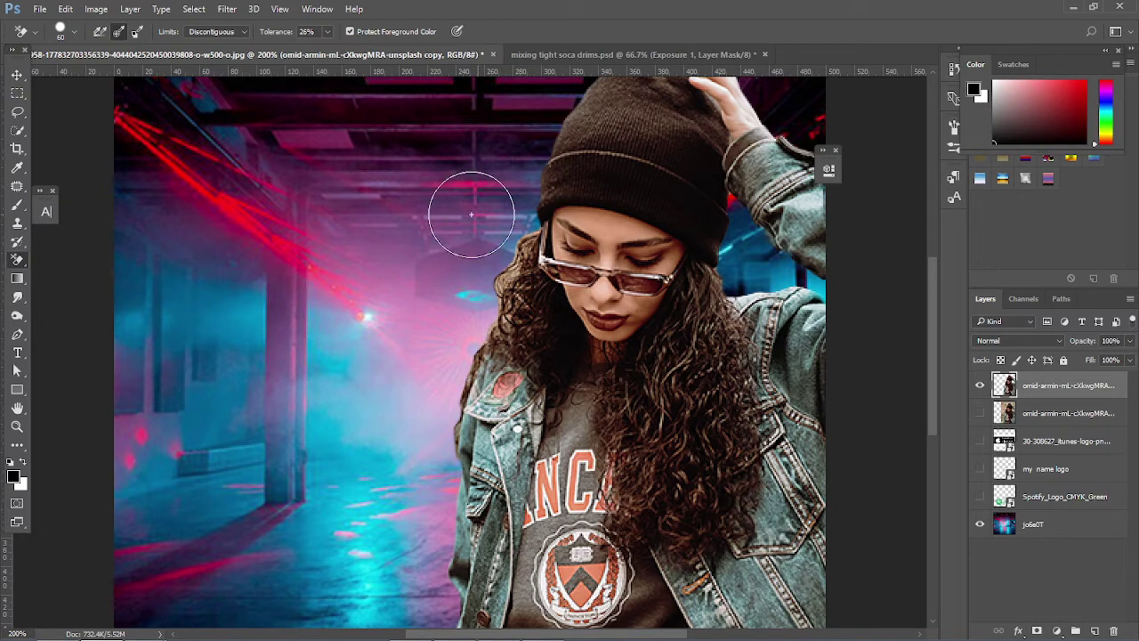
key("bracketleft")
key("bracketleft")
key("bracketleft")
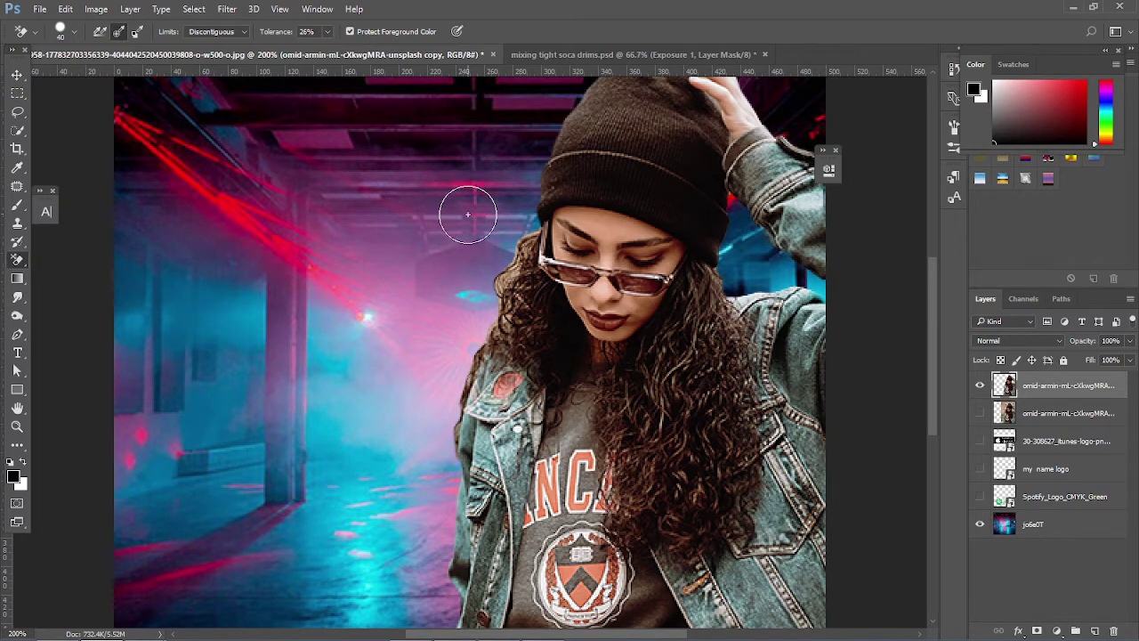
- Sample the face's skin tone, then erase hair fringe beside and below the glasses at size 15
left_click(612, 221, "alt")
key("bracketleft")
key("bracketleft")
key("bracketleft")
key("bracketleft")
key("bracketleft")
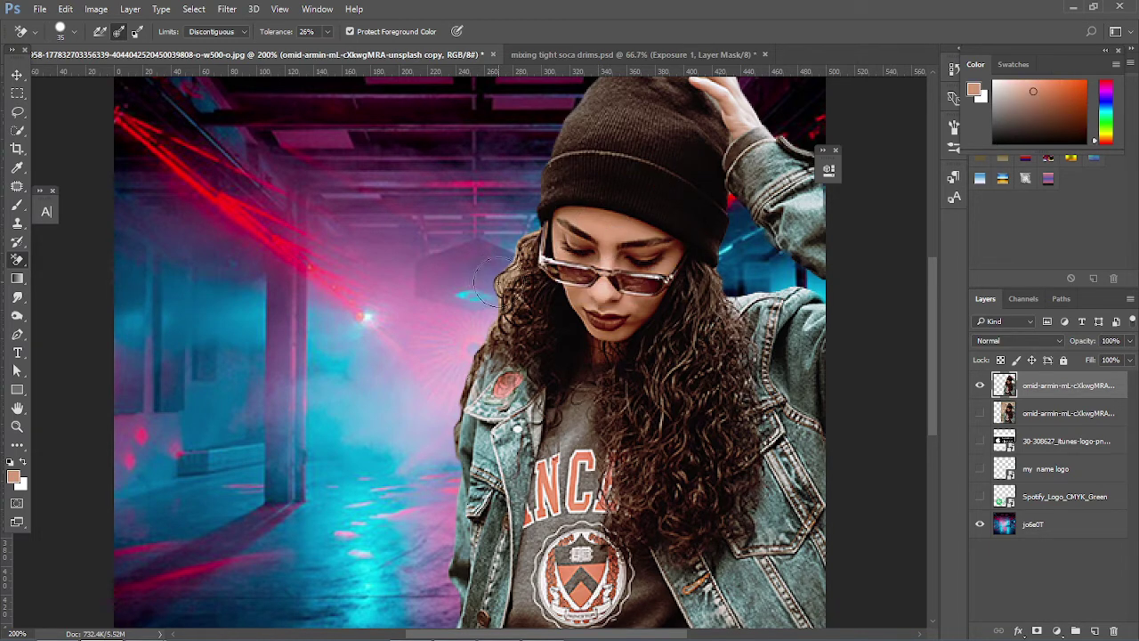
mouse_move(519, 275)
left_mouse_down()
mouse_move(519, 233)
mouse_move(503, 286)
left_mouse_up()
mouse_move(528, 238)
left_mouse_down()
mouse_move(500, 283)
mouse_move(531, 241)
left_mouse_up()
left_click_drag(500, 287, 493, 331)
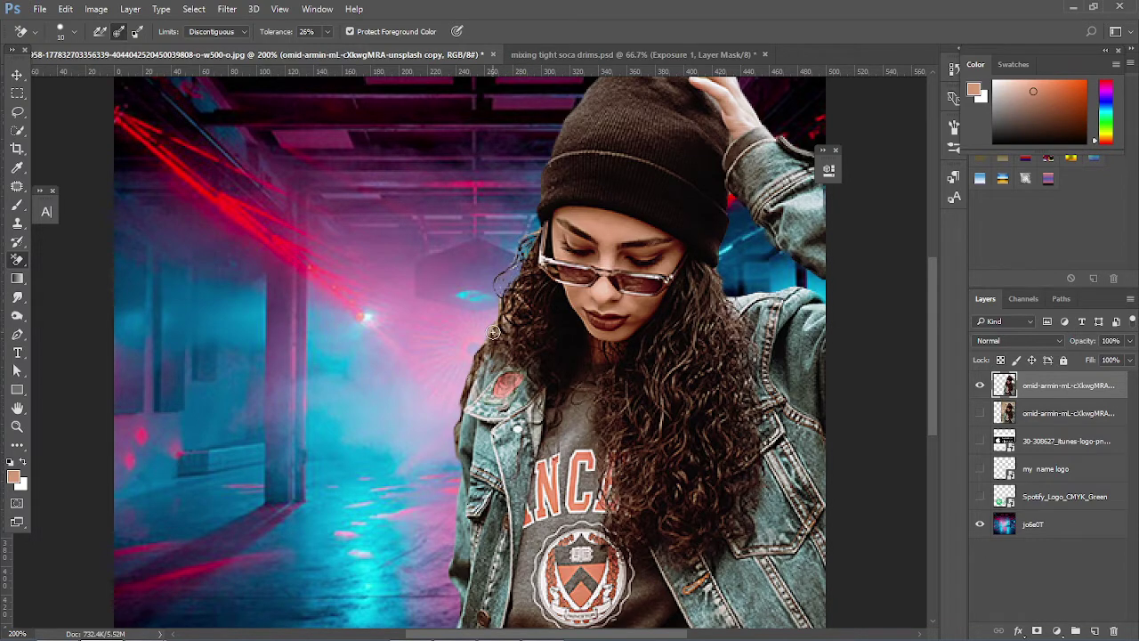
scroll(394, 232, "down", 5)
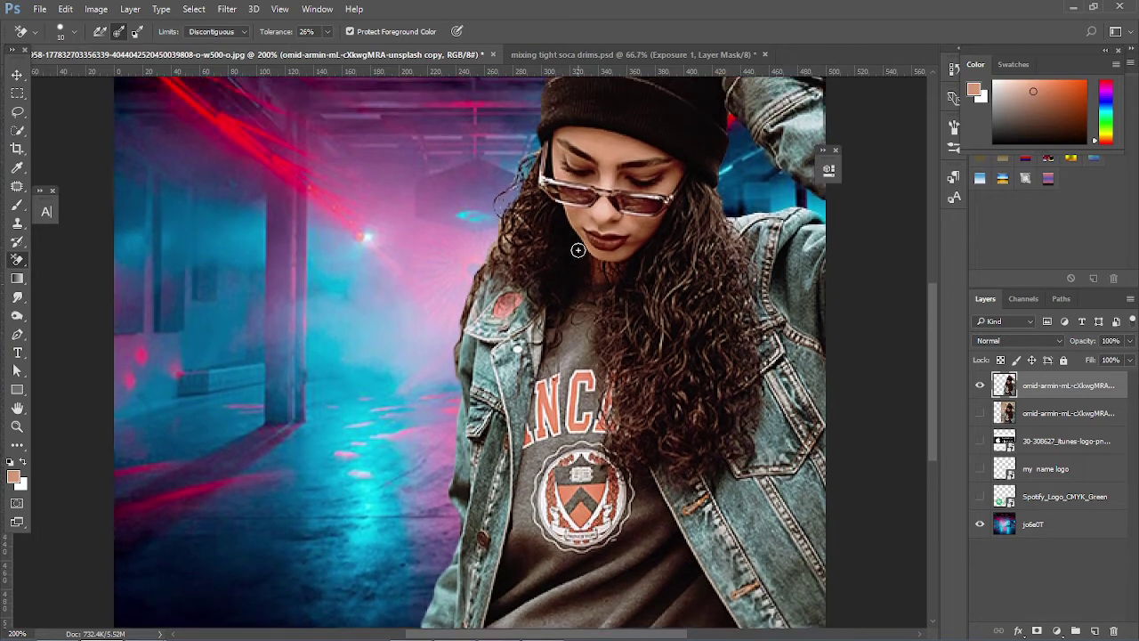
scroll(579, 250, "up", 5)
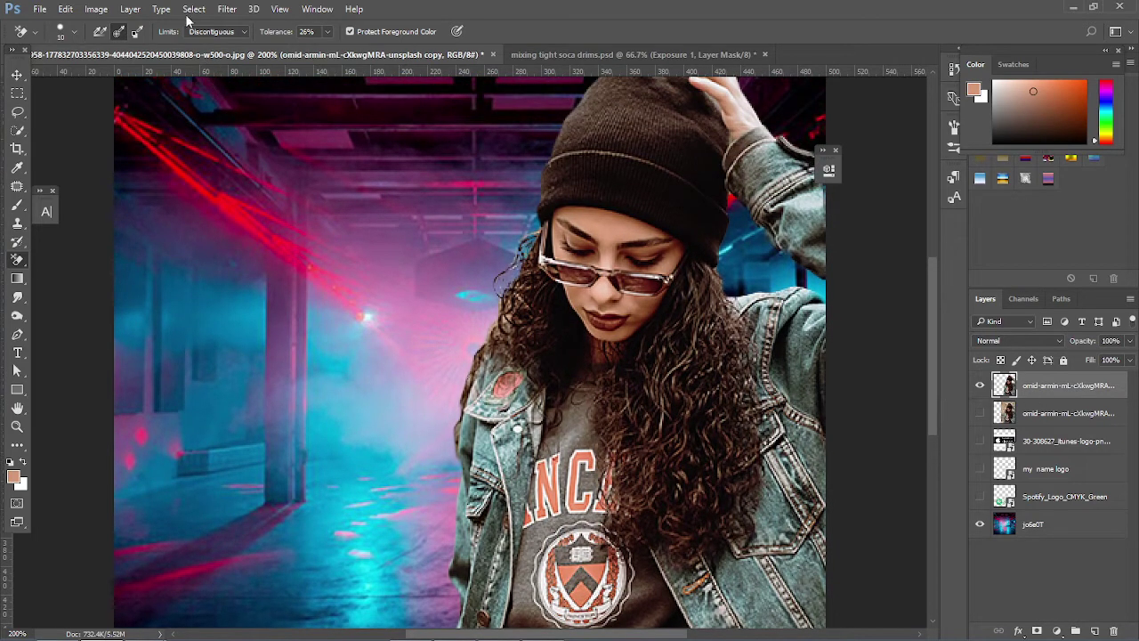
- Defringe the cutout layer by 1 pixel and thin stray hair strands beside the sunglasses
left_click(130, 9)
mouse_move(254, 527)
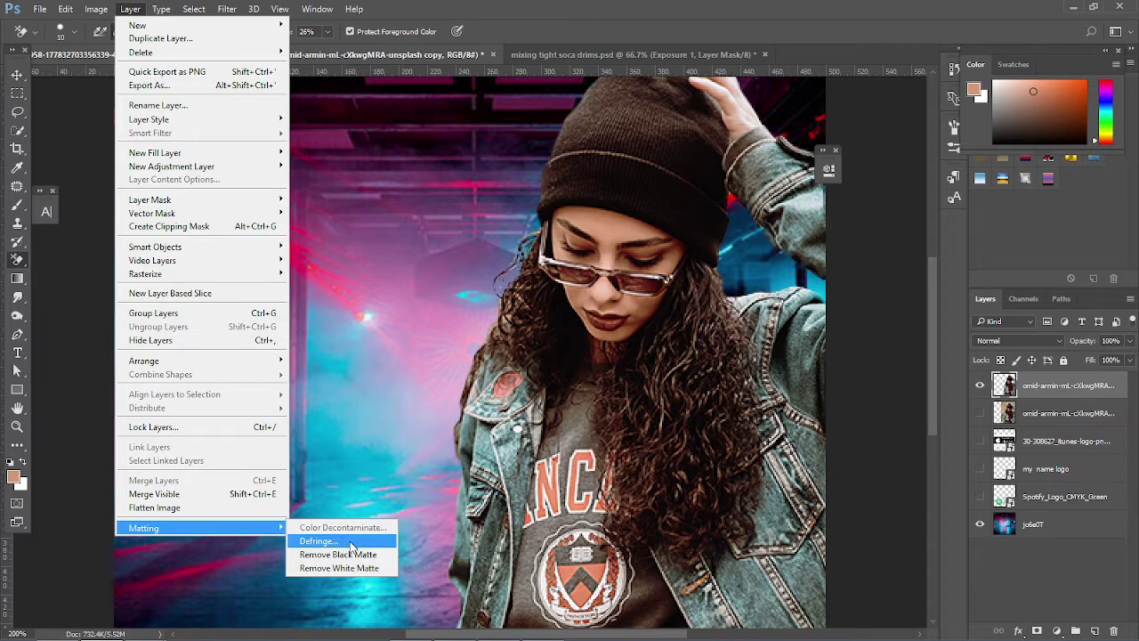
left_click(317, 541)
left_click(631, 215)
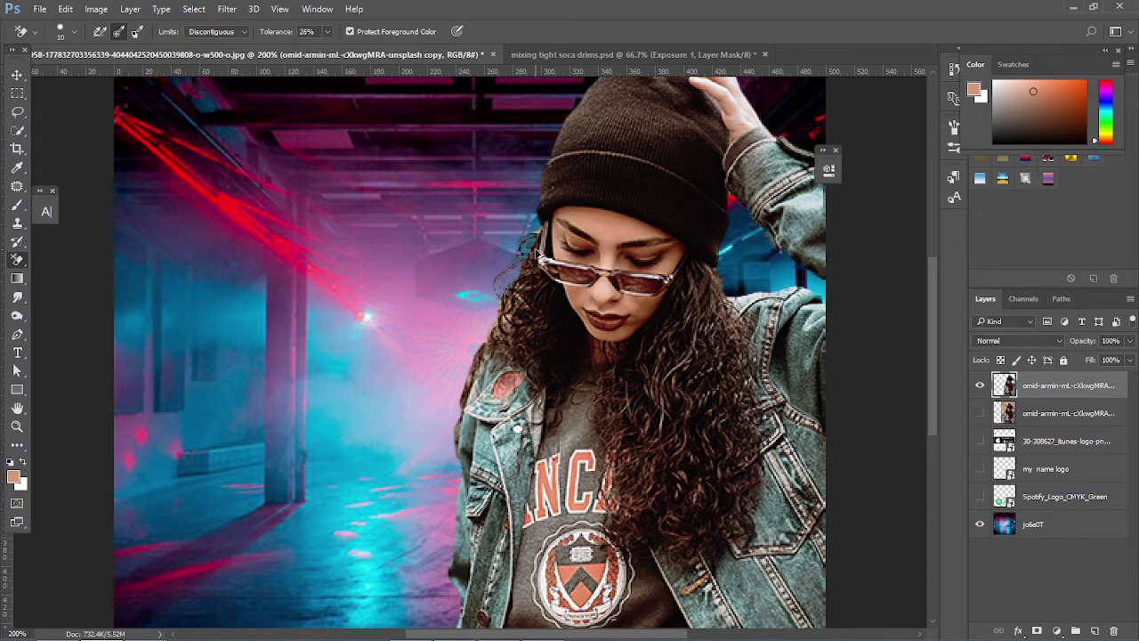
mouse_move(538, 254)
left_mouse_down()
mouse_move(514, 273)
mouse_move(537, 251)
left_mouse_up()
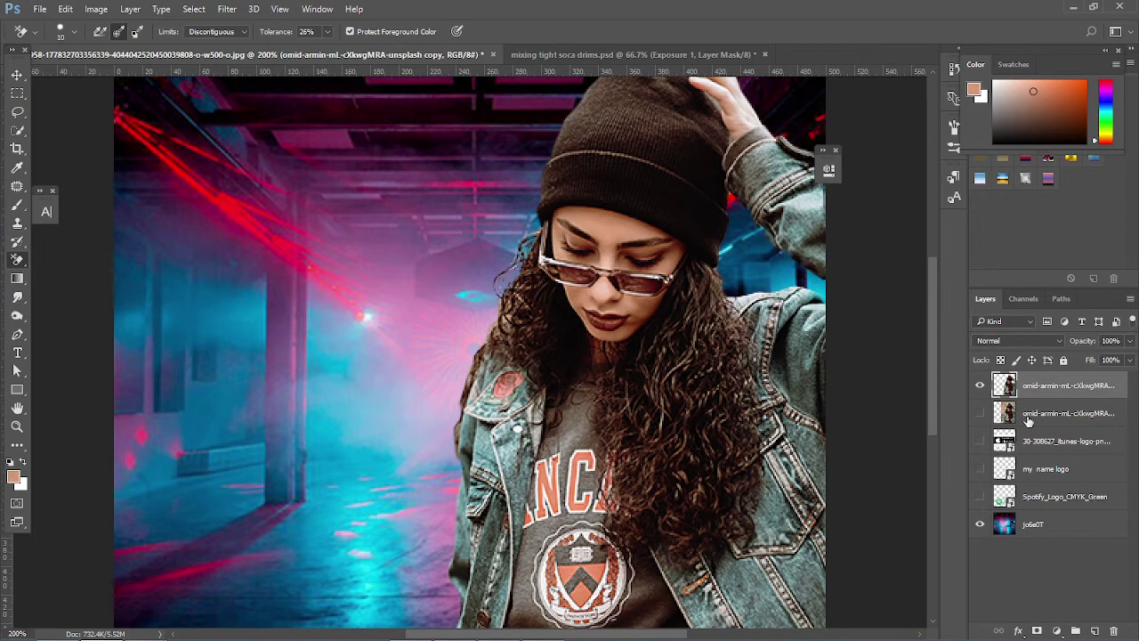
- Shift the woman about 70 px left with Free Transform and commit the position
key("ctrl+minus")
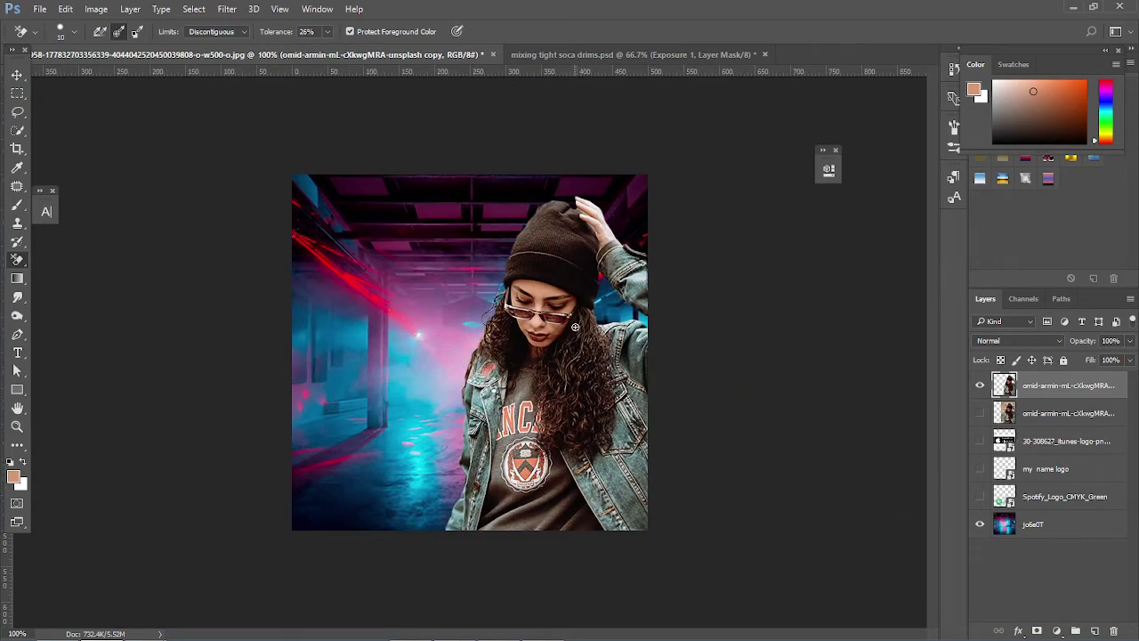
left_click(979, 386)
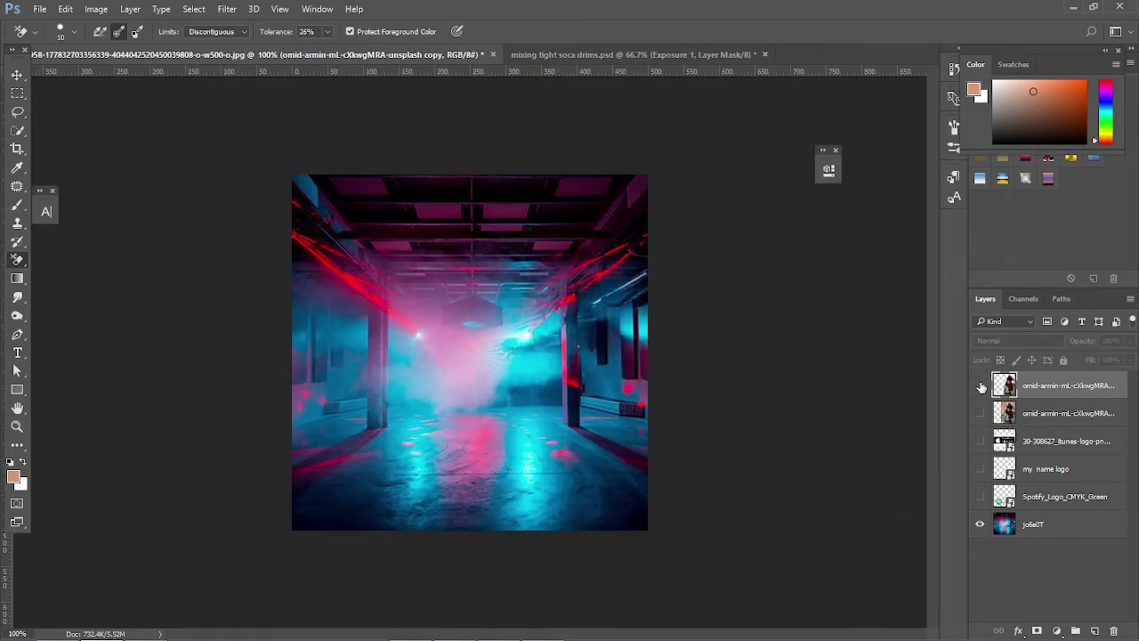
left_click(979, 386)
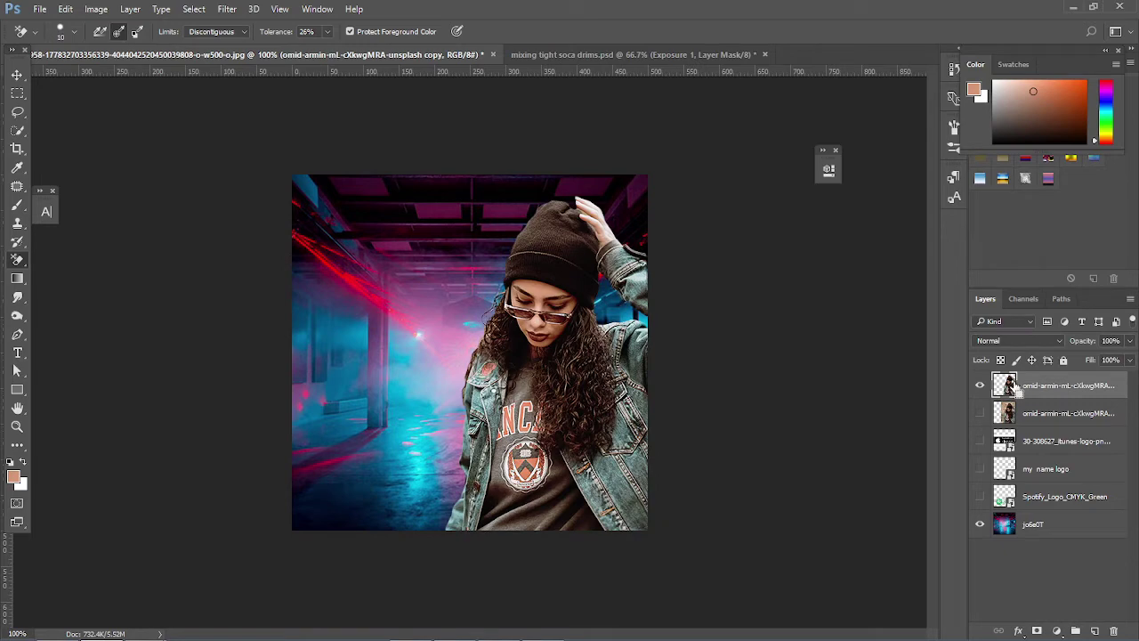
key("ctrl+t")
left_click_drag(532, 472, 571, 475)
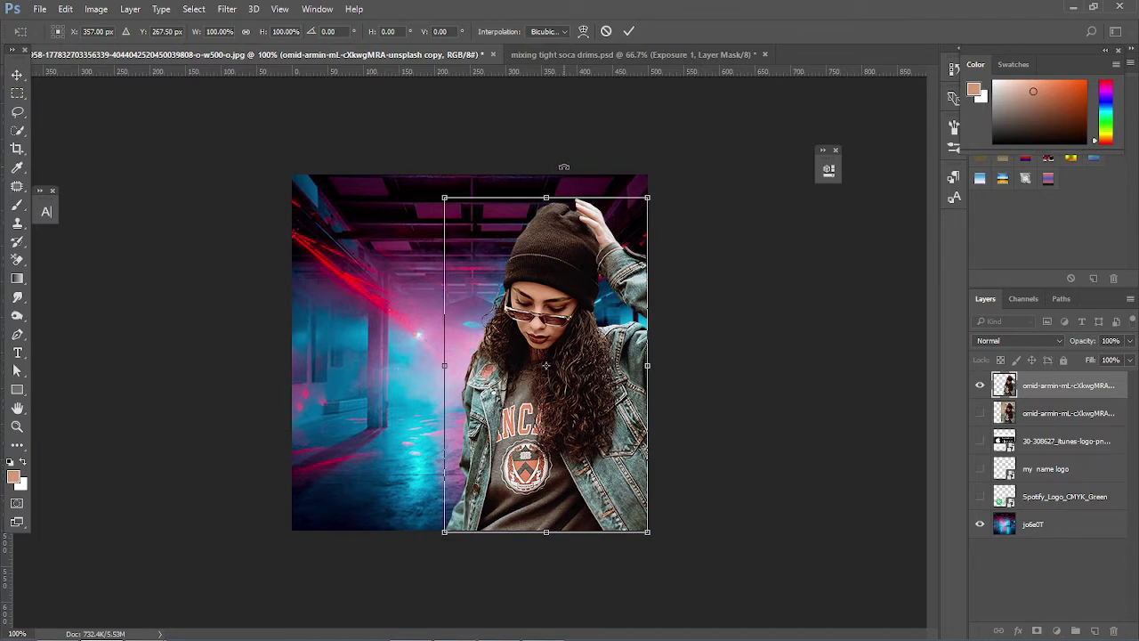
left_click(628, 31)
key("e")
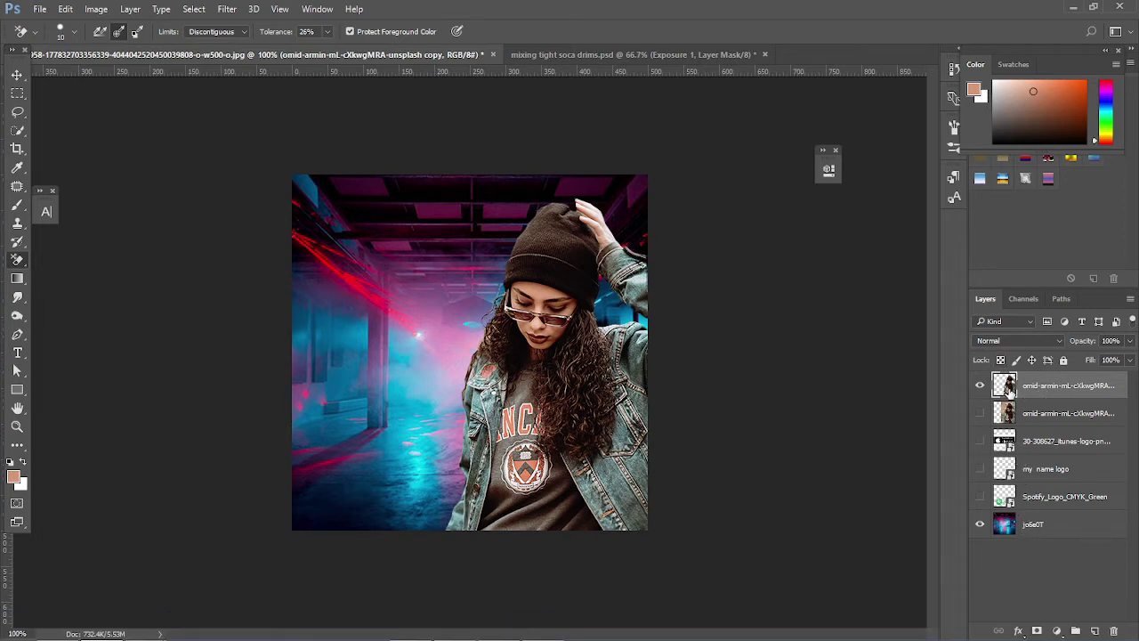
- Sharpen the woman layer with Unsharp Mask at Amount 70%, Radius 15.3 px, Threshold 24, comparing the preview
left_click(222, 11)
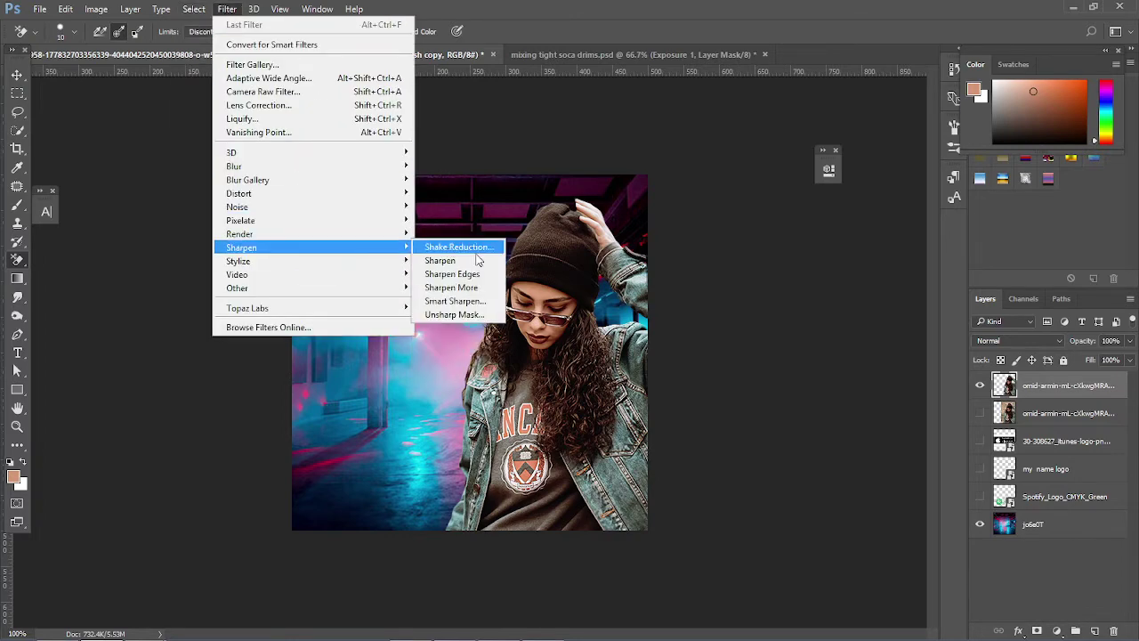
left_click(494, 314)
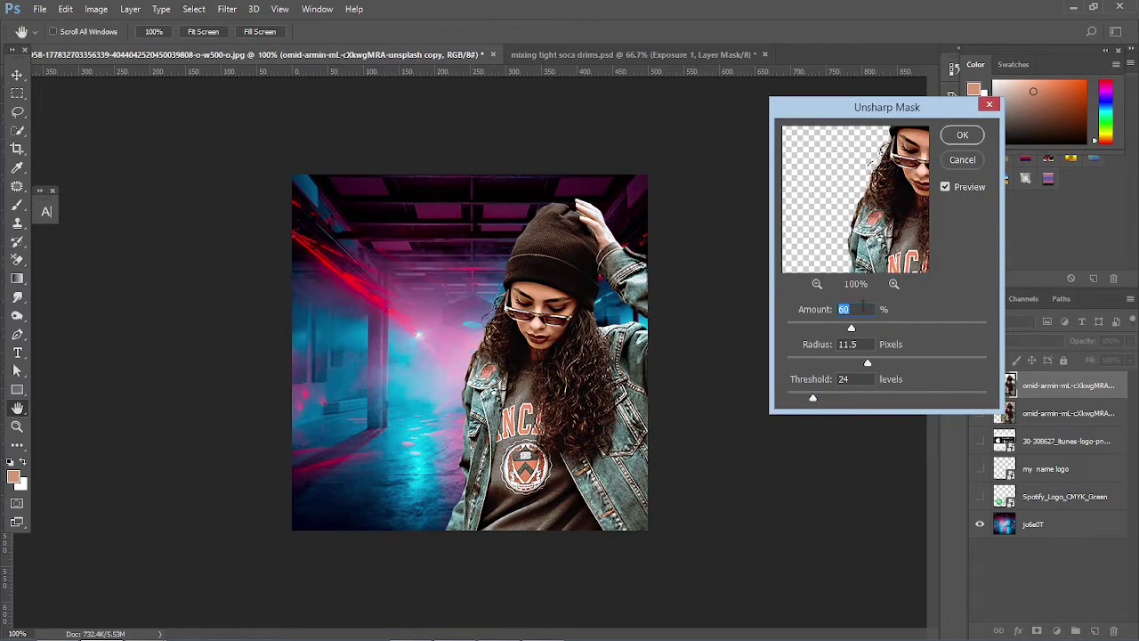
left_click(945, 188)
left_click_drag(851, 330, 863, 363)
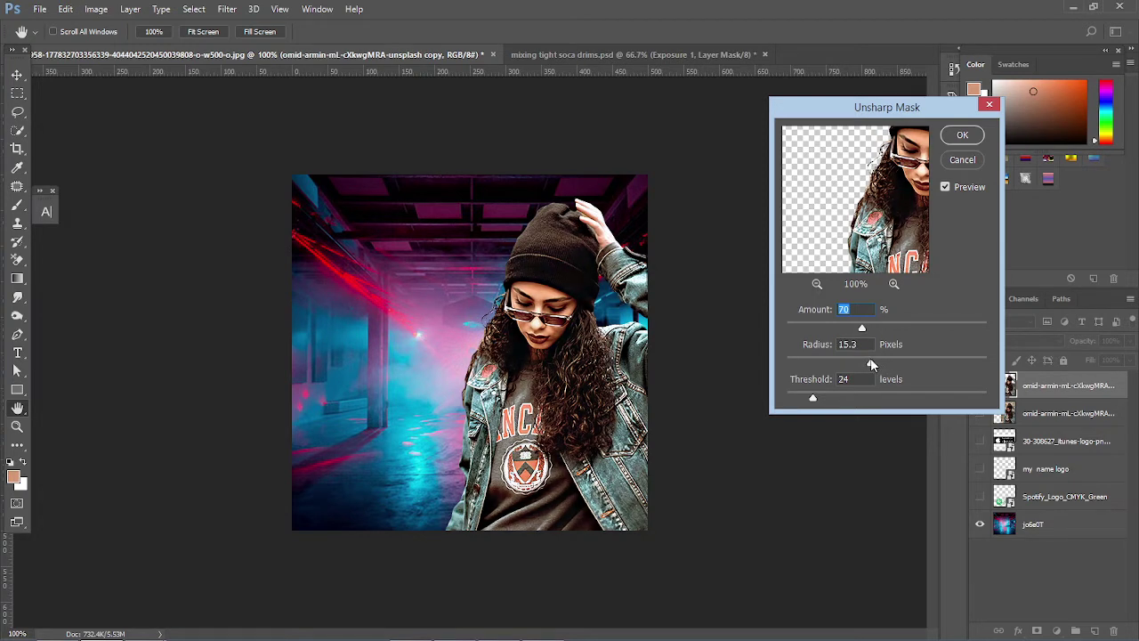
key("Tab")
left_click(946, 187)
left_click(946, 186)
left_click(963, 135)
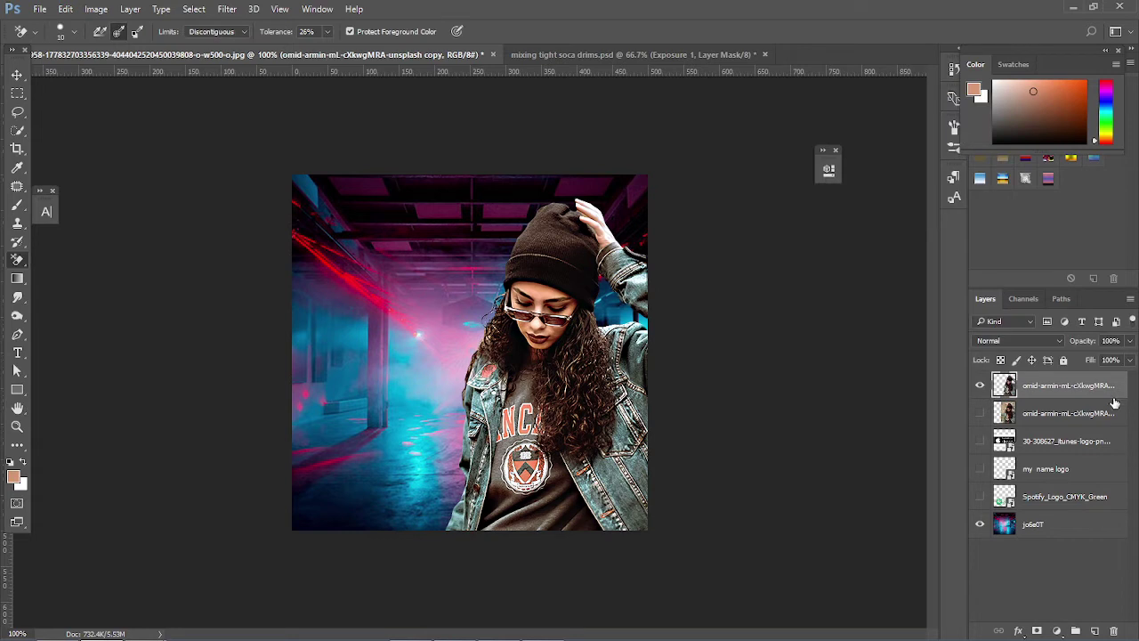
left_click(228, 11)
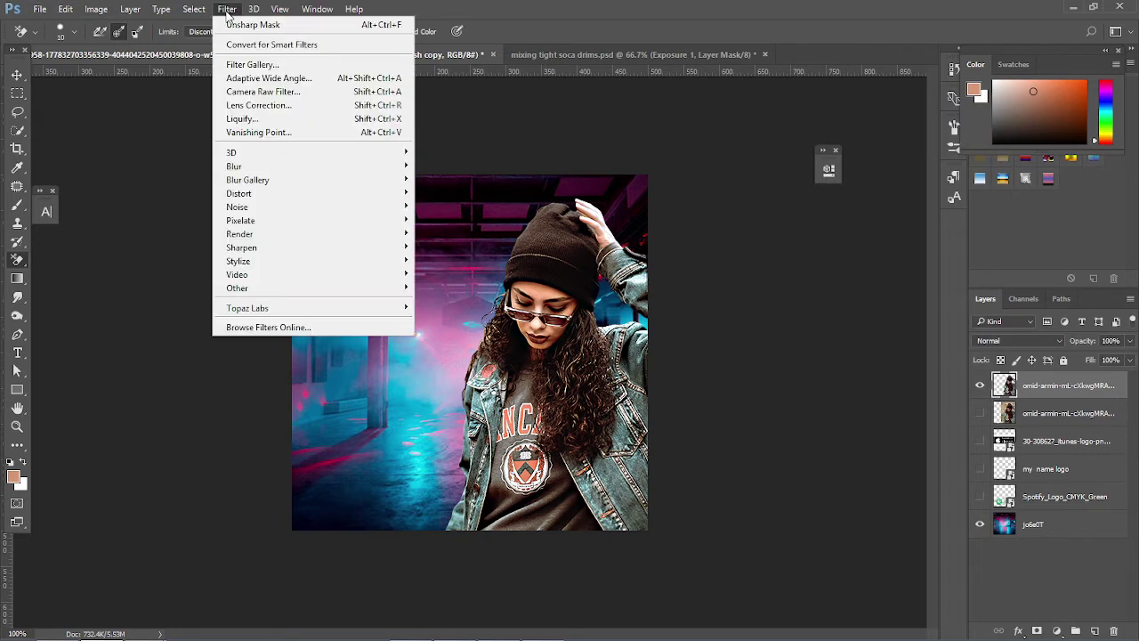
- In the Camera Raw Detail panel, set Luminance to about 61 and Luminance Detail to 40, then apply
left_click(309, 92)
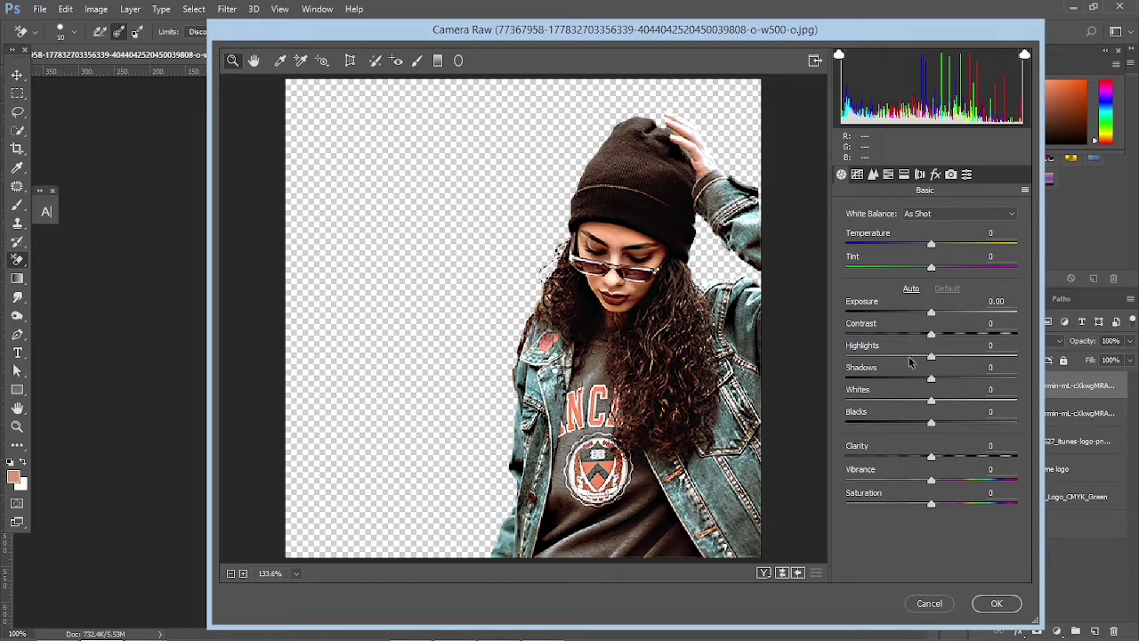
left_click(857, 174)
left_click(873, 174)
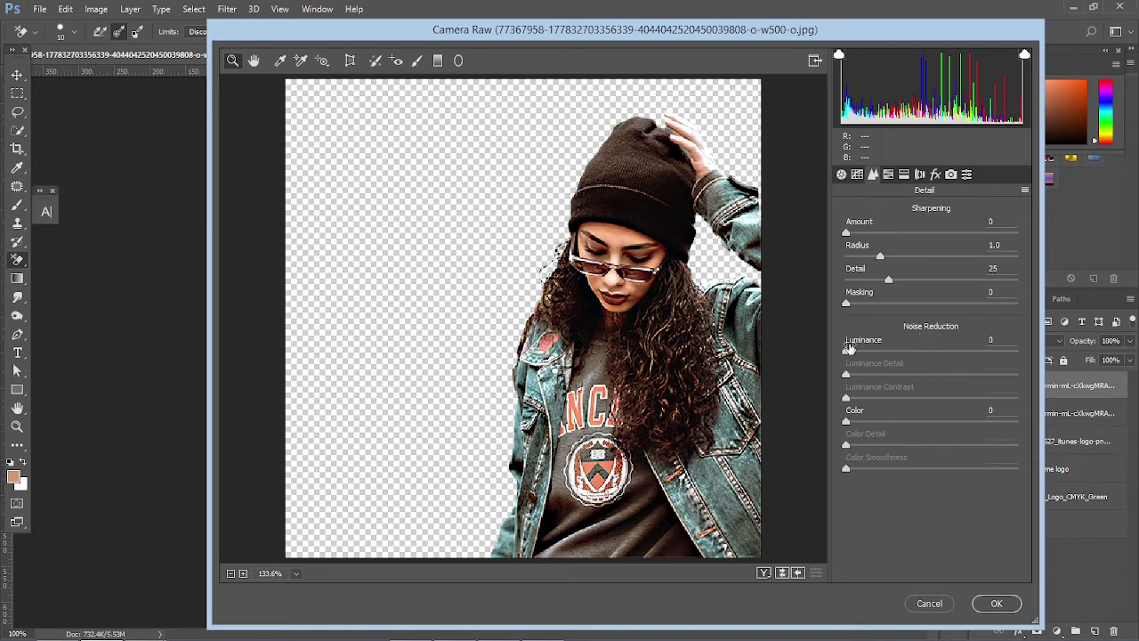
left_click_drag(848, 348, 947, 353)
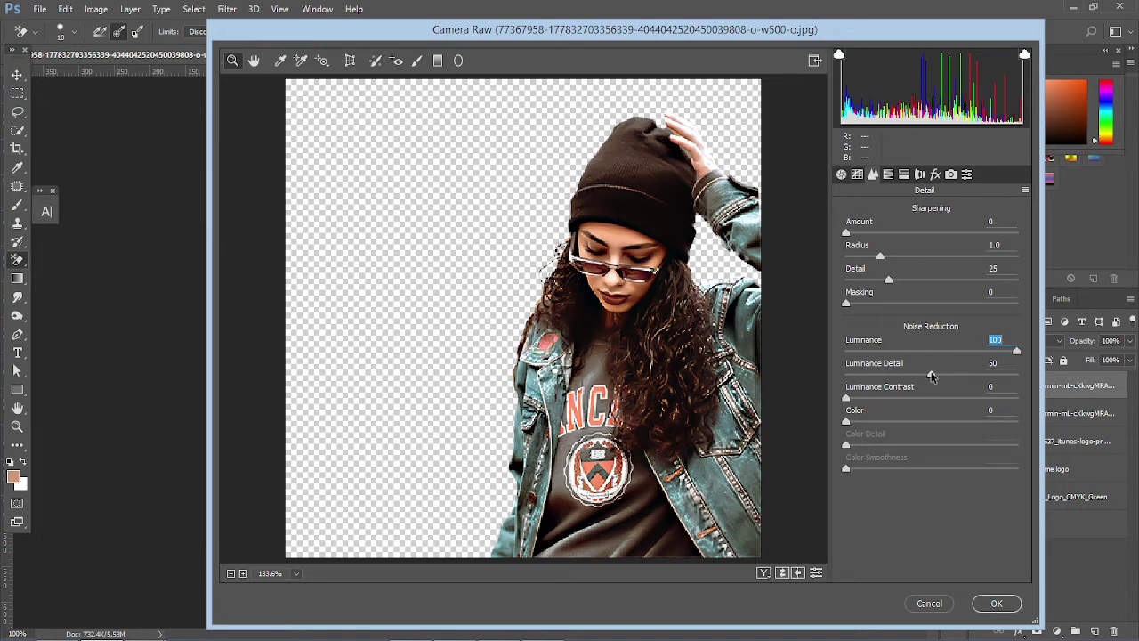
left_click_drag(930, 375, 913, 373)
mouse_move(1017, 349)
left_mouse_down()
mouse_move(804, 358)
mouse_move(1008, 349)
left_mouse_up()
key("ctrl+minus")
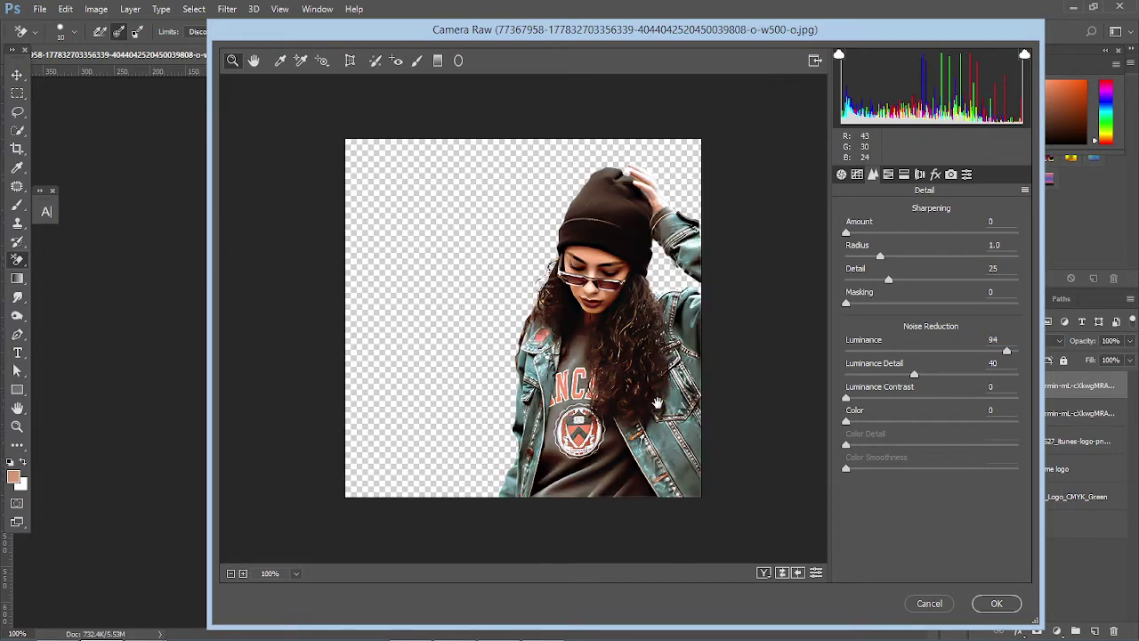
key("ctrl+minus")
key("ctrl+plus")
mouse_move(986, 354)
left_mouse_down()
mouse_move(795, 346)
mouse_move(965, 353)
left_mouse_up()
mouse_move(951, 353)
left_mouse_down()
mouse_move(925, 354)
mouse_move(950, 353)
left_mouse_up()
left_click(995, 600)
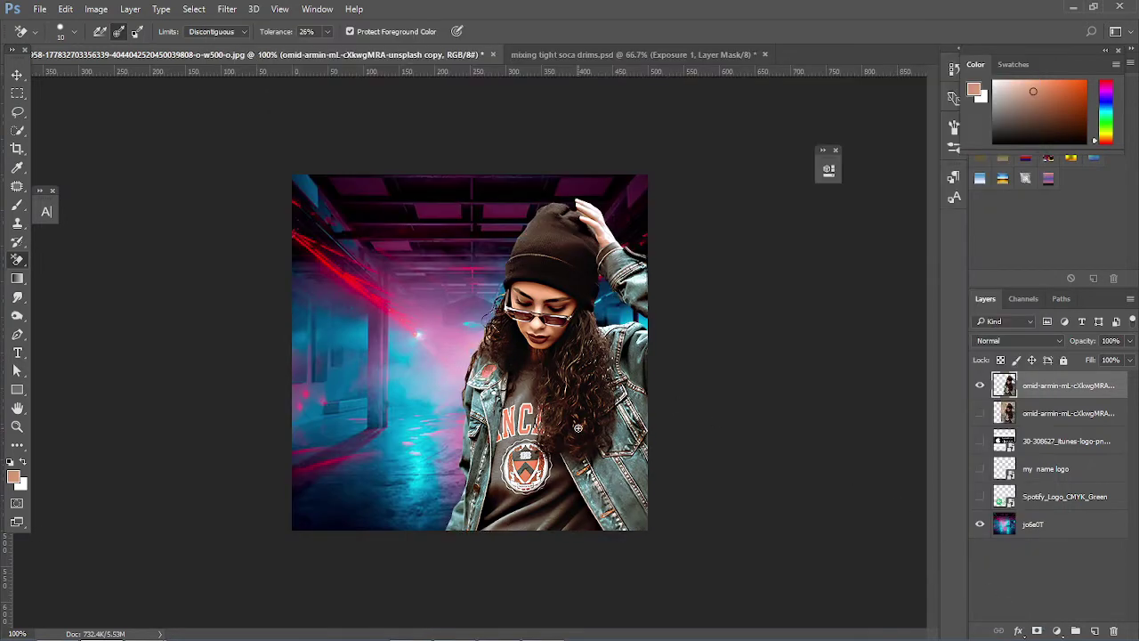
- Select the jo6e0T garage layer and apply Filter > Noise > Reduce Noise to it
key("ctrl+plus")
key("ctrl+minus")
left_click(1015, 528)
left_click(227, 9)
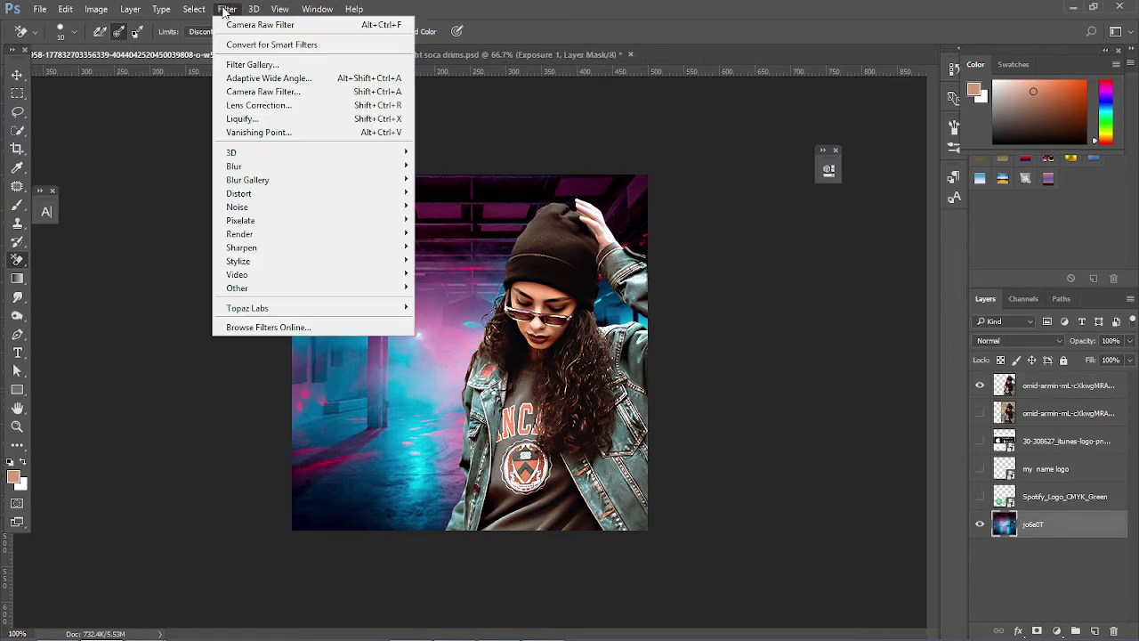
mouse_move(356, 206)
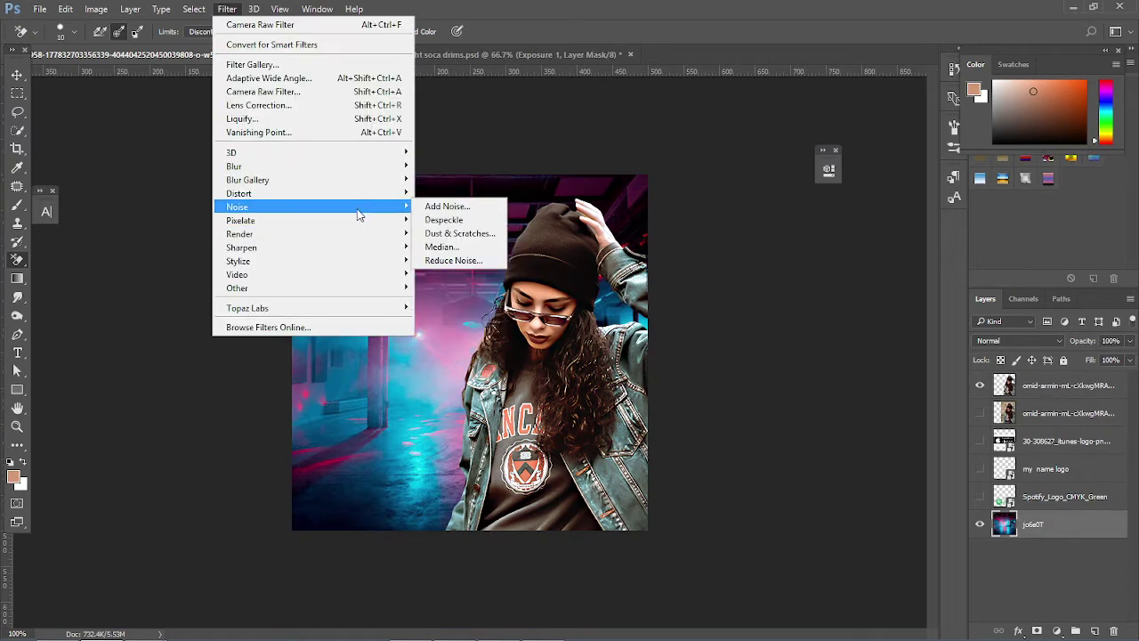
left_click(456, 260)
left_click(960, 39)
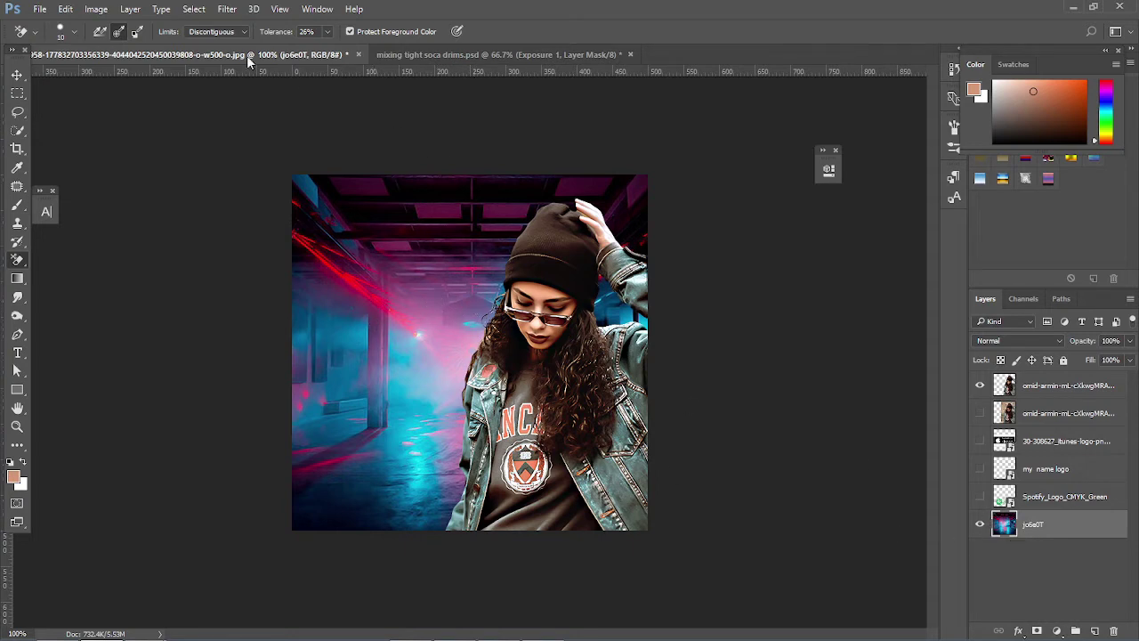
- Convert the jo6e0T background layer for Smart Filters
left_click(225, 10)
mouse_move(315, 170)
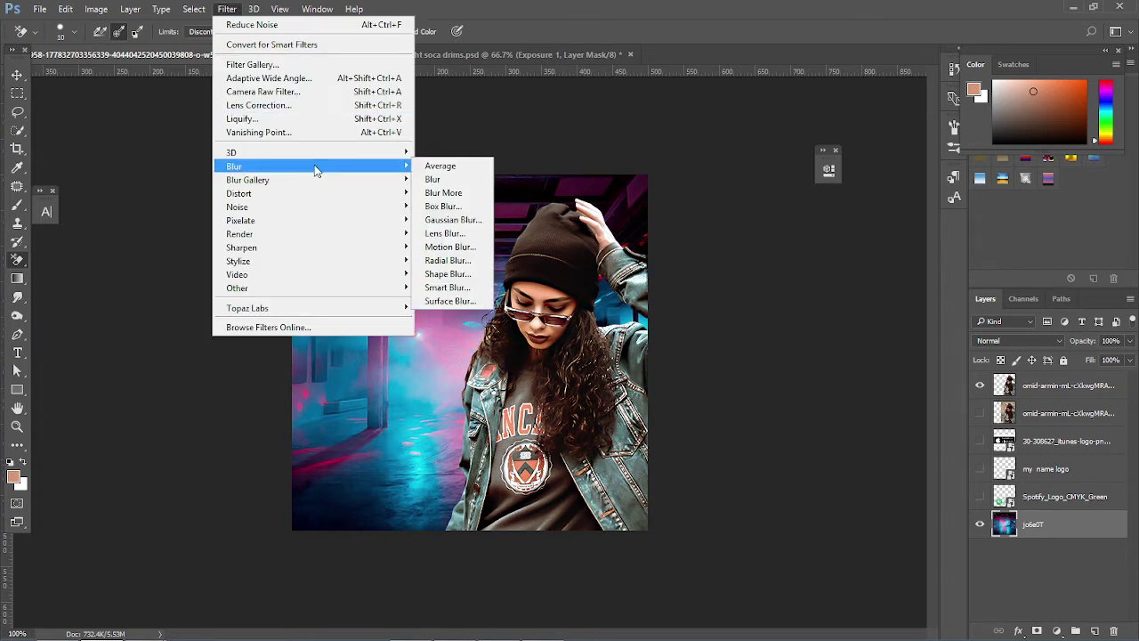
left_click(322, 47)
left_click(597, 245)
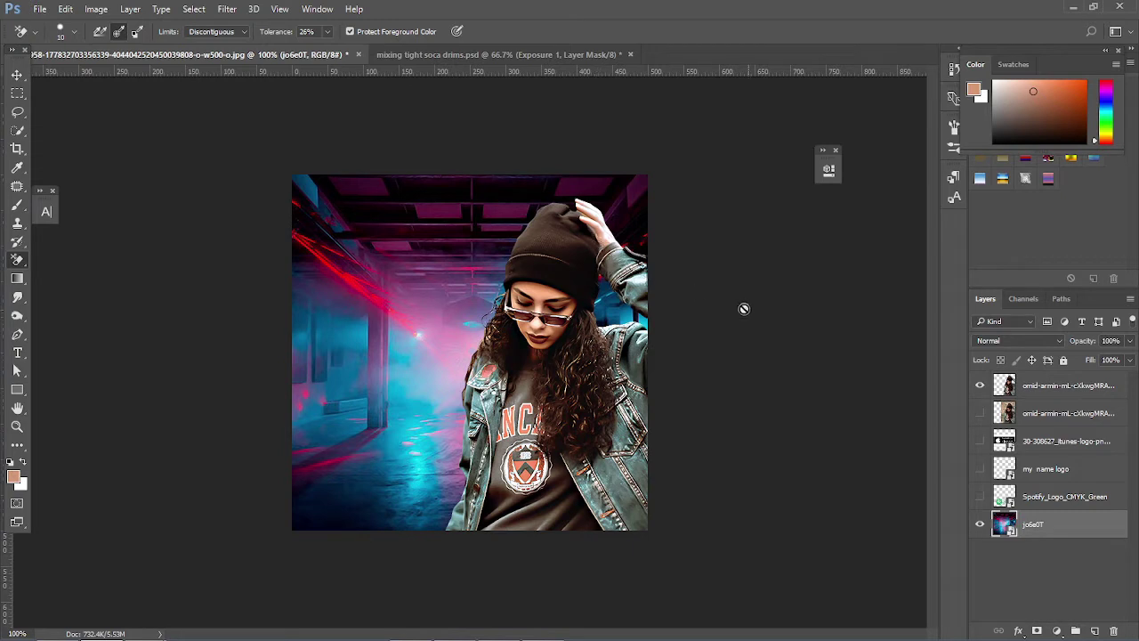
- Add a Gaussian Blur smart filter with a 2.0 pixel radius to the background
left_click(228, 10)
mouse_move(340, 159)
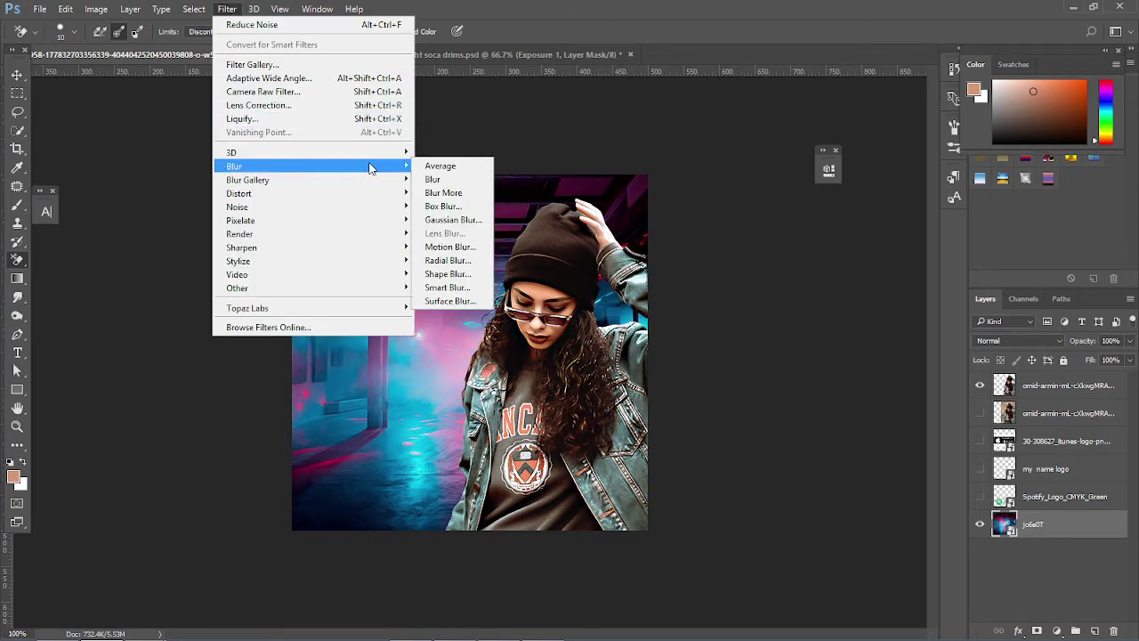
left_click(453, 220)
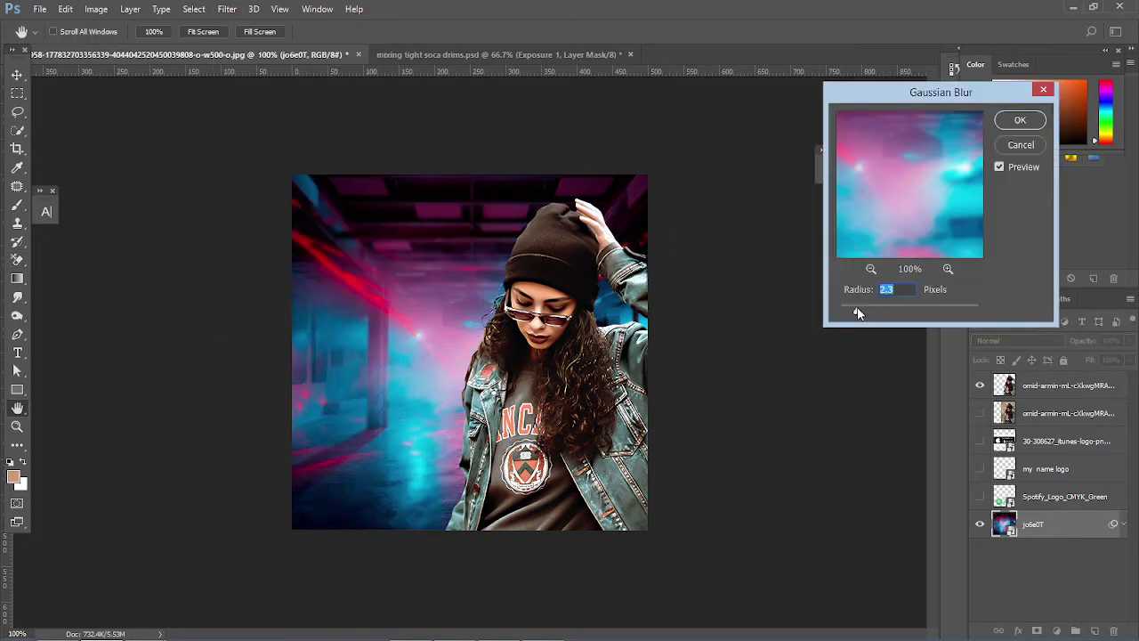
mouse_move(857, 314)
left_mouse_down()
mouse_move(839, 313)
mouse_move(857, 314)
left_mouse_up()
left_click(1028, 124)
left_click(1027, 554)
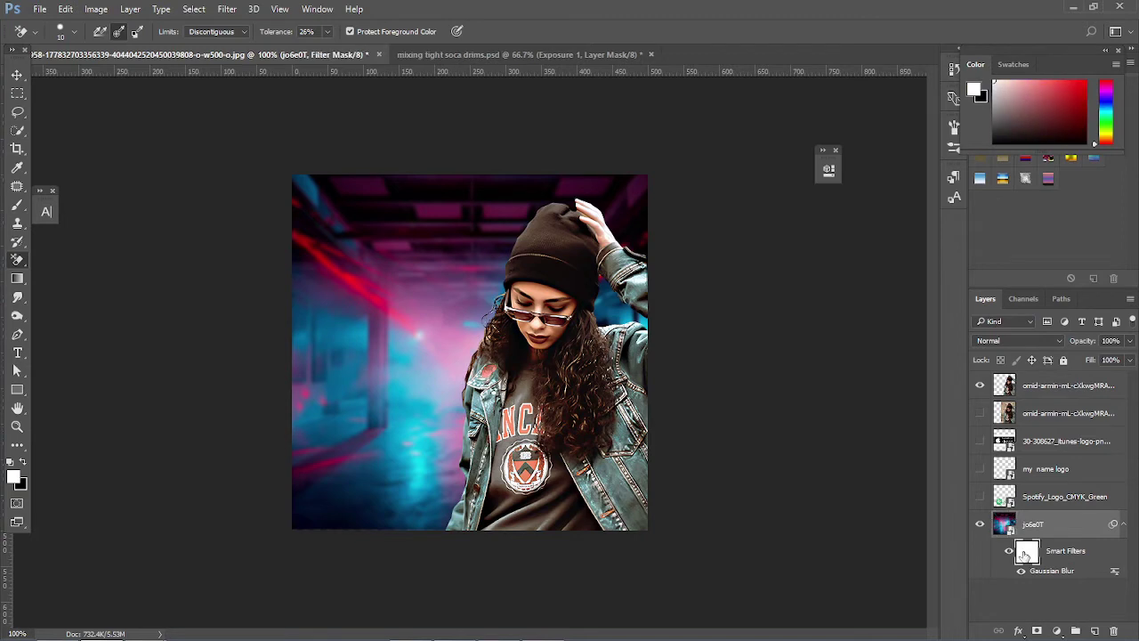
- Paint black with a 300 px brush on the blur filter mask over the lower-left floor
left_click(17, 205)
left_click(71, 206)
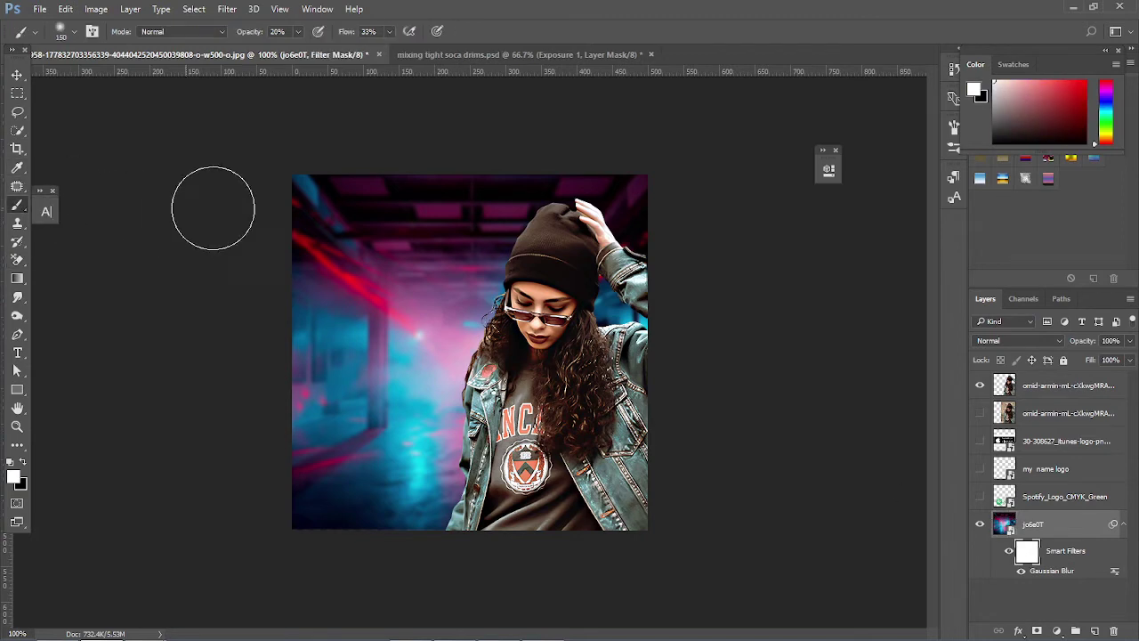
key("bracketright")
key("bracketright")
key("bracketright")
key("bracketright")
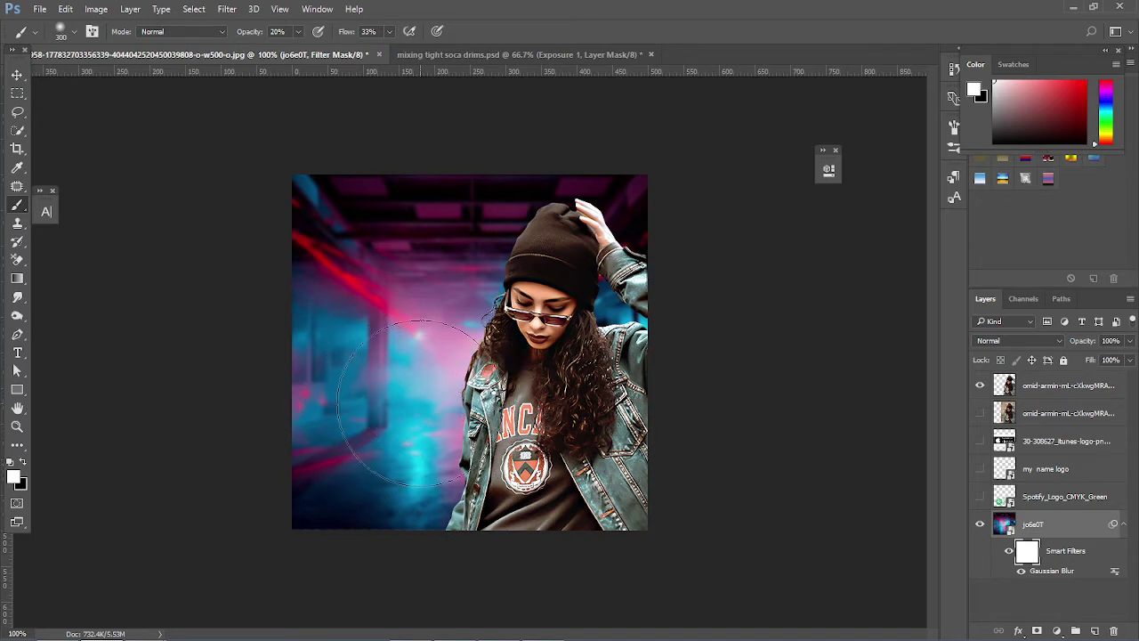
key("x")
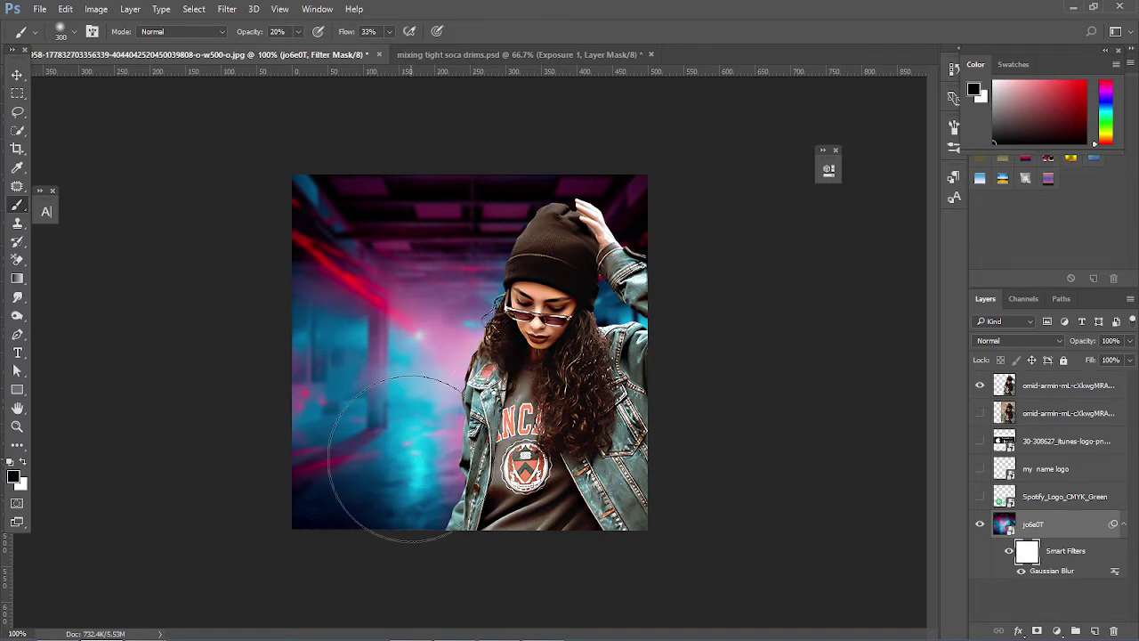
mouse_move(409, 459)
left_mouse_down()
mouse_move(411, 445)
mouse_move(387, 508)
mouse_move(404, 493)
mouse_move(384, 386)
mouse_move(416, 383)
left_mouse_up()
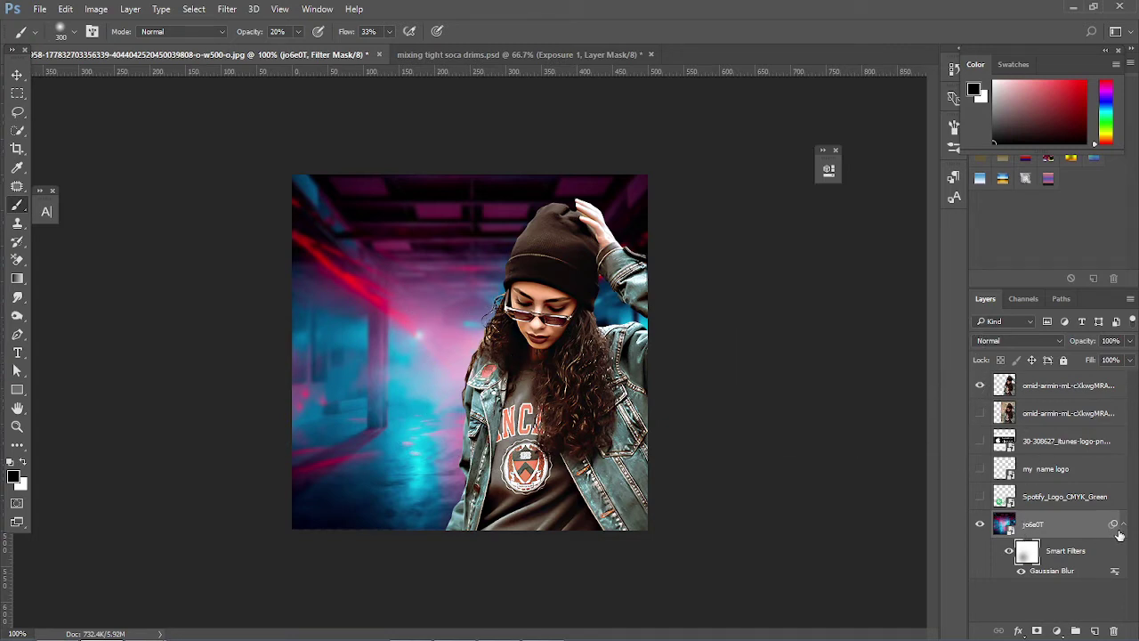
left_click(1122, 525)
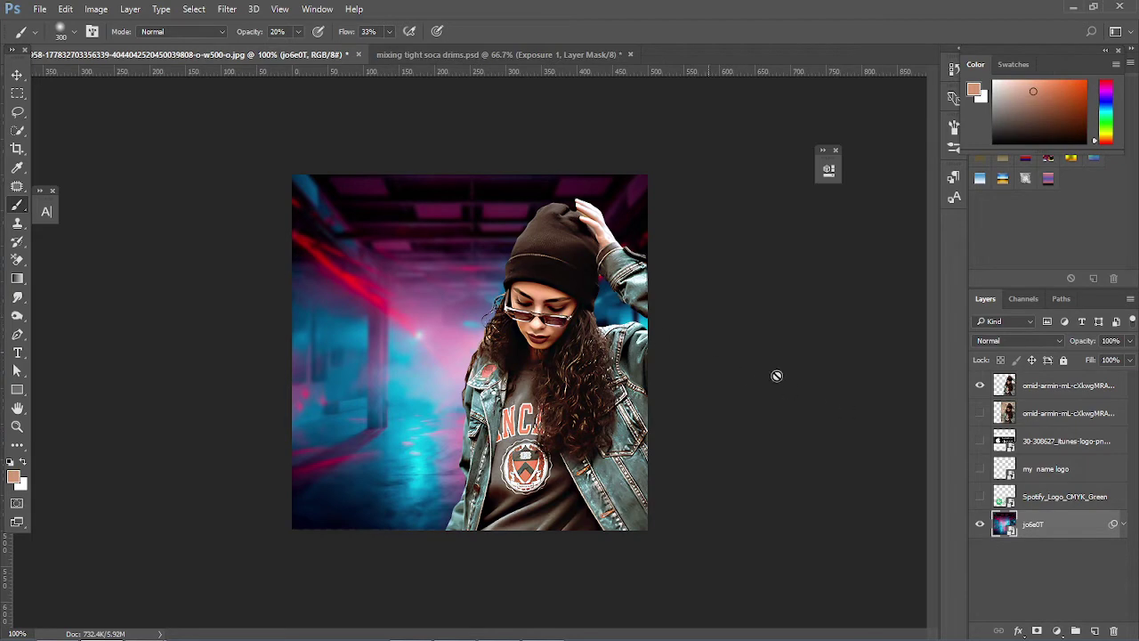
- Add an Exposure adjustment layer clipped to the woman layer, set to -0.91
left_click(1013, 398)
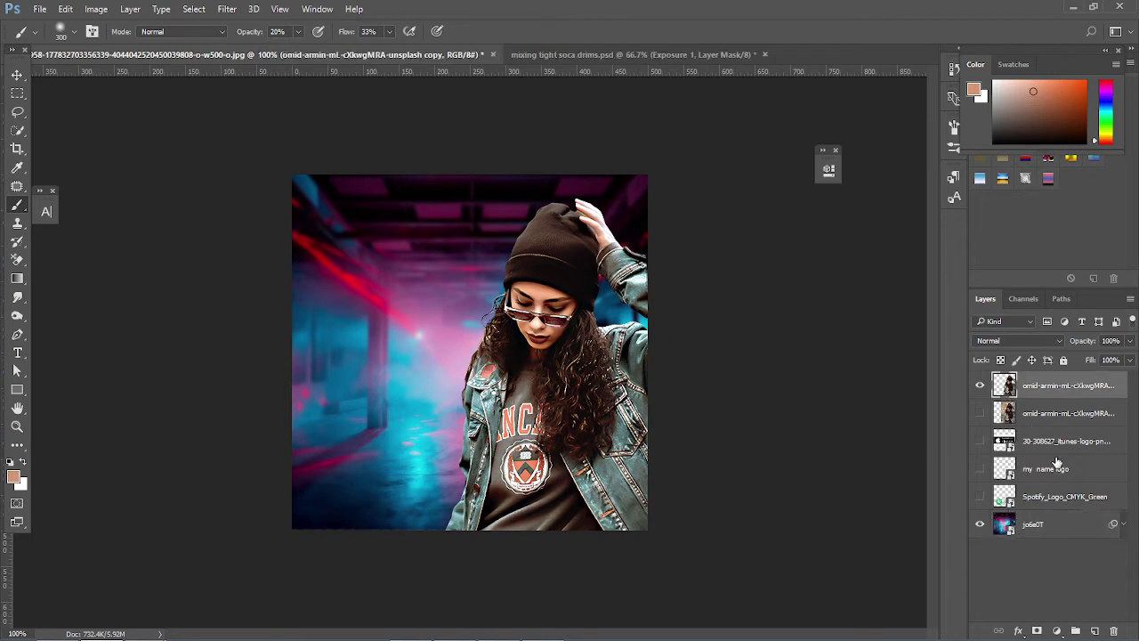
left_click(980, 386)
left_click(981, 386)
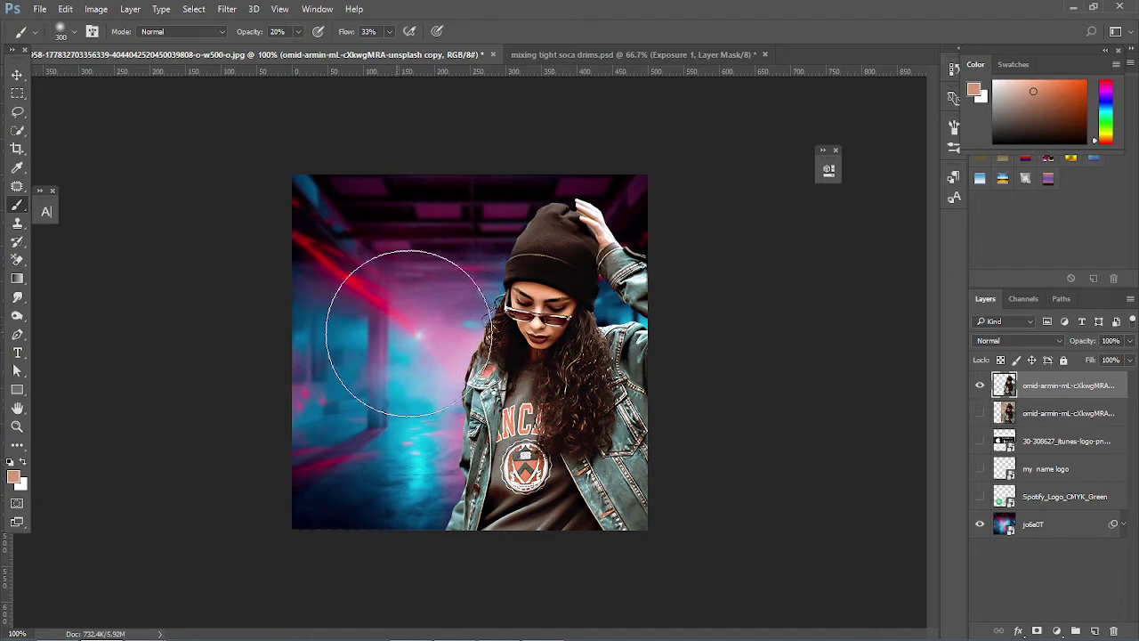
left_click(1058, 630)
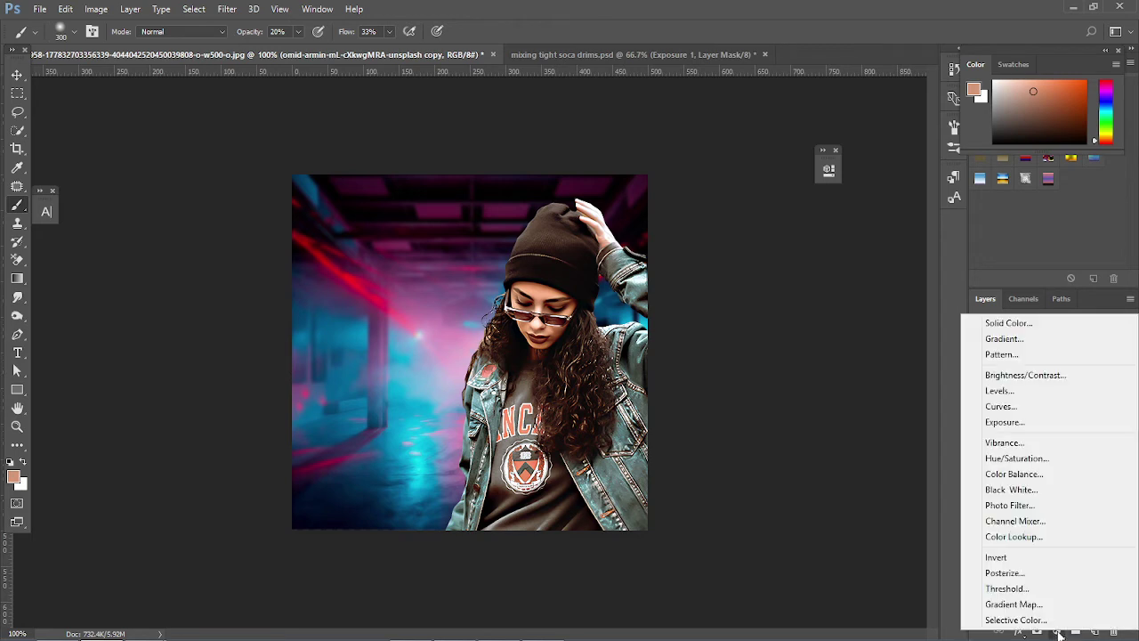
left_click(1033, 422)
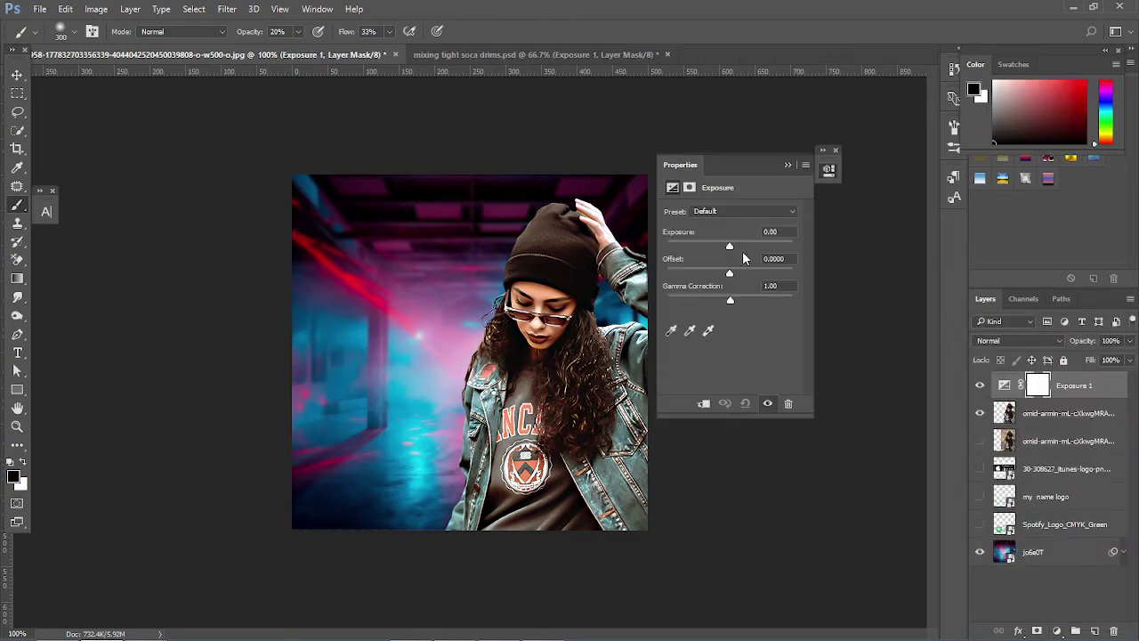
left_click(703, 404)
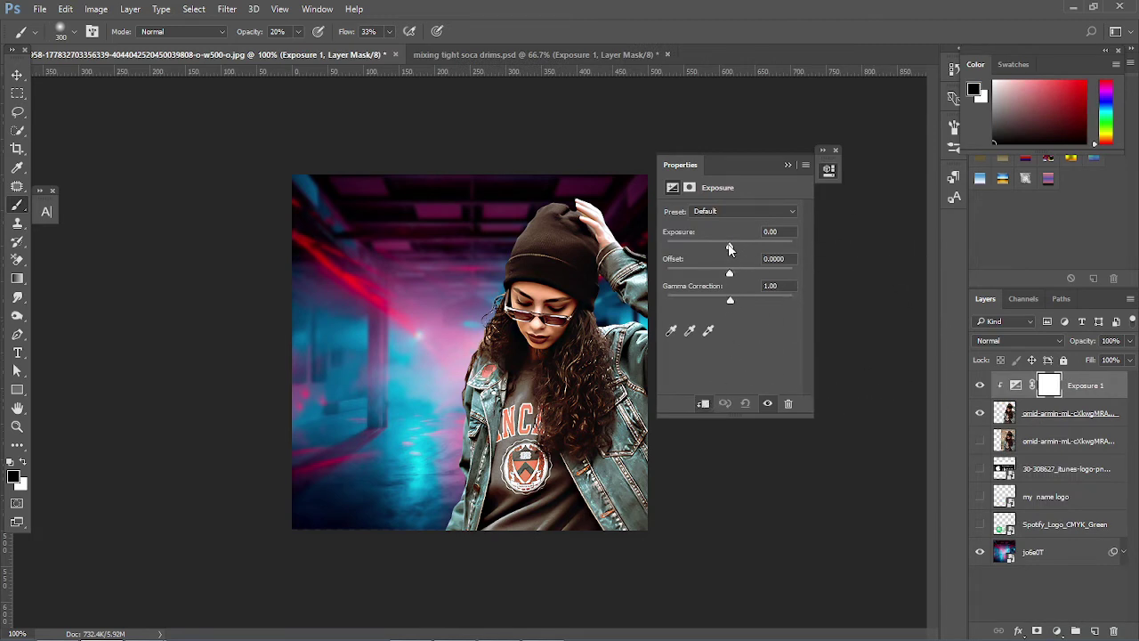
left_click_drag(729, 248, 721, 249)
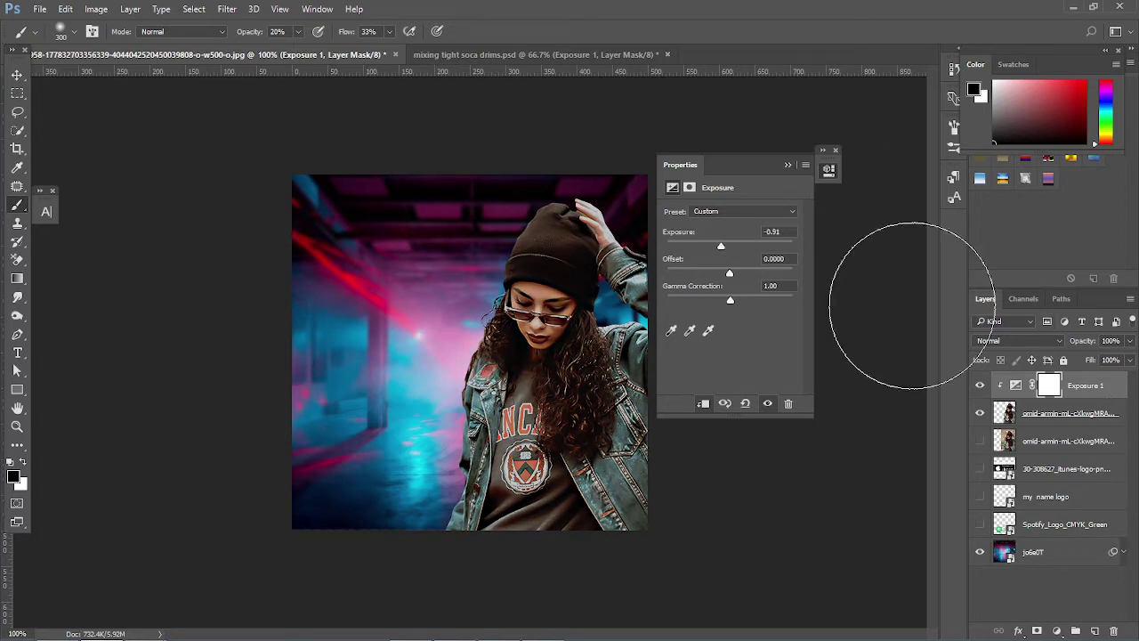
- Paint the Exposure mask over the woman's face and hair with a smaller brush
left_click(787, 165)
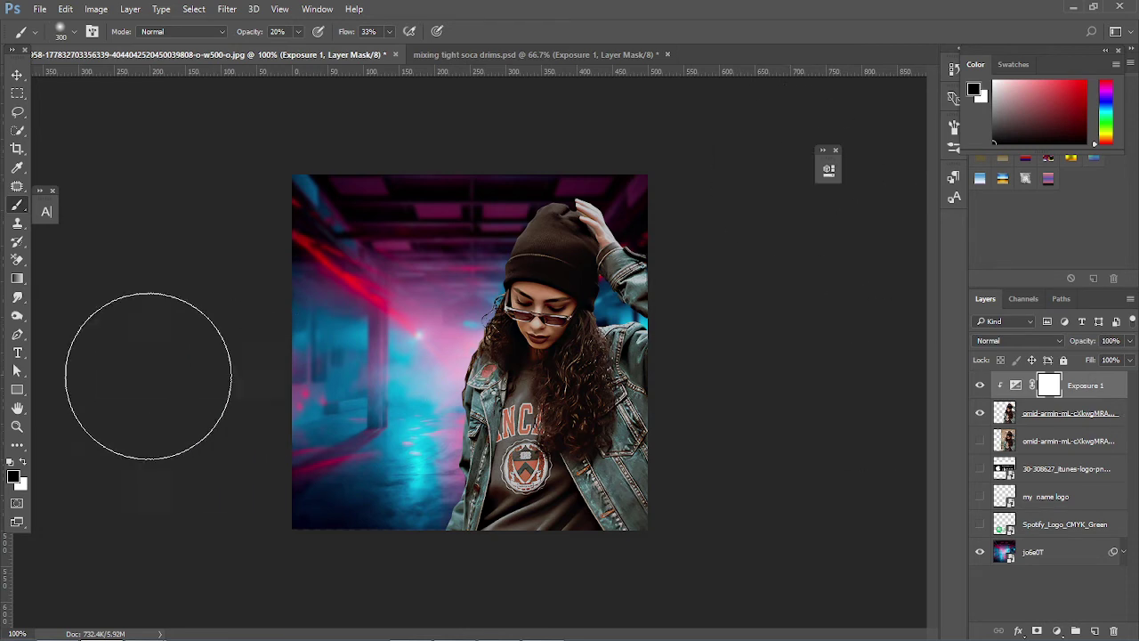
key("bracketleft")
key("bracketleft")
key("bracketleft")
key("bracketleft")
key("bracketleft")
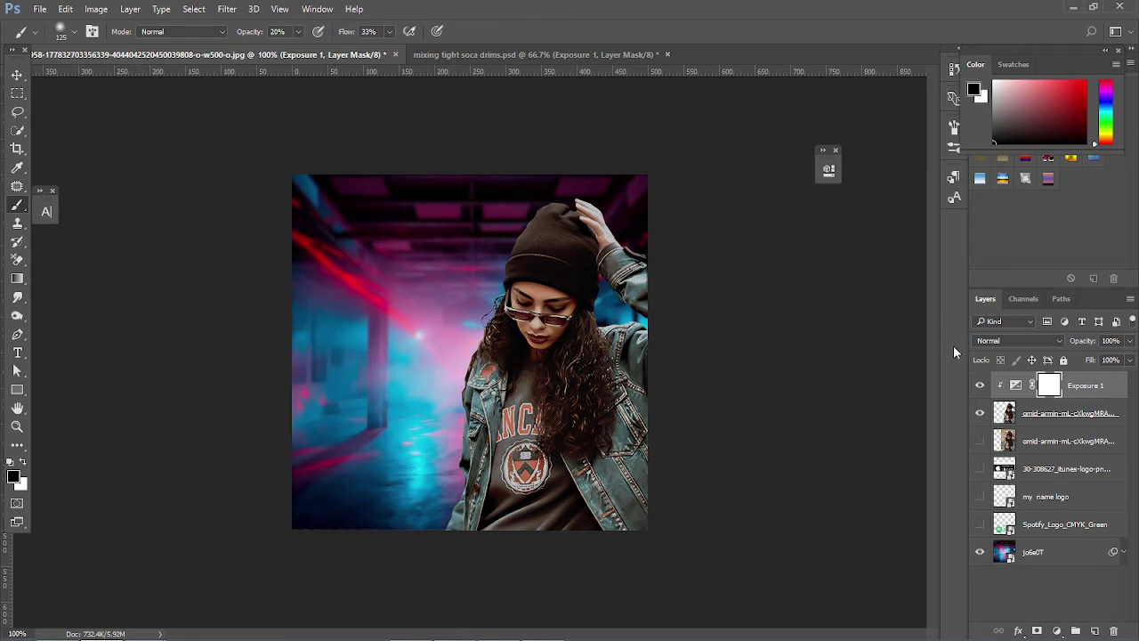
mouse_move(514, 356)
left_mouse_down()
mouse_move(498, 347)
mouse_move(484, 356)
mouse_move(482, 375)
mouse_move(491, 373)
left_mouse_up()
- Paint black at 100% opacity on the Exposure 1 mask over hair and hat, shrinking the brush to 50
key("x")
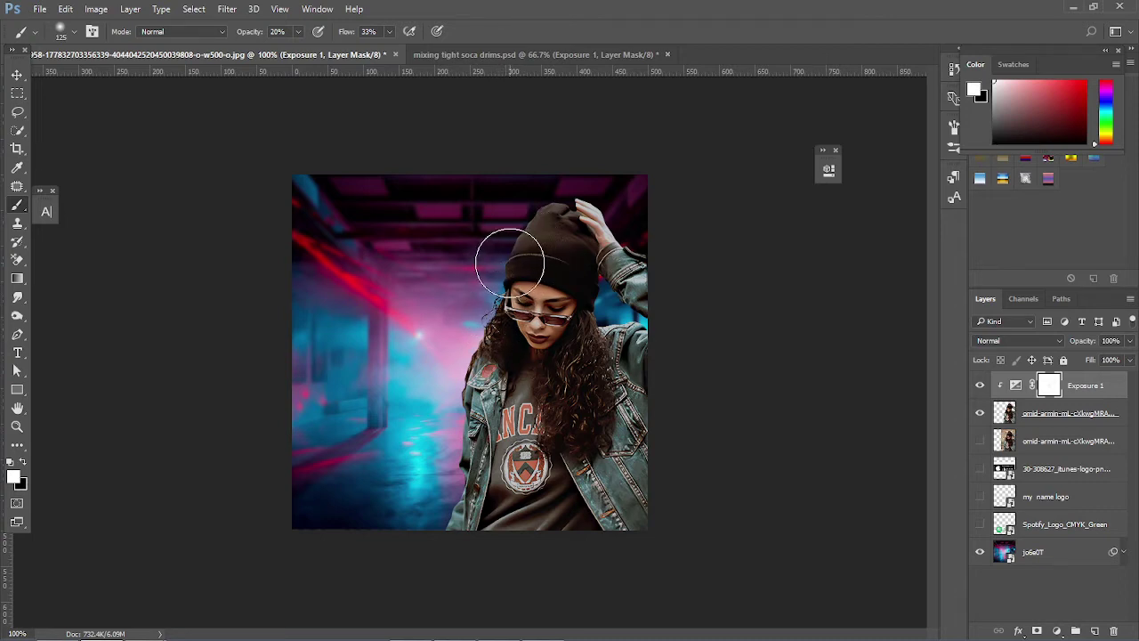
key("bracketleft")
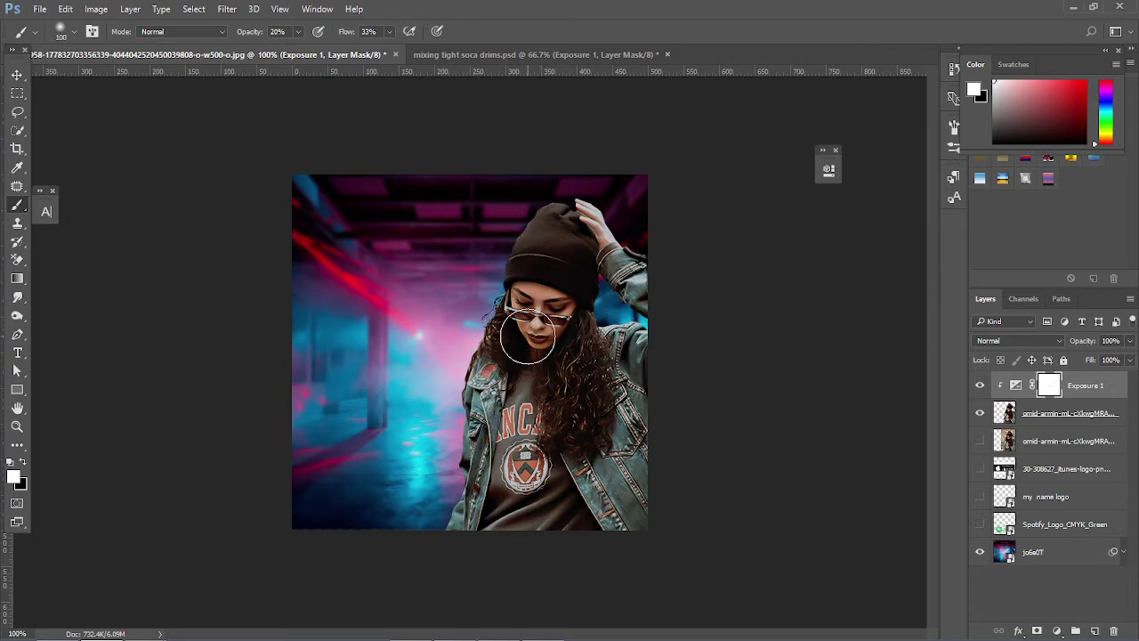
key("x")
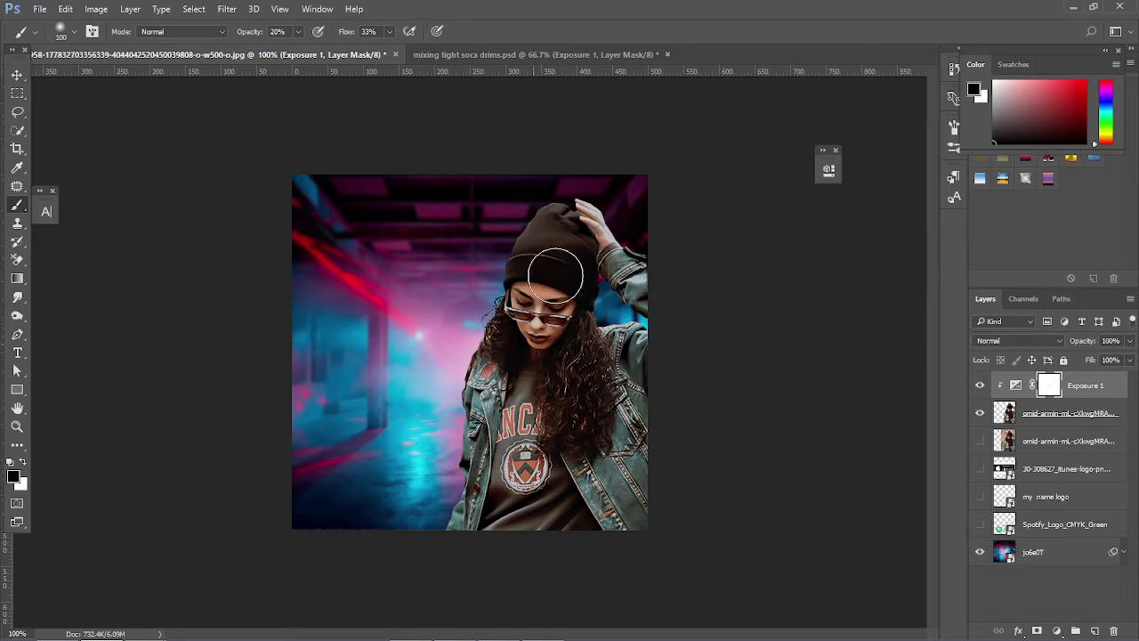
left_click(978, 390)
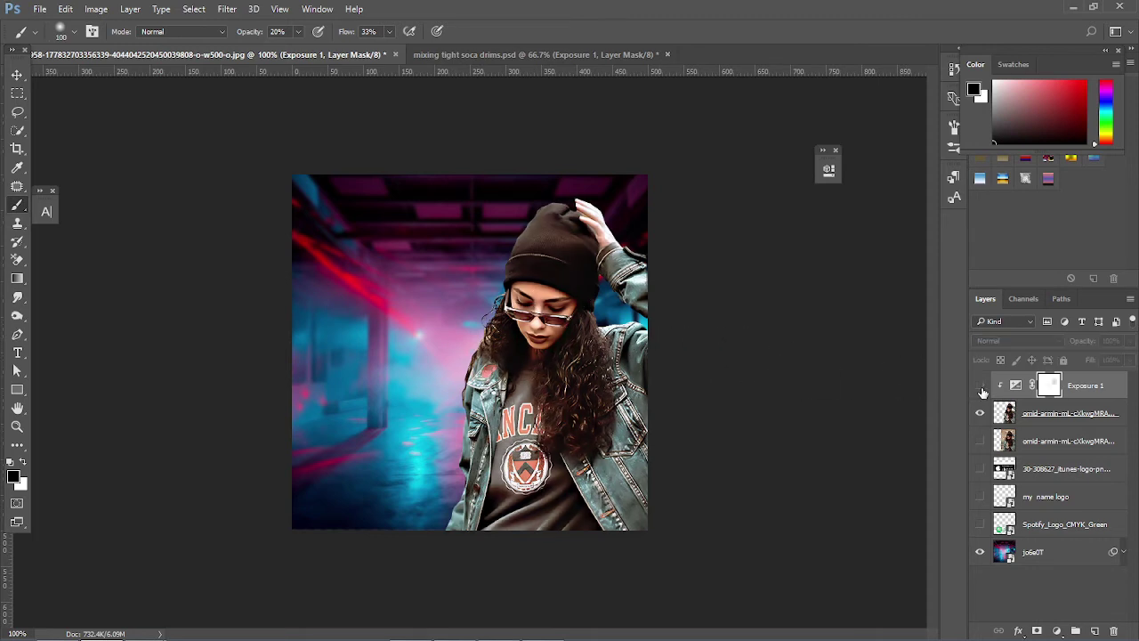
left_click(979, 390)
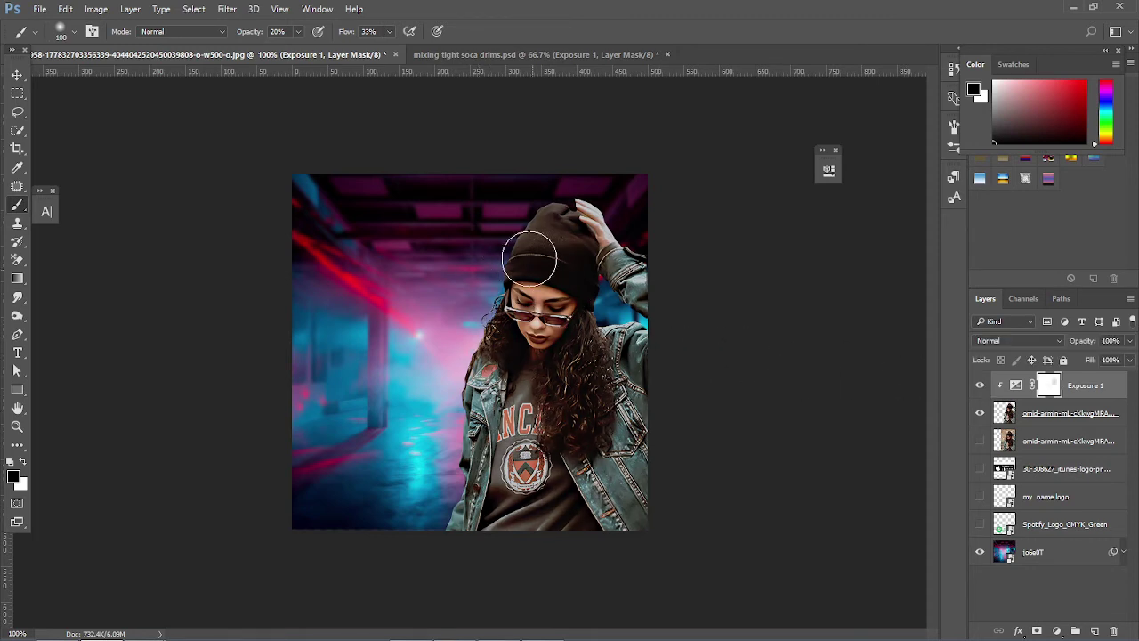
left_click(368, 31)
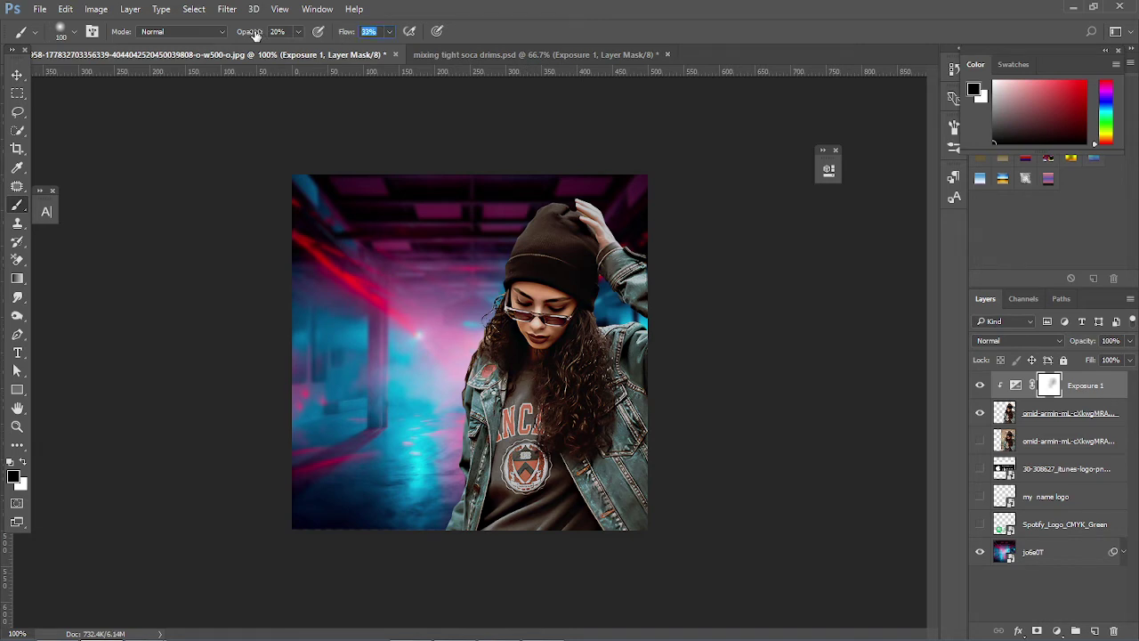
left_click_drag(252, 34, 338, 34)
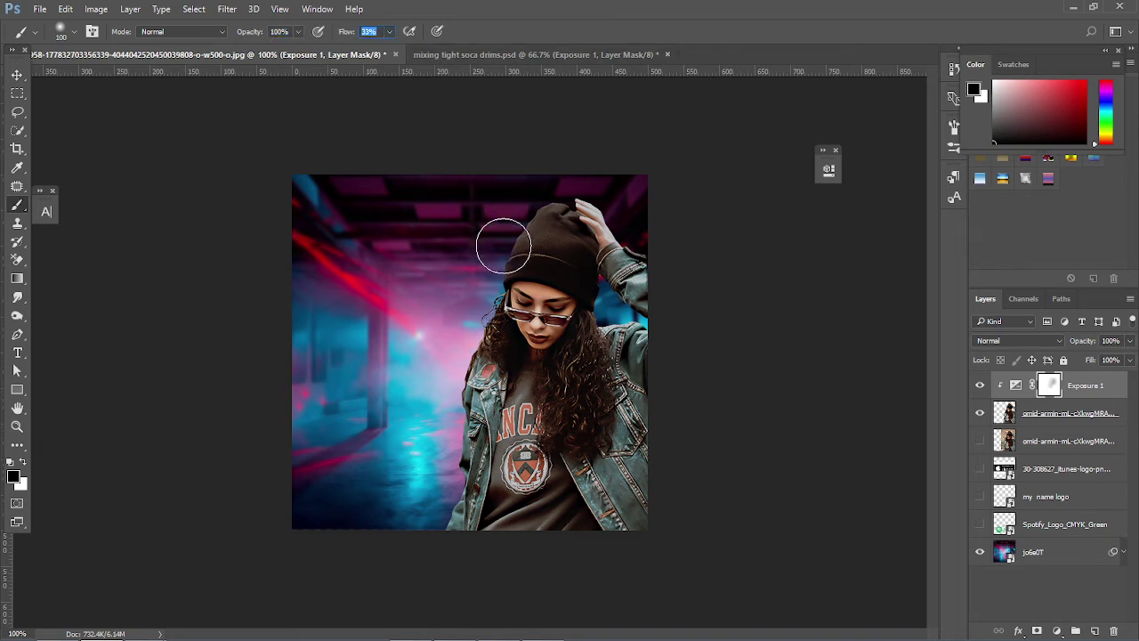
mouse_move(499, 364)
left_mouse_down()
mouse_move(502, 290)
mouse_move(550, 248)
mouse_move(509, 274)
left_mouse_up()
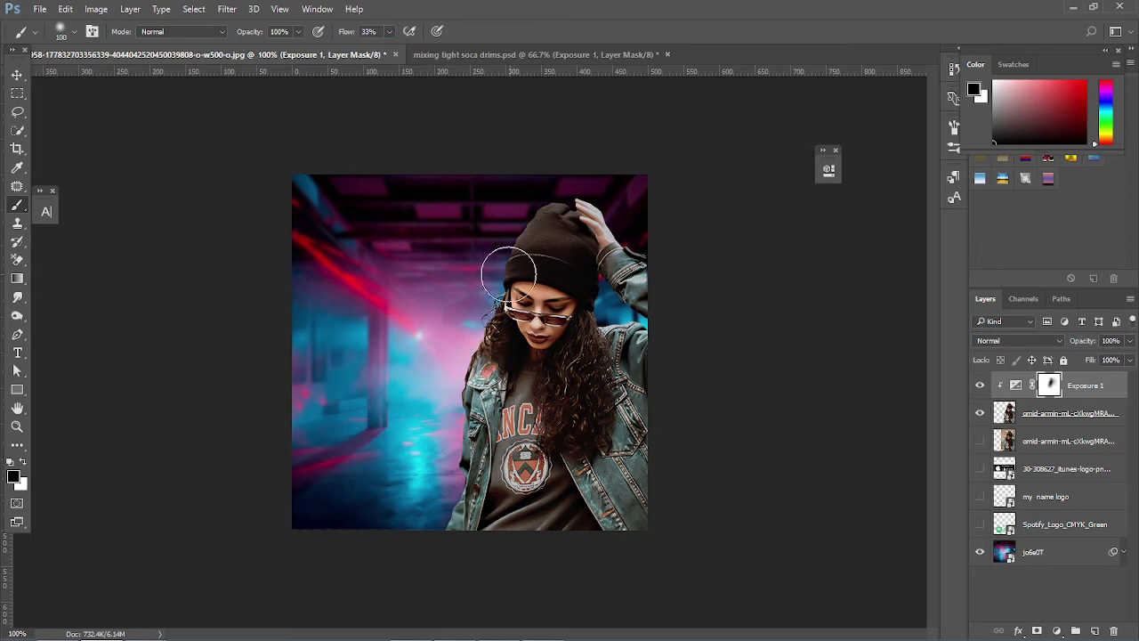
key("[")
key("[")
key("[")
key("[")
key("[")
key("[")
key("[")
key("[")
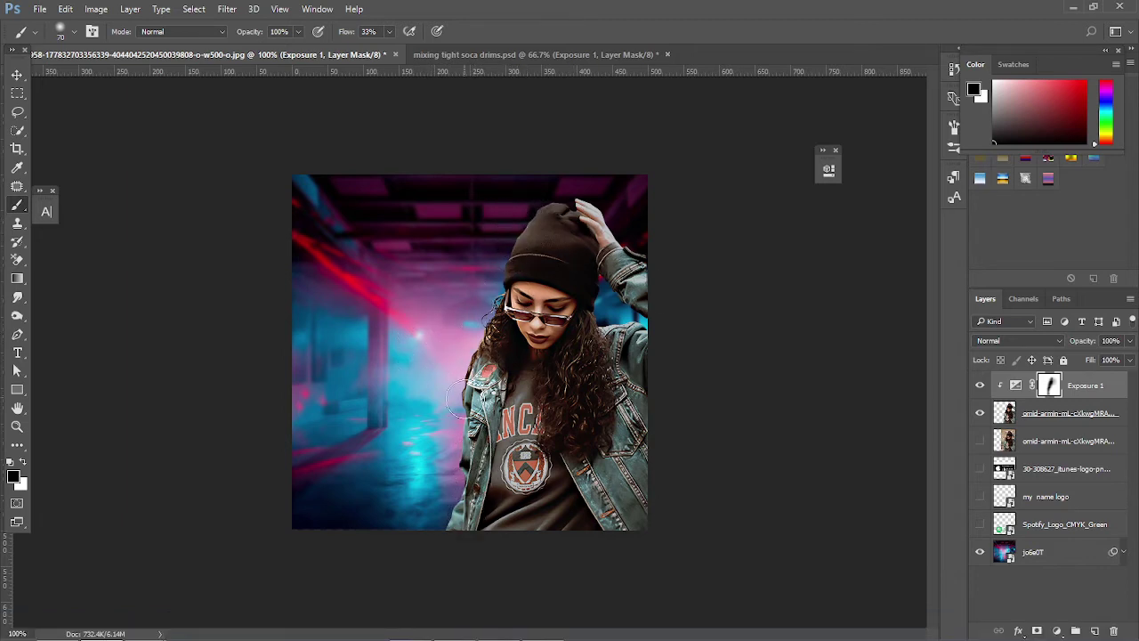
left_click(979, 385)
key("bracketleft")
key("bracketleft")
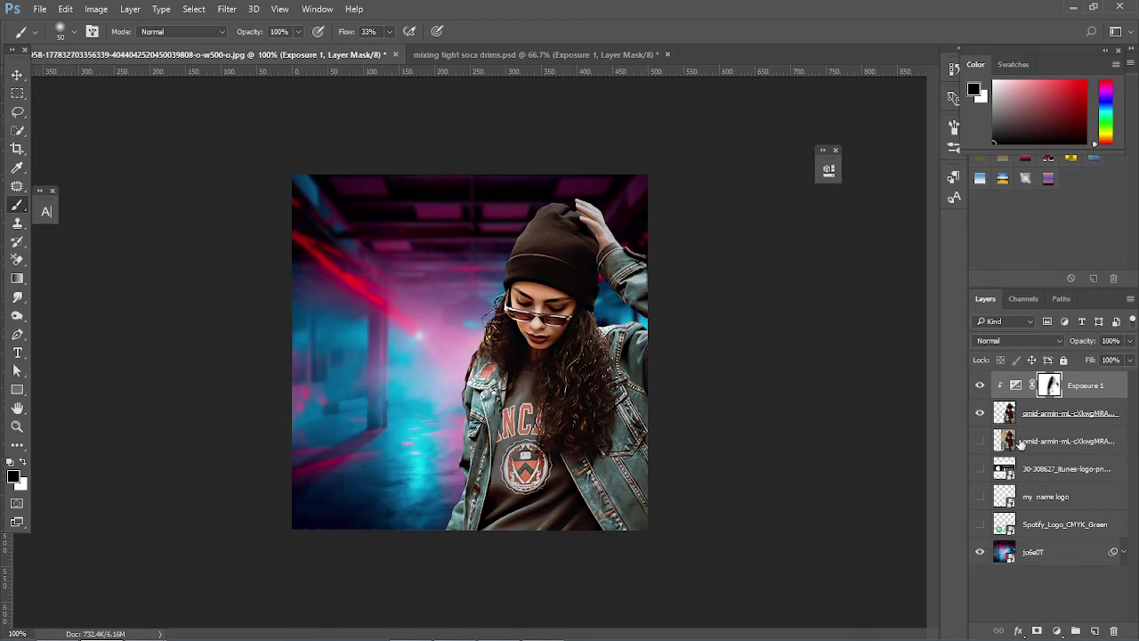
- Duplicate the jo6e0T background layer and reselect the original jo6e0T
left_click(994, 555)
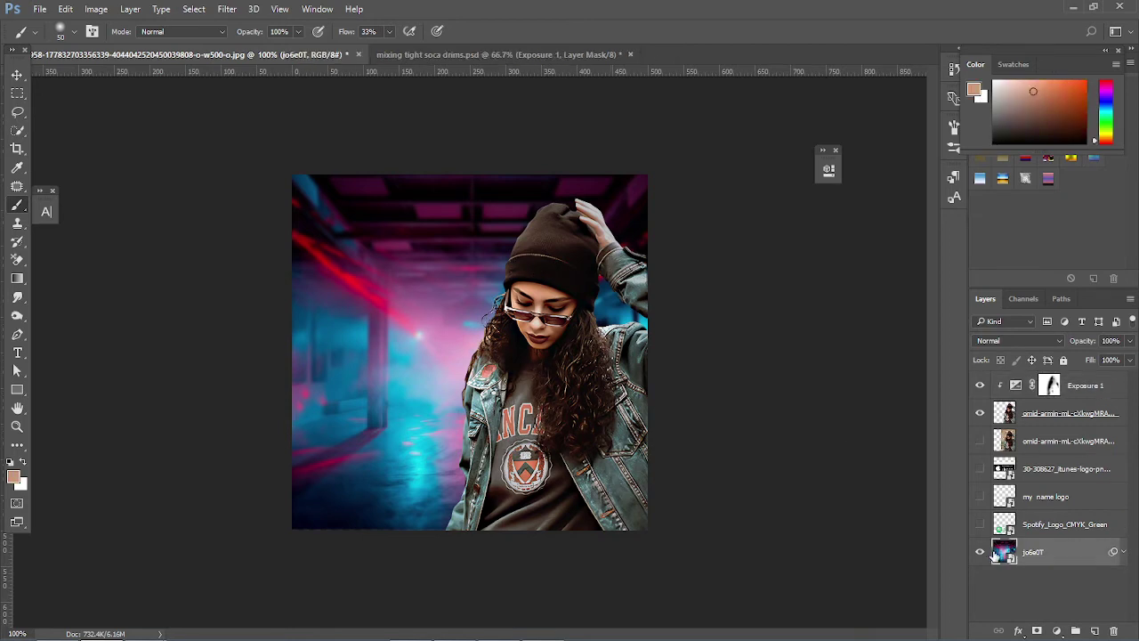
key("ctrl+j")
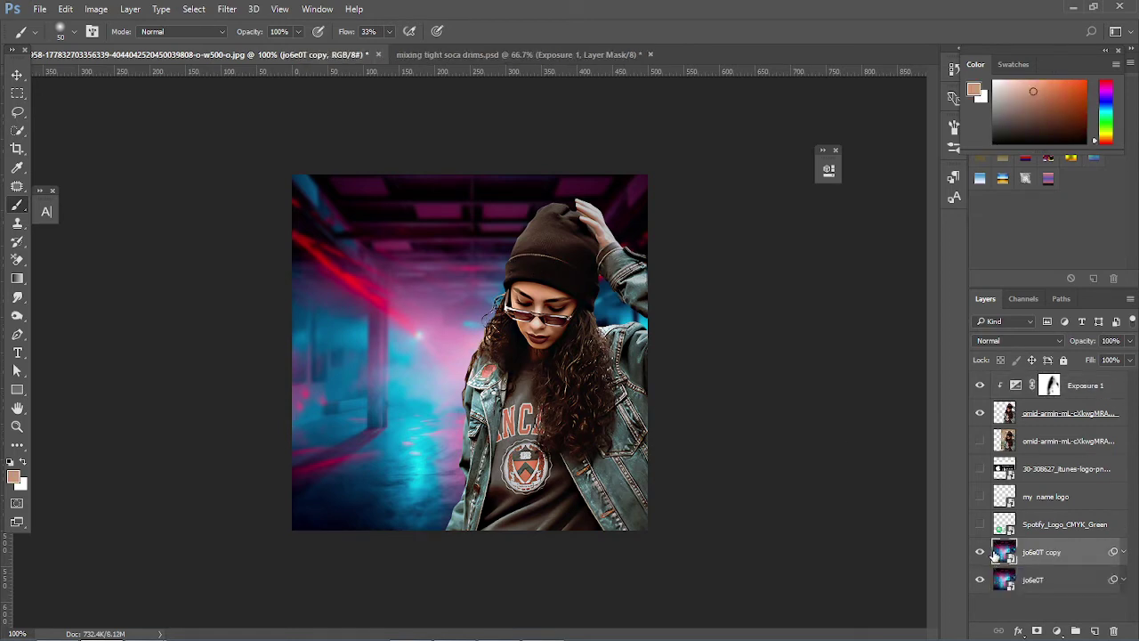
left_click(1021, 580)
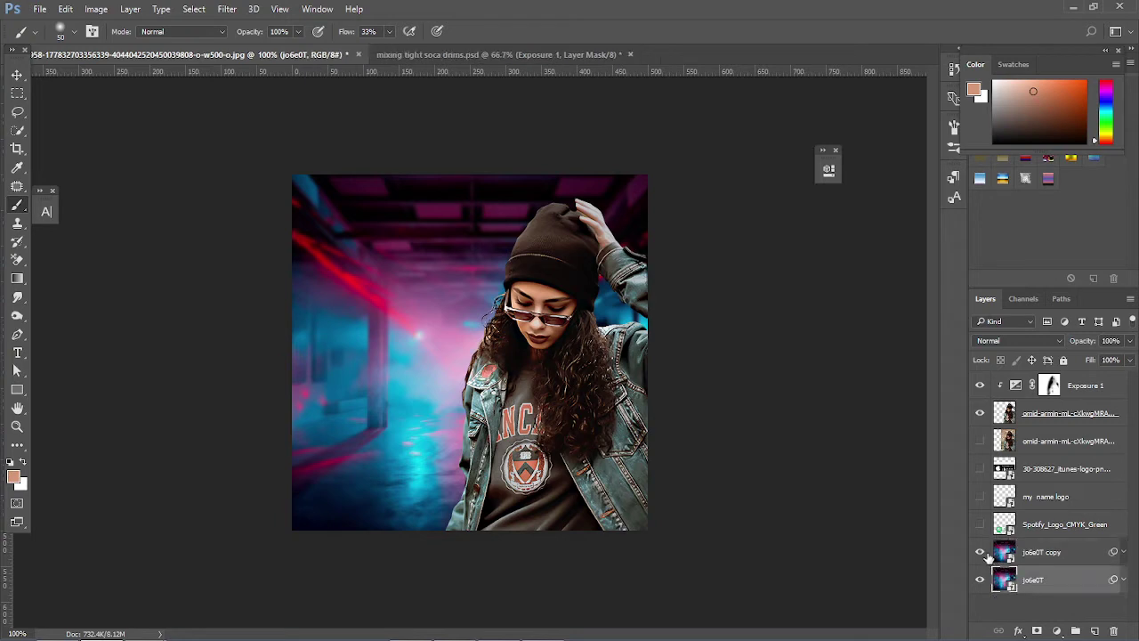
- Apply a heavy, large-radius Gaussian Blur to the original jo6e0T layer
left_click(226, 9)
mouse_move(333, 168)
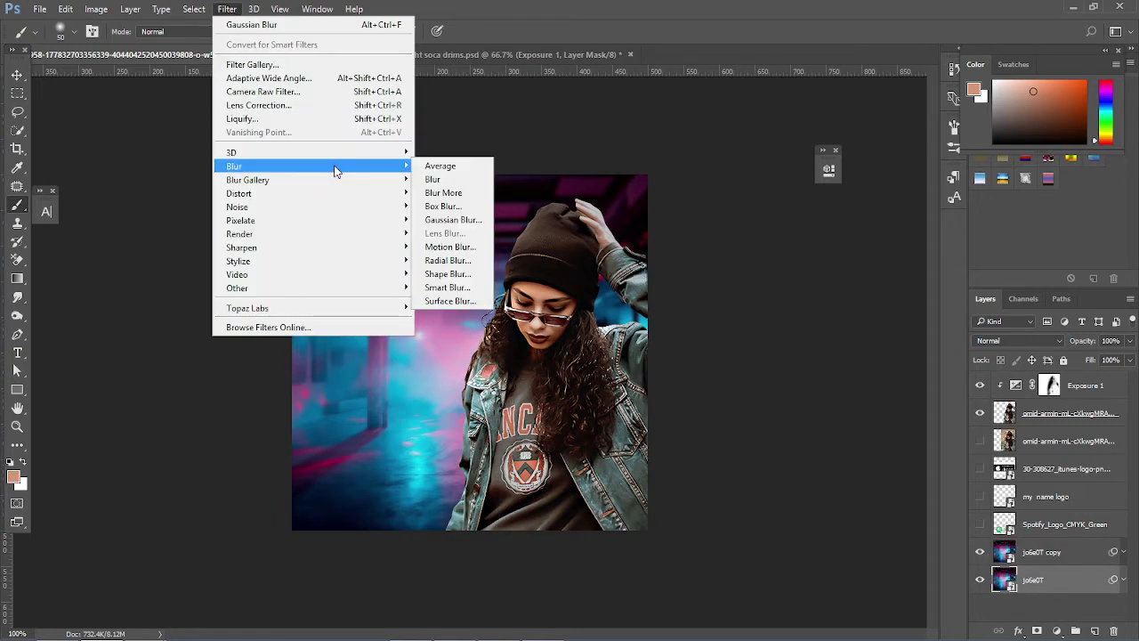
left_click(453, 219)
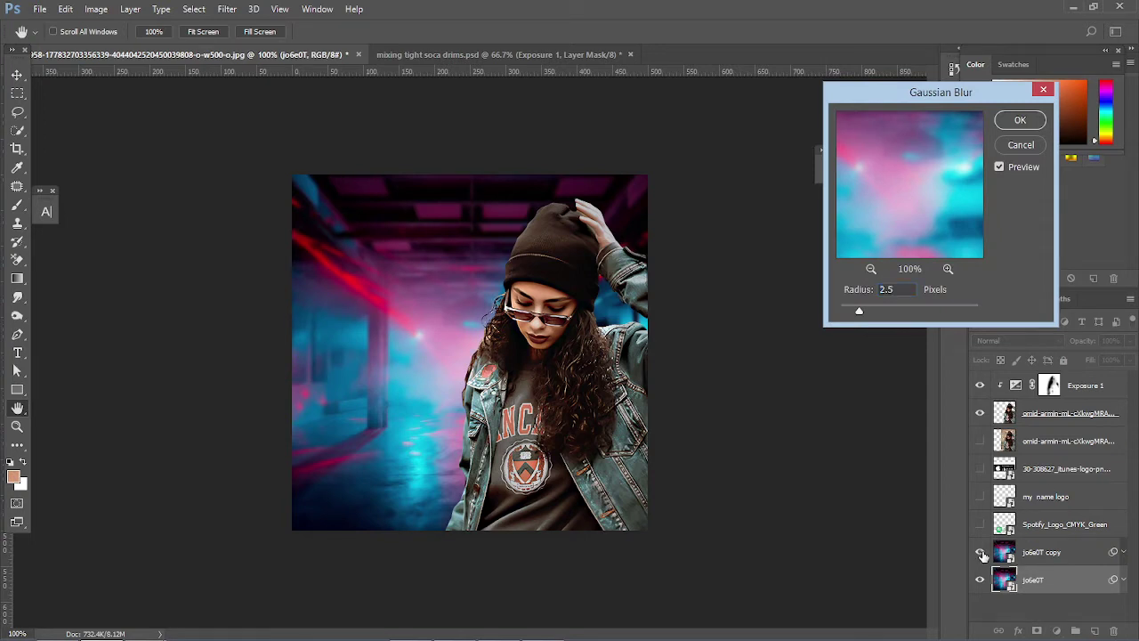
left_click_drag(858, 312, 919, 316)
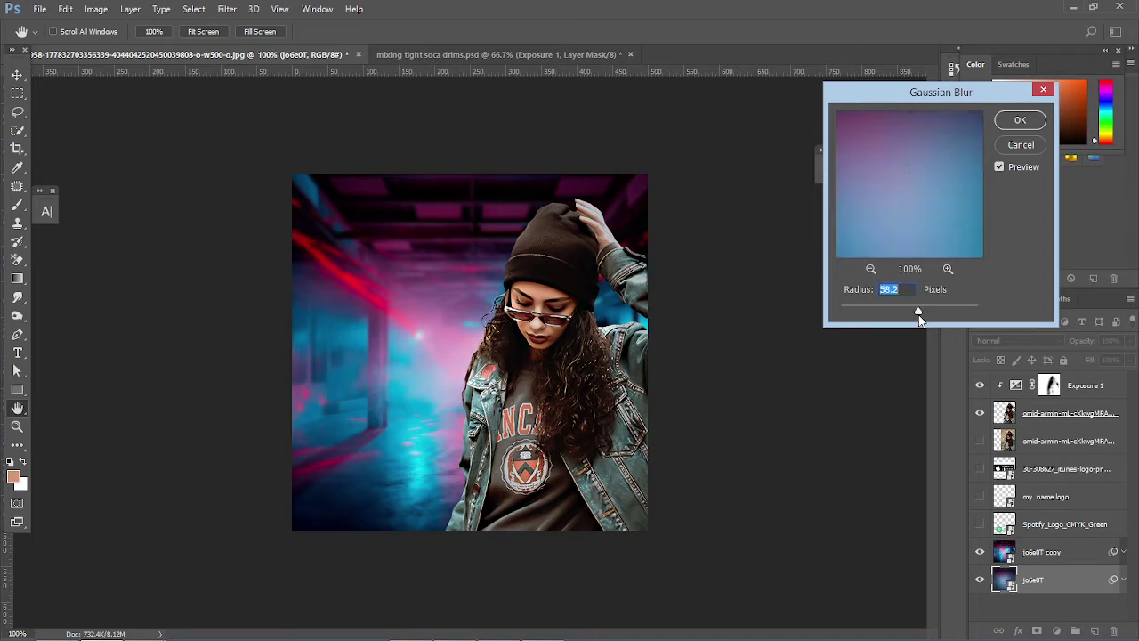
left_click(1019, 121)
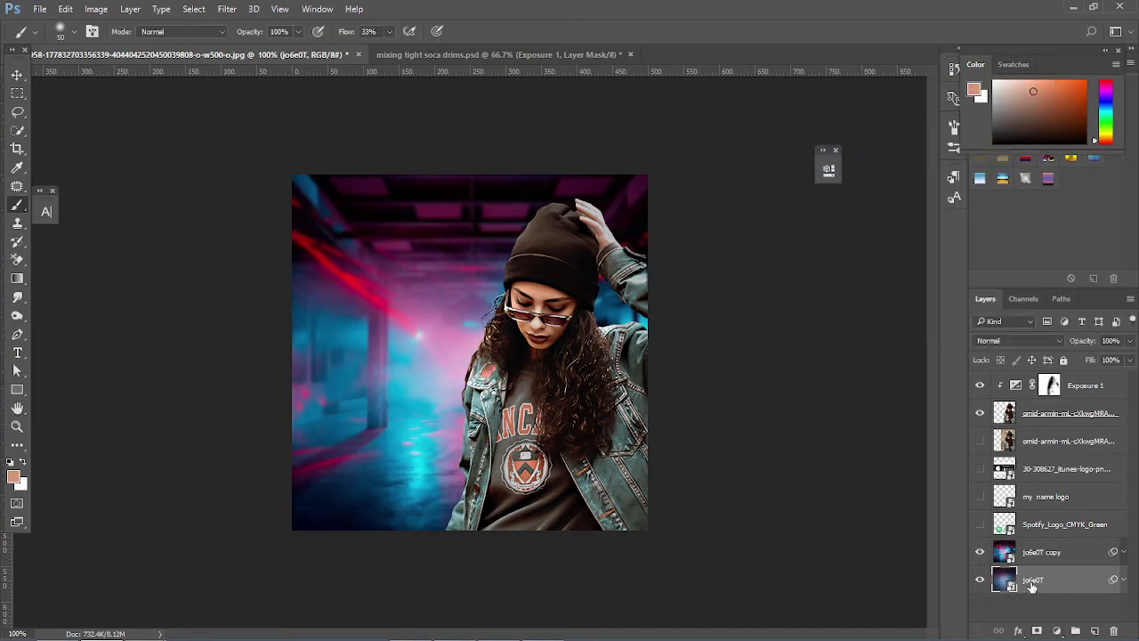
left_click_drag(1030, 411, 1030, 413)
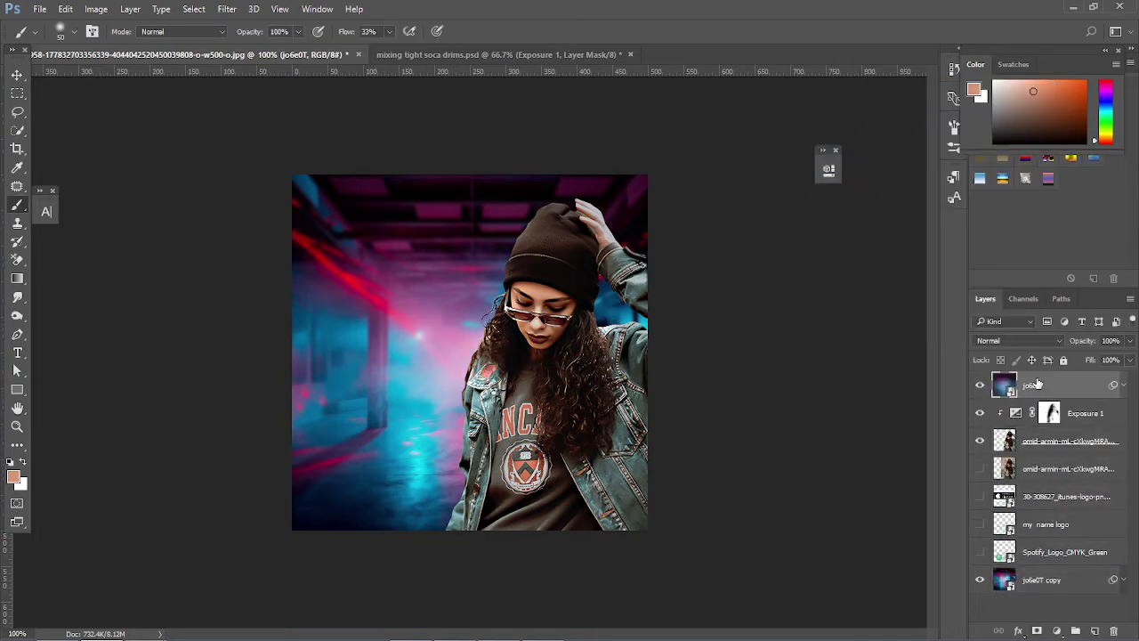
- Bring the blurred jo6e0T layer to the top of the stack and check its effect
key("ctrl+shift+bracketright")
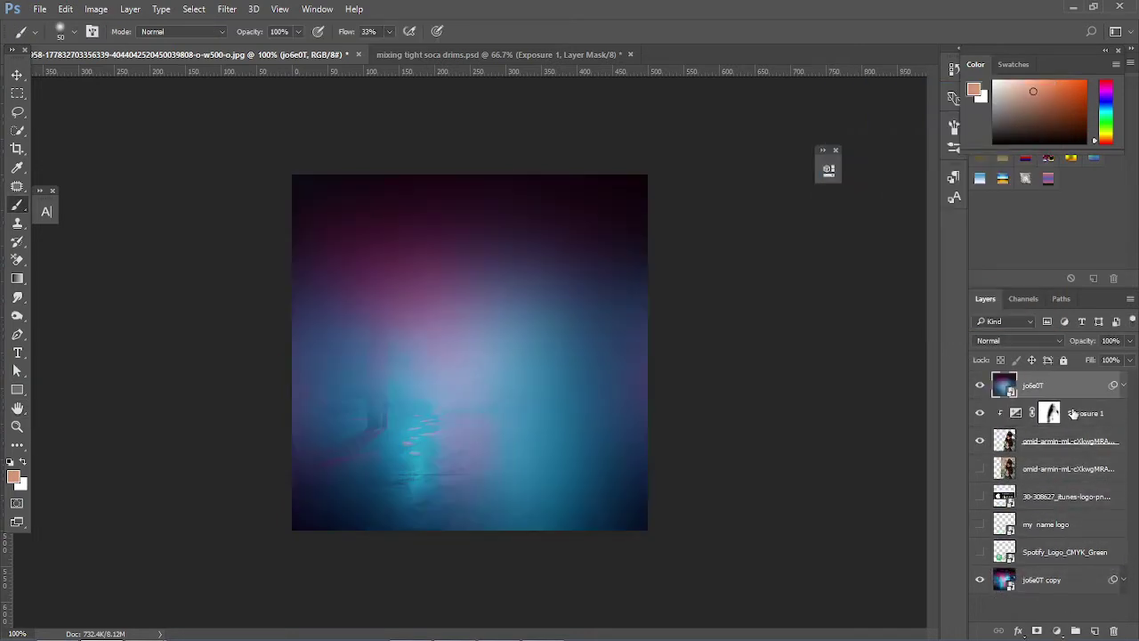
left_click(980, 387)
left_click(981, 388)
- Delete the extra Gaussian Blur smart filter from jo6e0T's filter list
left_click(1124, 386)
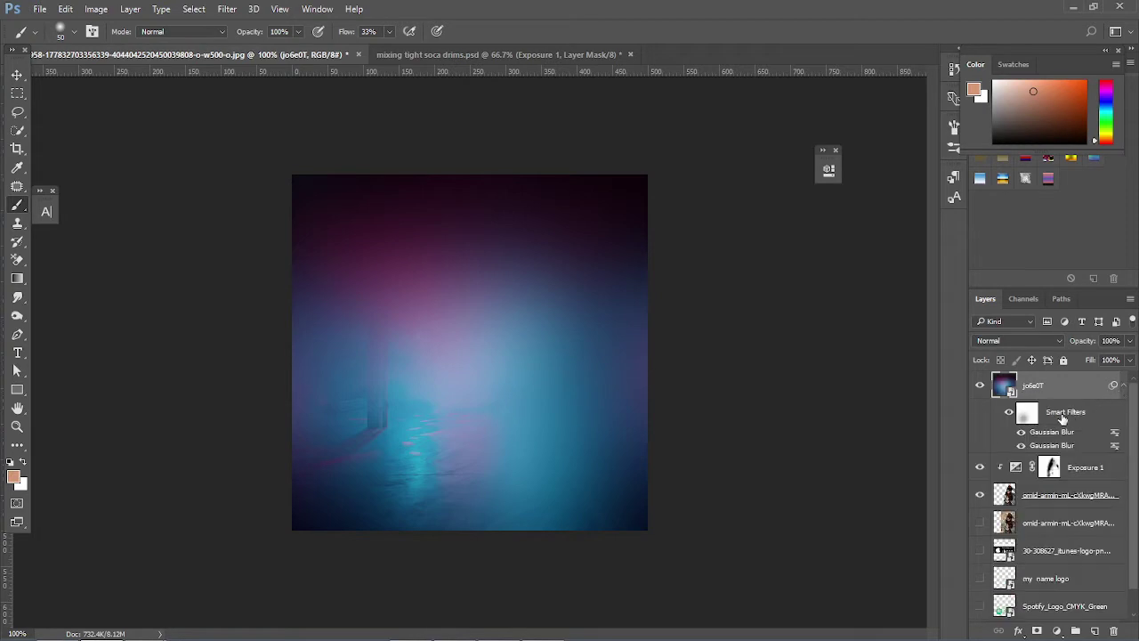
left_click(1022, 433)
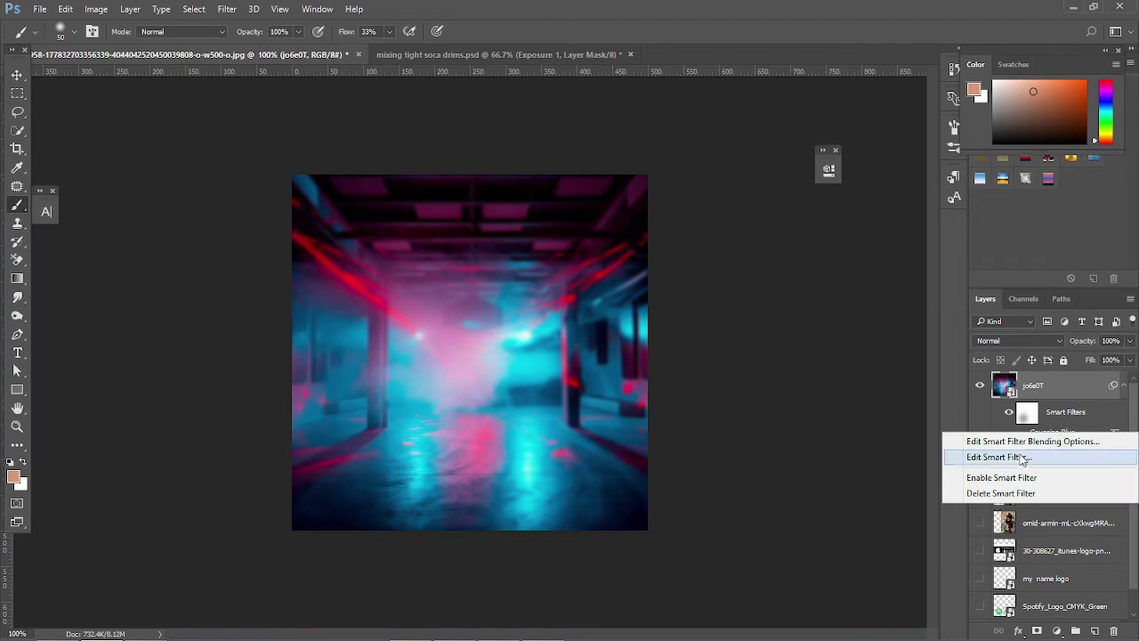
left_click(1035, 493)
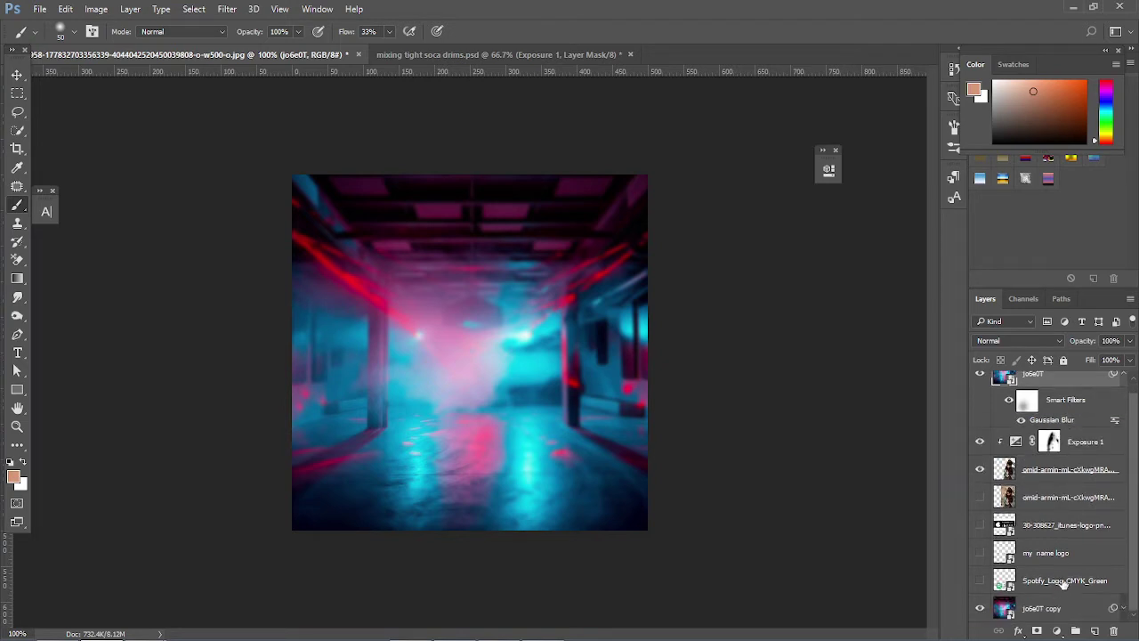
- Increase the radius of jo6e0T's Gaussian Blur smart filter again
double_click(1058, 431)
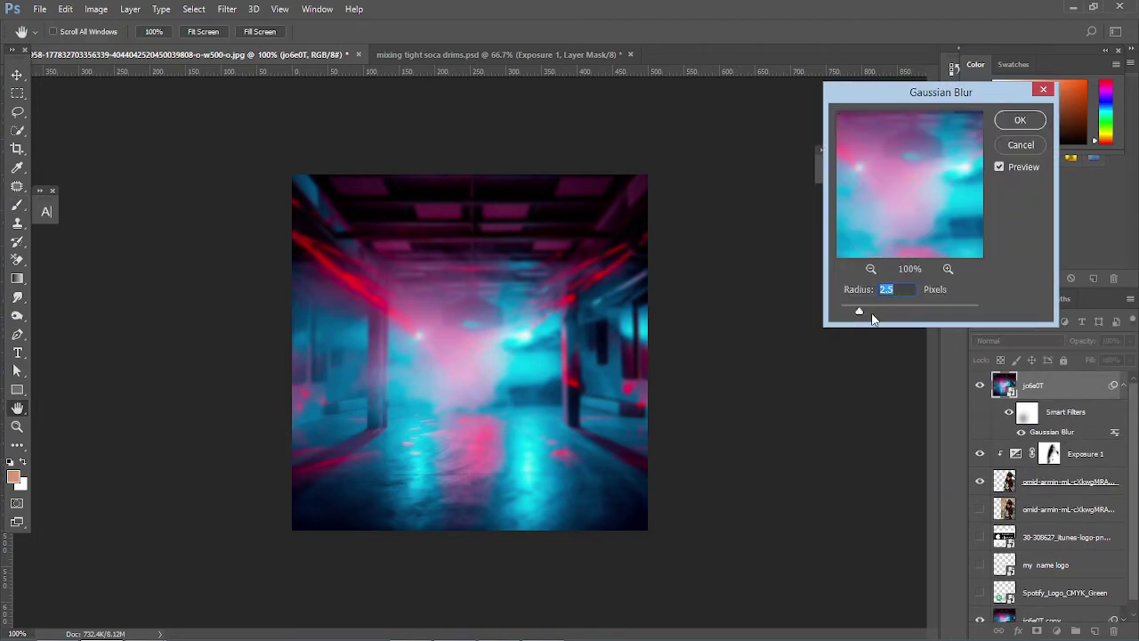
left_click_drag(856, 314, 920, 312)
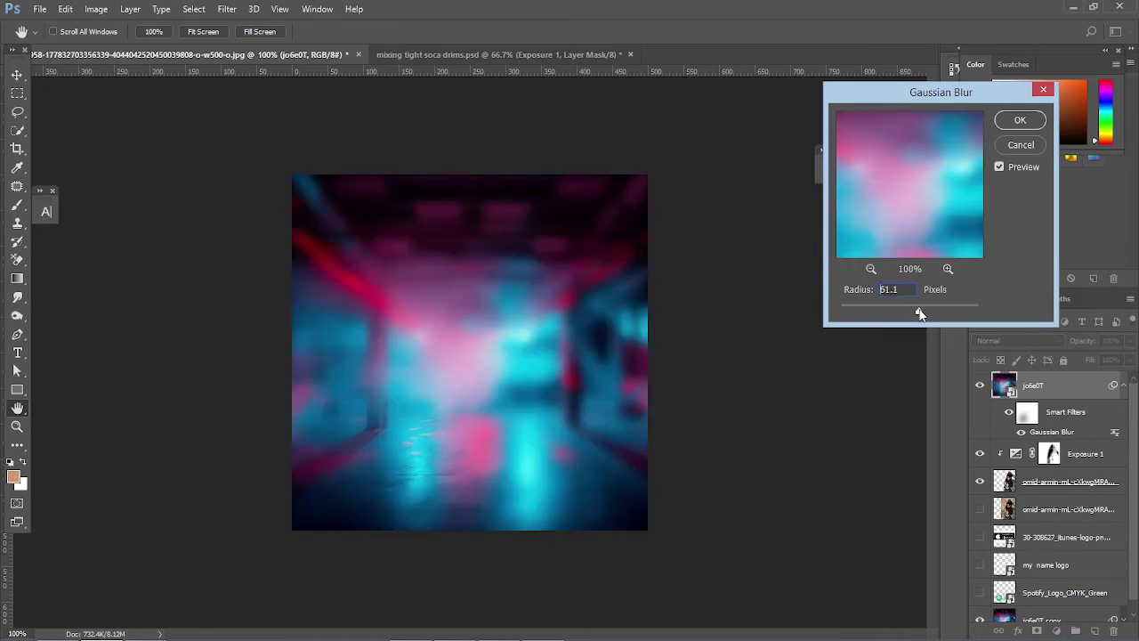
left_click(1019, 120)
- Paint black on the Exposure 1 mask with a 150-size brush
key("b")
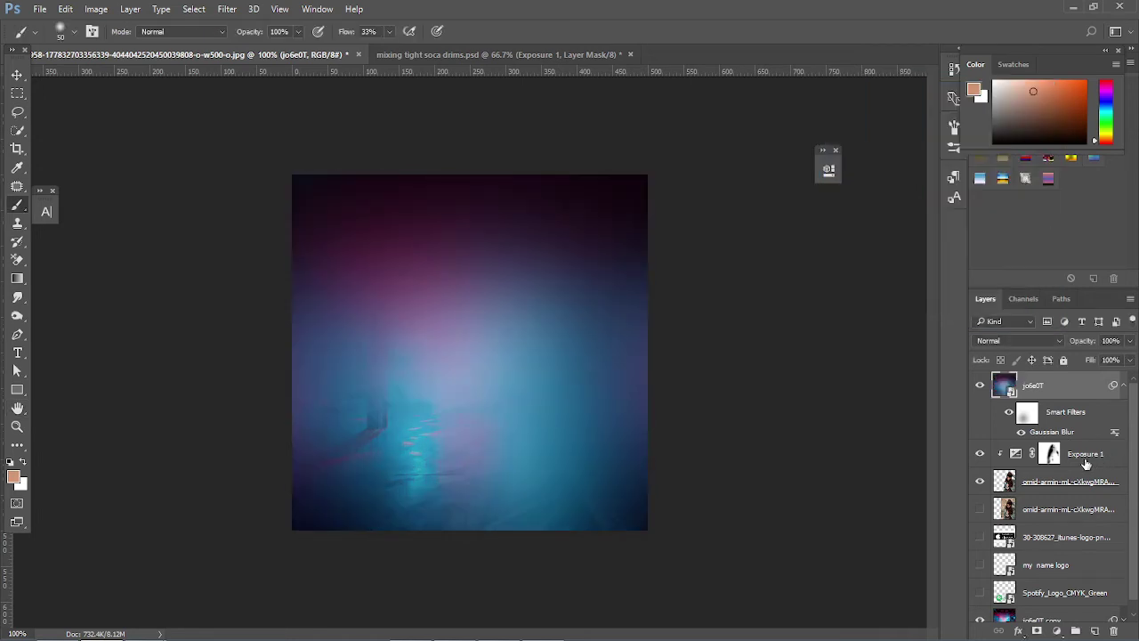
left_click(1048, 452)
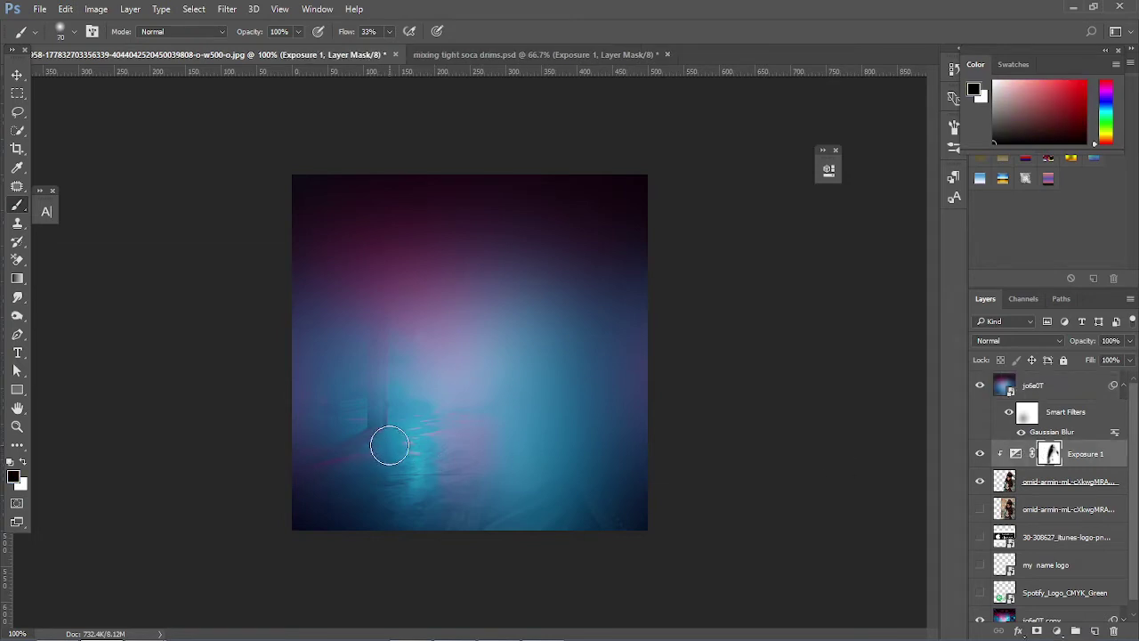
key("bracketright")
key("bracketright")
key("bracketright")
key("bracketright")
key("bracketright")
key("bracketright")
key("bracketright")
mouse_move(389, 445)
left_mouse_down()
mouse_move(392, 425)
mouse_move(391, 458)
mouse_move(434, 459)
mouse_move(406, 456)
mouse_move(481, 416)
left_mouse_up()
- Set the brush flow to 95% with black as the painting colour
key("x")
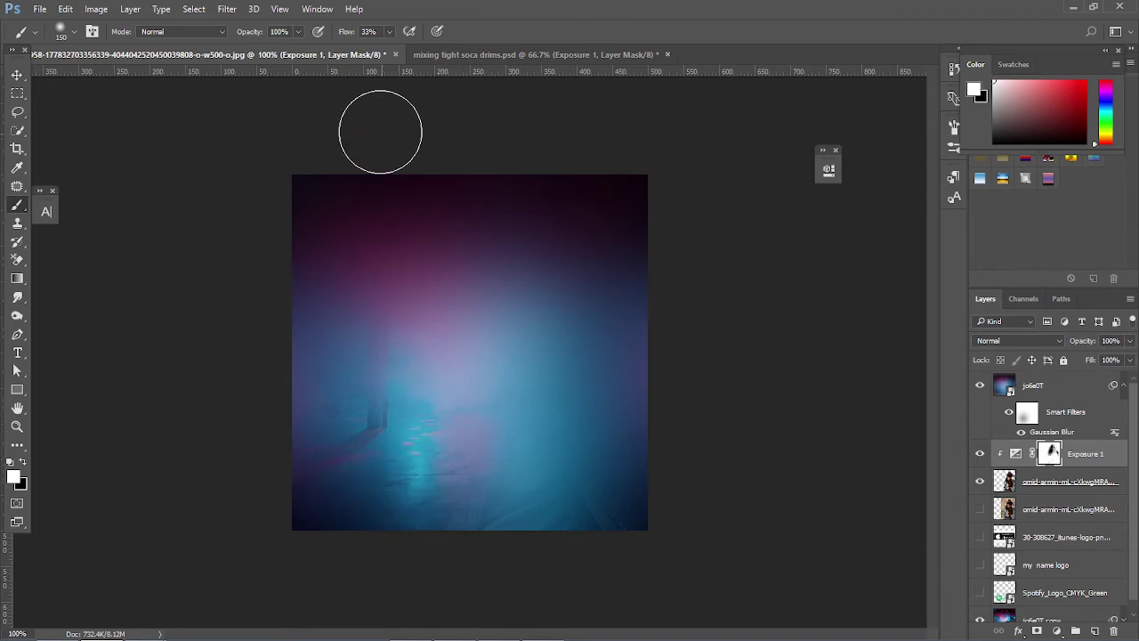
left_click_drag(351, 37, 353, 36)
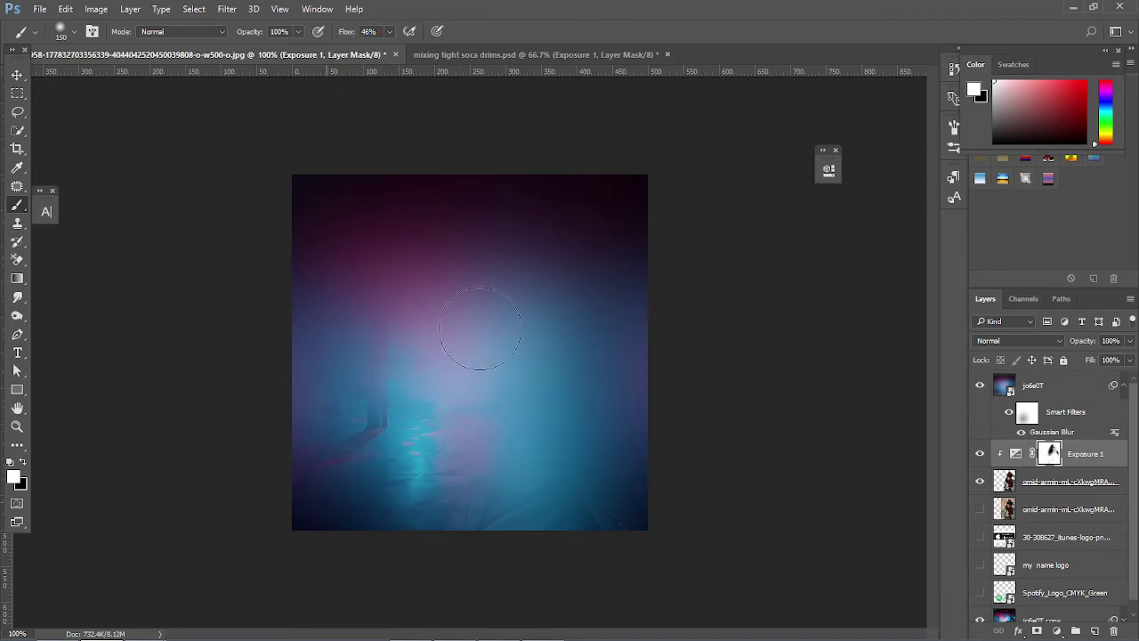
key("x")
left_click(369, 36)
type("95")
key("Return")
- Release Exposure 1's clipping mask, paint black near the woman, and set white at 100% flow
right_click(1076, 458)
left_click(847, 368)
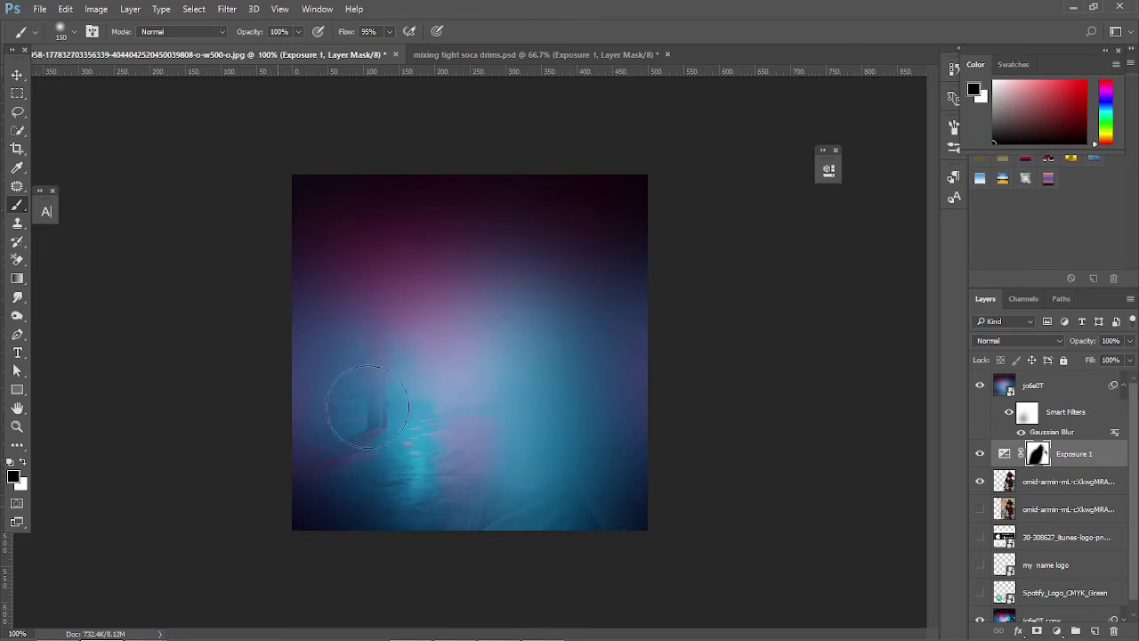
left_click(365, 405)
key("x")
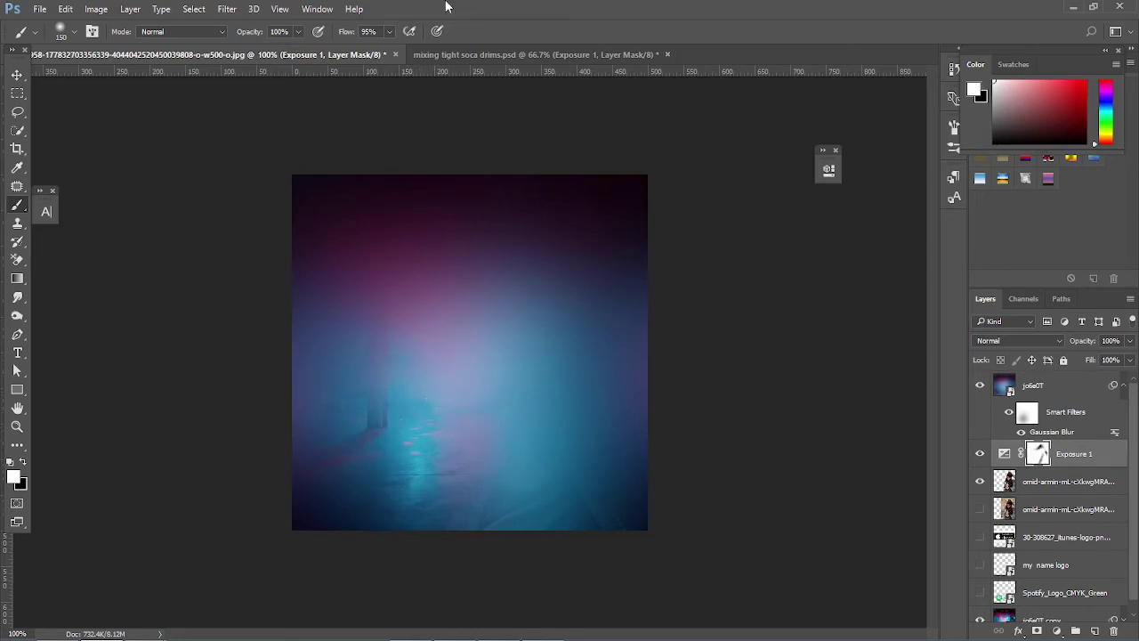
left_click_drag(342, 33, 349, 33)
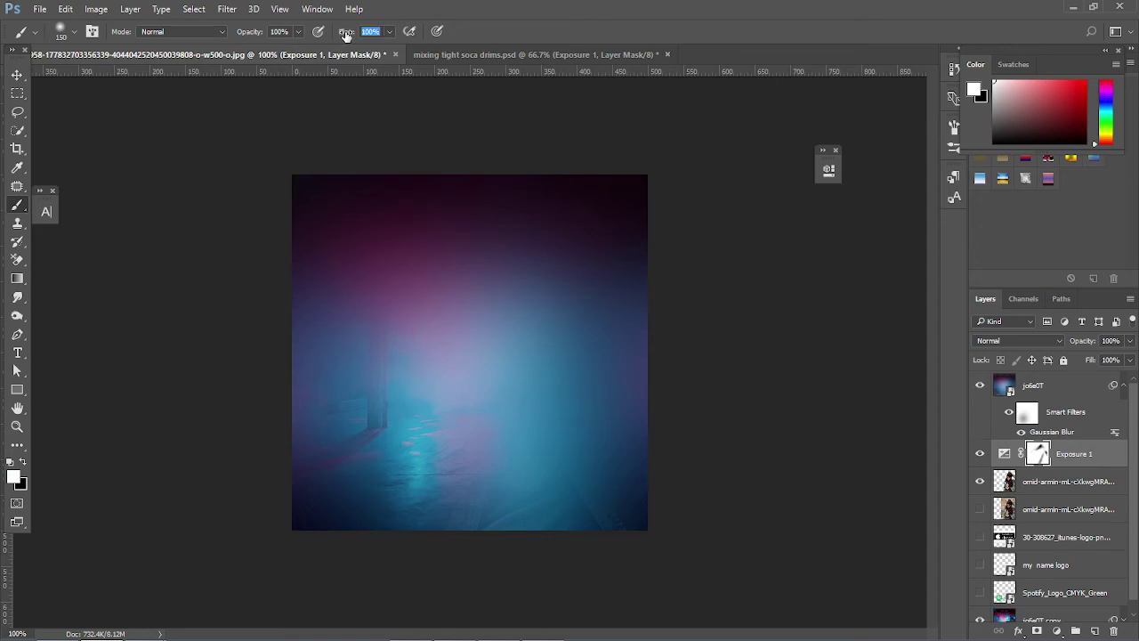
- Compare Exposure 1 on and off, then re-clip it to the woman's layer
left_click(979, 456)
left_click(980, 456)
left_click(979, 456)
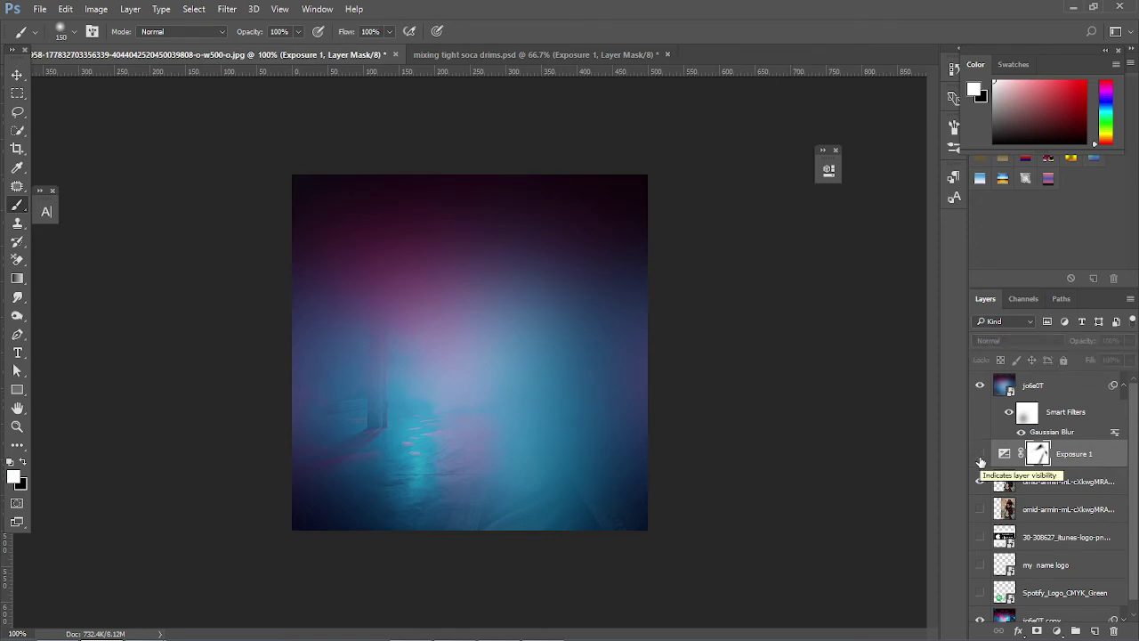
left_click(980, 455)
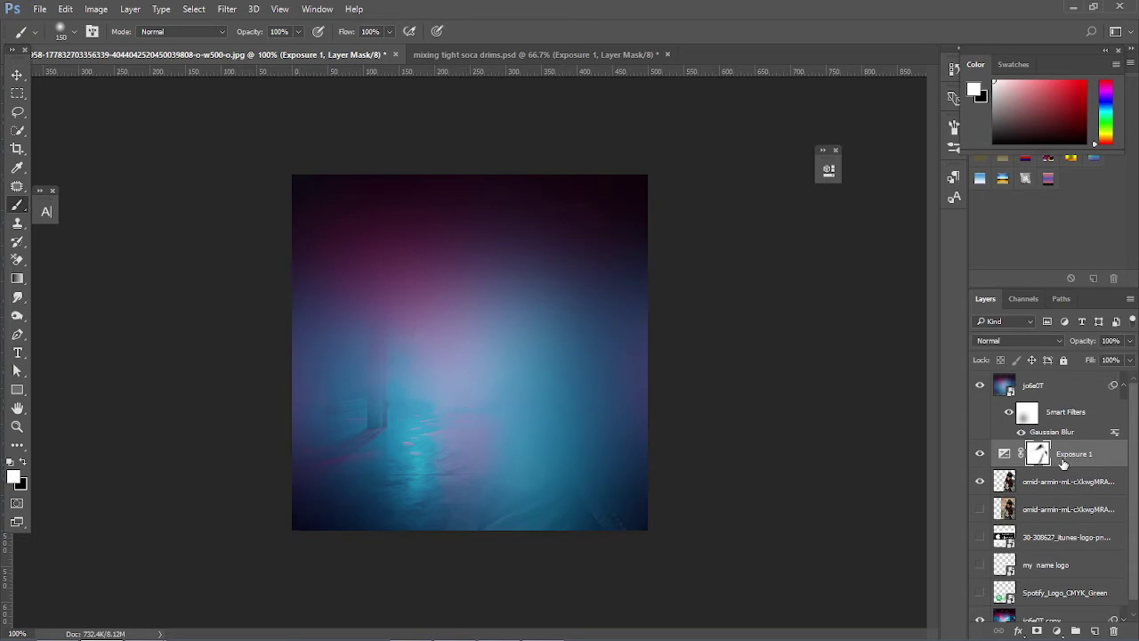
key("ctrl+alt+g")
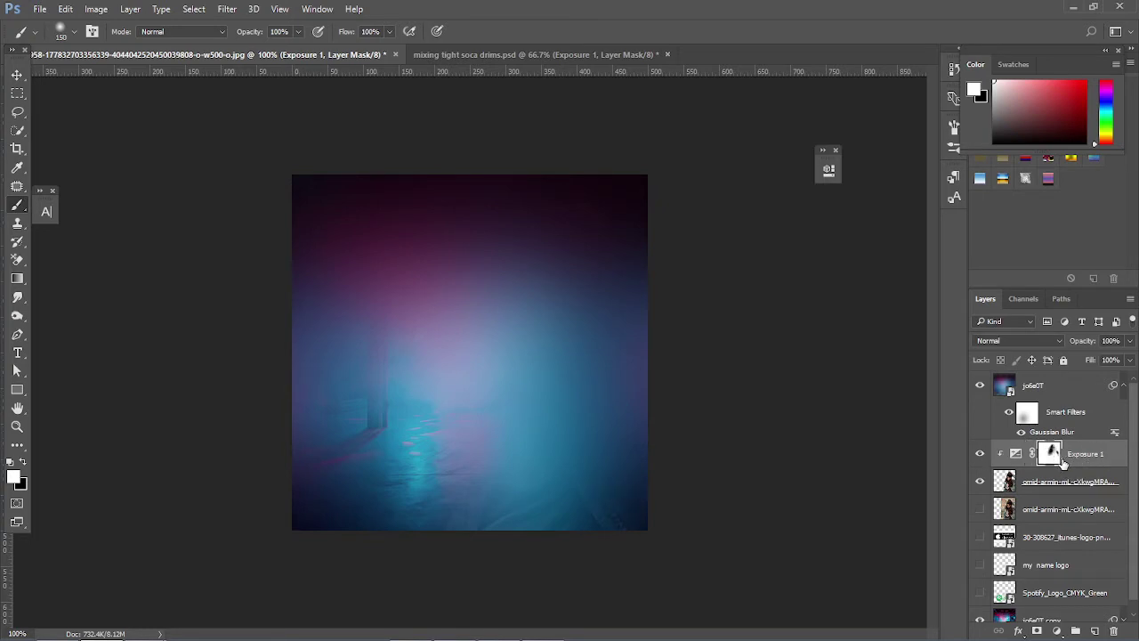
- Undo the last change and return jo6e0T to the top of the layer stack
key("ctrl+z")
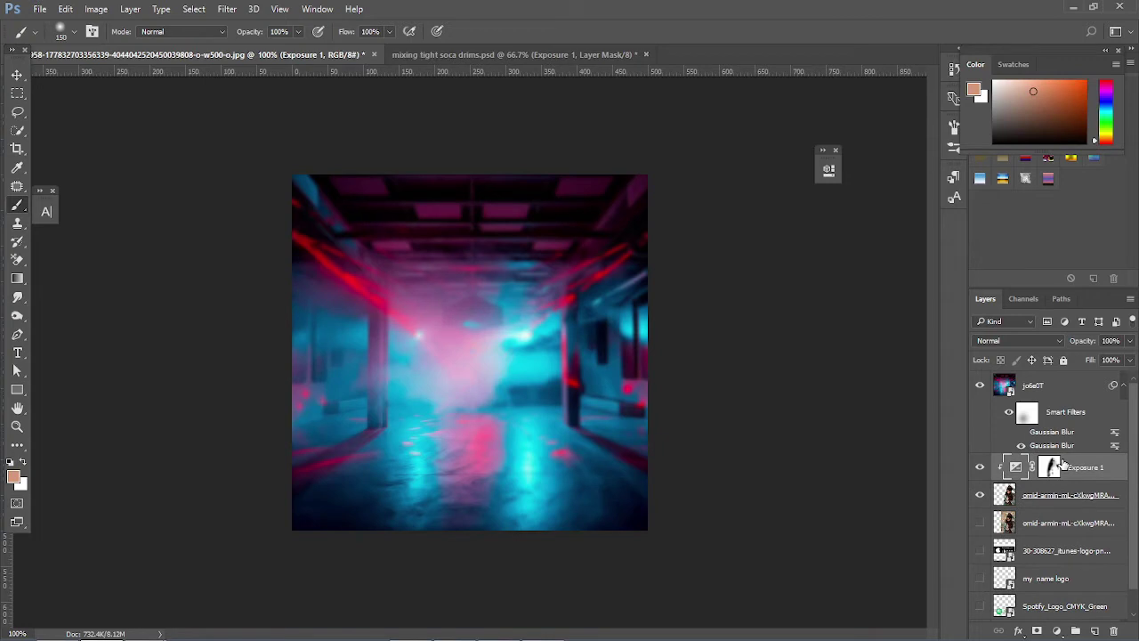
key("ctrl+shift+bracketleft")
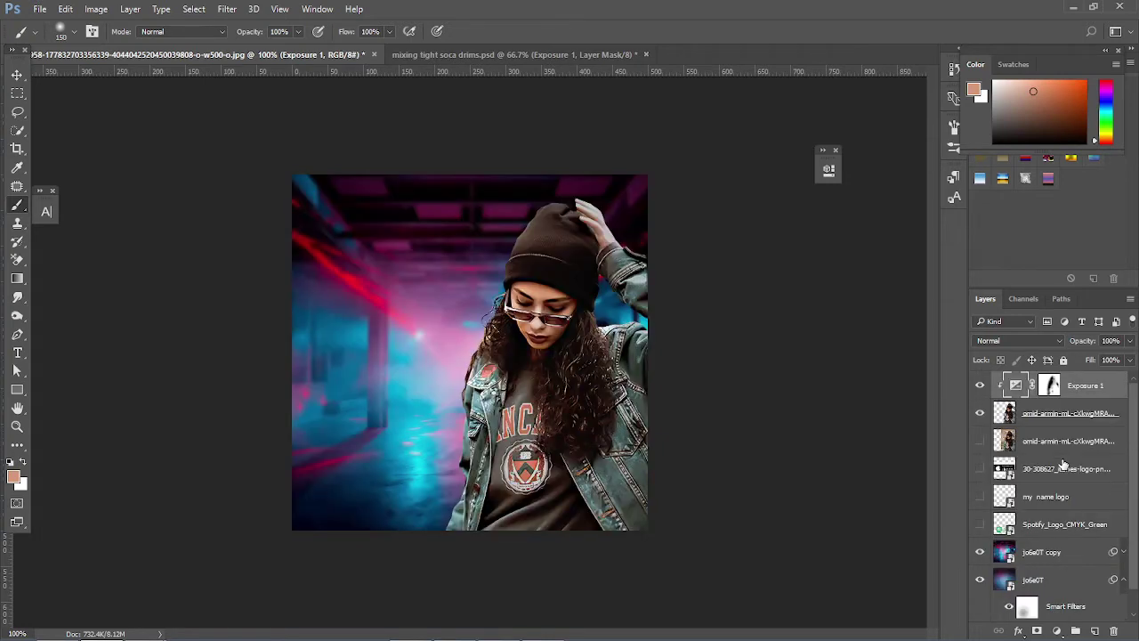
left_click(1123, 579)
left_click_drag(1020, 584, 1028, 378)
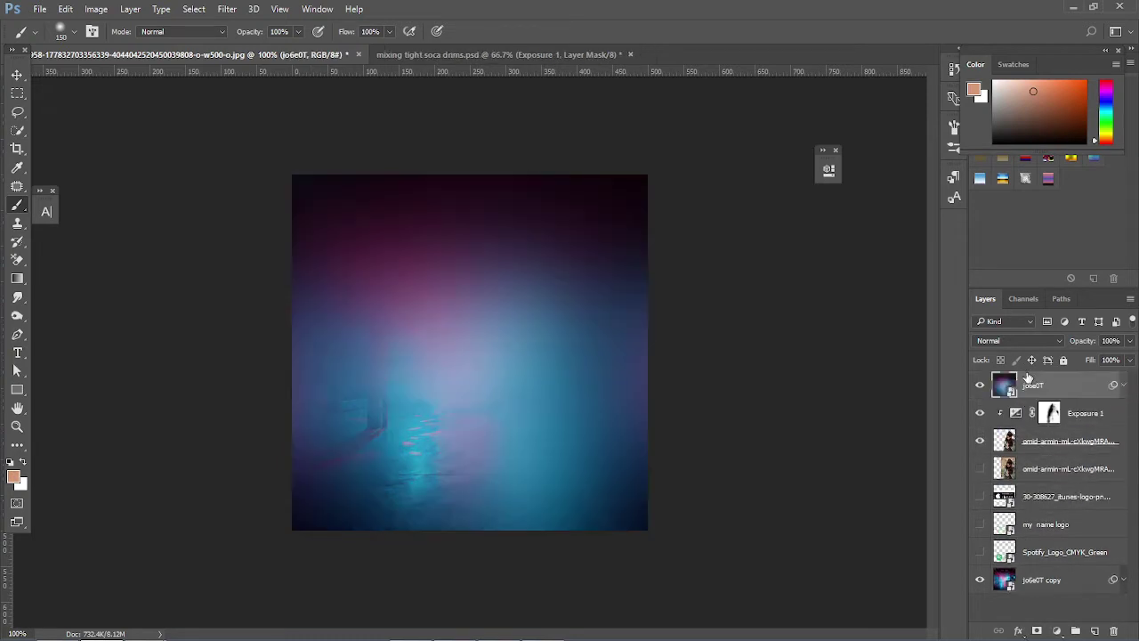
left_click(979, 384)
left_click(979, 384)
- Delete the extra Gaussian Blur filter and preview the remaining one at 40.1 px radius
left_click(1121, 383)
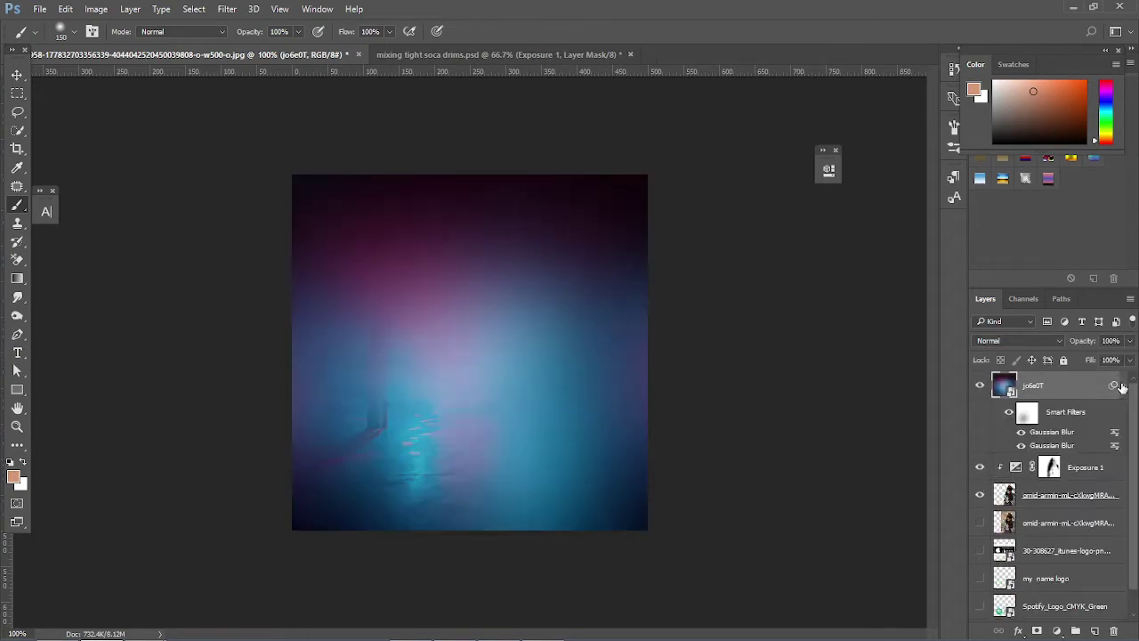
right_click(1054, 438)
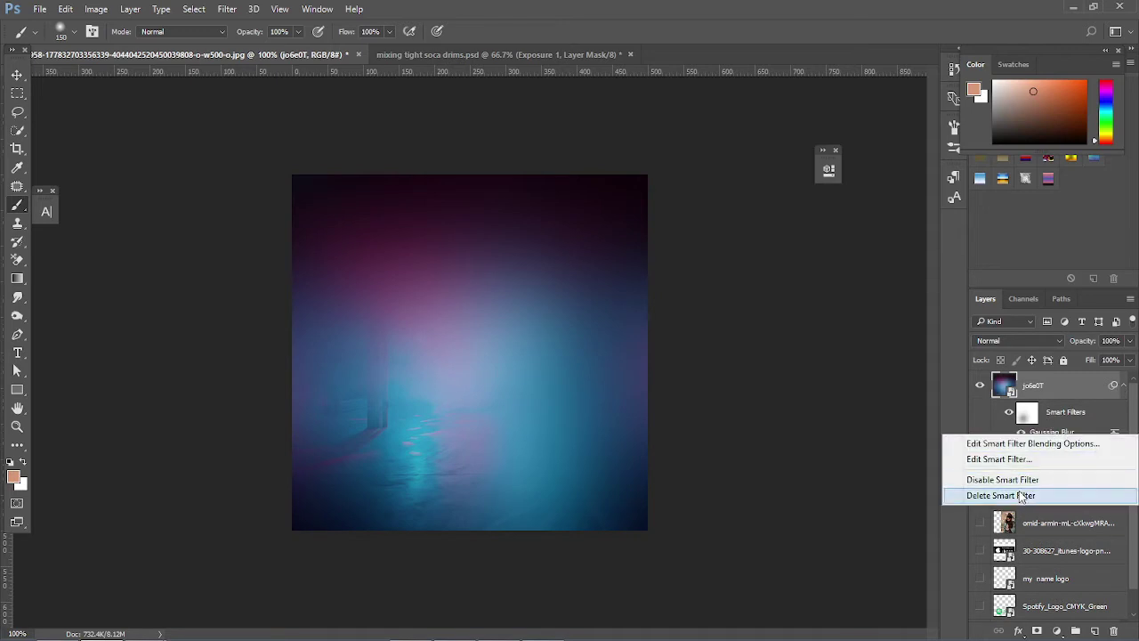
left_click(1020, 496)
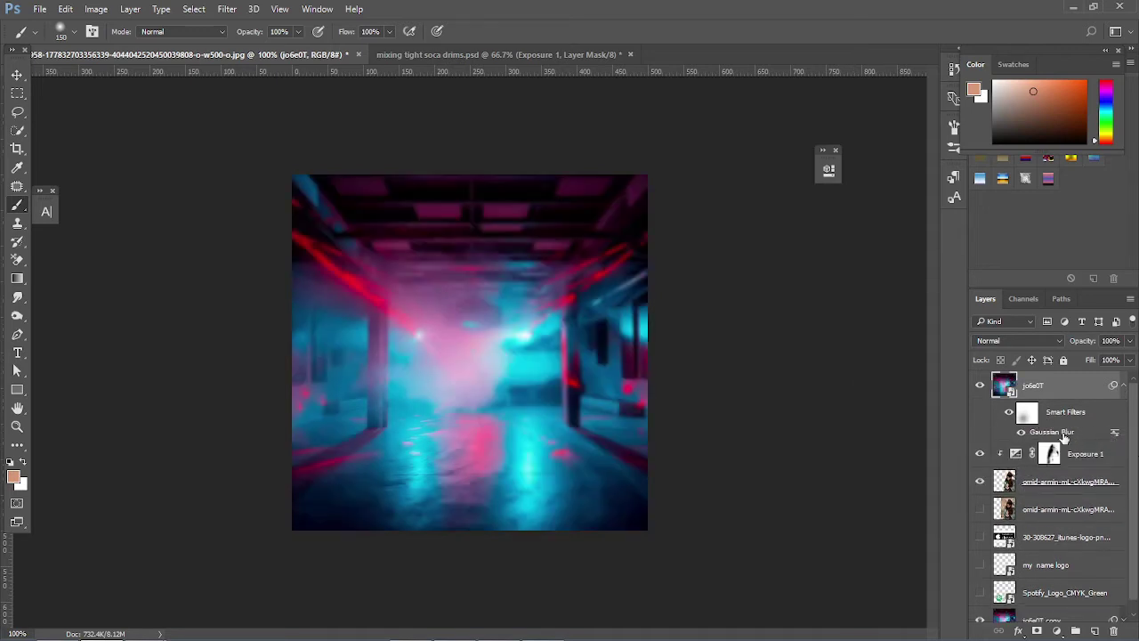
double_click(1052, 432)
left_click_drag(867, 307, 896, 310)
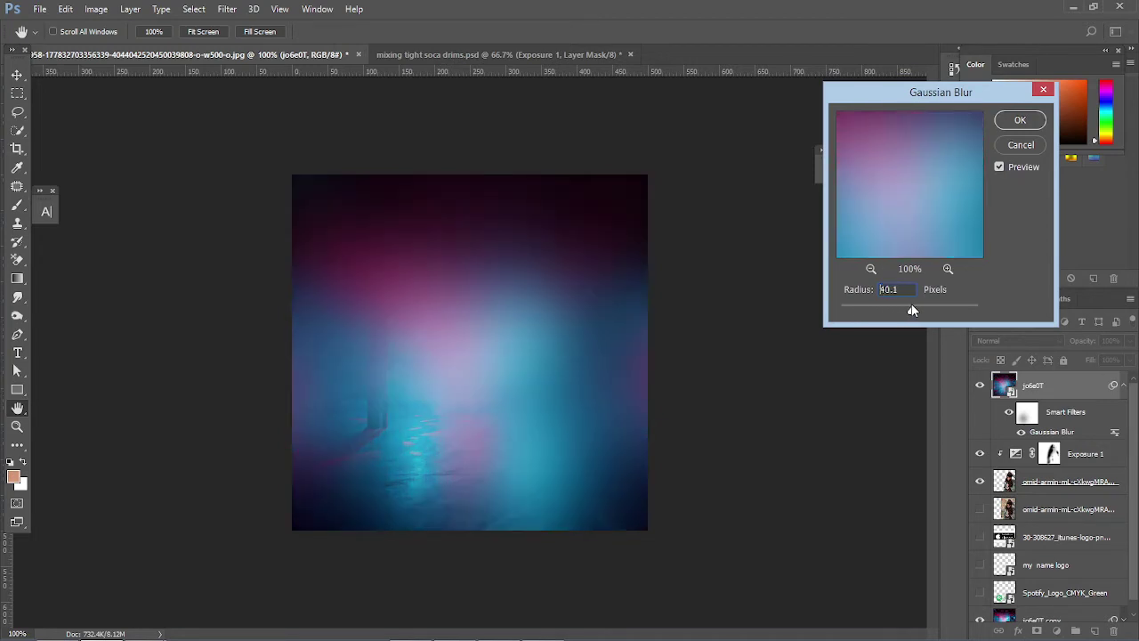
- Apply the 40.1 px blur and target its filter mask; clone stamping over the figure fails
left_click(1019, 119)
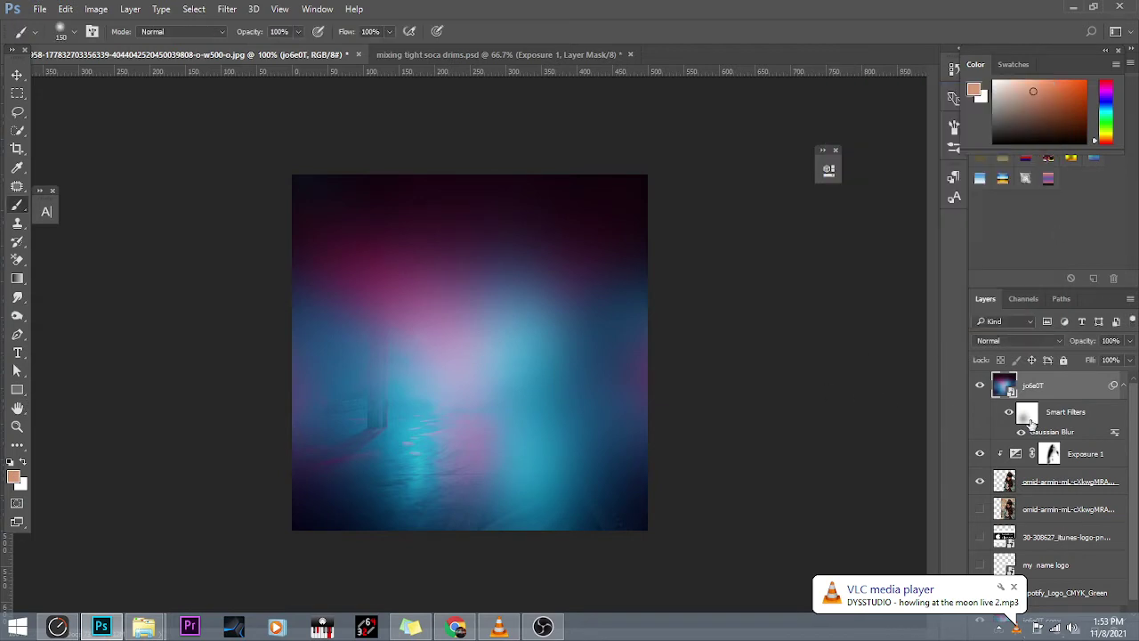
left_click(1027, 418)
key("s")
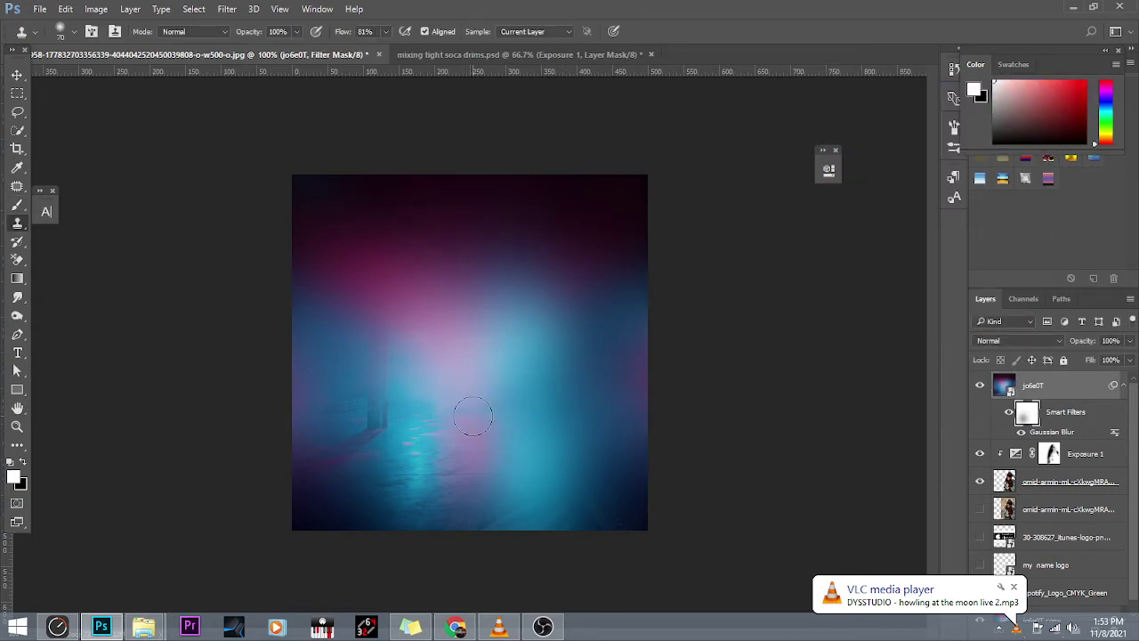
key("bracketleft")
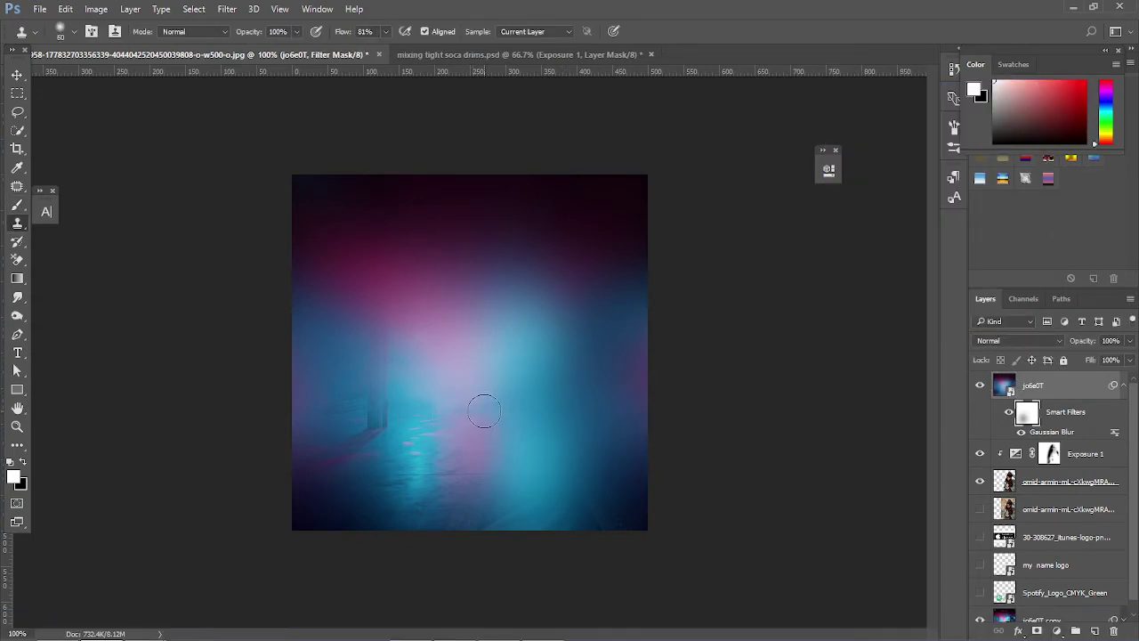
key("bracketright")
key("bracketright")
key("bracketright")
left_click(386, 387)
left_click(599, 254)
left_click(426, 418)
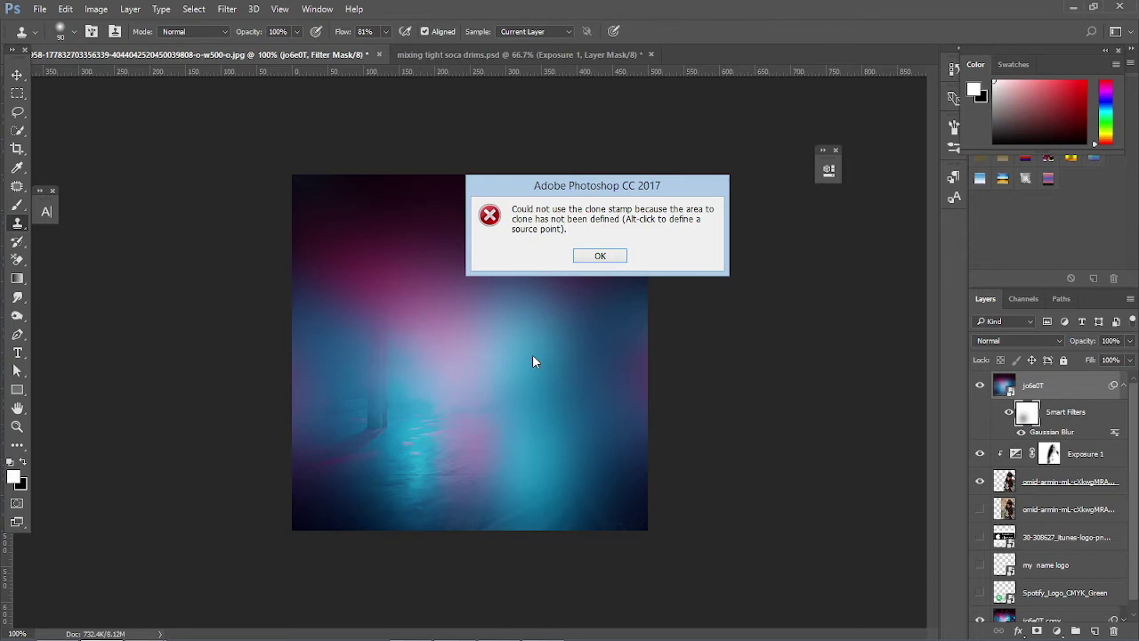
left_click(600, 256)
- Paint the blur's filter mask with the Brush over the dark background figure
left_click(17, 205)
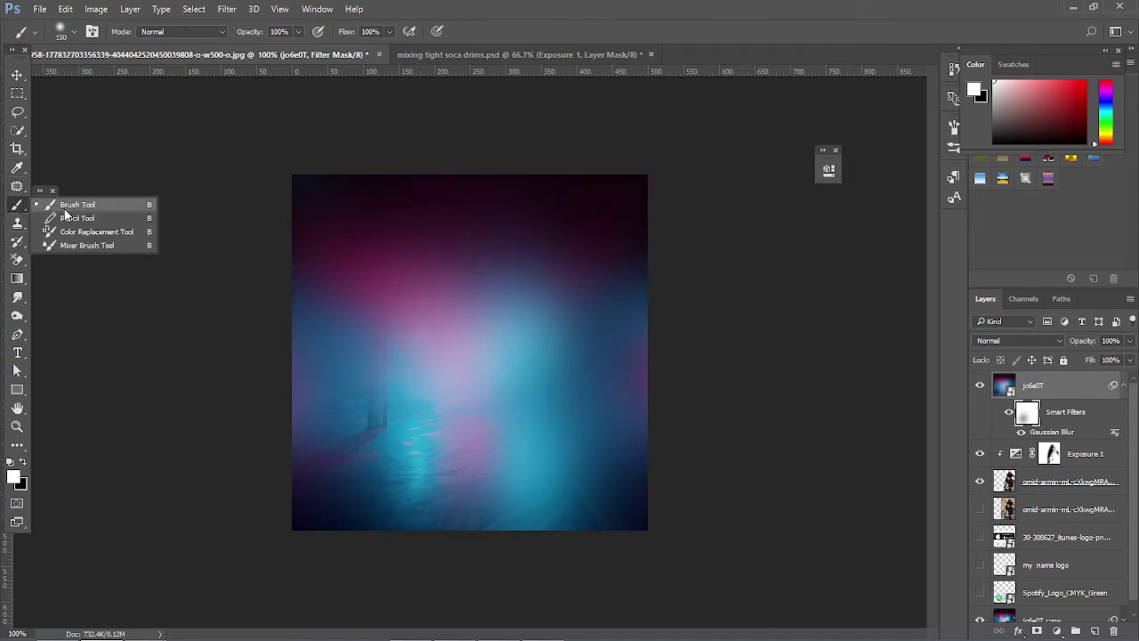
left_click(65, 204)
left_click_drag(382, 457, 369, 407)
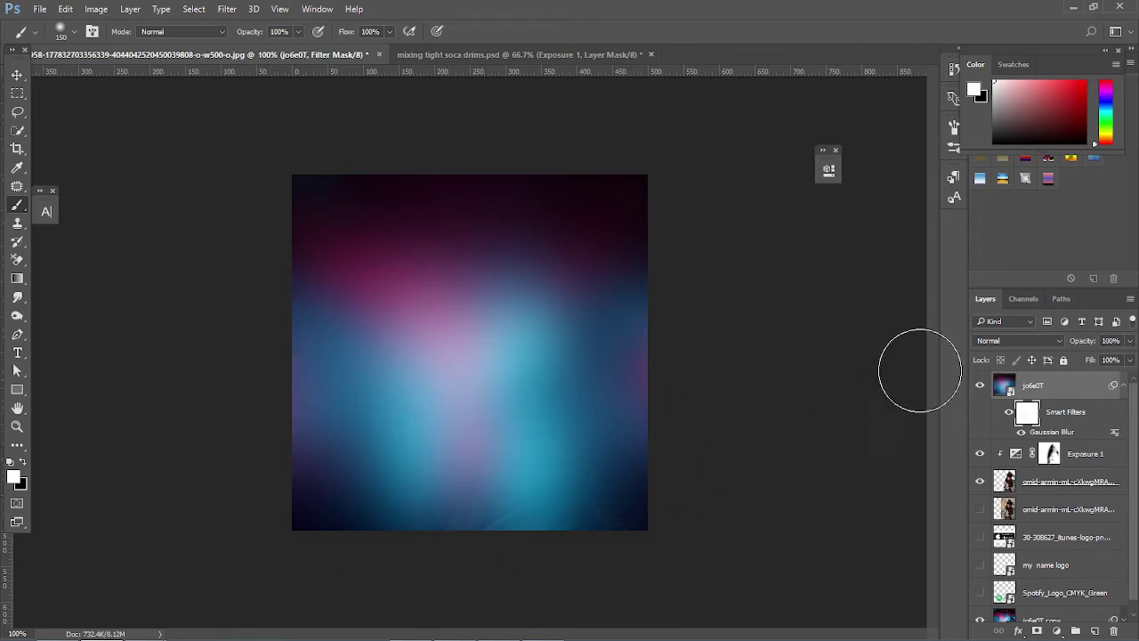
- Set the top jo6e0T layer to Color blend mode with about 12% fill
left_click(996, 340)
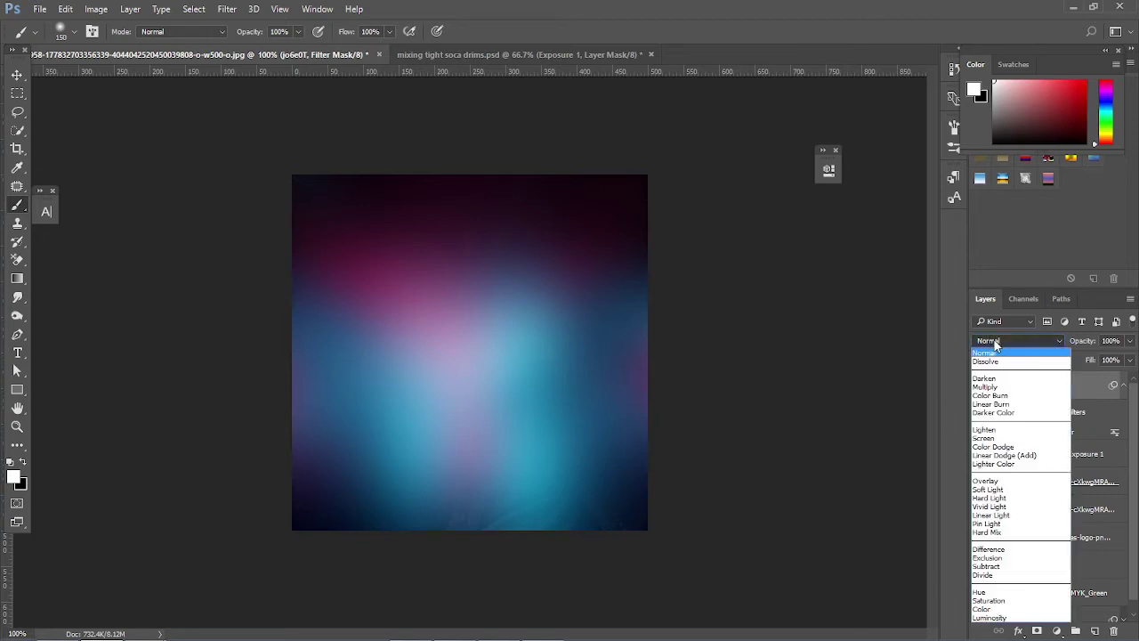
left_click(1008, 609)
left_click(1126, 360)
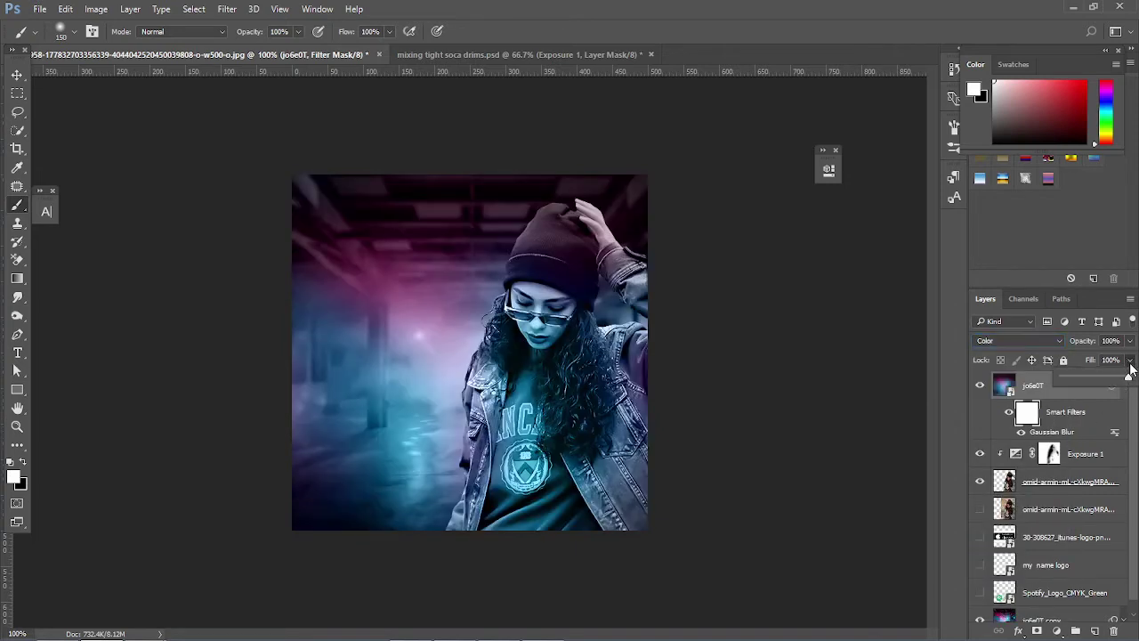
left_click_drag(1118, 377, 1077, 382)
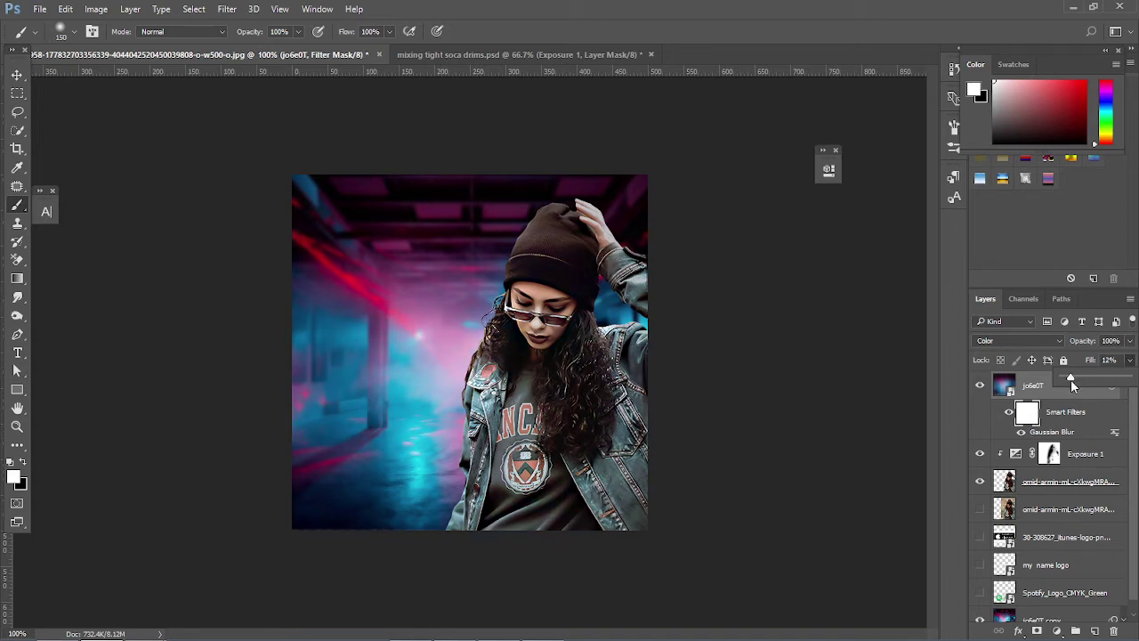
left_click(981, 392)
- Lower jo6e0T's fill further to 5%, then select the woman cutout layer
left_click(1123, 386)
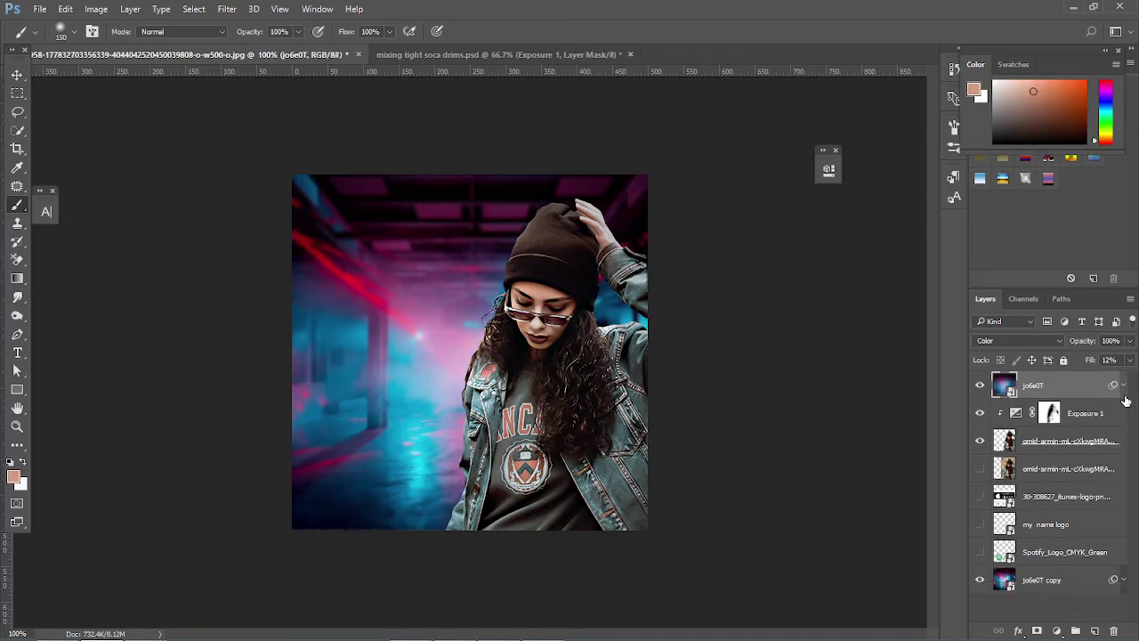
left_click(1013, 450)
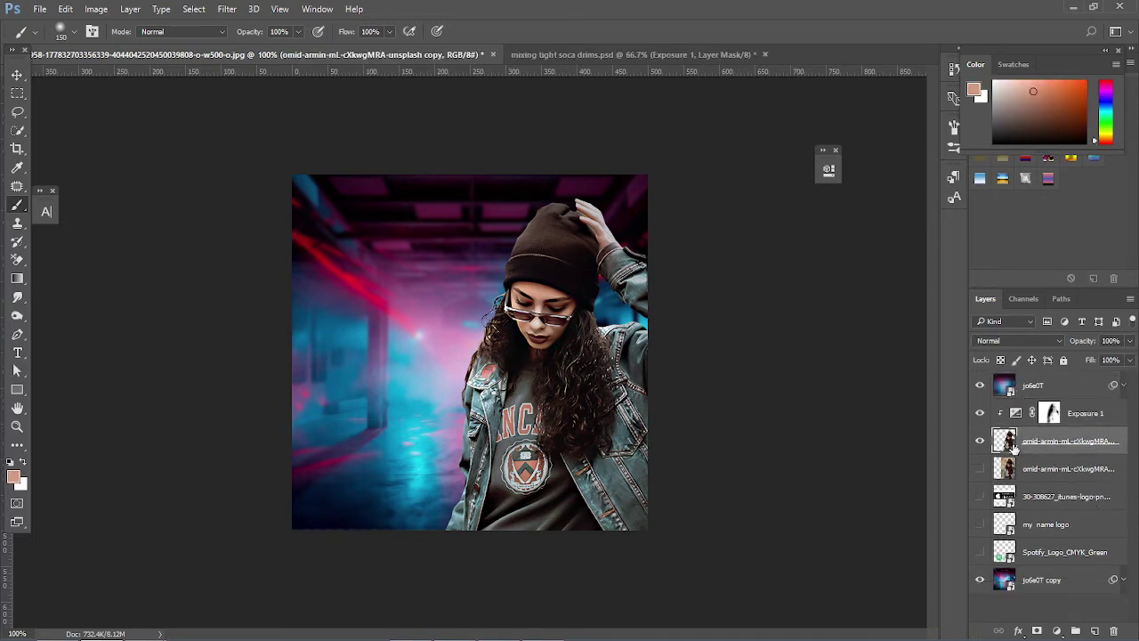
left_click(1014, 387)
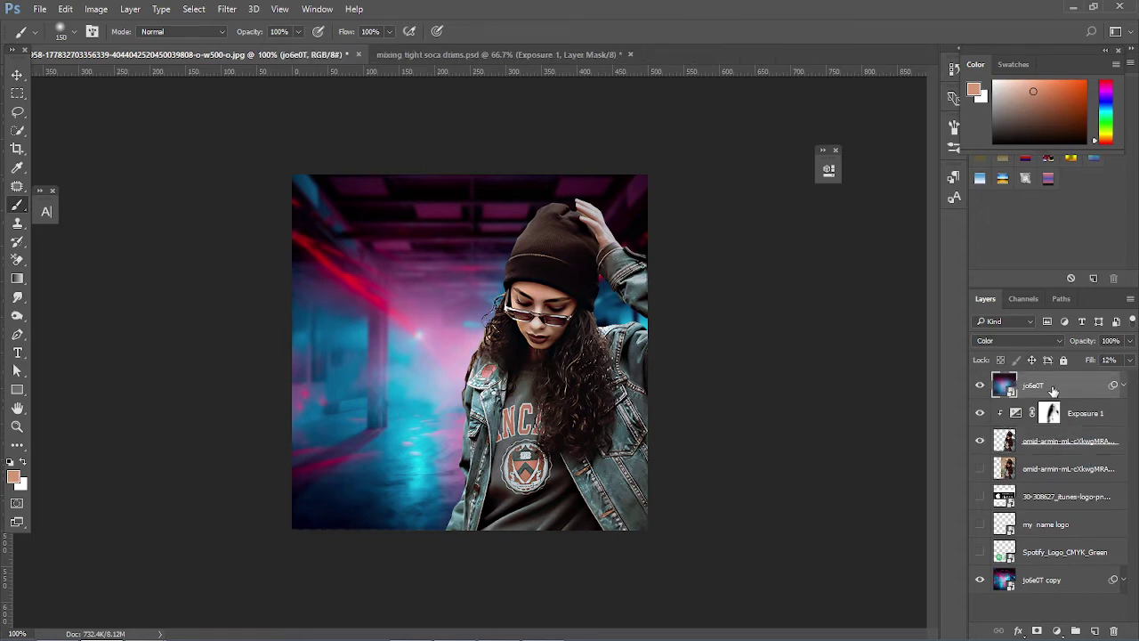
left_click(1130, 360)
left_click_drag(1073, 381, 1066, 379)
left_click(1026, 589)
left_click(1026, 588)
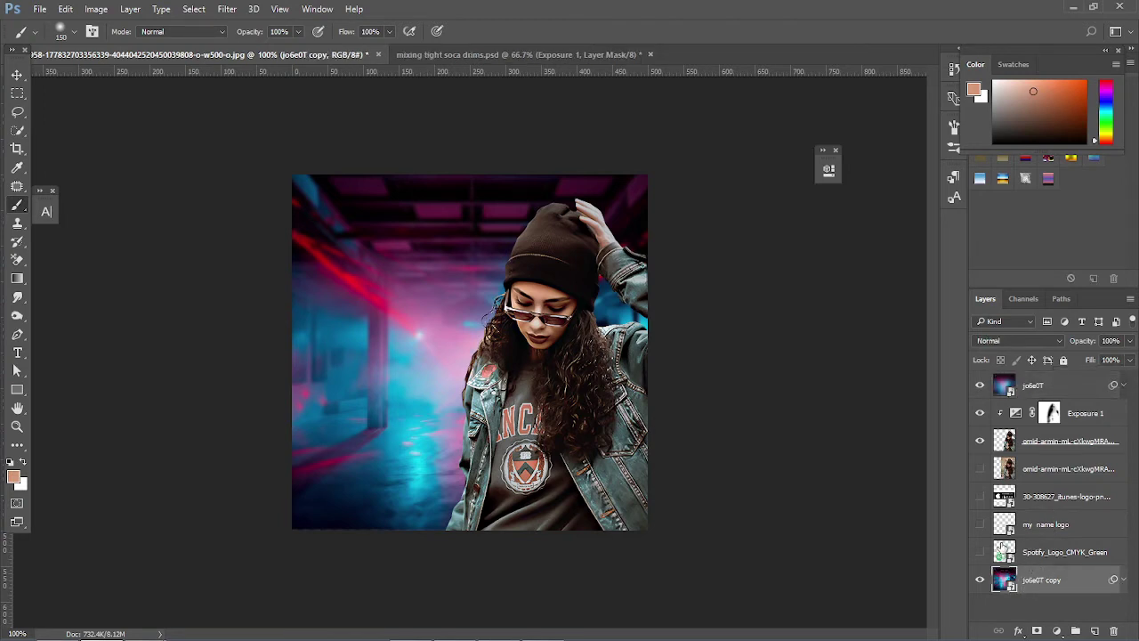
left_click(1012, 442)
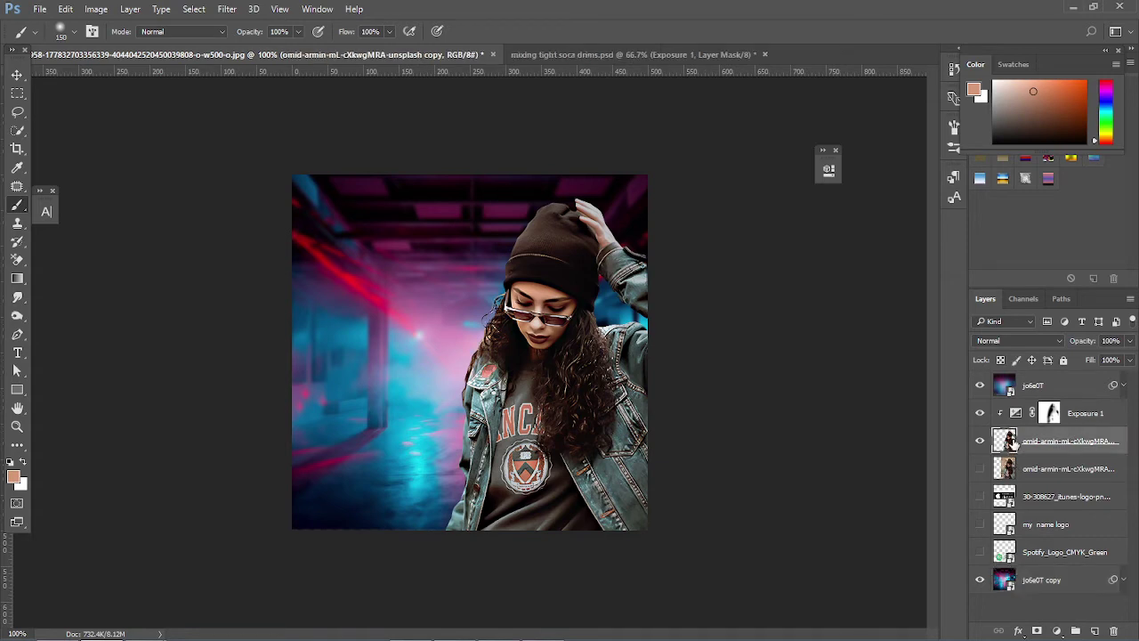
- Enable Bevel & Emboss on the woman with a 130° lighting angle
left_click(1018, 630)
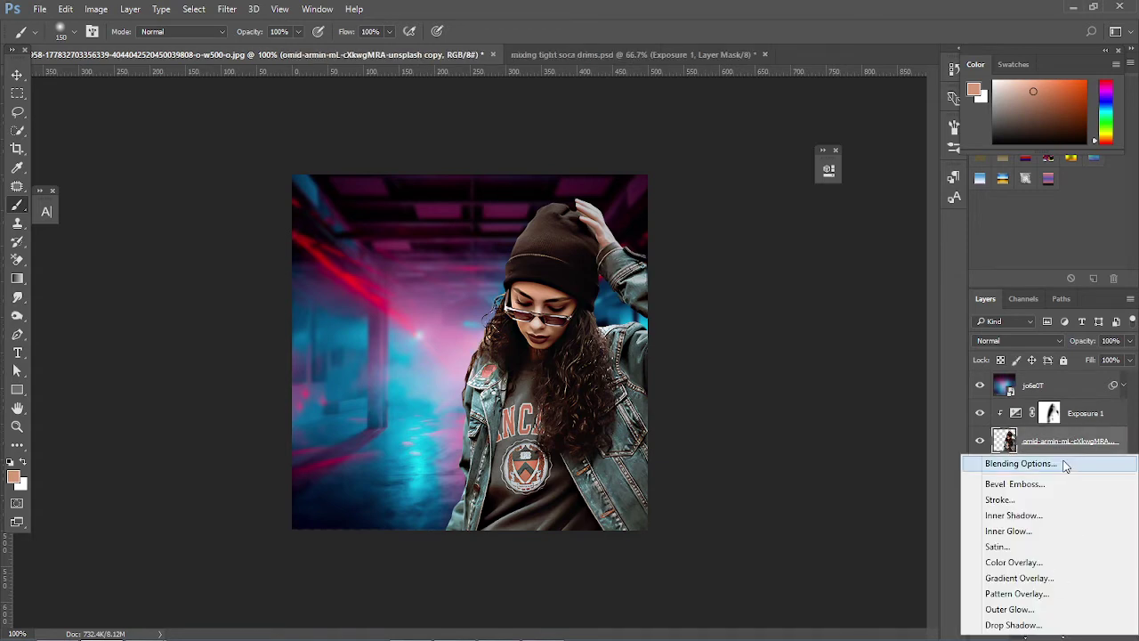
left_click(983, 455)
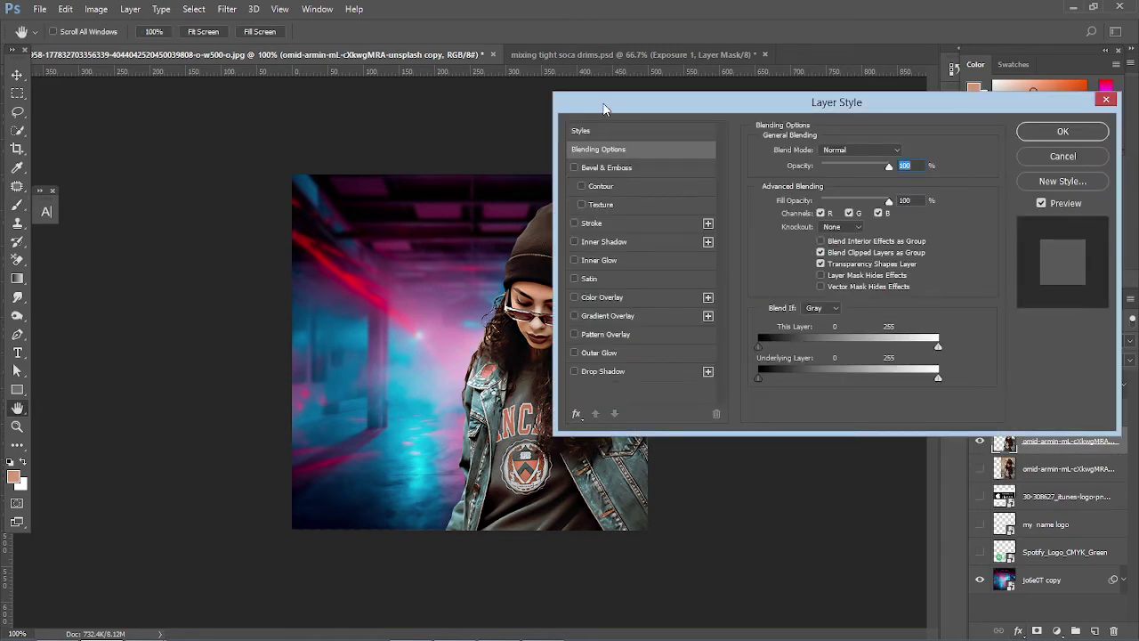
left_click_drag(603, 108, 675, 129)
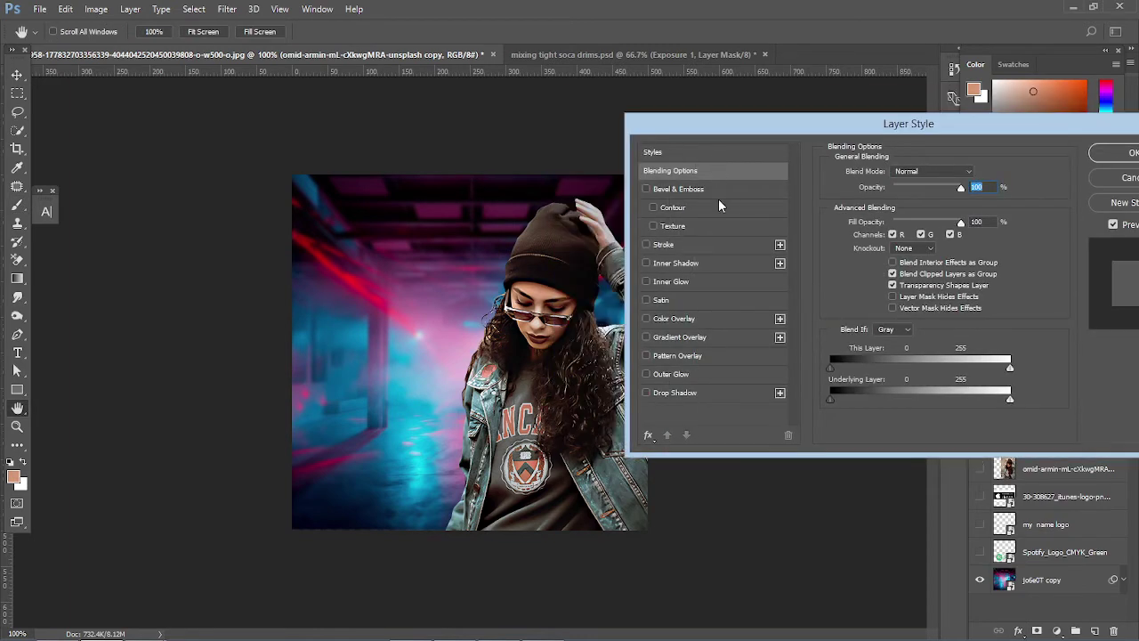
left_click(647, 190)
left_click_drag(691, 124, 801, 135)
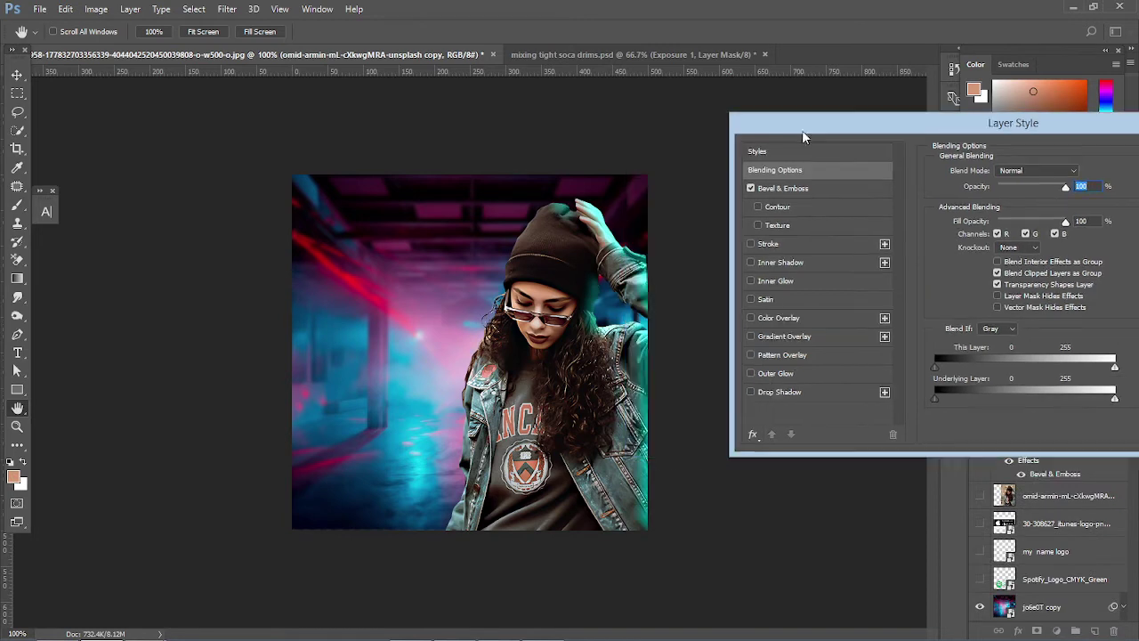
left_click(801, 188)
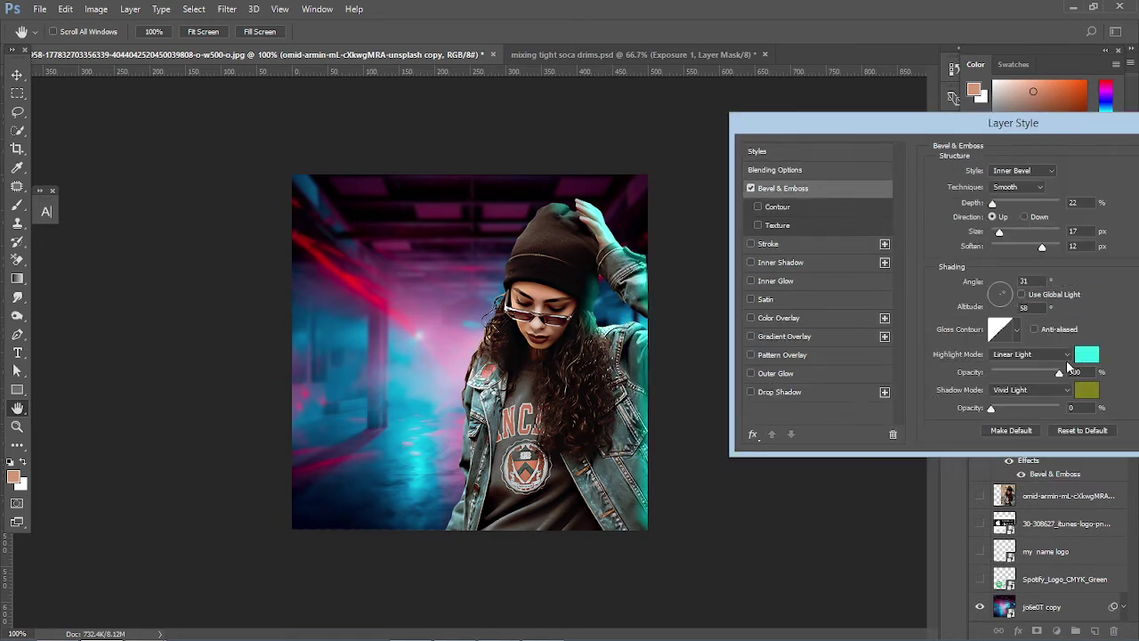
left_click_drag(1005, 296, 998, 295)
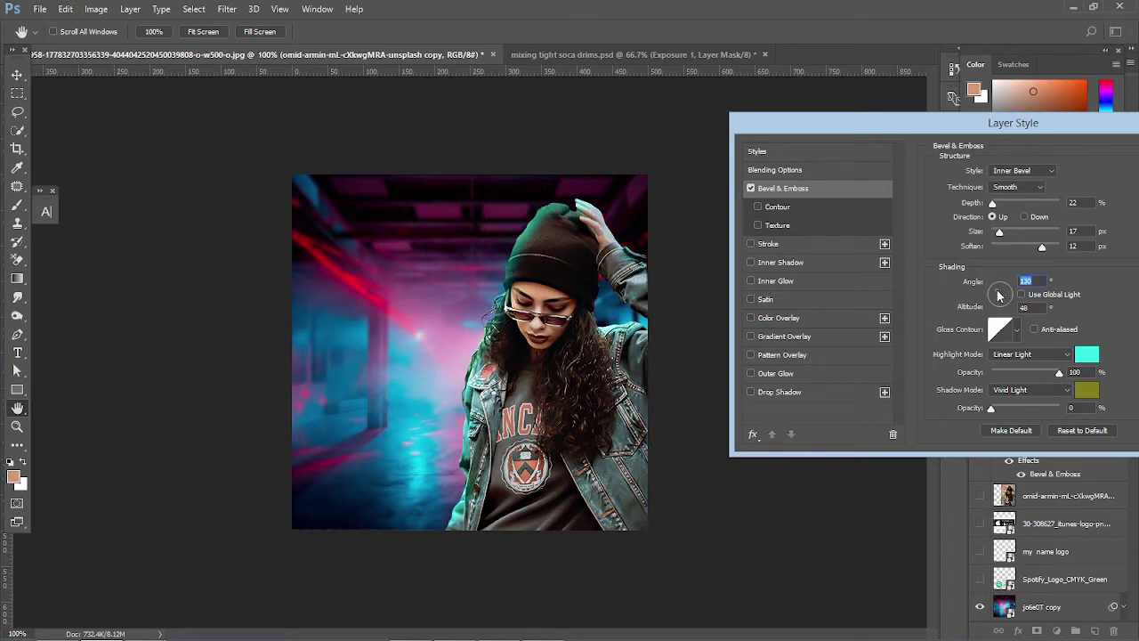
- Set the bevel highlight mode to Linear Light after trying Vivid Light and Linear Dodge
left_click(1029, 354)
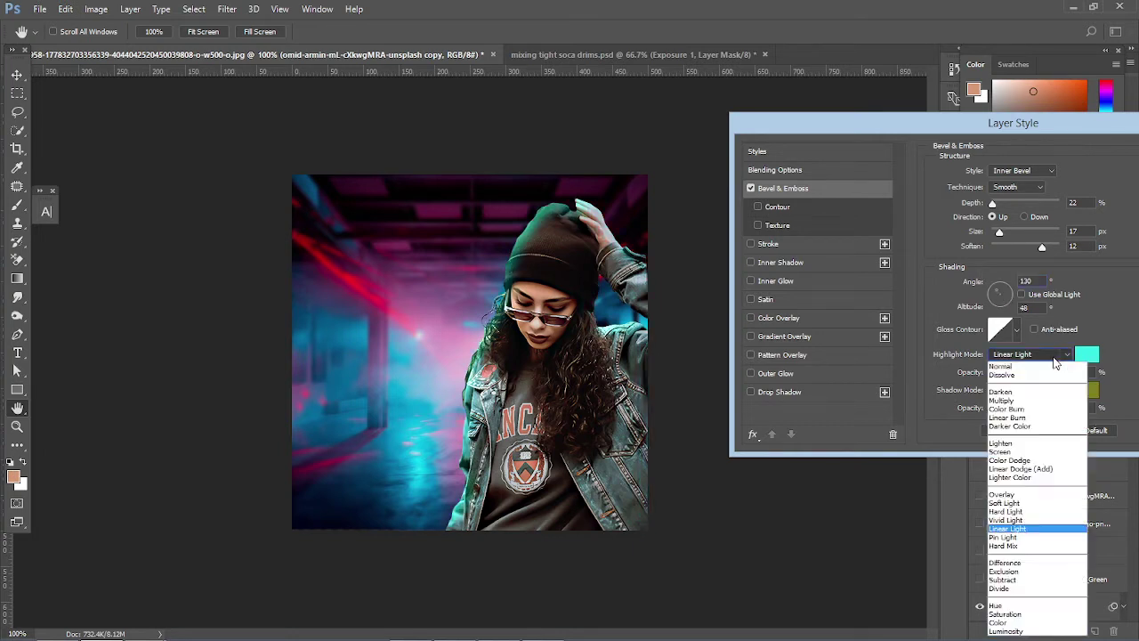
left_click(1037, 520)
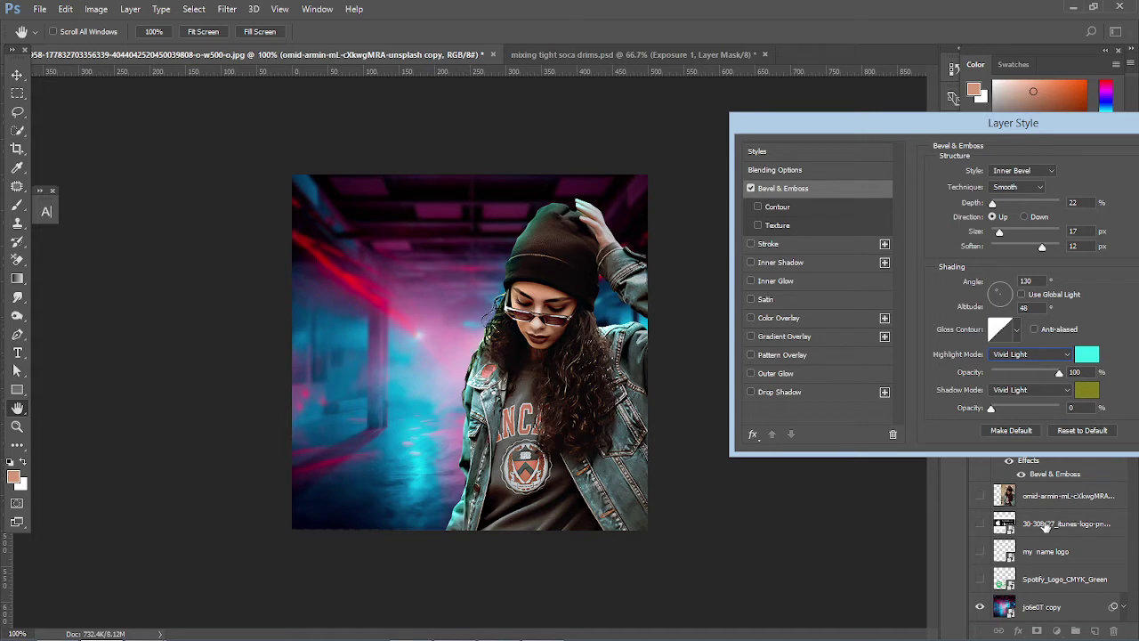
left_click(1050, 354)
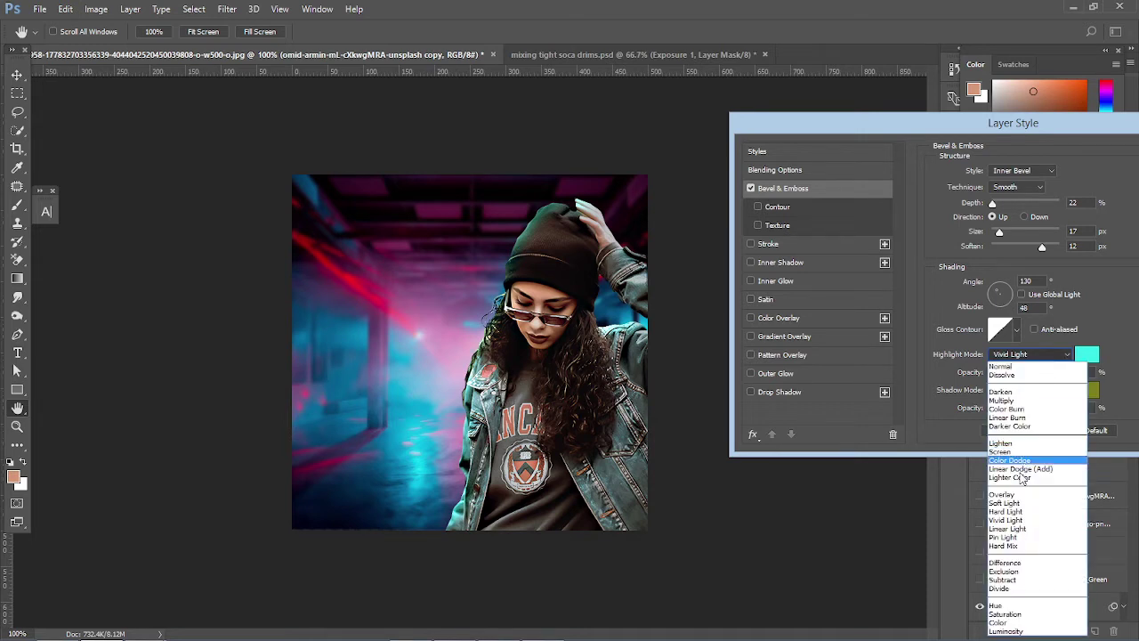
left_click(1048, 469)
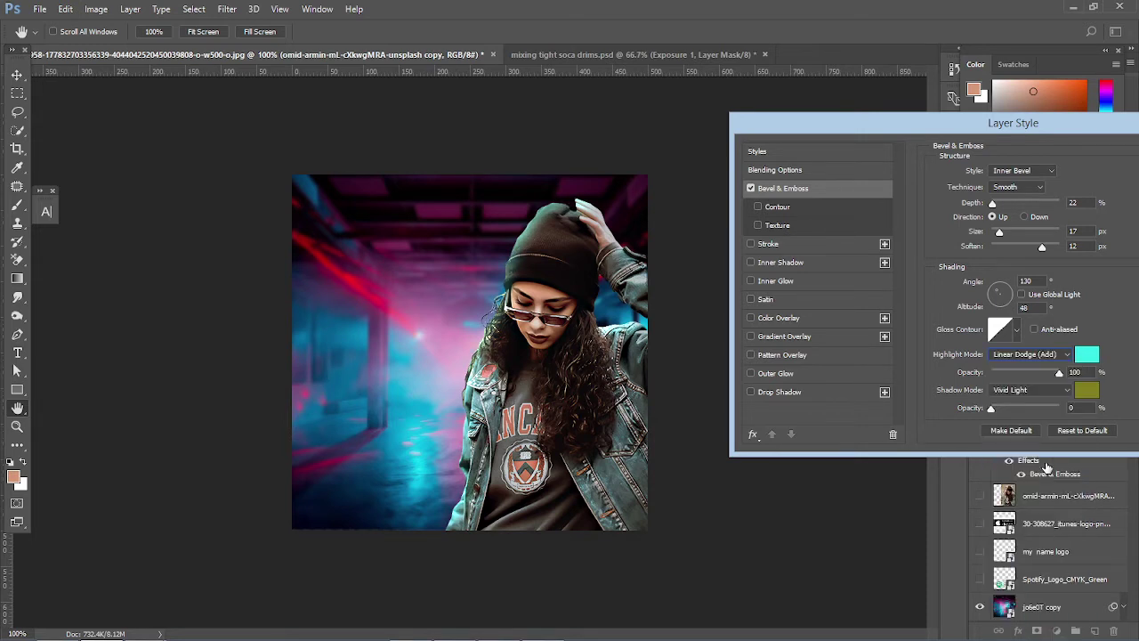
left_click(1032, 354)
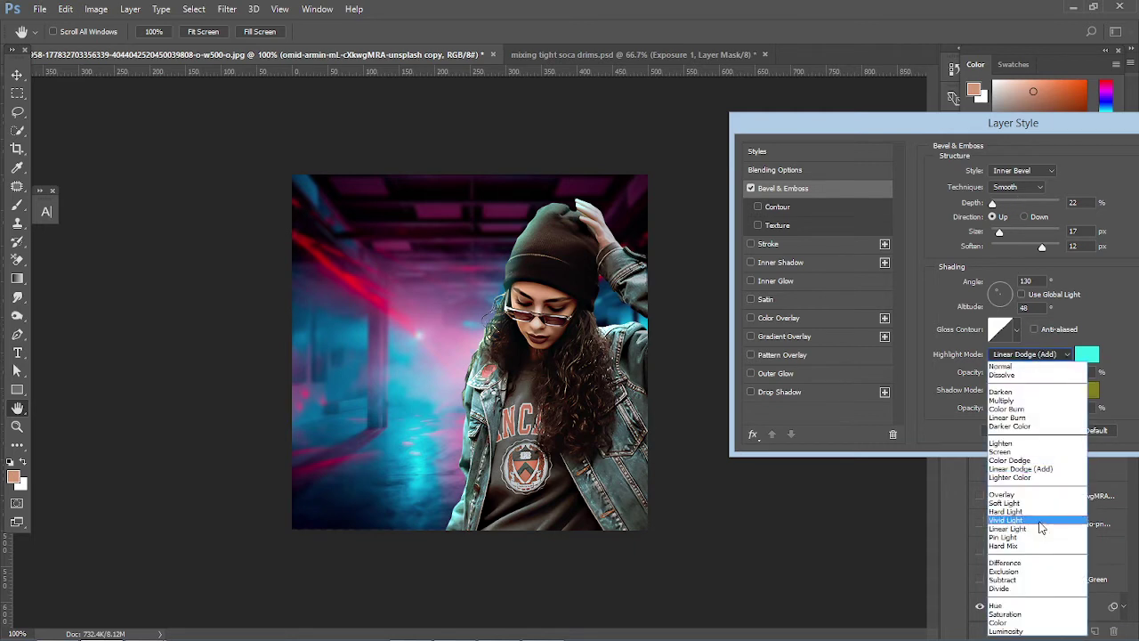
left_click(1038, 520)
left_click(1040, 353)
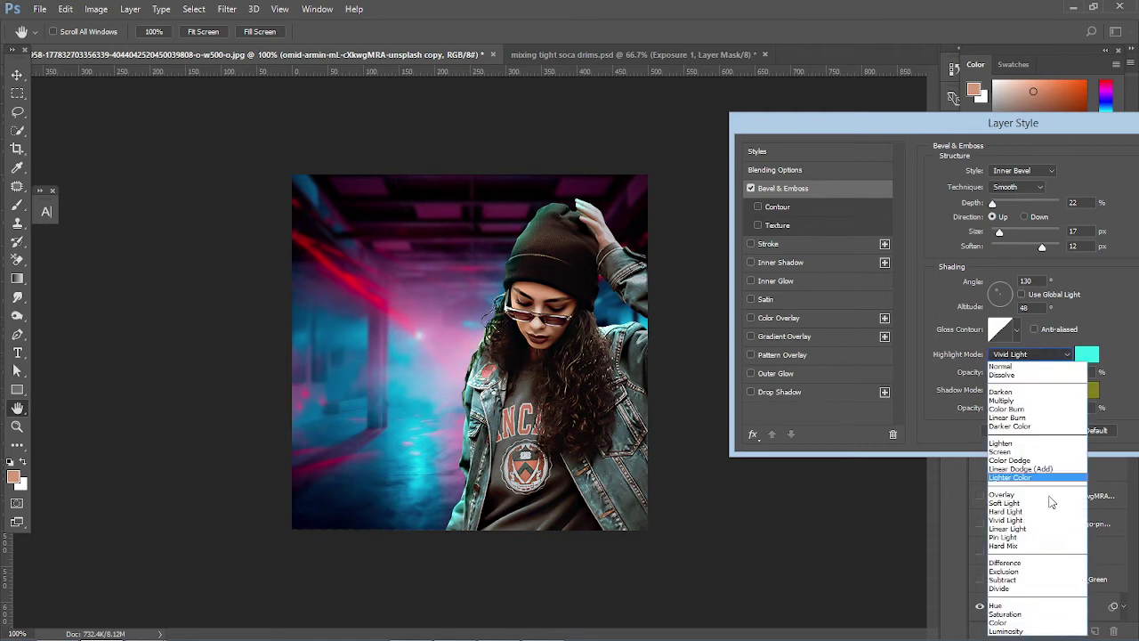
left_click(1040, 532)
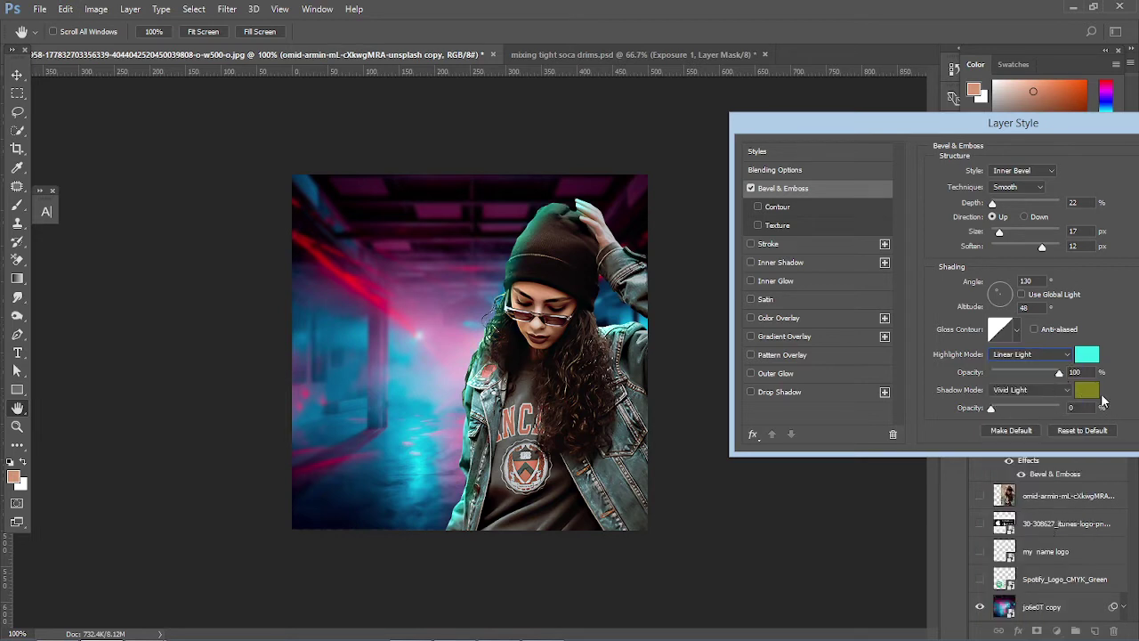
- Give the bevel shadow a dark magenta colour sampled from the photo at 72% opacity
left_click(1097, 394)
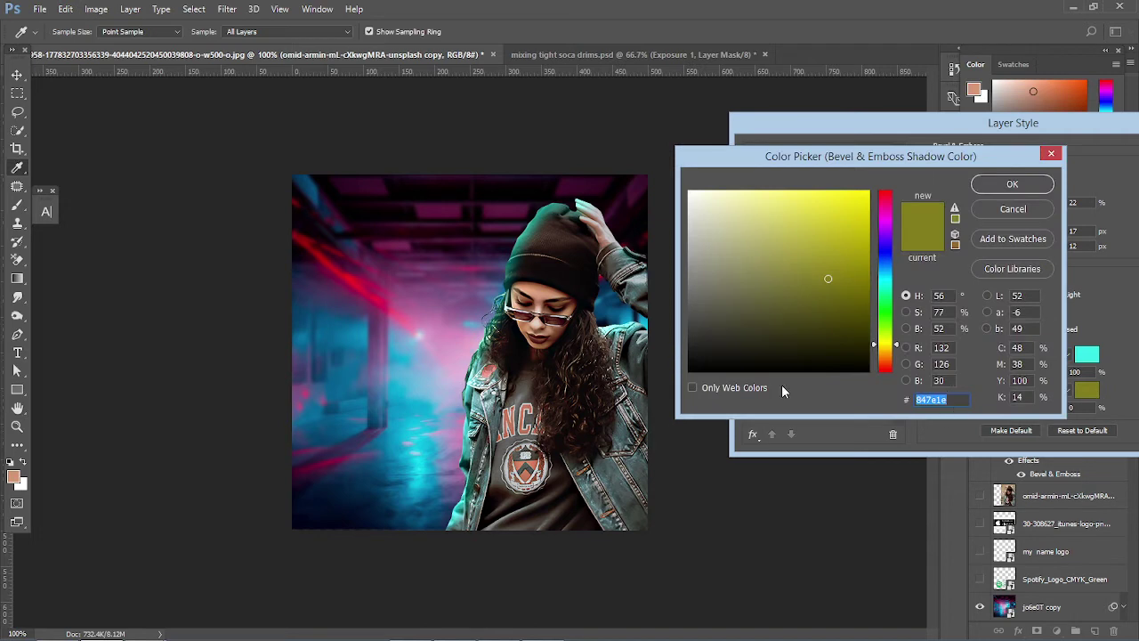
left_click(453, 206)
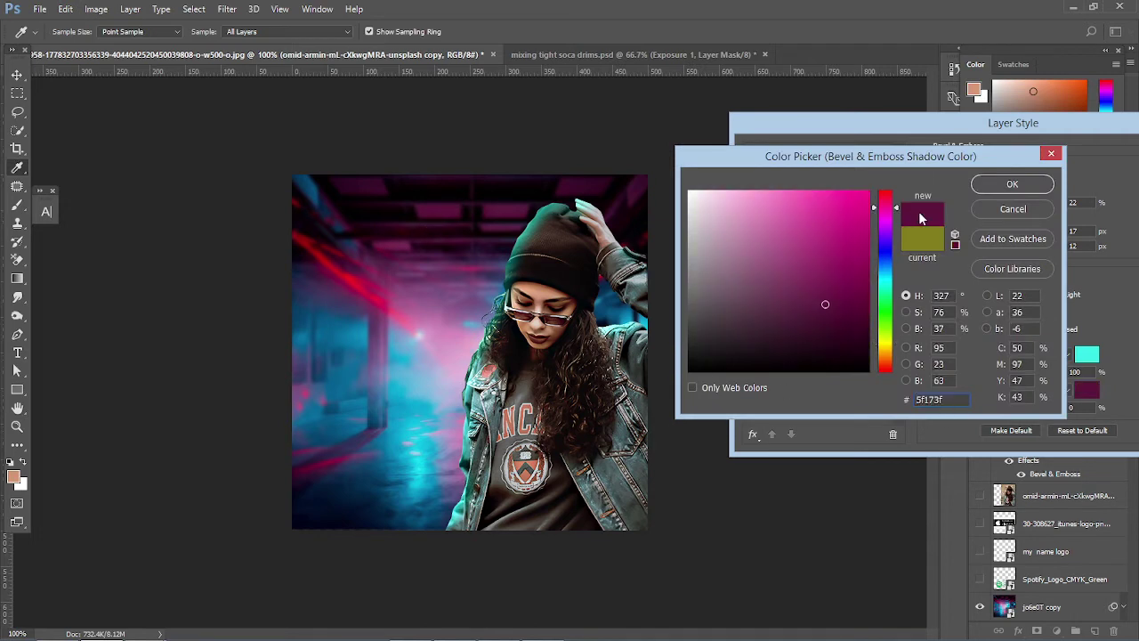
left_click(1005, 185)
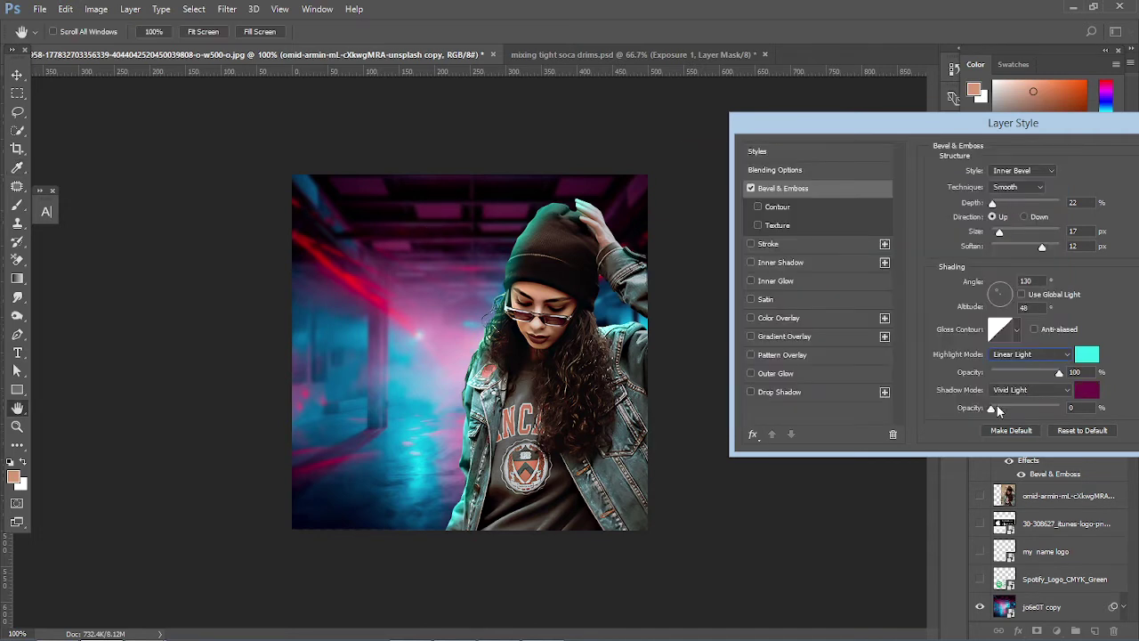
left_click_drag(997, 409, 1038, 407)
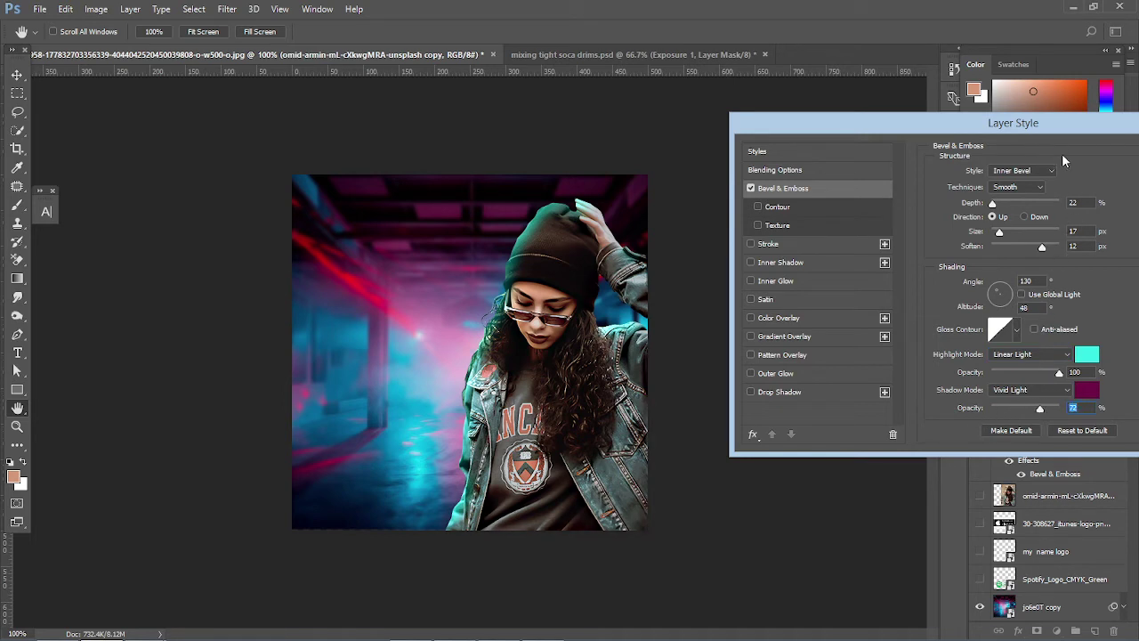
left_click_drag(1049, 126, 813, 126)
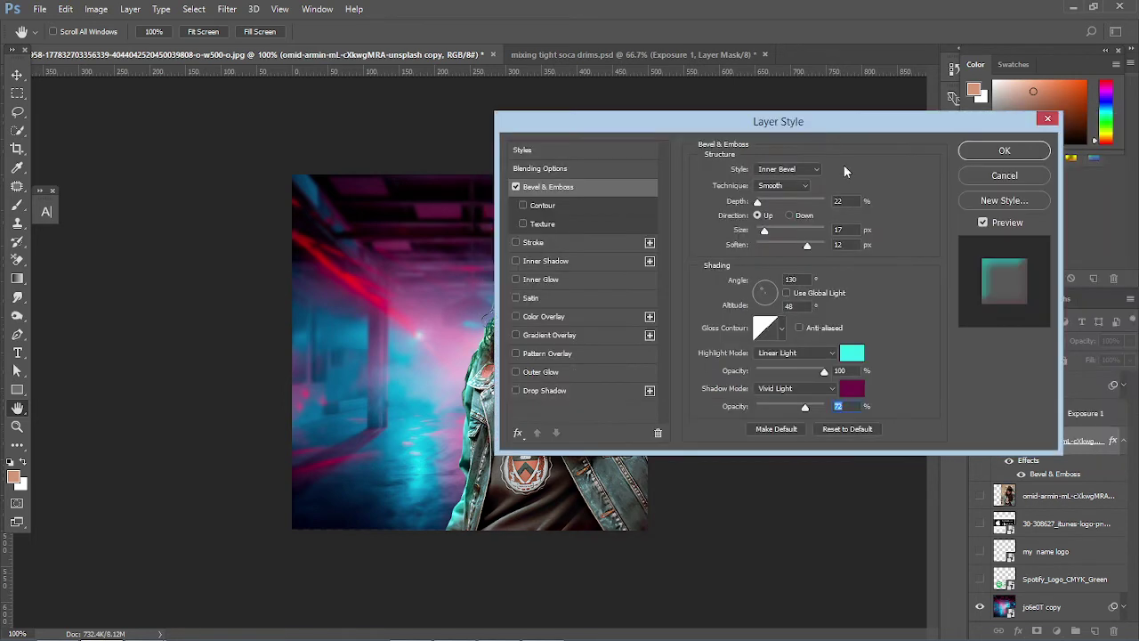
left_click_drag(579, 120, 775, 116)
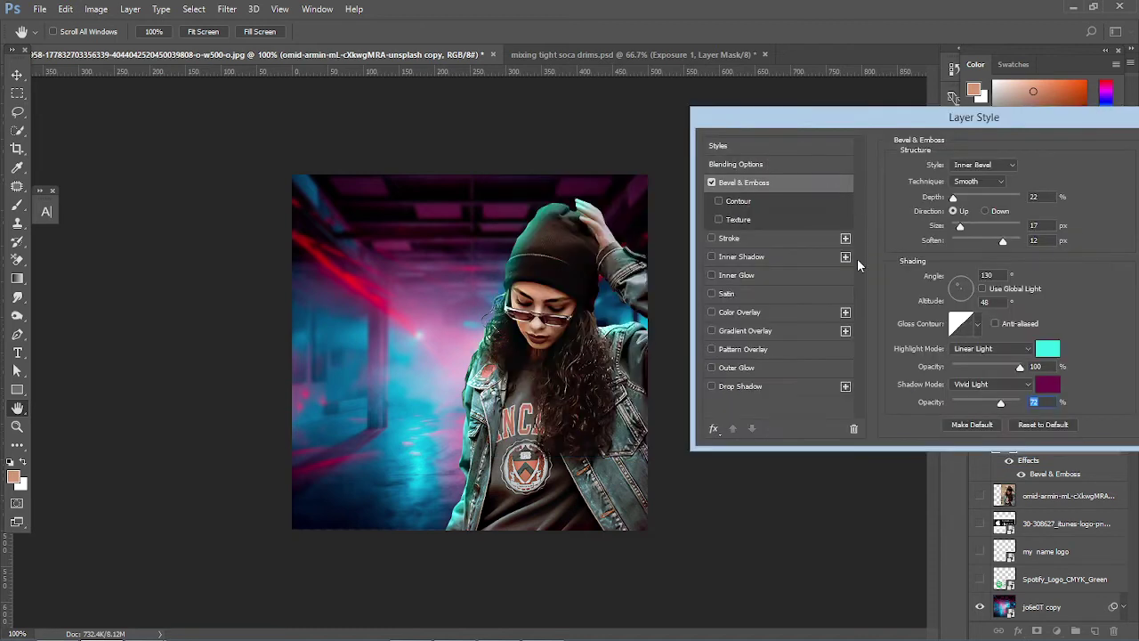
- Turn on Inner Glow with a red sampled from the neon light and 35 px size
left_click(711, 276)
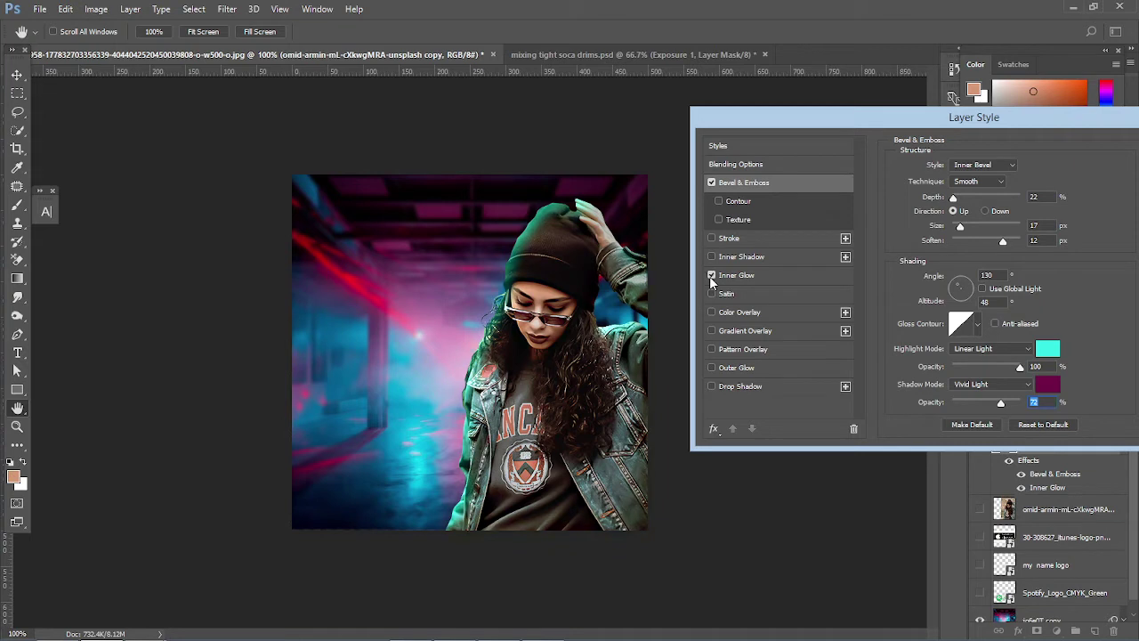
left_click(747, 276)
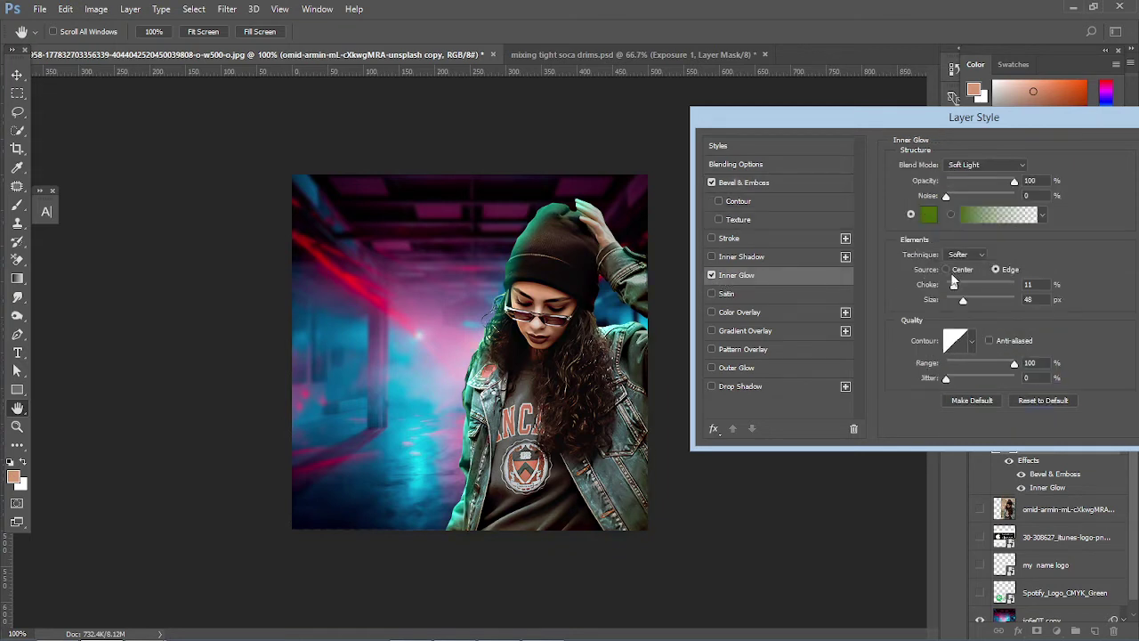
left_click(923, 222)
left_click(358, 274)
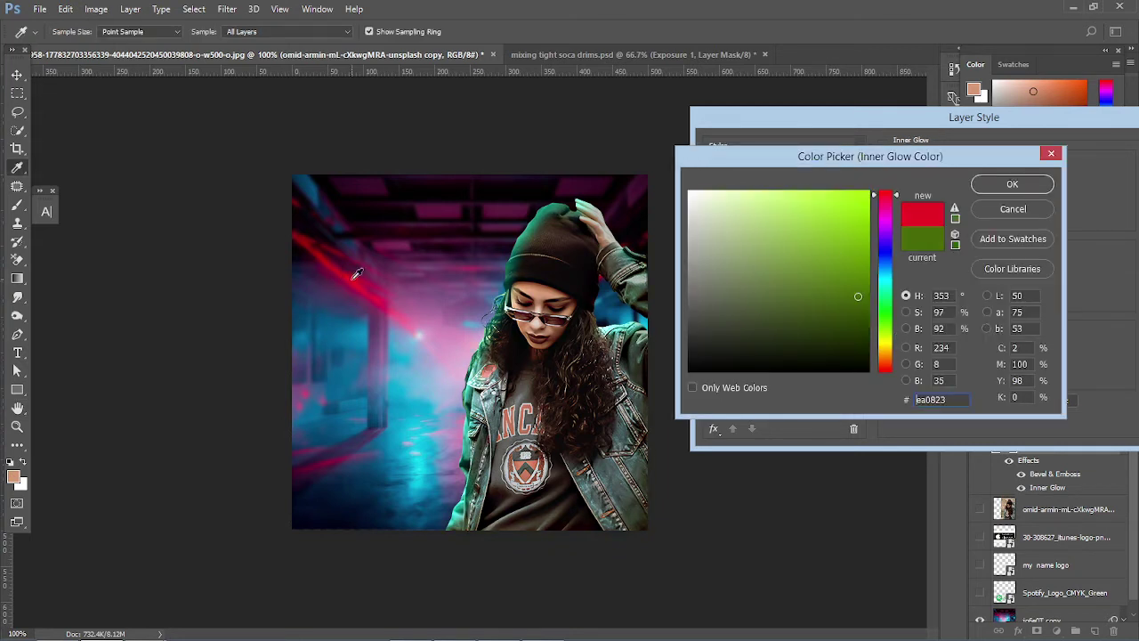
left_click(1025, 188)
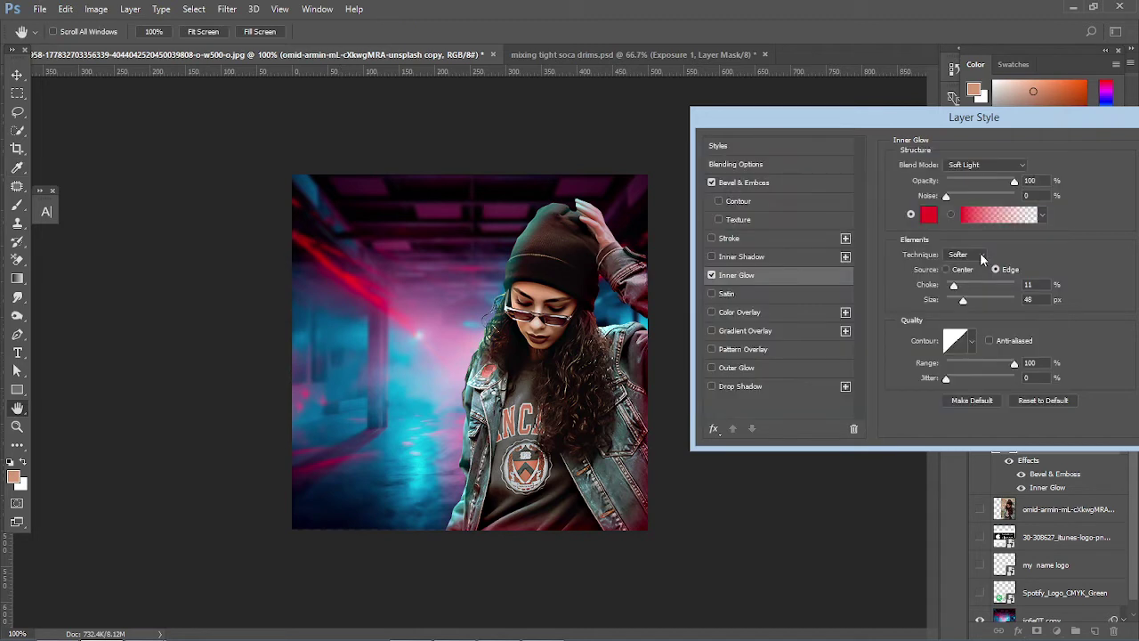
left_click_drag(962, 303, 938, 287)
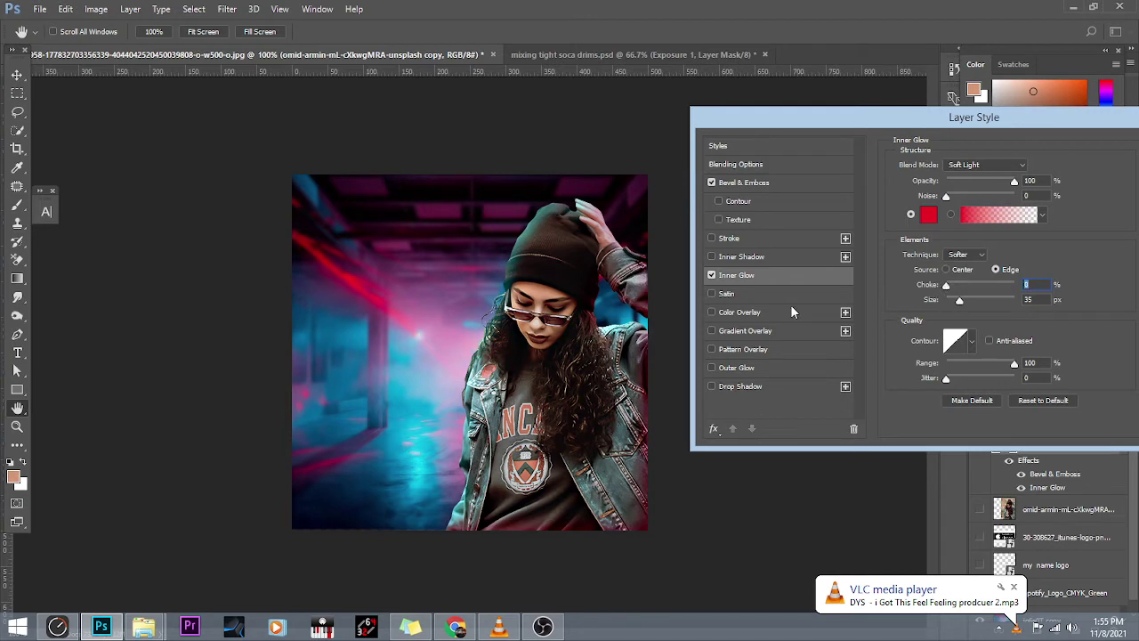
- Make the inner glow orange, larger, sourced from Center, at 30% opacity
left_click(929, 215)
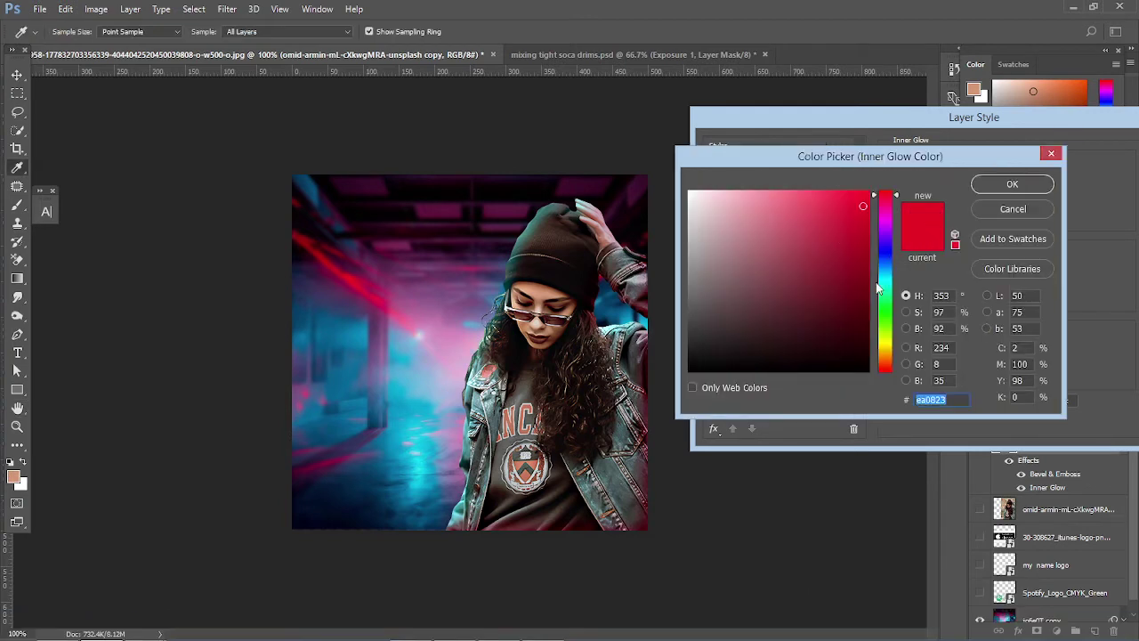
left_click_drag(859, 290, 860, 245)
left_click_drag(885, 254, 858, 191)
left_click(1014, 184)
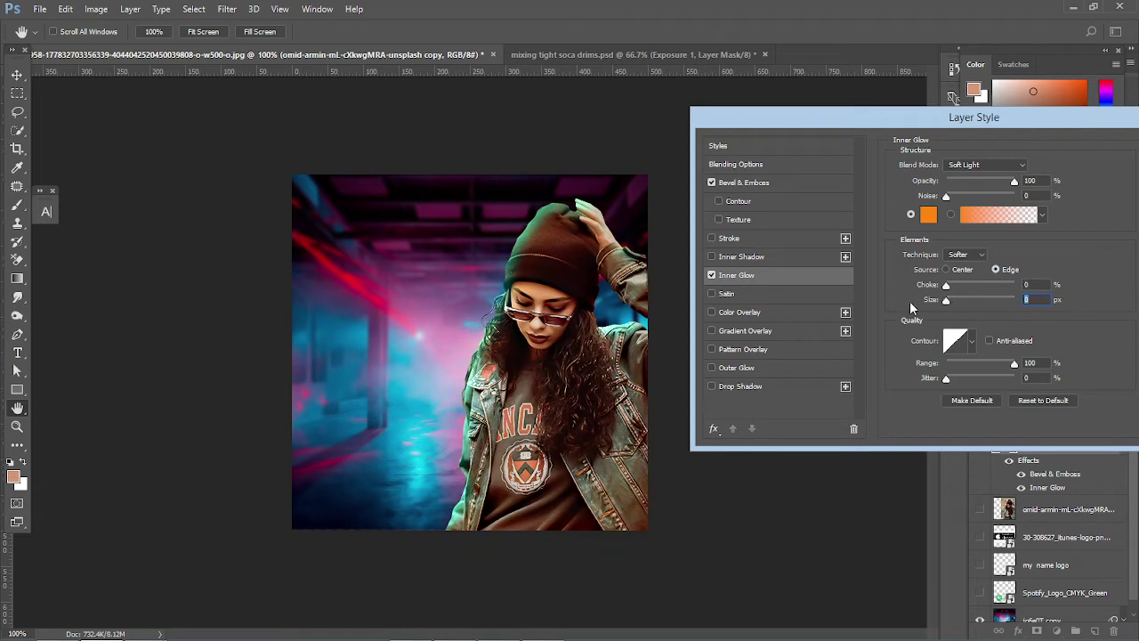
mouse_move(950, 301)
left_mouse_down()
mouse_move(964, 301)
mouse_move(945, 301)
left_mouse_up()
left_click(946, 270)
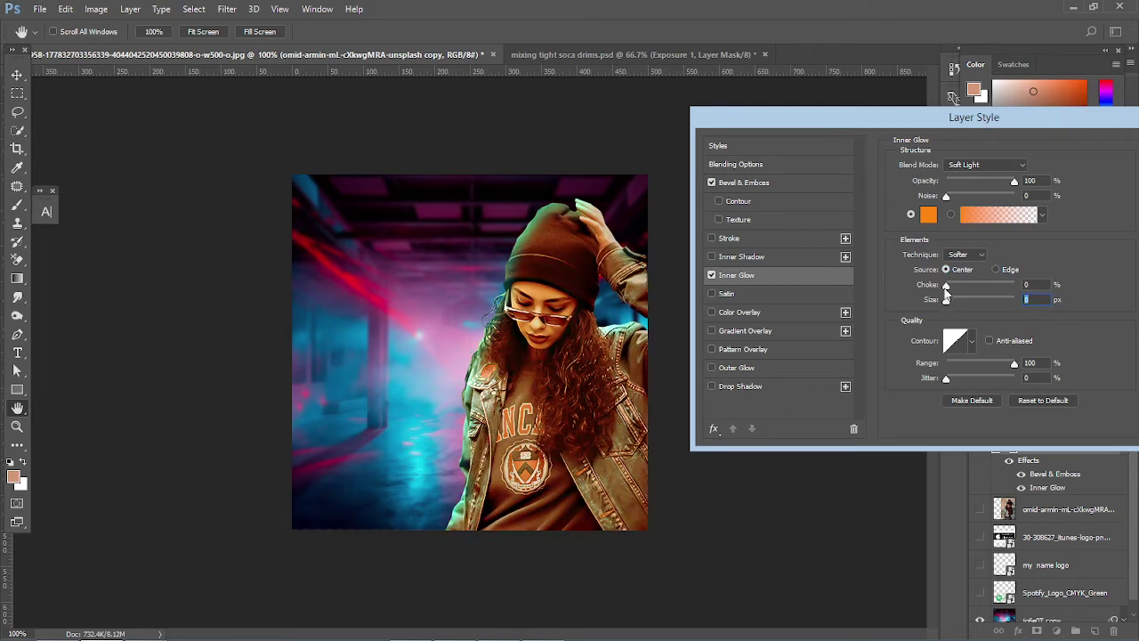
left_click(945, 286)
left_click_drag(1011, 178, 957, 198)
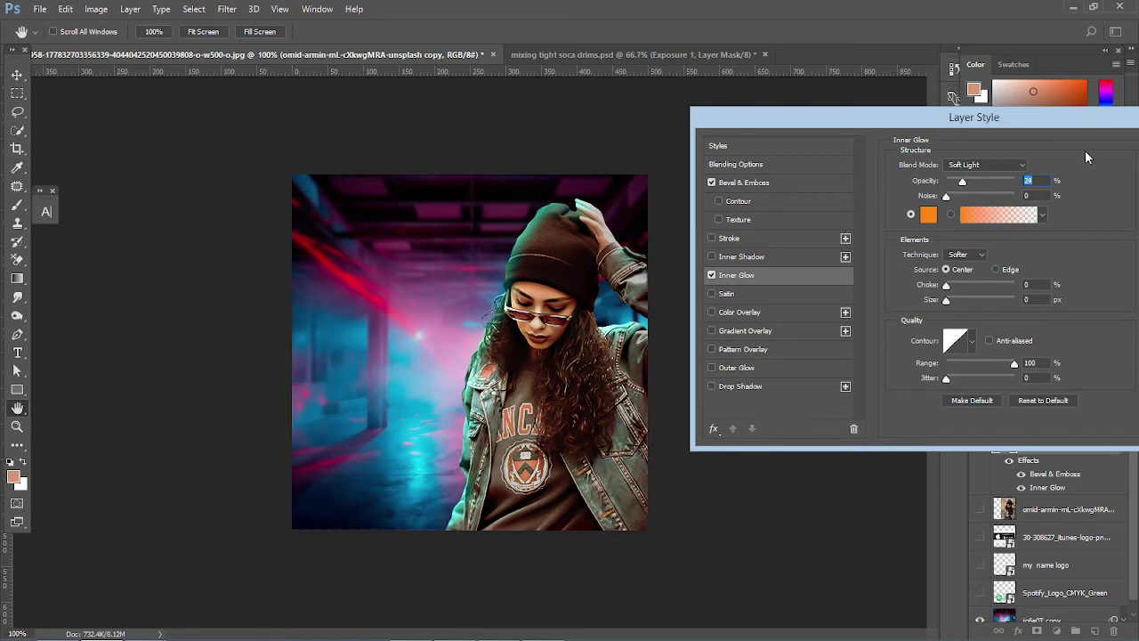
- Shrink the Bevel & Emboss size and apply the layer effects
left_click(774, 185)
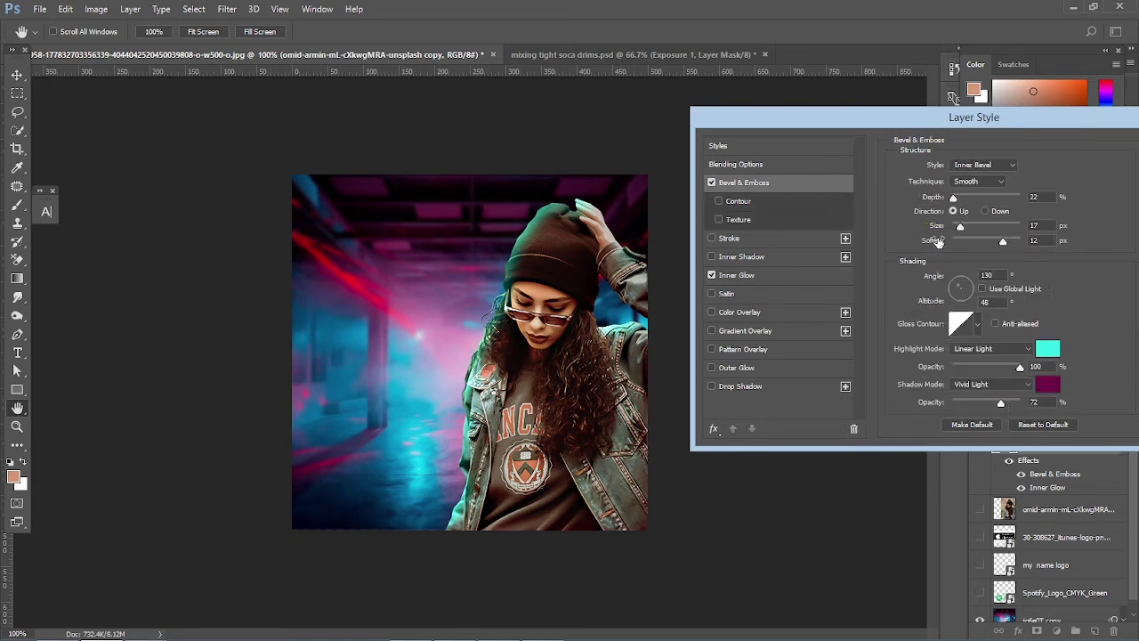
left_click_drag(960, 225, 960, 229)
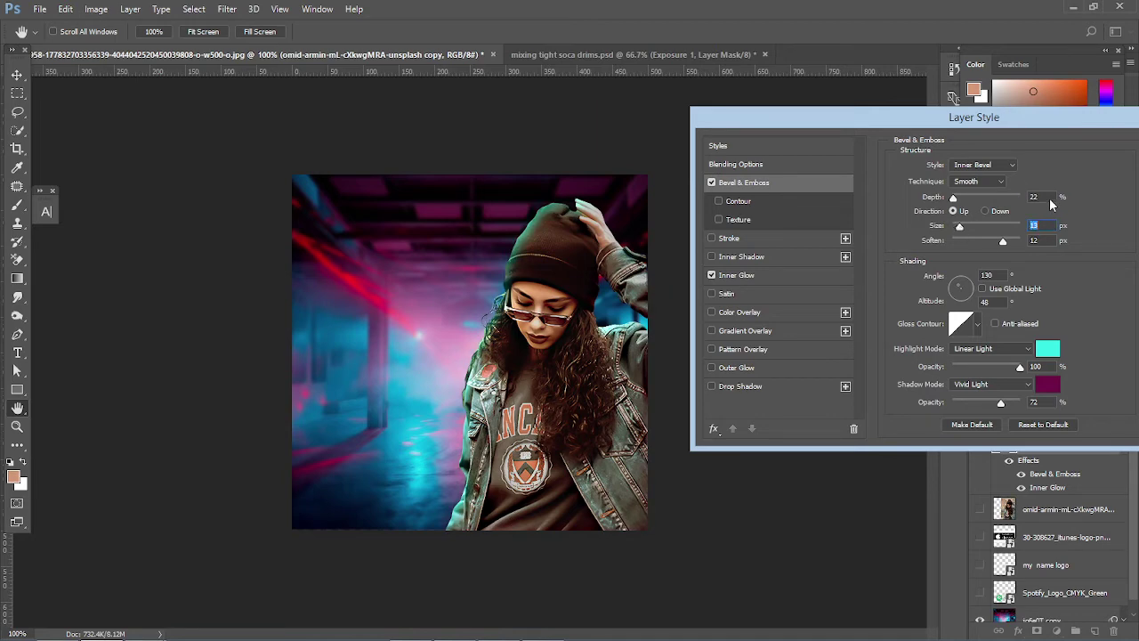
left_click_drag(1004, 125, 816, 133)
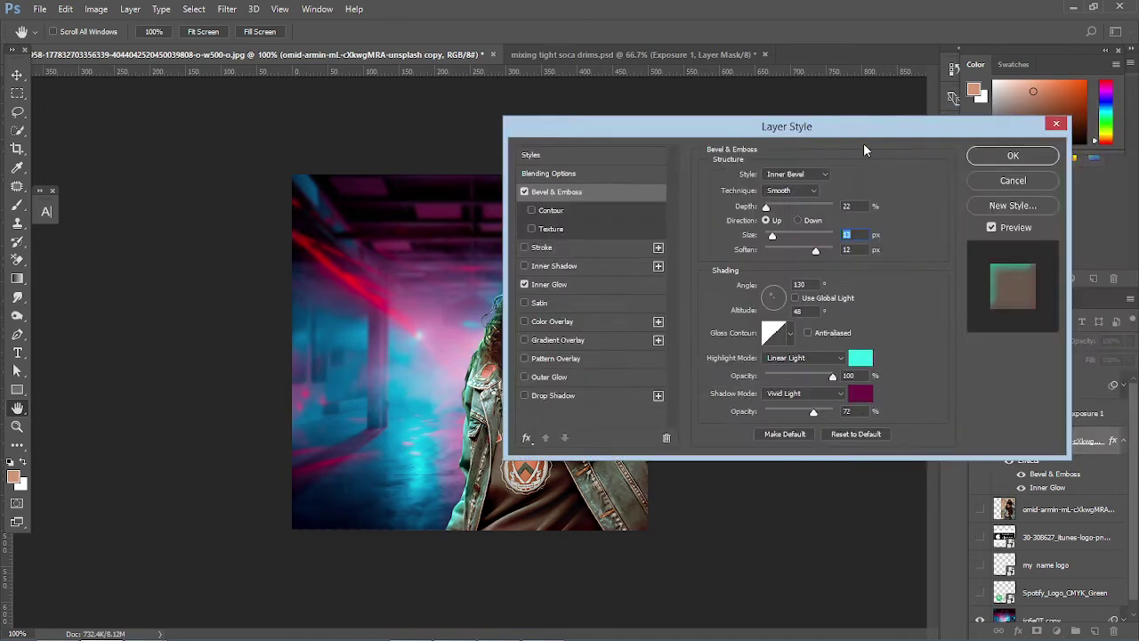
left_click(1014, 156)
- Add an unclipped new layer named glow set to Screen blending
left_click(1124, 441)
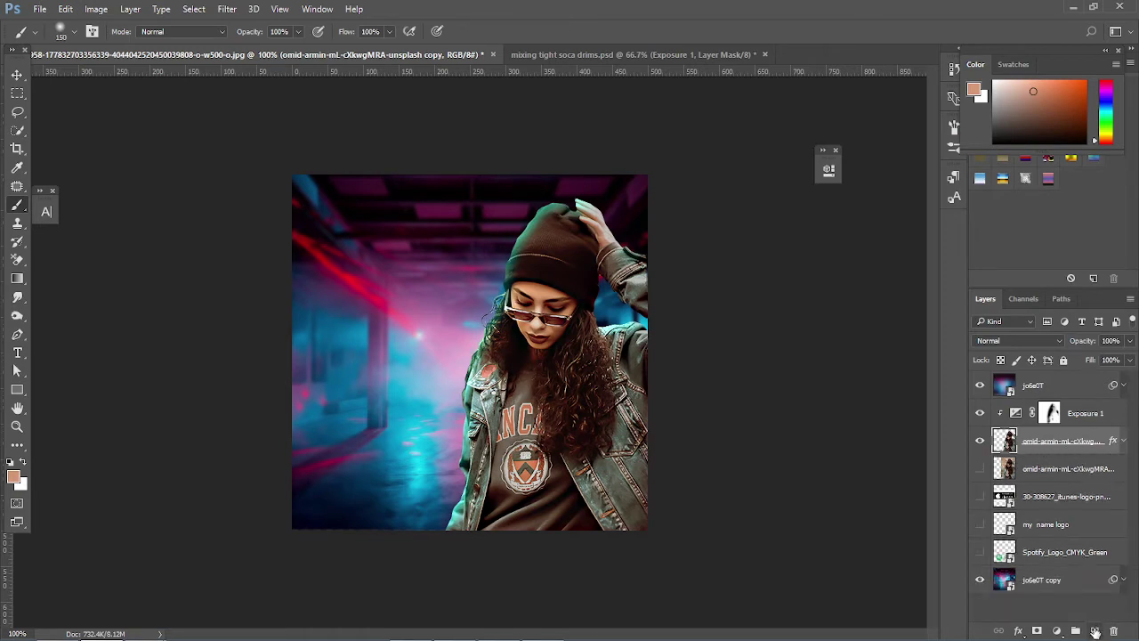
left_click(1094, 631)
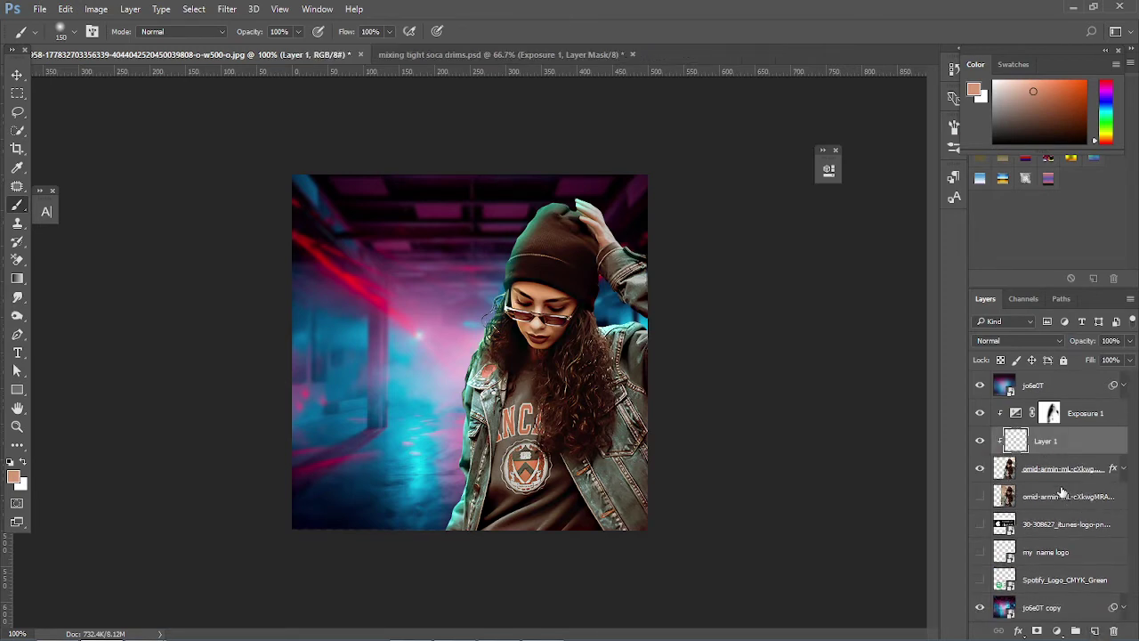
double_click(1045, 441)
key("Return")
right_click(1039, 447)
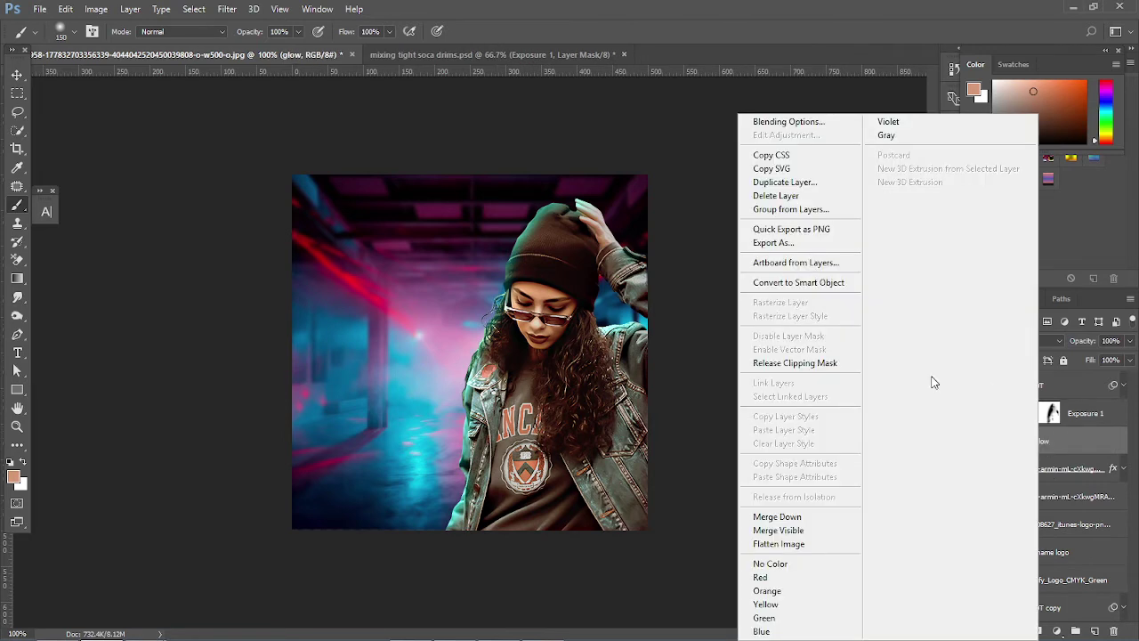
left_click(792, 365)
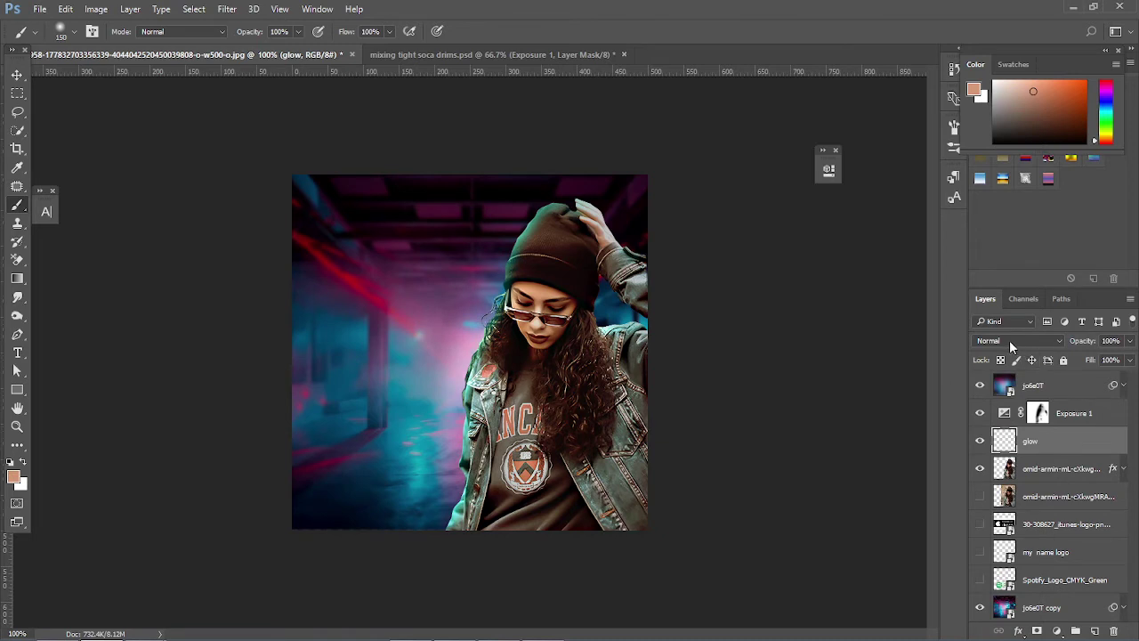
left_click(1009, 340)
left_click(1025, 434)
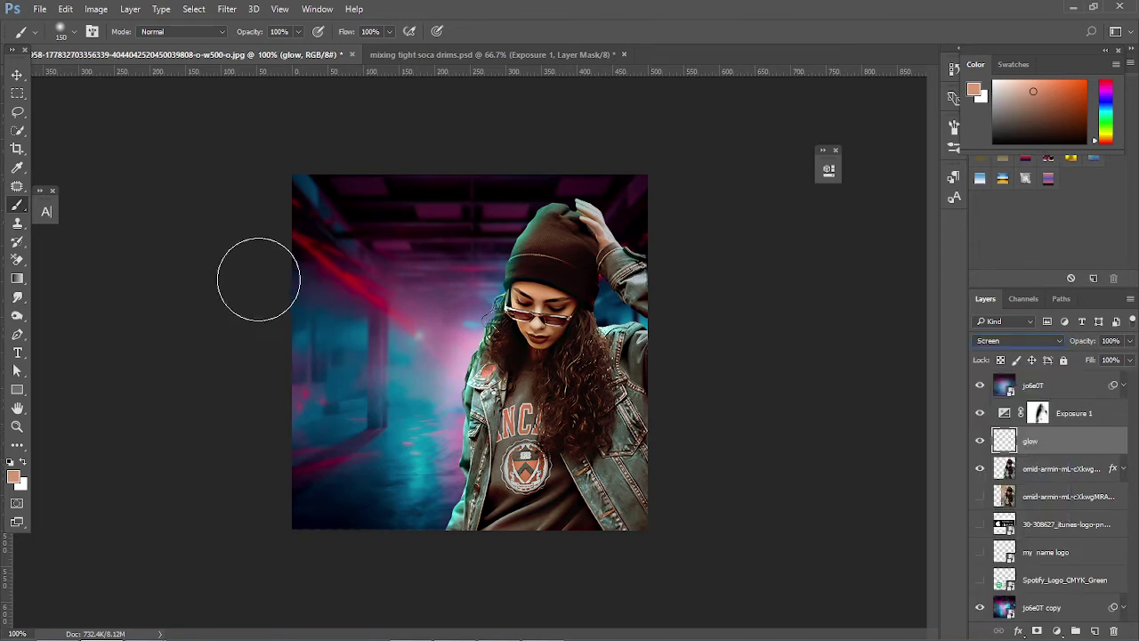
- Paint a bright blue 29a4ee glow beside her face at 77% flow, then add Layer 1
left_click(477, 320, "alt")
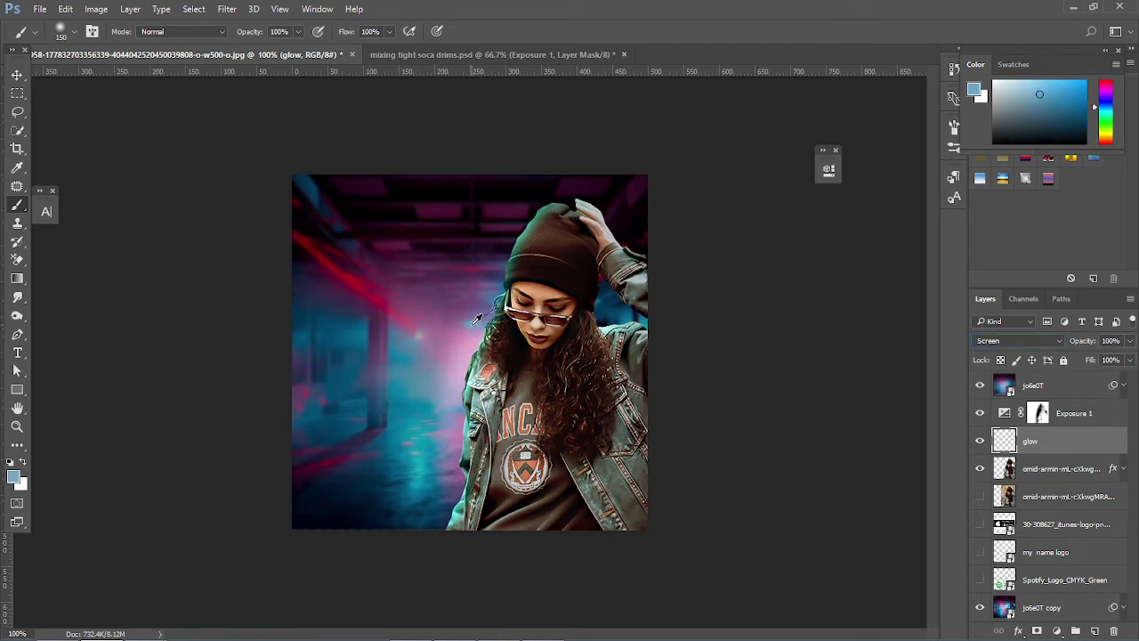
left_click(13, 478)
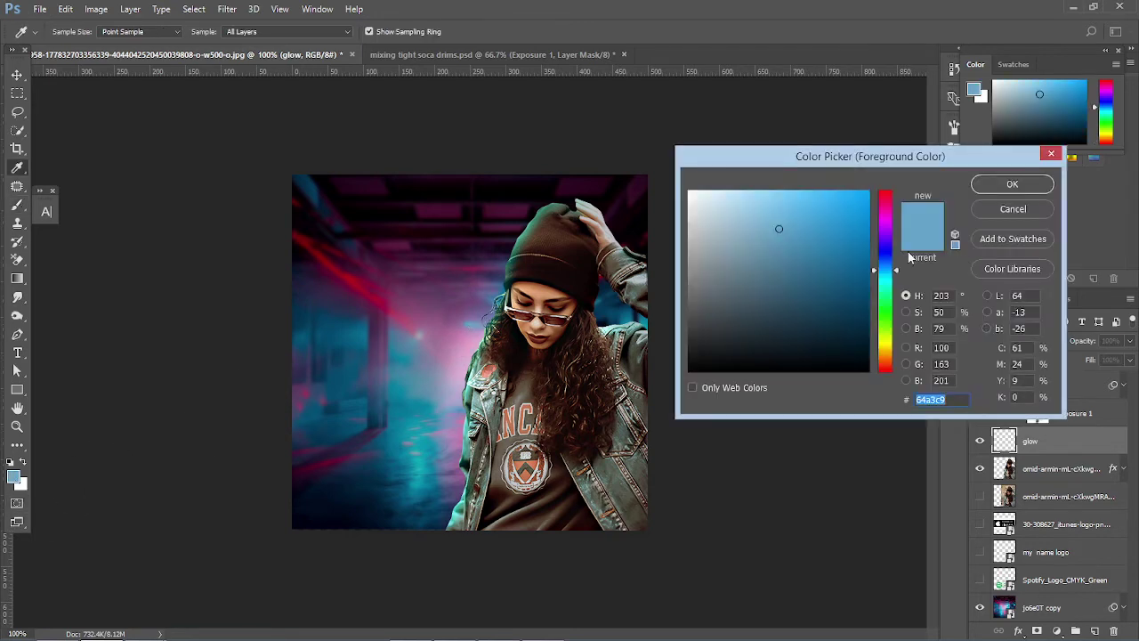
left_click_drag(782, 227, 837, 203)
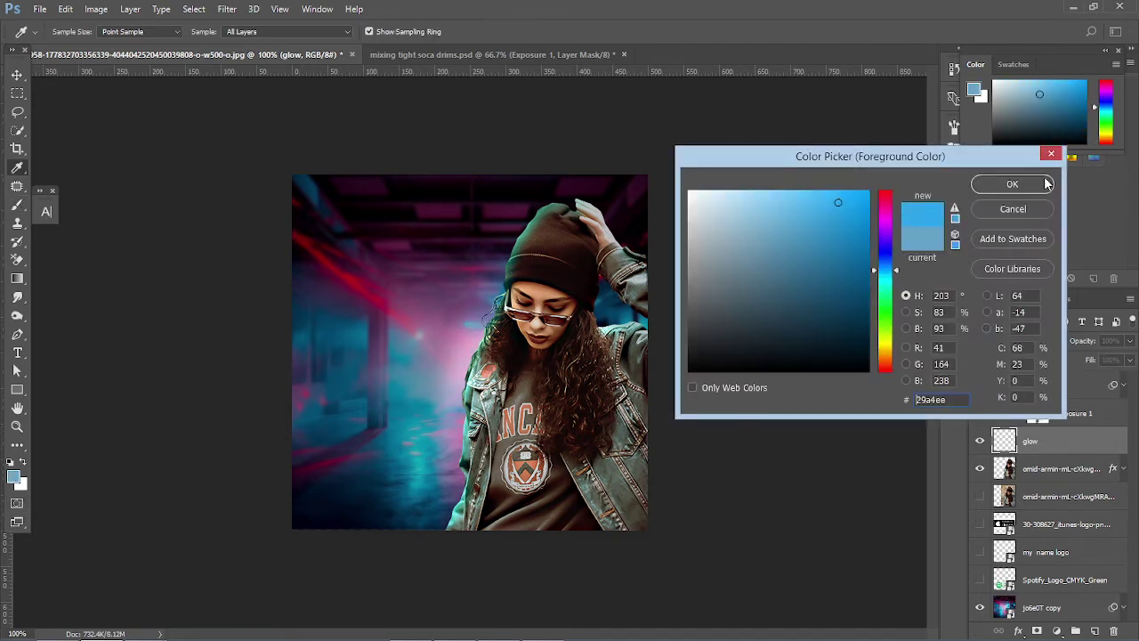
key("Return")
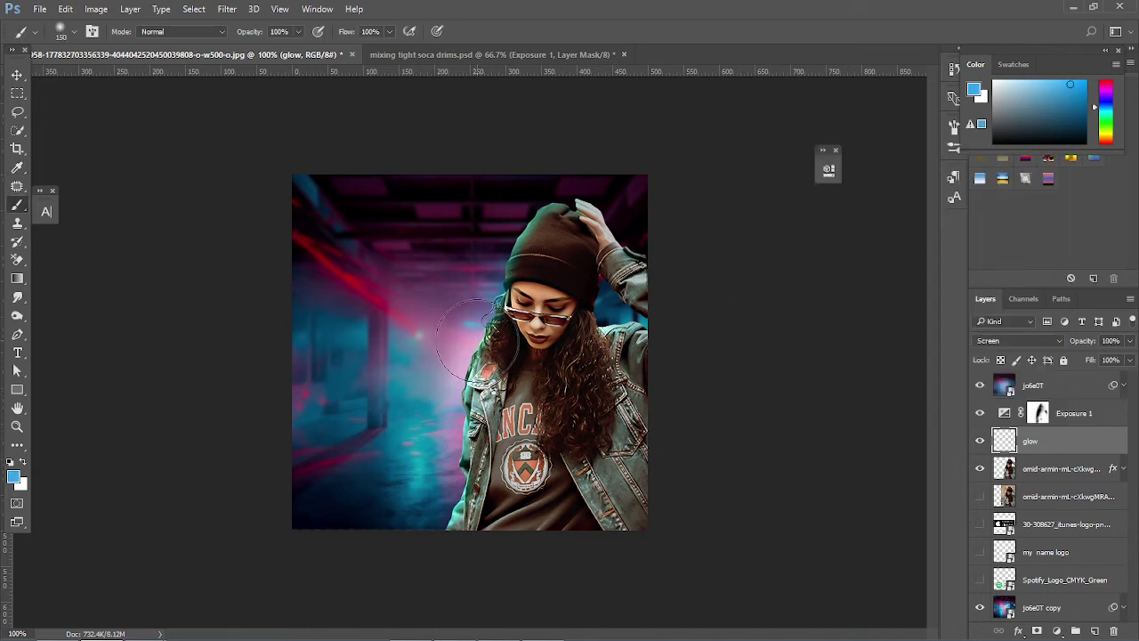
left_click(483, 335)
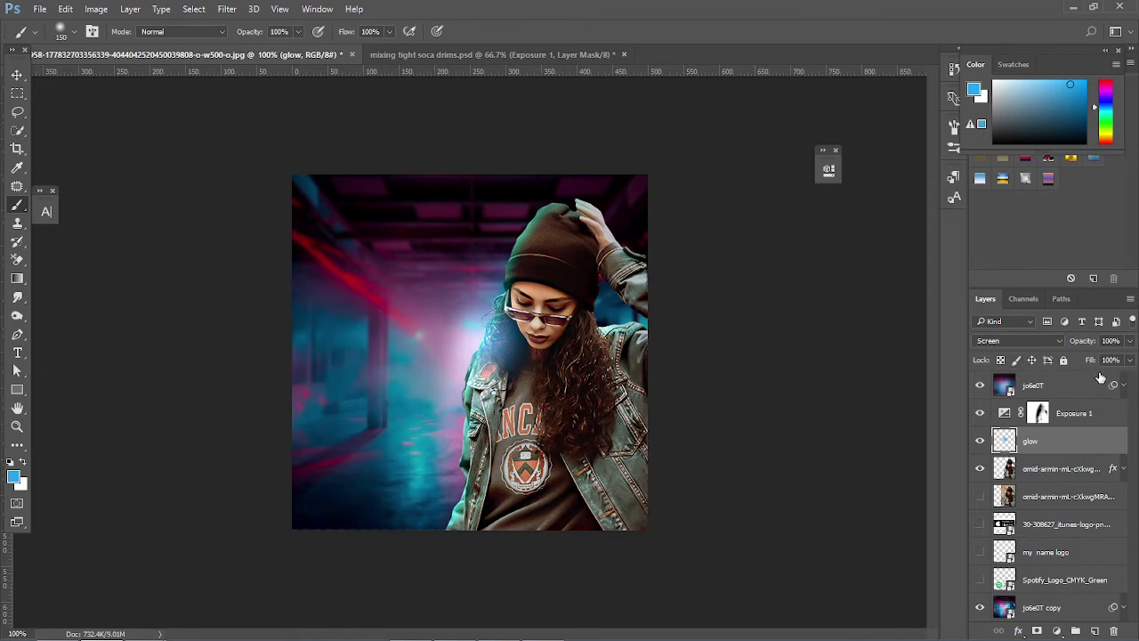
left_click_drag(344, 33, 325, 38)
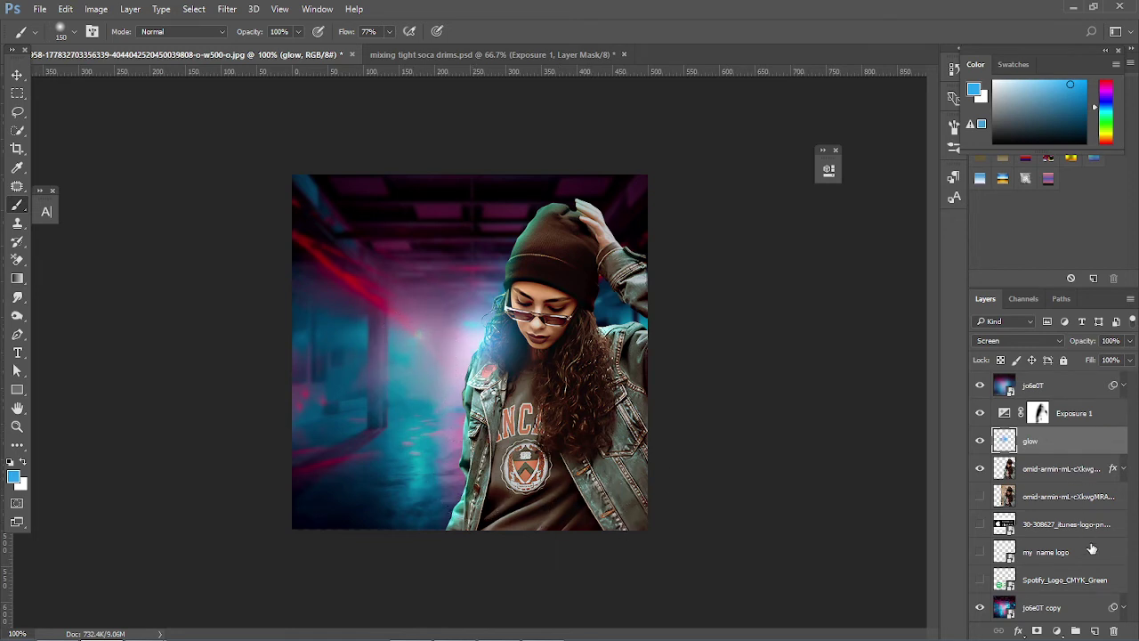
left_click(1095, 631)
left_click(1013, 341)
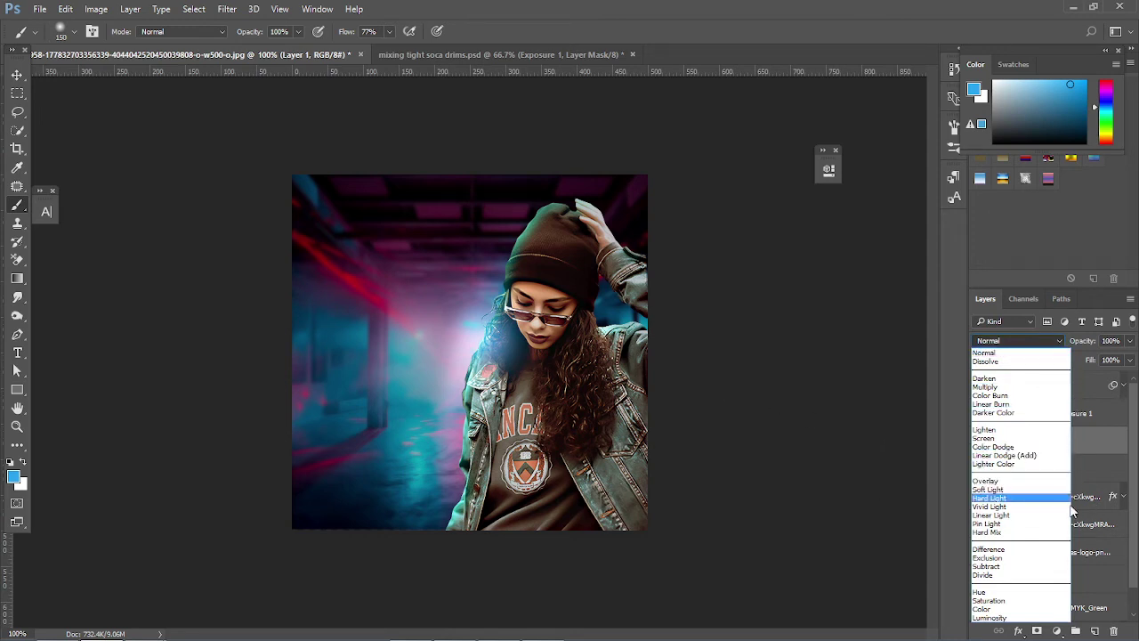
- Paint a faint glow over her shoulder on Layer 1, switching it from Soft Light to Screen
left_click(1004, 490)
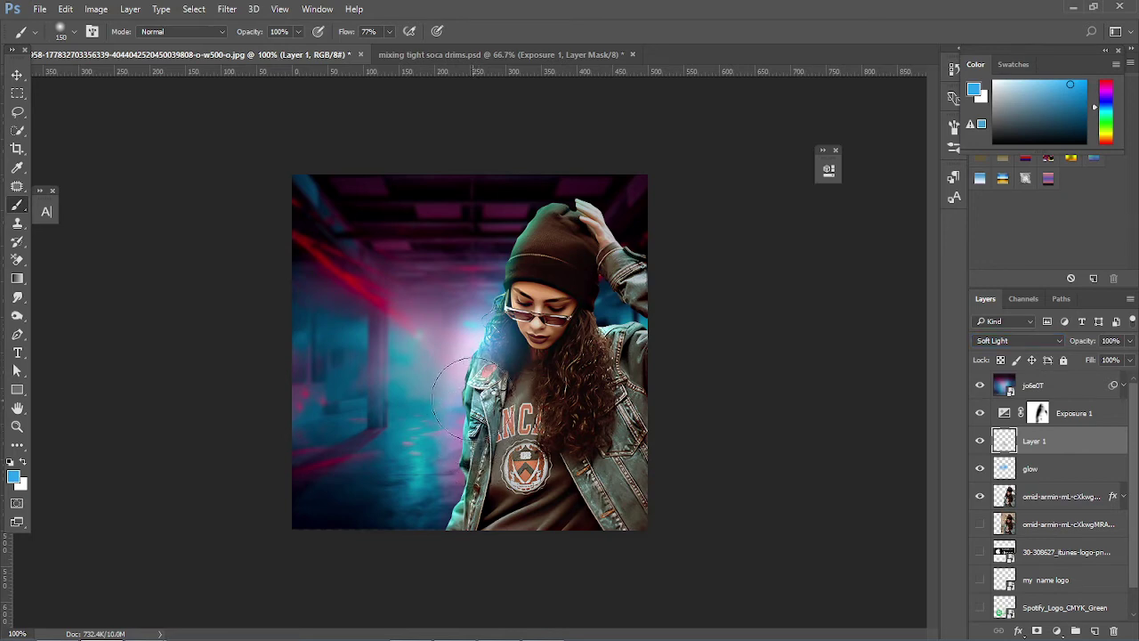
left_click_drag(617, 321, 610, 332)
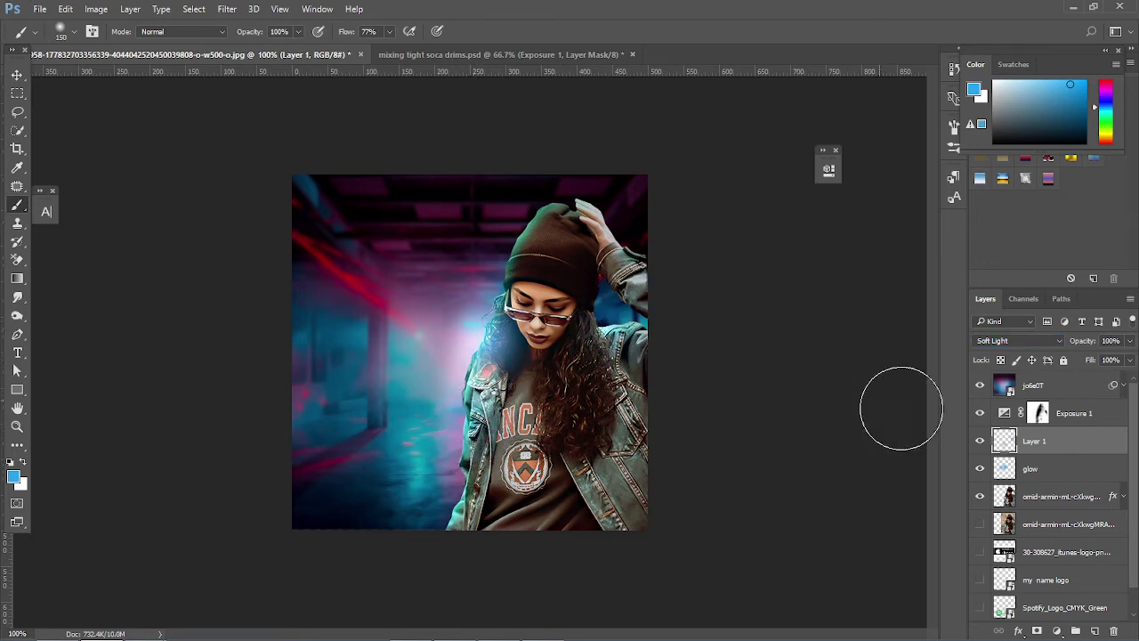
left_click(1005, 344)
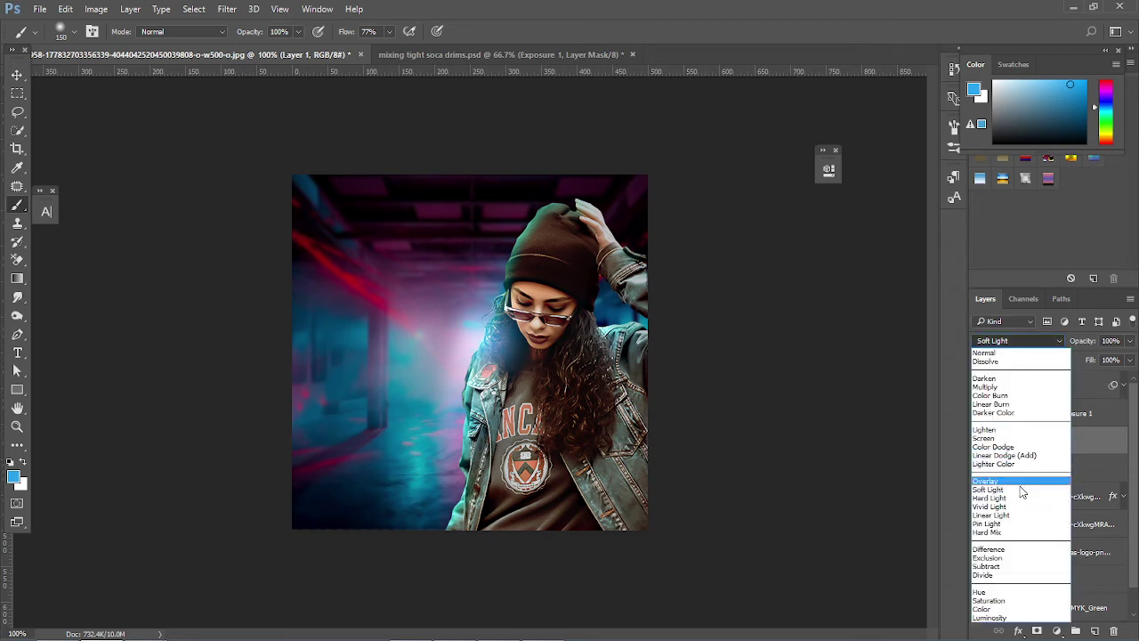
left_click(1020, 438)
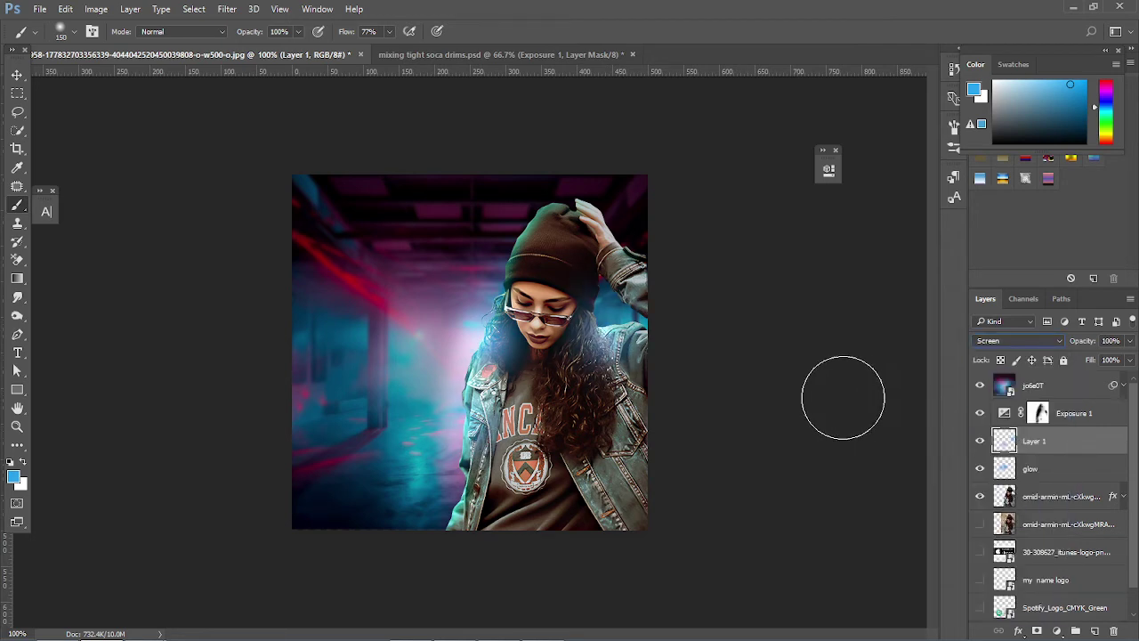
- Select the topmost jo6e0T layer and add an empty Layer 2 above it
left_click_drag(1134, 501, 1135, 531)
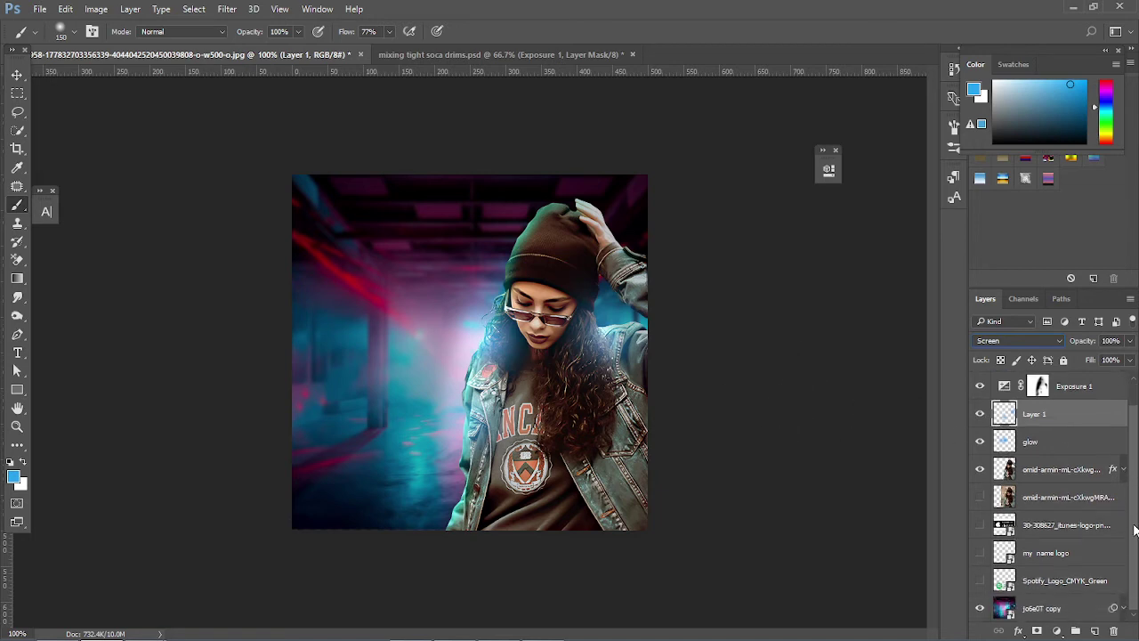
scroll(1132, 522, "up", 1)
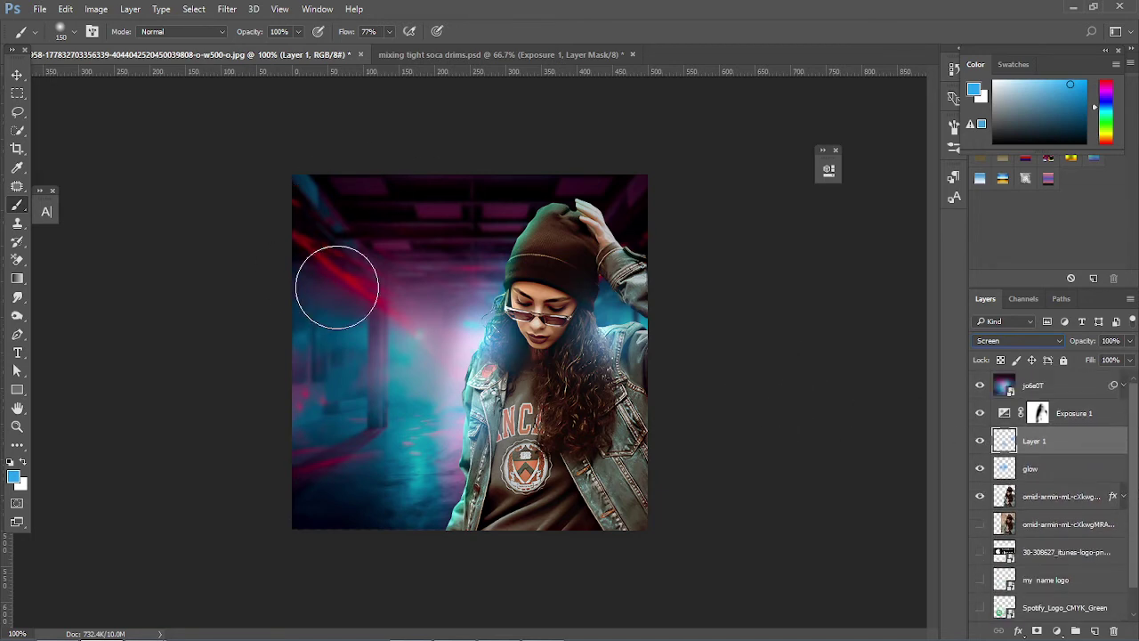
left_click(1061, 384)
left_click(1094, 630)
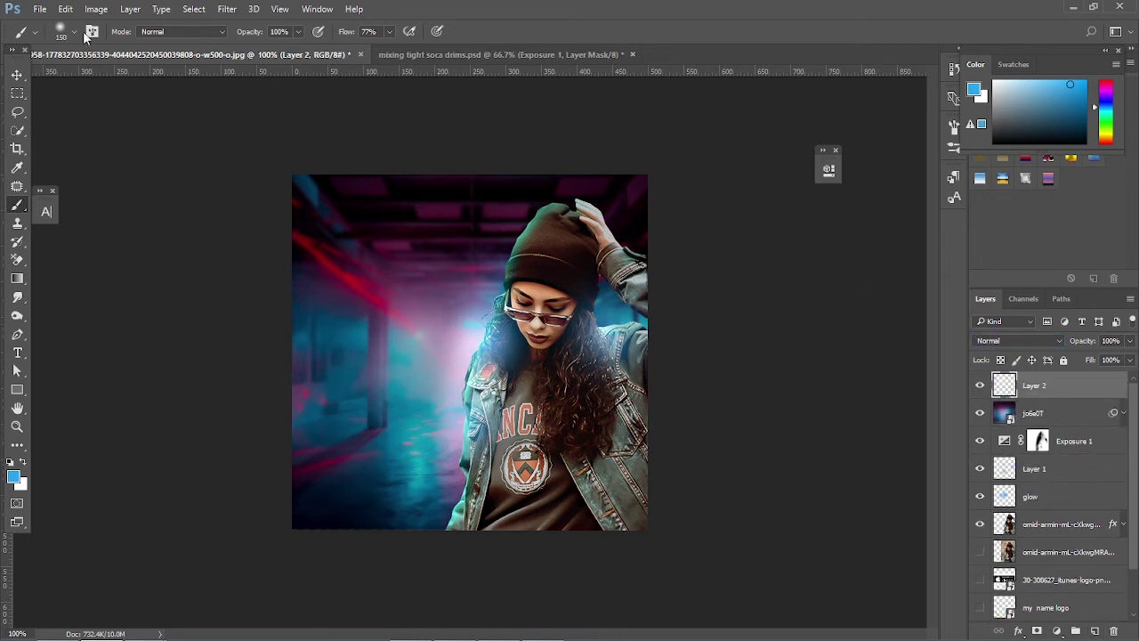
- Fill Layer 2 with solid black and add a white layer mask to it
left_click(64, 9)
left_click(119, 230)
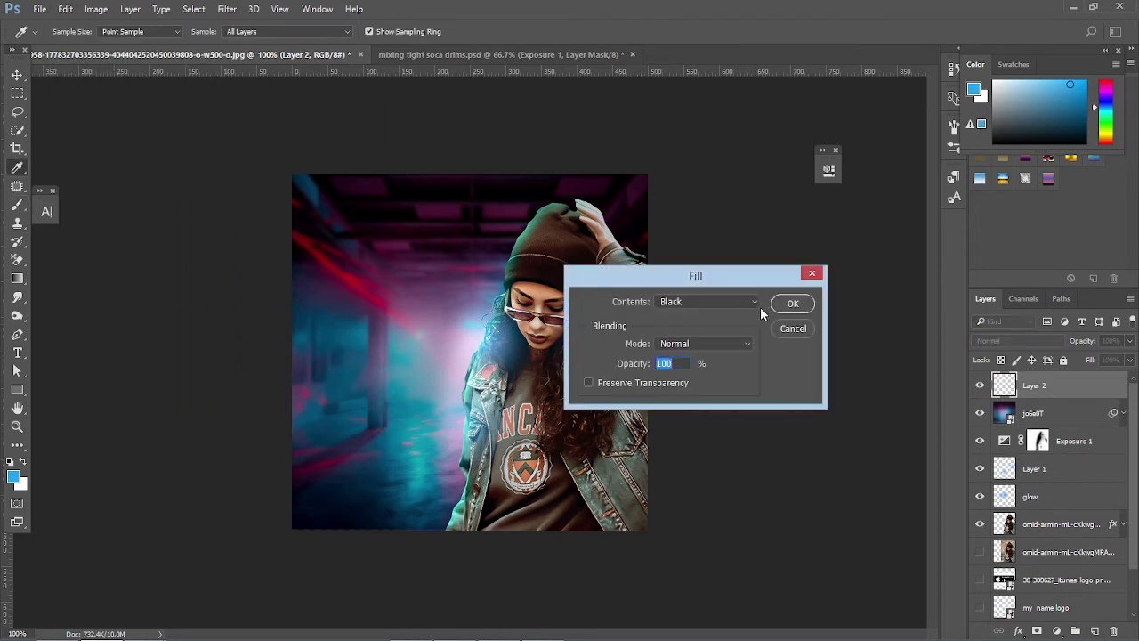
left_click(786, 306)
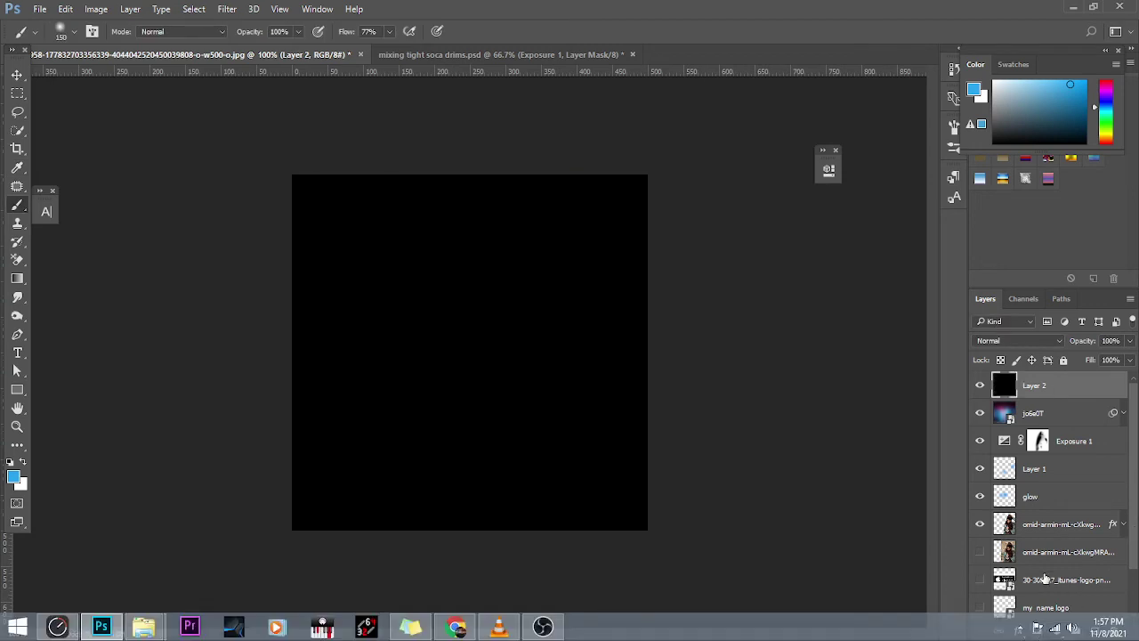
left_click(1037, 630)
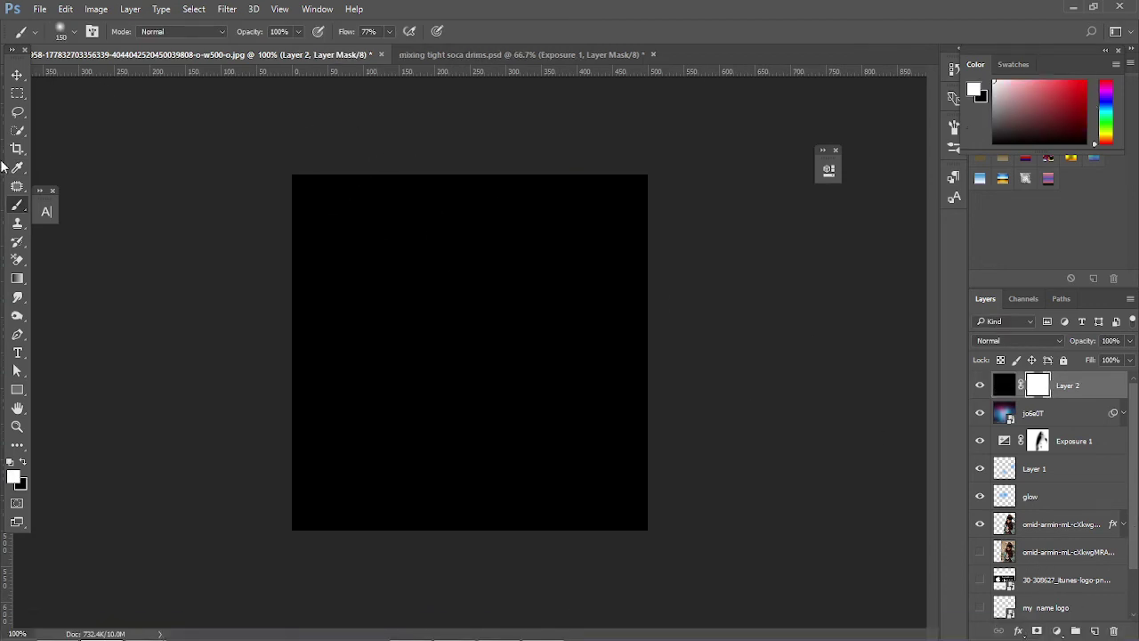
- Set up the regular brush at size 400 with low flow and black as the painting colour
right_click(15, 208)
left_click(88, 209)
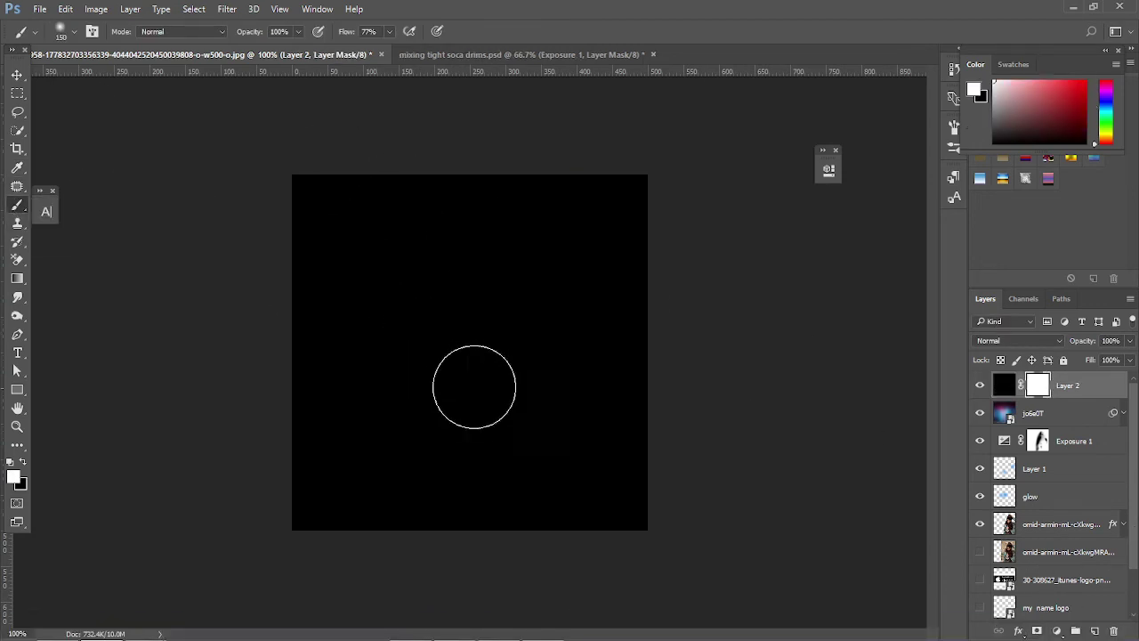
key("bracketright")
key("bracketright")
key("bracketright")
key("bracketright")
key("bracketright")
key("bracketright")
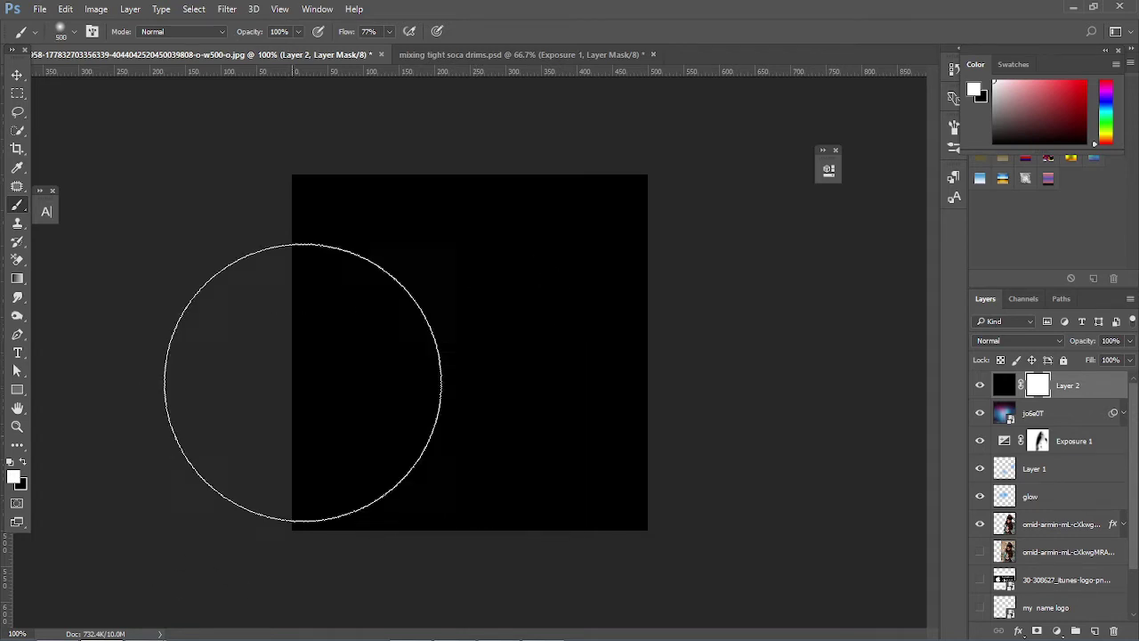
left_click_drag(354, 31, 324, 36)
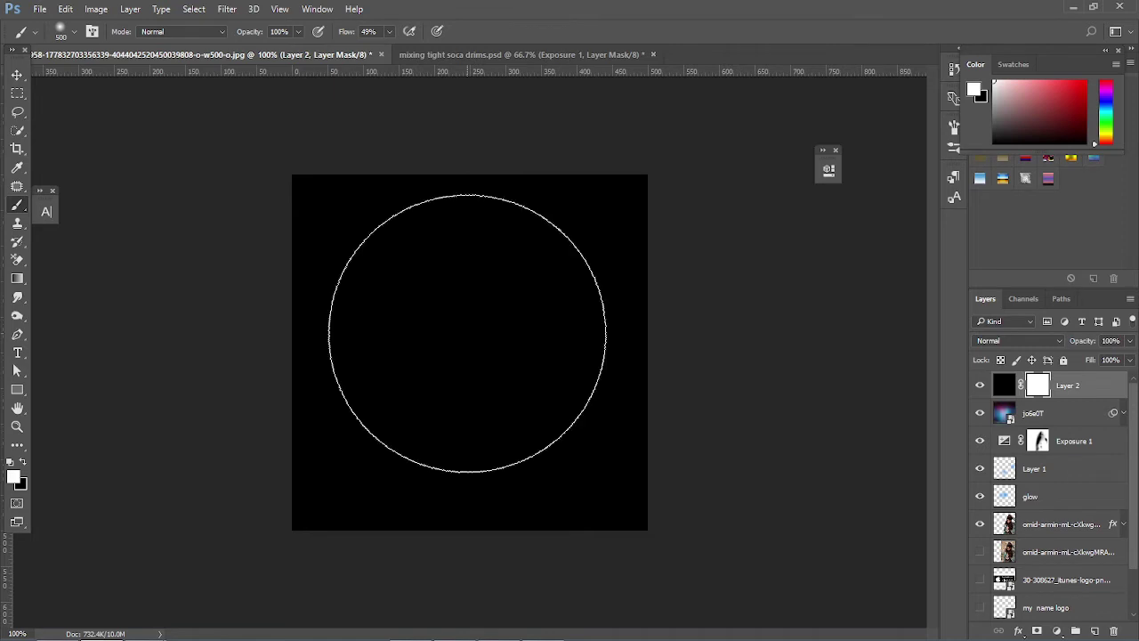
key("bracketleft")
key("bracketleft")
key("bracketleft")
key("x")
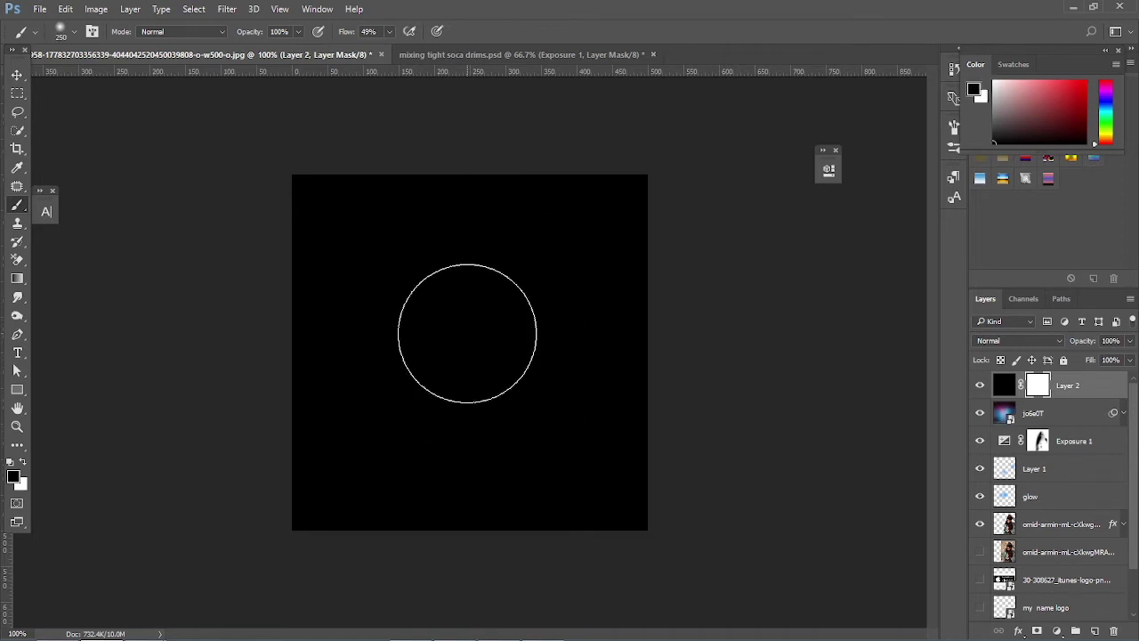
key("bracketright")
key("bracketright")
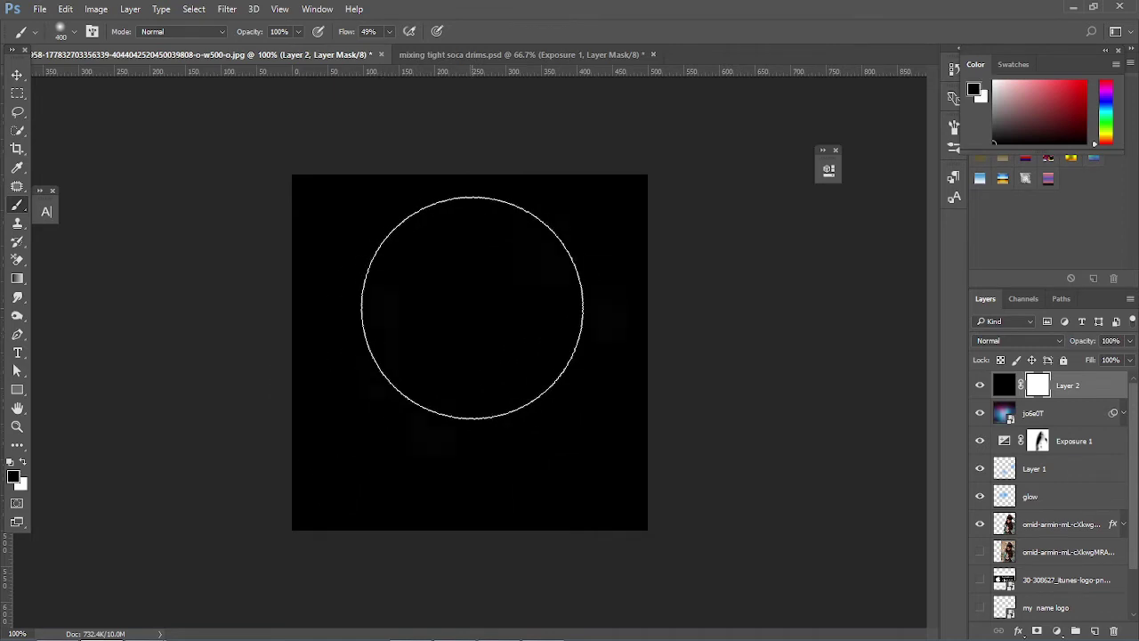
- Paint out the mask's centre and upper-left hair edge, then toggle Layer 2 to compare the vignette
left_click(470, 314)
mouse_move(470, 314)
left_mouse_down()
mouse_move(429, 302)
mouse_move(499, 334)
mouse_move(507, 351)
mouse_move(455, 389)
mouse_move(415, 245)
mouse_move(508, 235)
mouse_move(436, 247)
mouse_move(373, 298)
mouse_move(375, 470)
mouse_move(547, 462)
mouse_move(542, 453)
mouse_move(518, 465)
mouse_move(570, 333)
mouse_move(558, 261)
mouse_move(575, 337)
mouse_move(540, 253)
mouse_move(520, 261)
mouse_move(501, 299)
mouse_move(455, 458)
mouse_move(573, 451)
left_mouse_up()
key("bracketleft")
key("bracketleft")
key("bracketleft")
key("bracketleft")
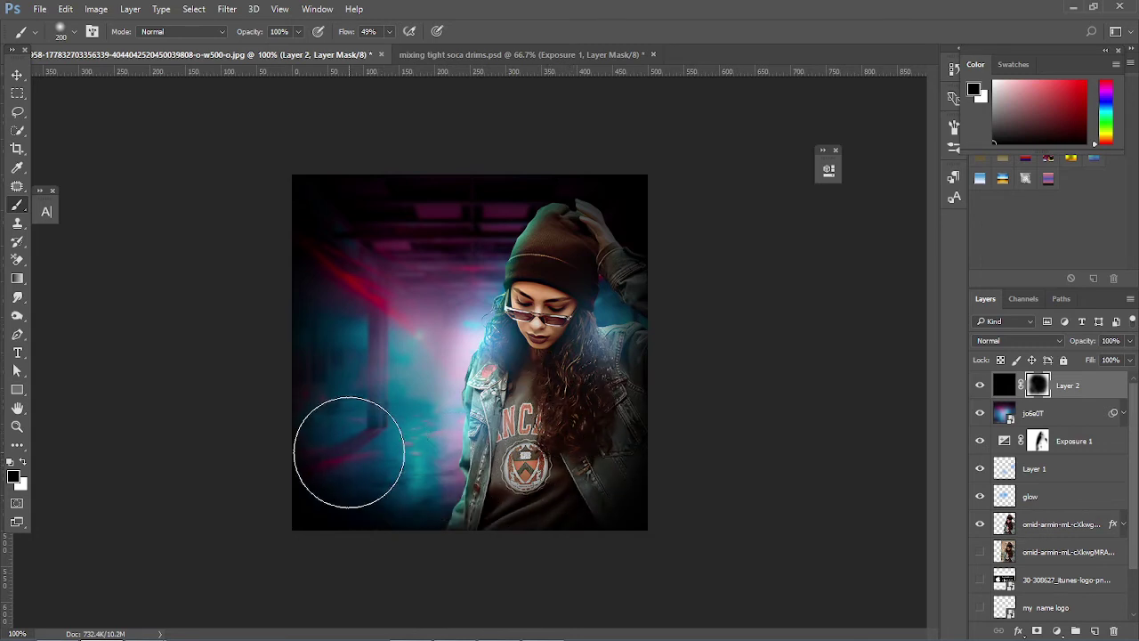
mouse_move(341, 279)
left_mouse_down()
mouse_move(378, 253)
mouse_move(440, 274)
mouse_move(409, 341)
mouse_move(516, 323)
mouse_move(445, 459)
mouse_move(395, 489)
mouse_move(369, 480)
mouse_move(357, 475)
mouse_move(546, 390)
mouse_move(550, 260)
mouse_move(566, 250)
mouse_move(574, 261)
mouse_move(557, 246)
mouse_move(527, 262)
mouse_move(574, 266)
mouse_move(588, 362)
mouse_move(579, 390)
mouse_move(541, 275)
mouse_move(484, 401)
mouse_move(375, 474)
mouse_move(356, 362)
mouse_move(376, 250)
mouse_move(436, 231)
mouse_move(591, 245)
mouse_move(568, 439)
mouse_move(586, 453)
mouse_move(563, 338)
left_mouse_up()
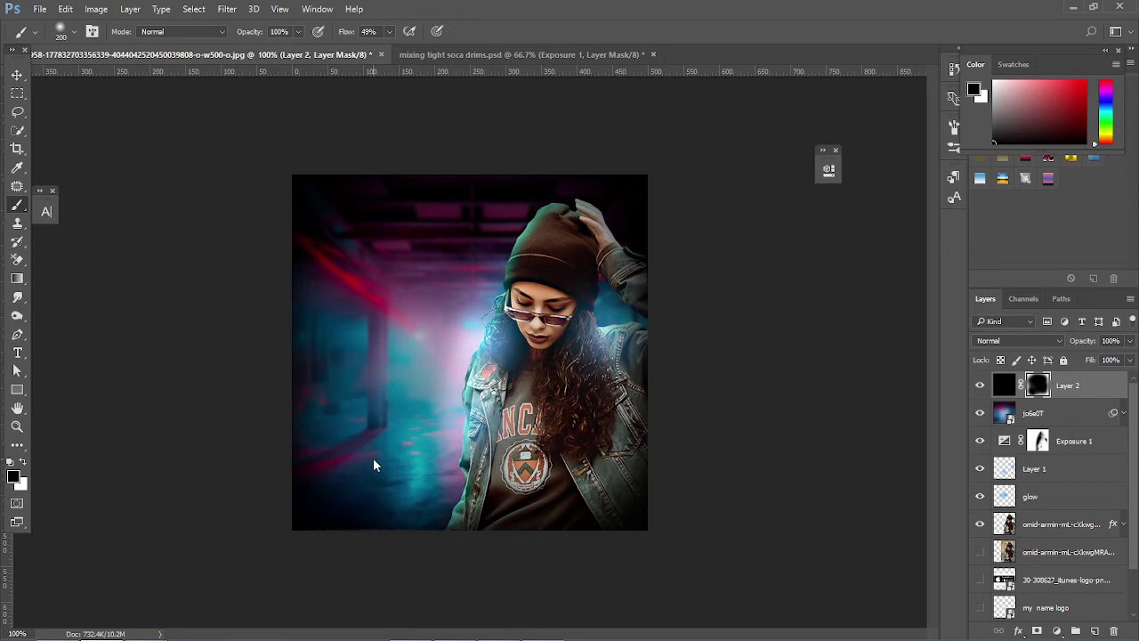
left_click(982, 385)
left_click(980, 385)
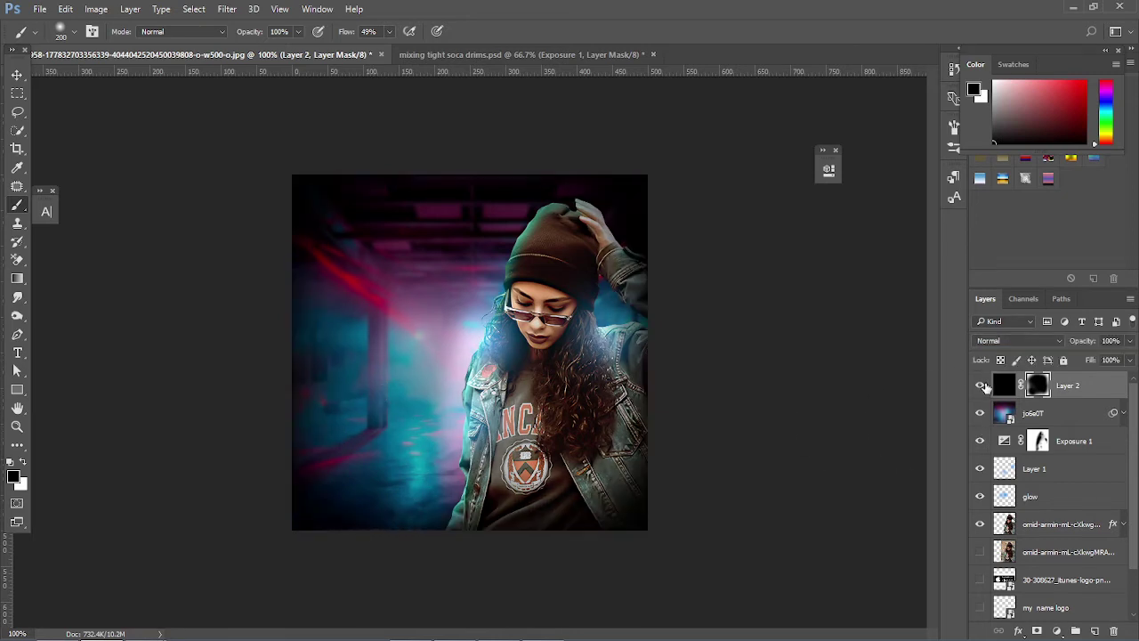
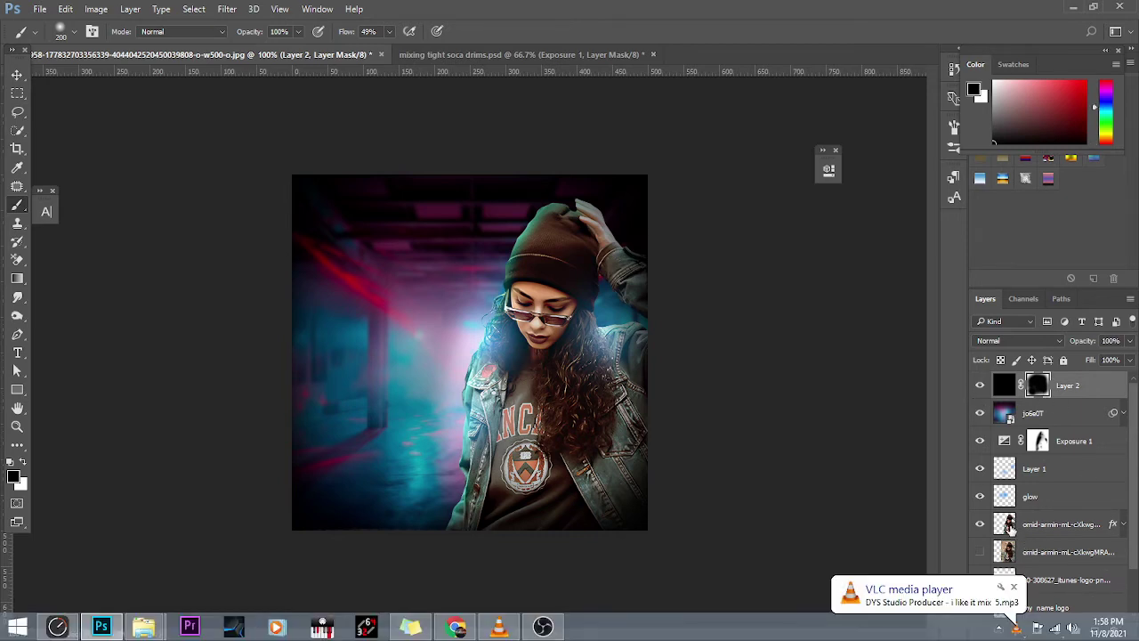
- Clip a Brightness/Contrast adjustment at 43 to the woman's layer and open Fill set to Black
left_click(1009, 528)
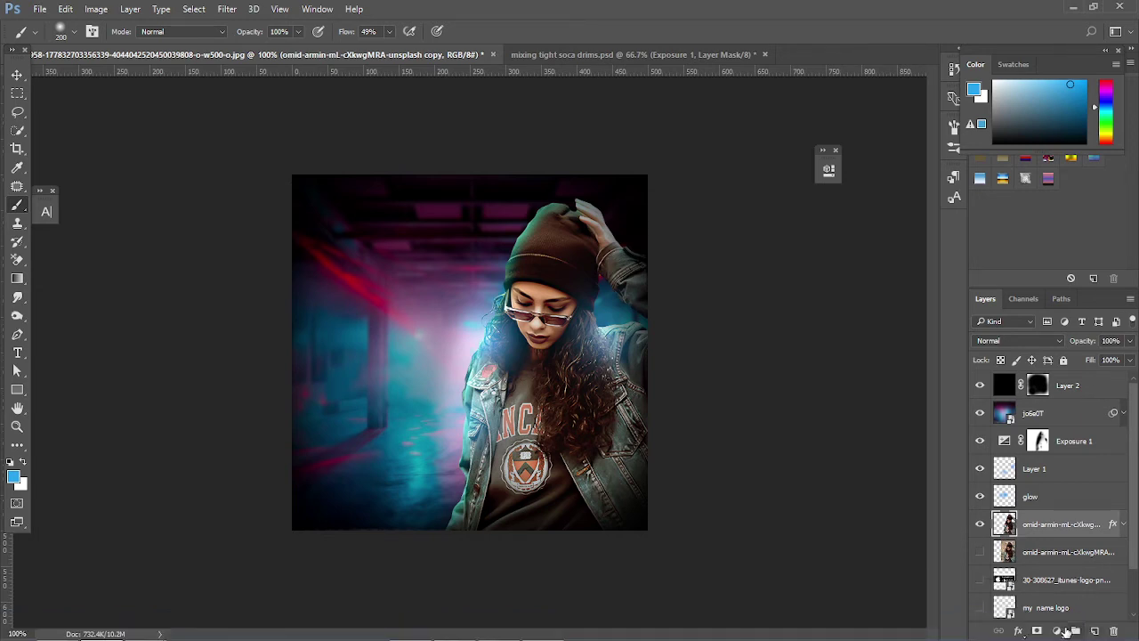
left_click(1057, 630)
left_click(1058, 374)
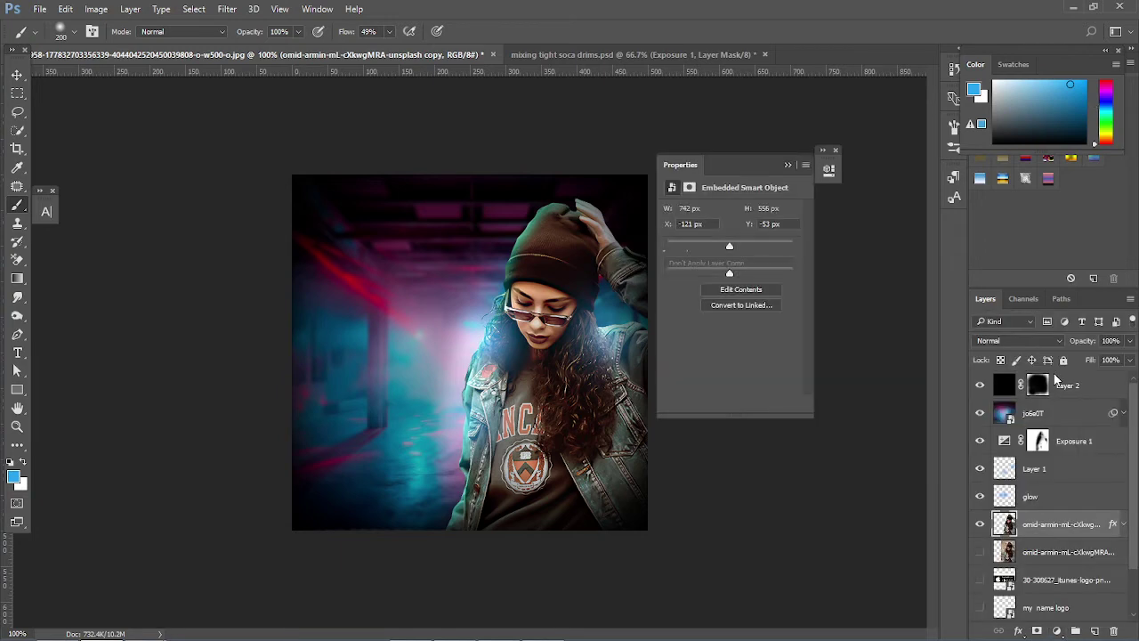
left_click(702, 405)
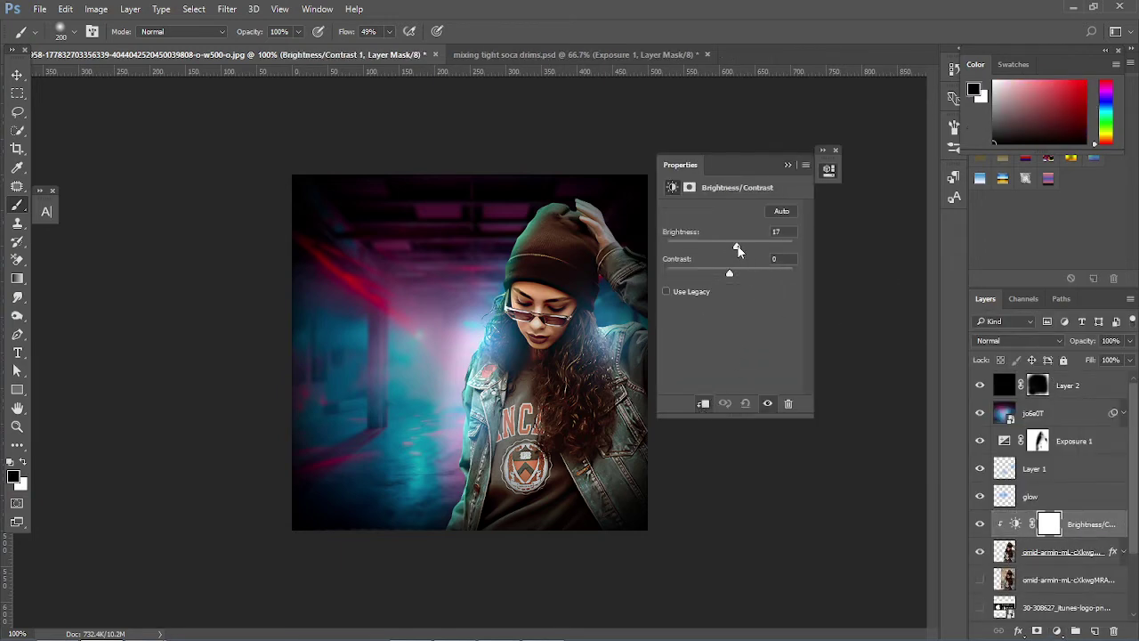
left_click_drag(736, 248, 749, 250)
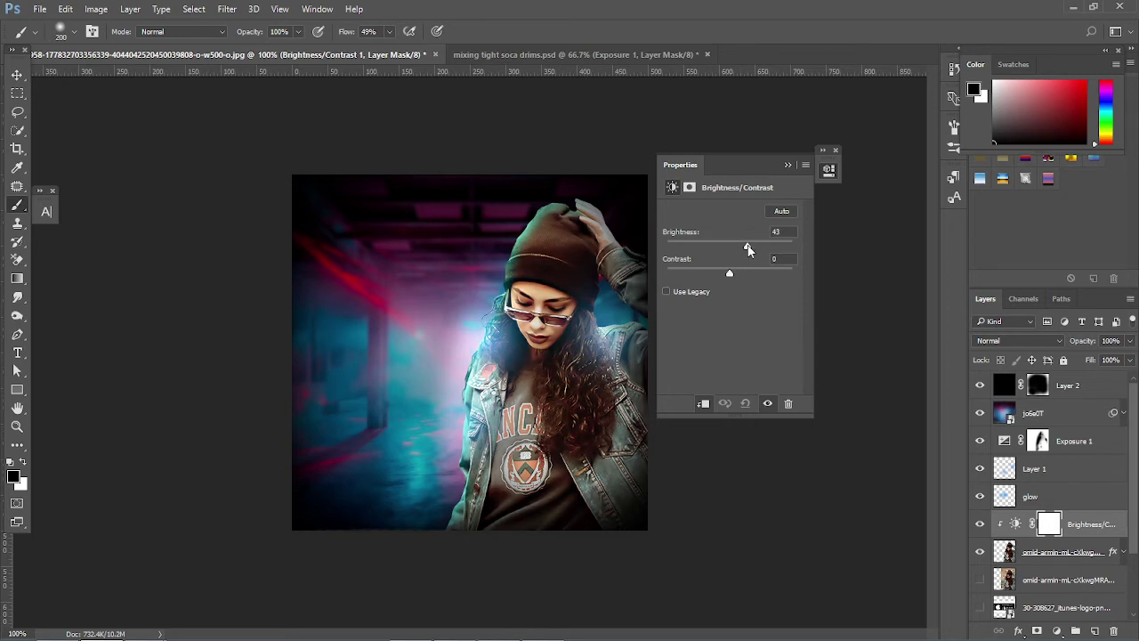
left_click(788, 166)
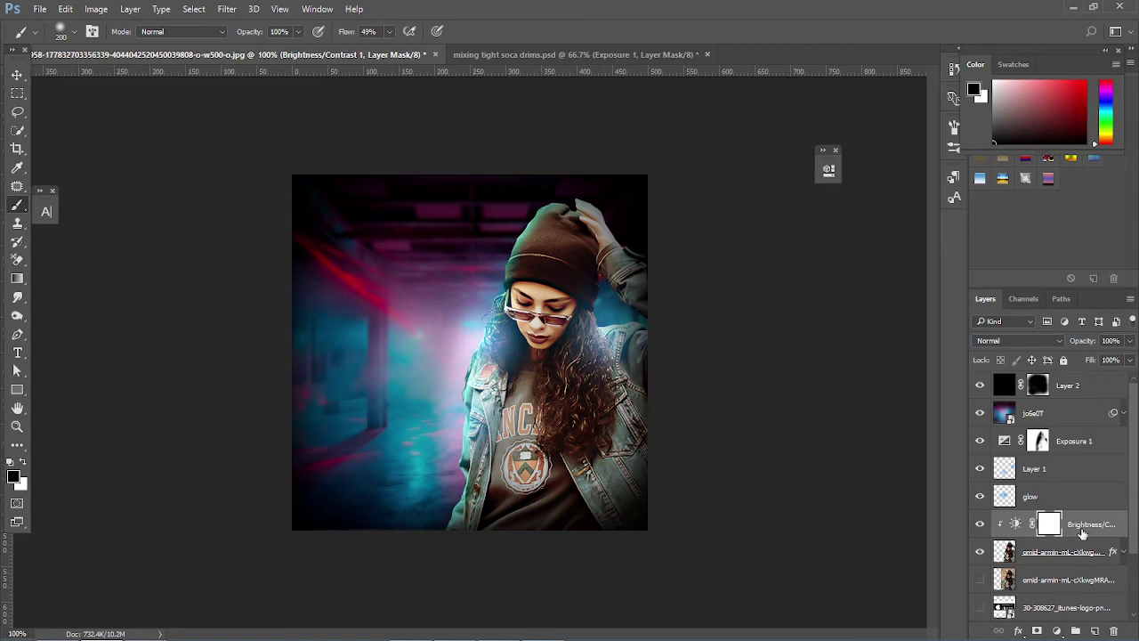
left_click(66, 9)
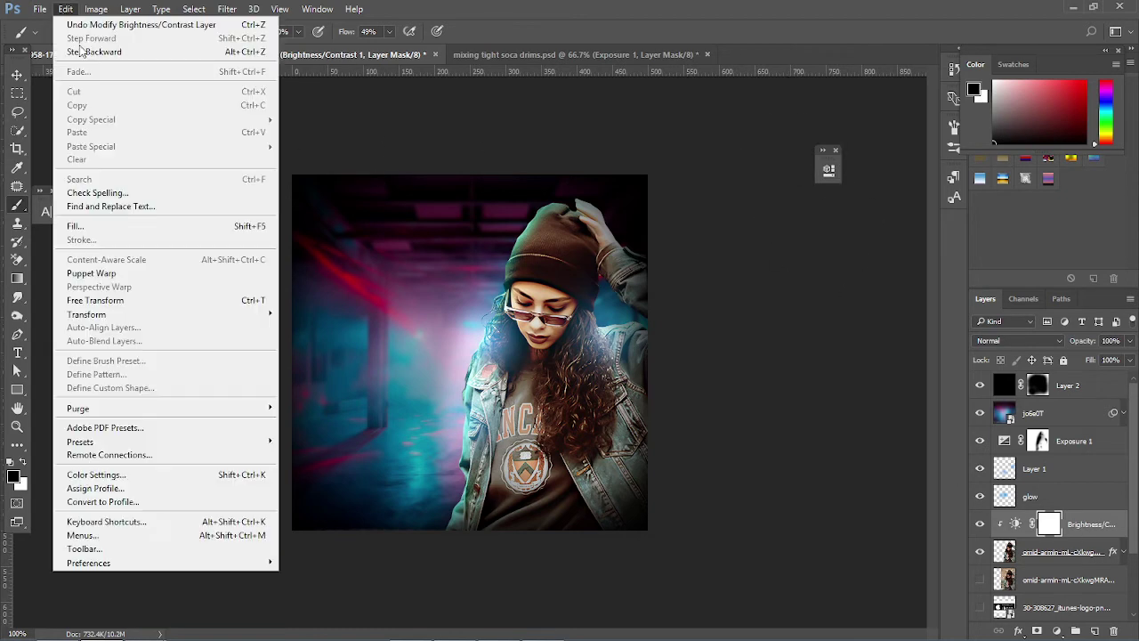
left_click(129, 226)
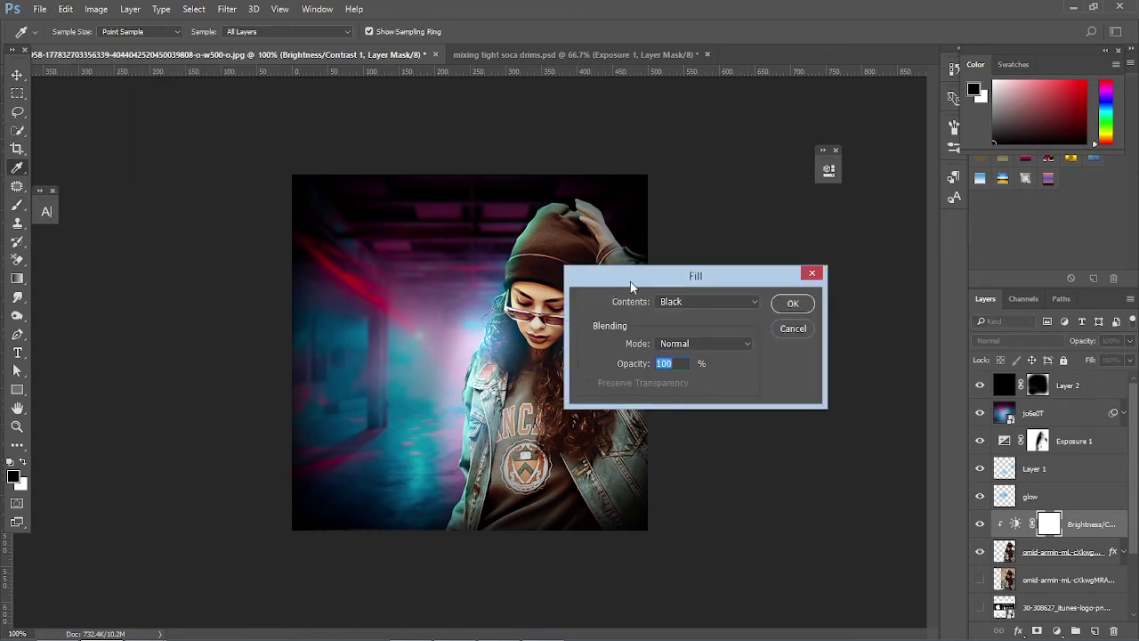
- Fill the adjustment mask with black and set up a white Brush at size 80
left_click(790, 303)
key("b")
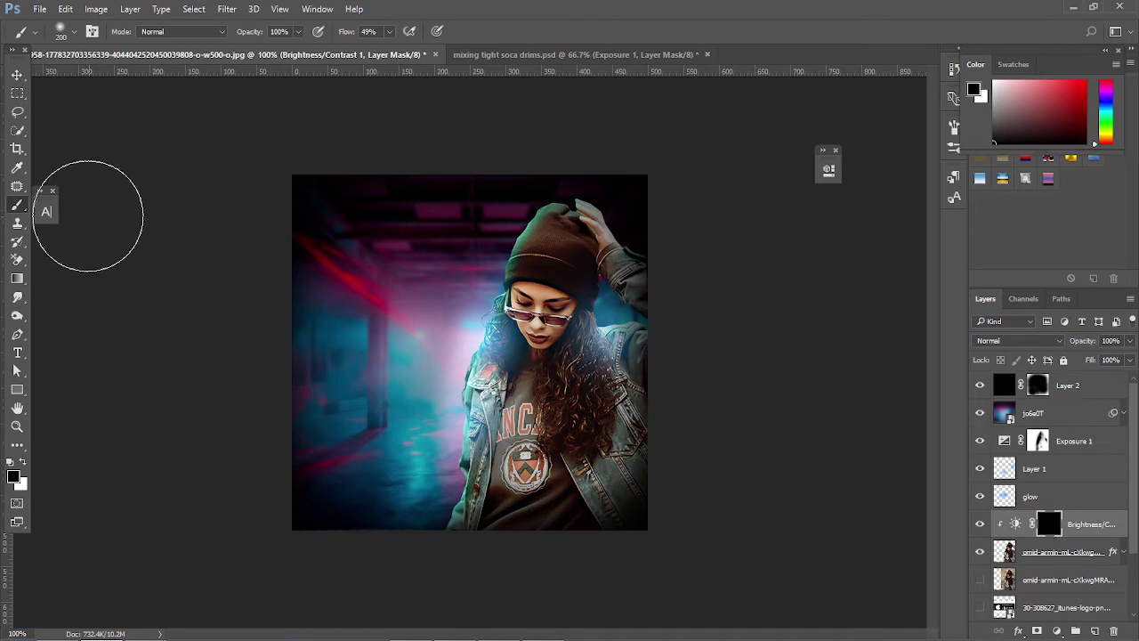
right_click(17, 204)
left_click(67, 206)
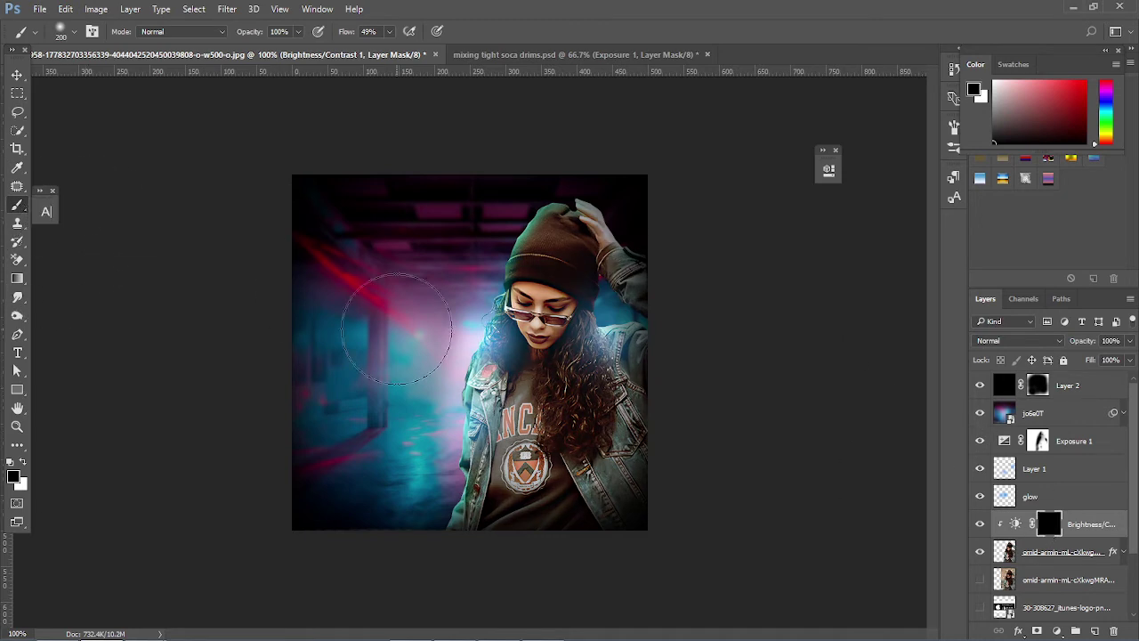
key("x")
key("bracketleft")
key("bracketleft")
key("bracketleft")
key("bracketleft")
key("bracketleft")
key("bracketleft")
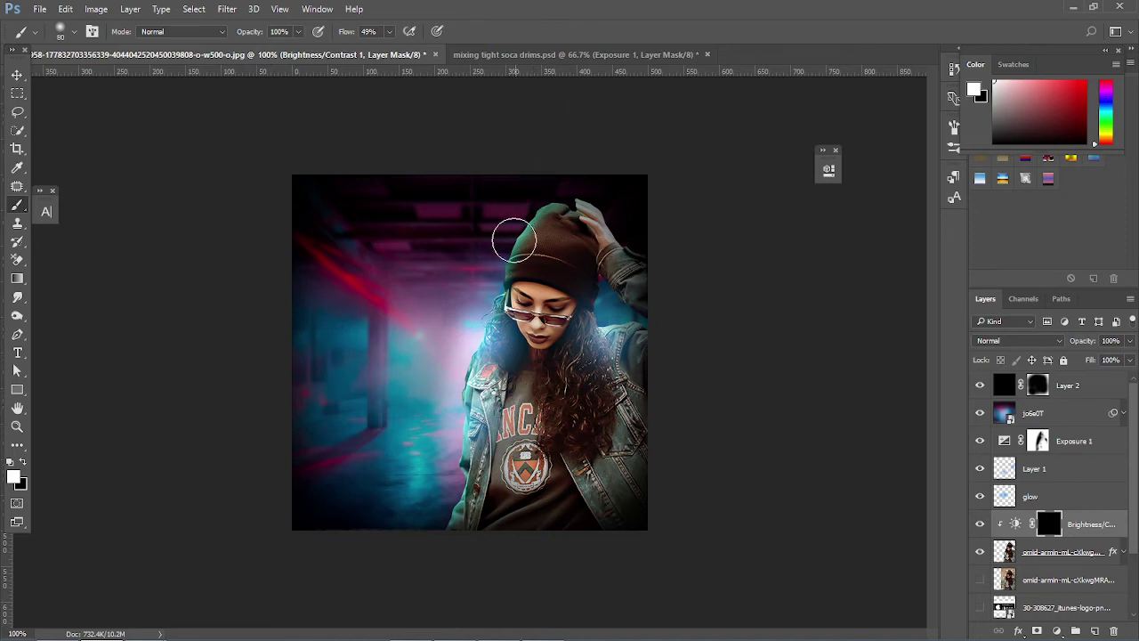
- Paint white over the woman's face and hair to restore the brightening there
left_click_drag(508, 311, 513, 392)
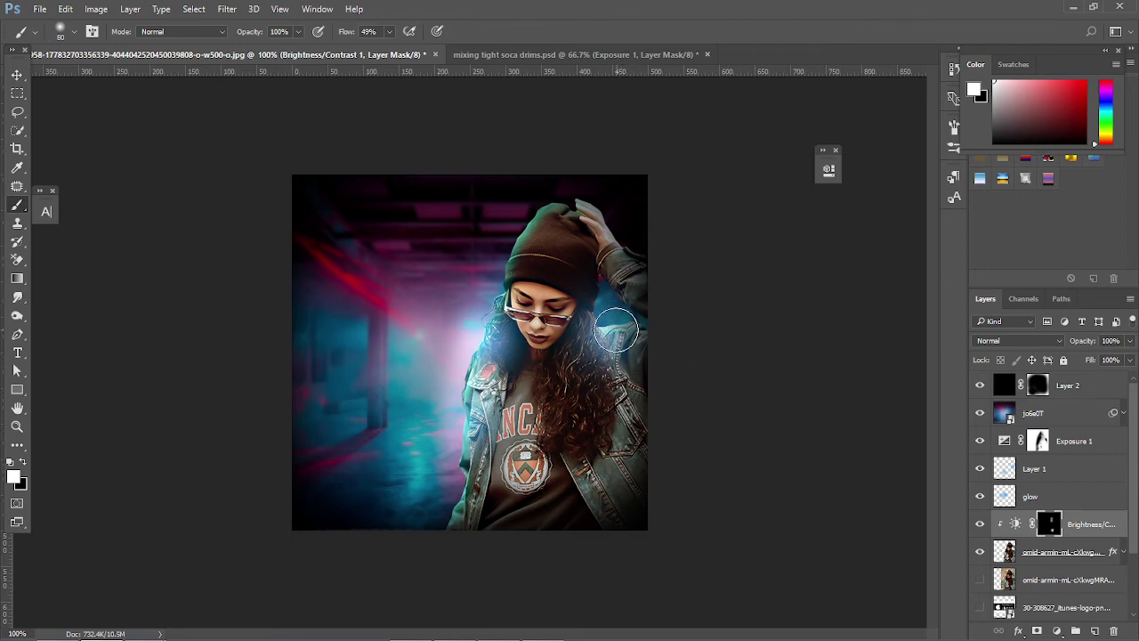
mouse_move(521, 331)
left_mouse_down()
mouse_move(461, 418)
mouse_move(484, 392)
mouse_move(471, 449)
mouse_move(478, 378)
mouse_move(471, 399)
mouse_move(458, 387)
mouse_move(463, 498)
left_mouse_up()
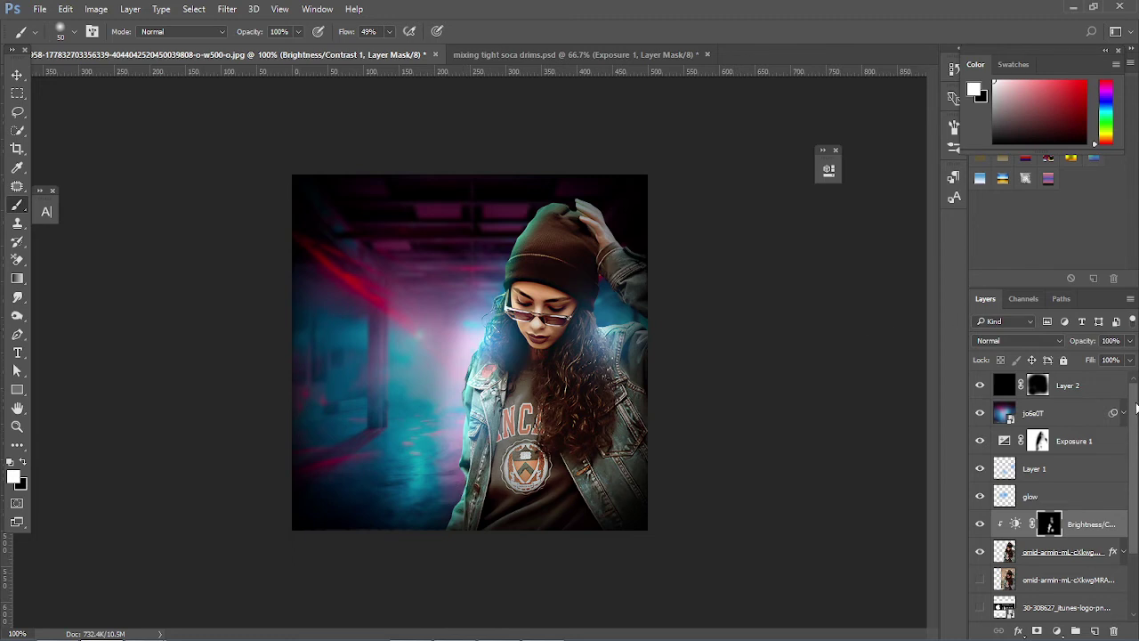
scroll(1080, 418, "down", 3)
scroll(1080, 418, "up", 3)
scroll(1080, 418, "down", 3)
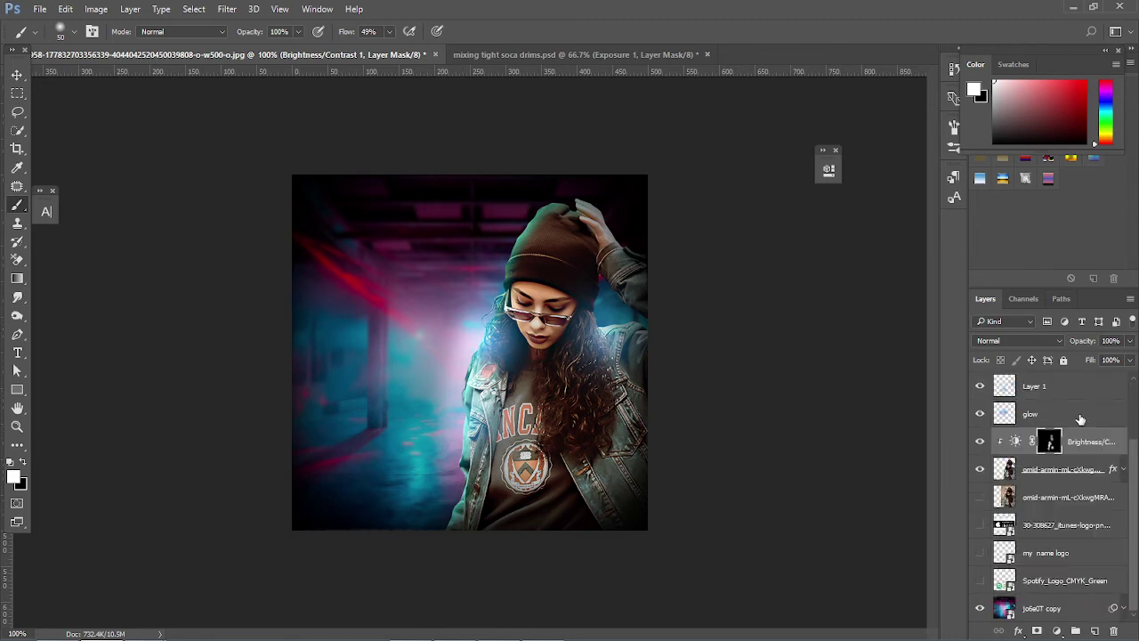
scroll(1080, 418, "up", 3)
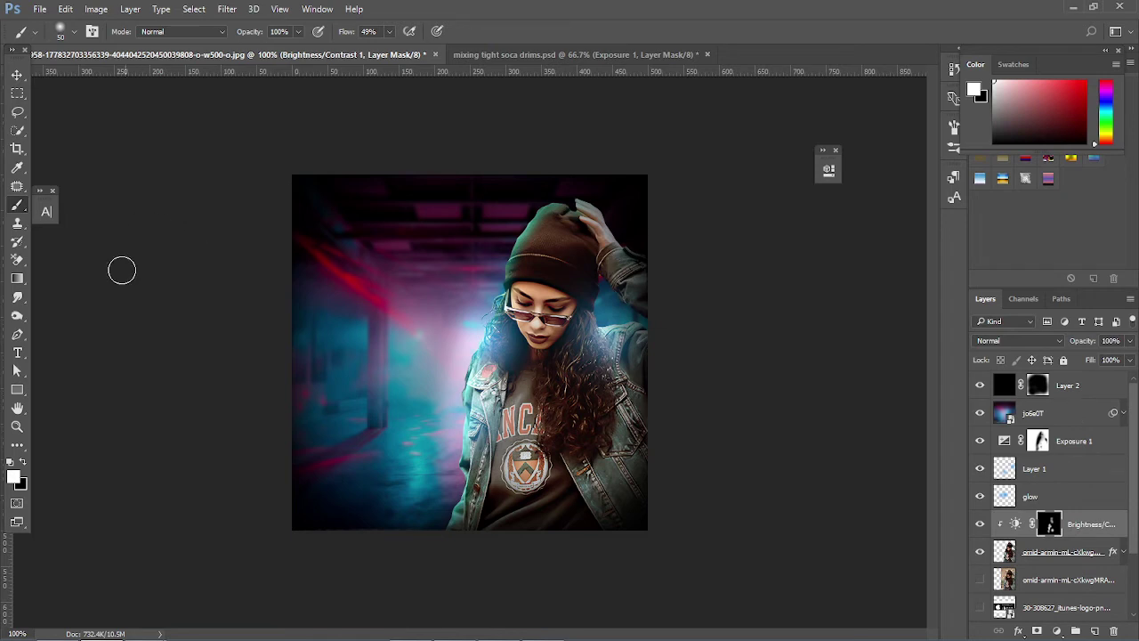
- Add the PRISTINE PRODUCTIONS credit text and move its layer to the top of the stack
left_click(16, 353)
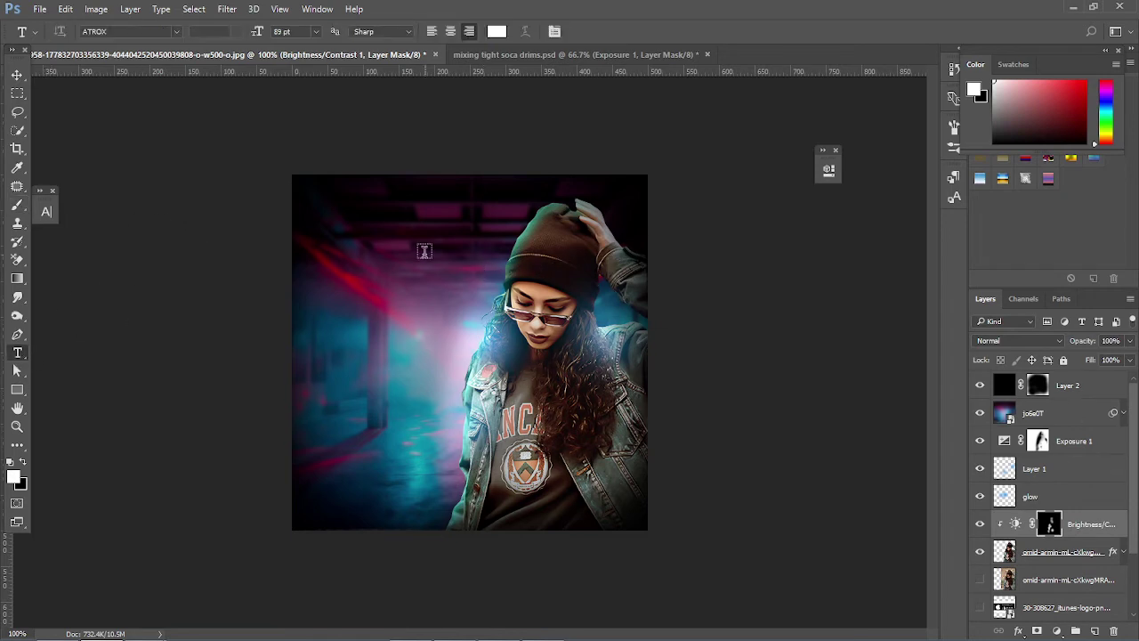
left_click(384, 222)
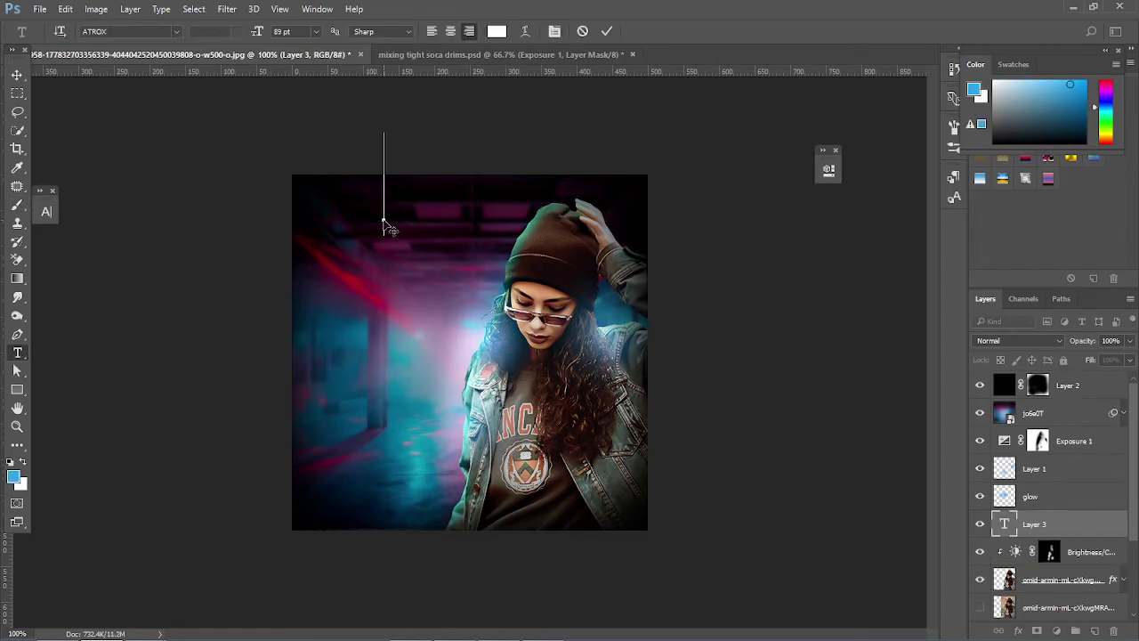
type("MIX")
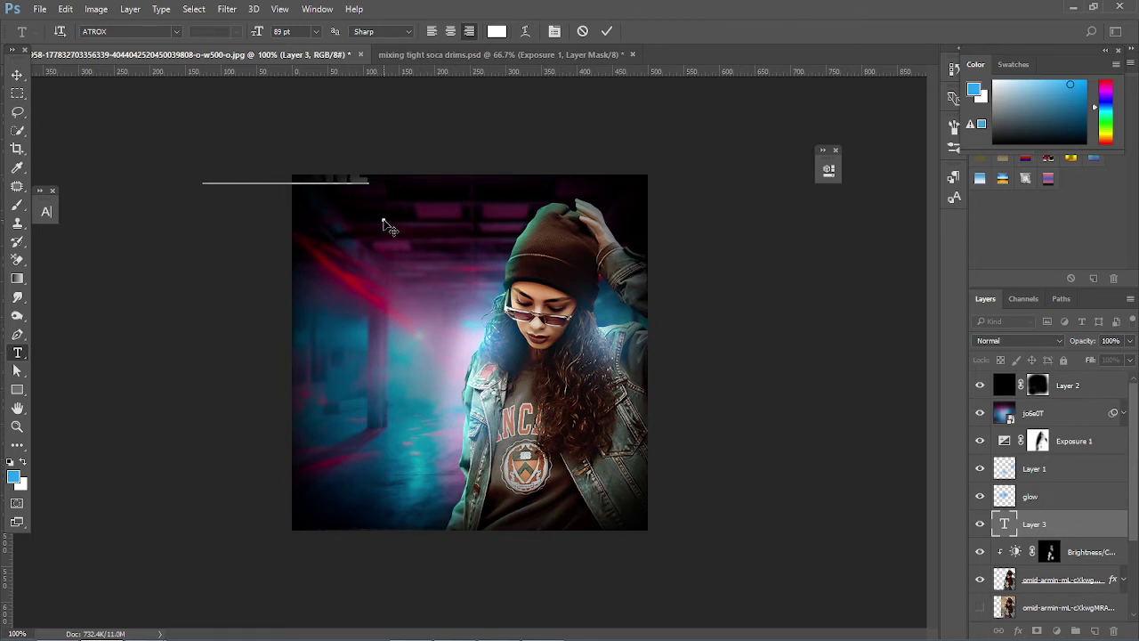
type("ING")
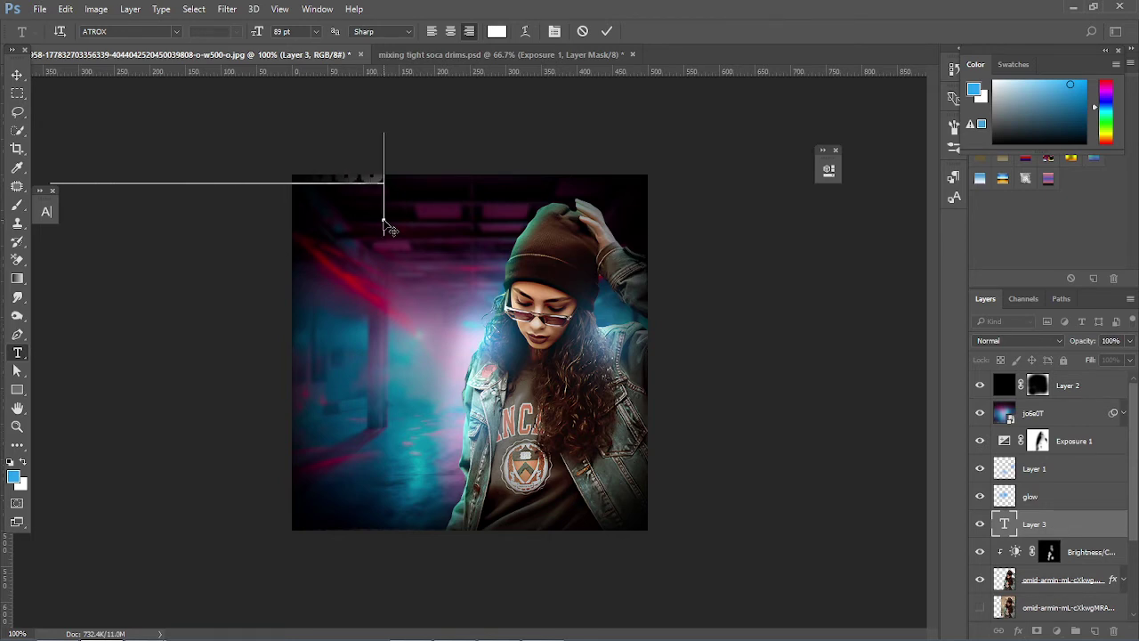
type(" TIGHT")
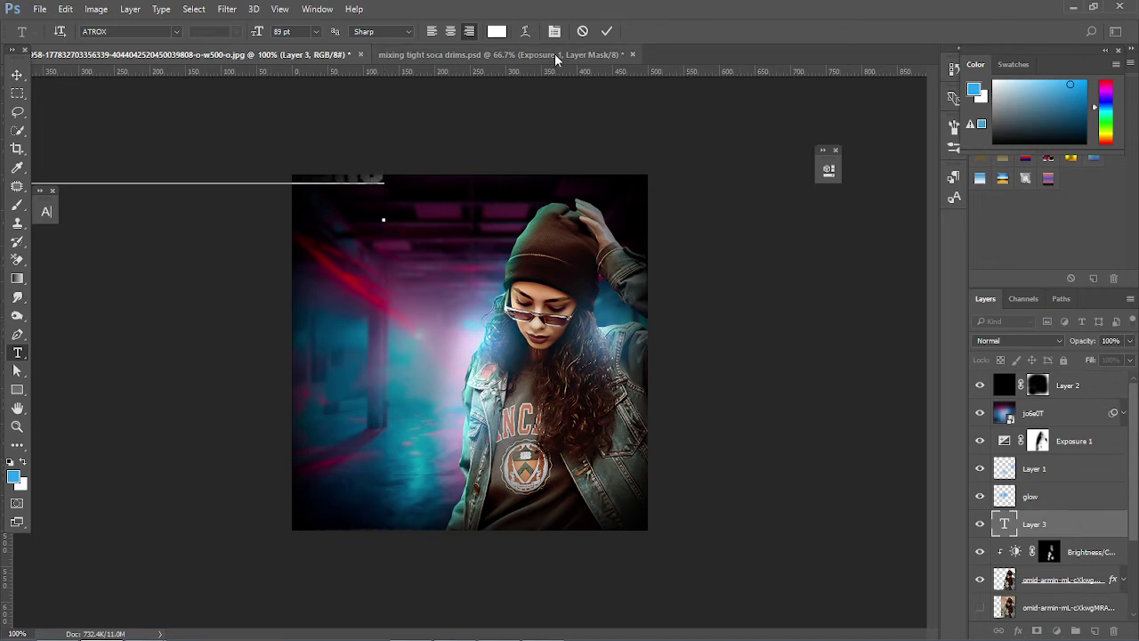
left_click(605, 32)
left_click_drag(1078, 525, 1069, 381)
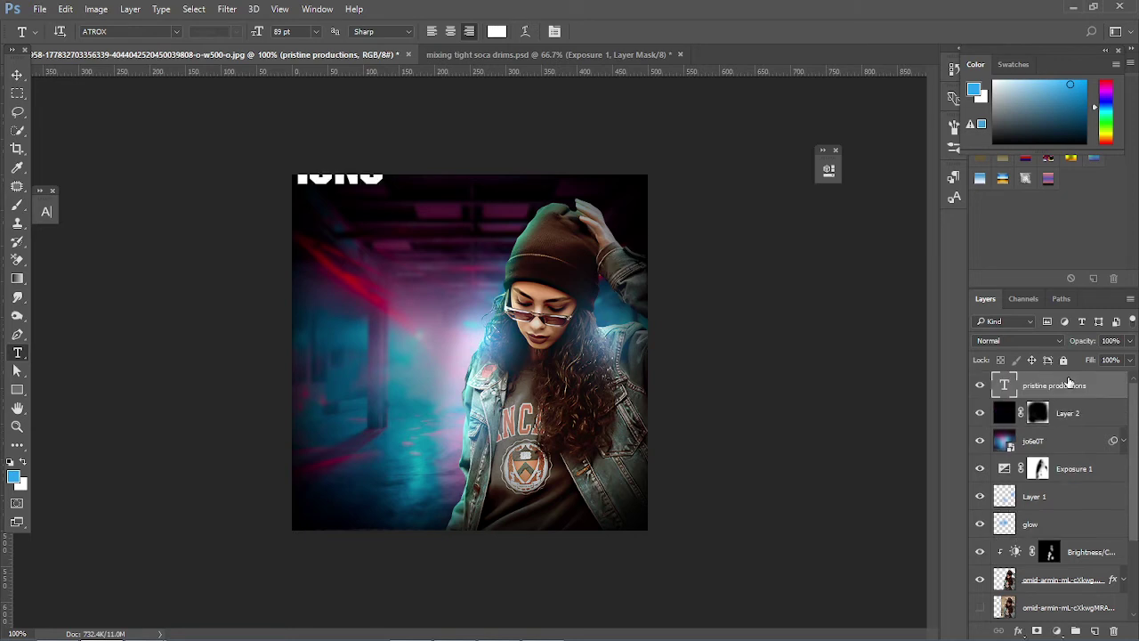
- Scale the credit down to about a third and centre it at the poster's top
key("ctrl+t")
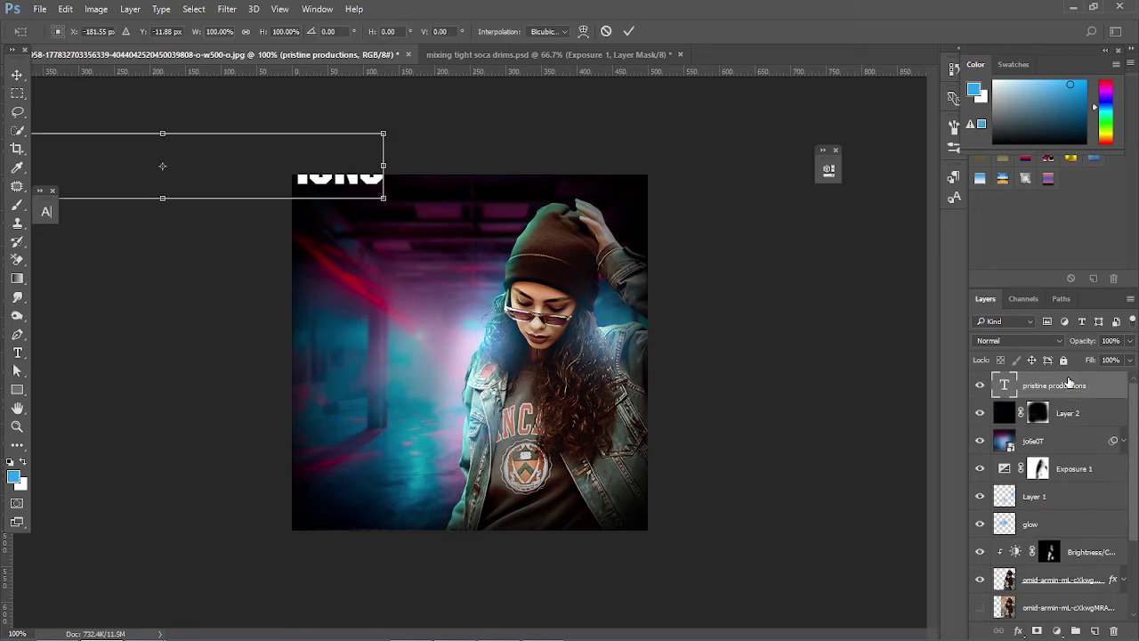
left_click_drag(263, 165, 557, 230)
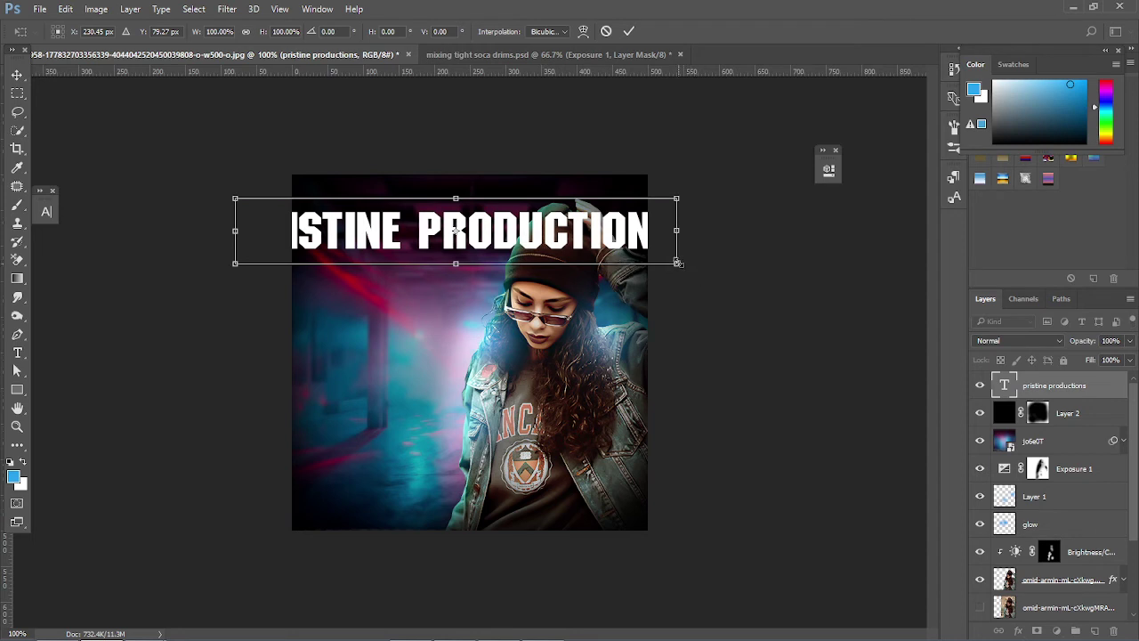
left_click_drag(676, 263, 569, 246)
left_click_drag(489, 221, 516, 184)
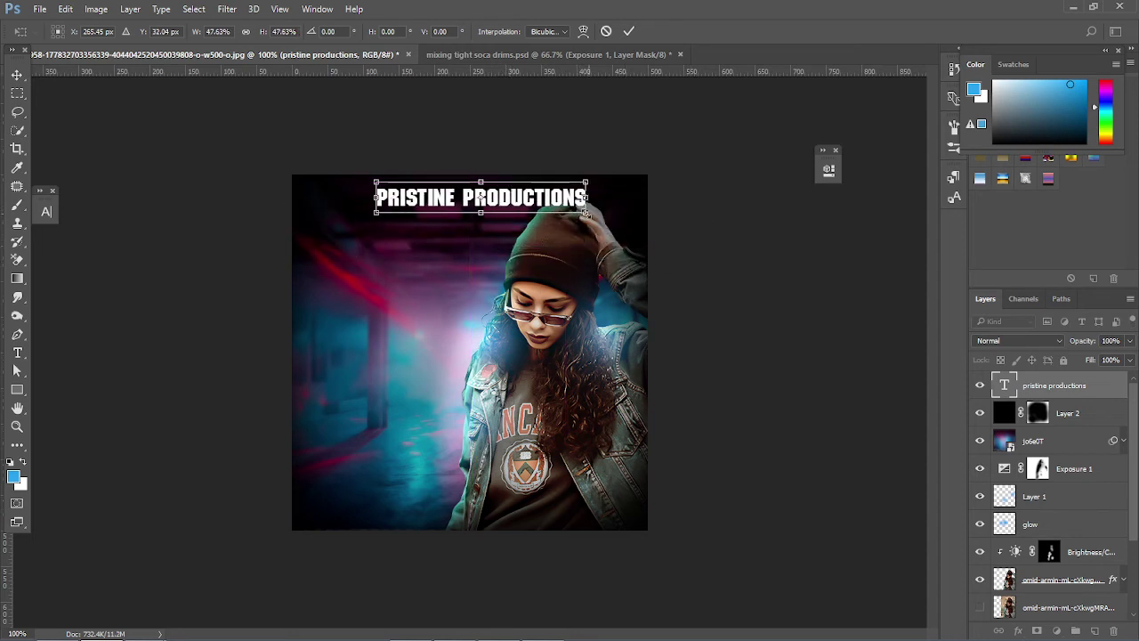
left_click_drag(584, 213, 516, 205)
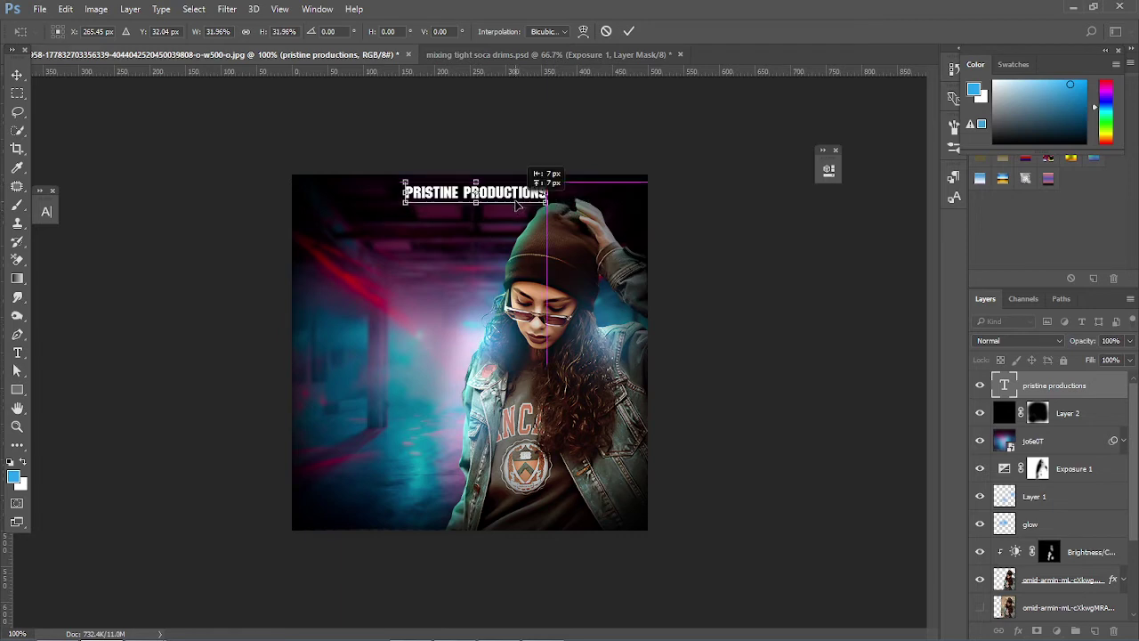
left_click(628, 31)
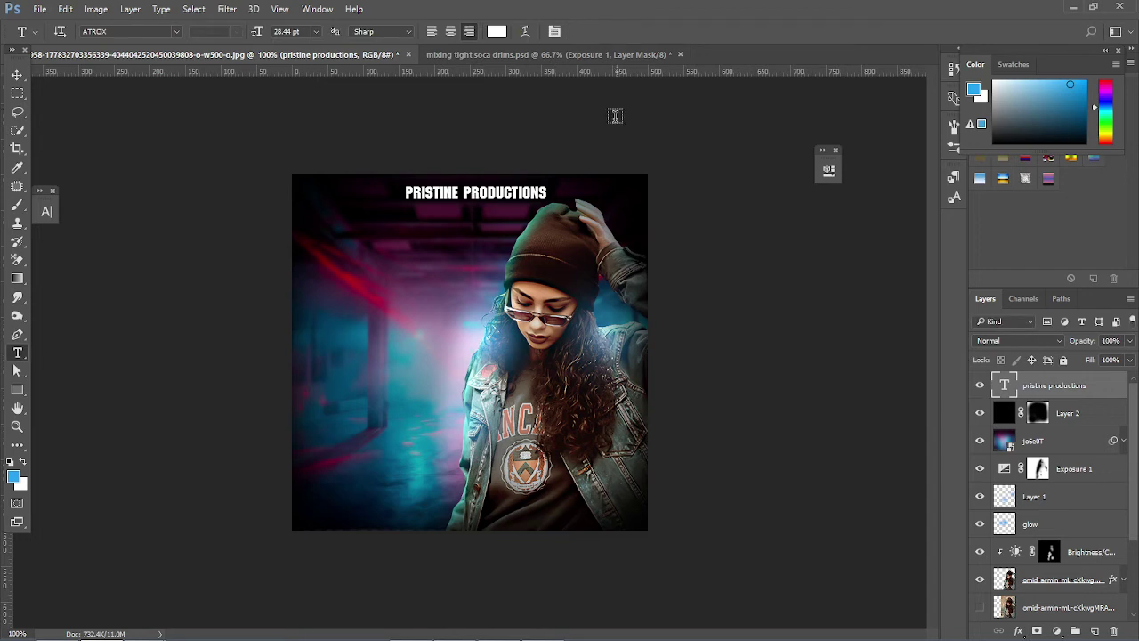
- Add a PRESENT text layer and move it below the PRISTINE PRODUCTIONS credit
left_click(421, 252)
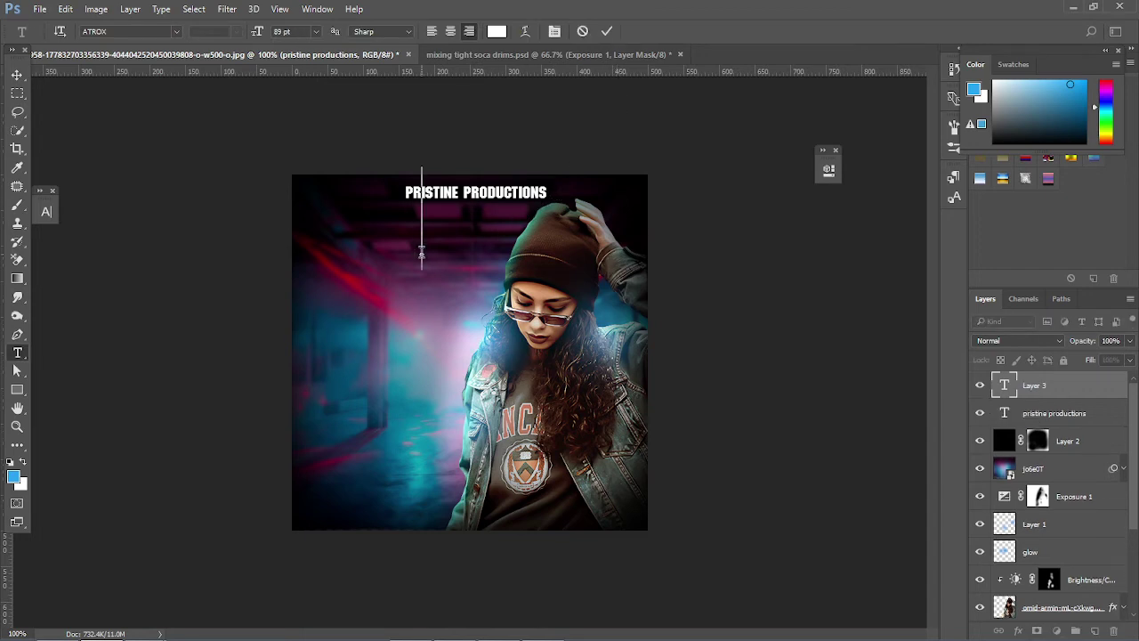
type("PRESENT")
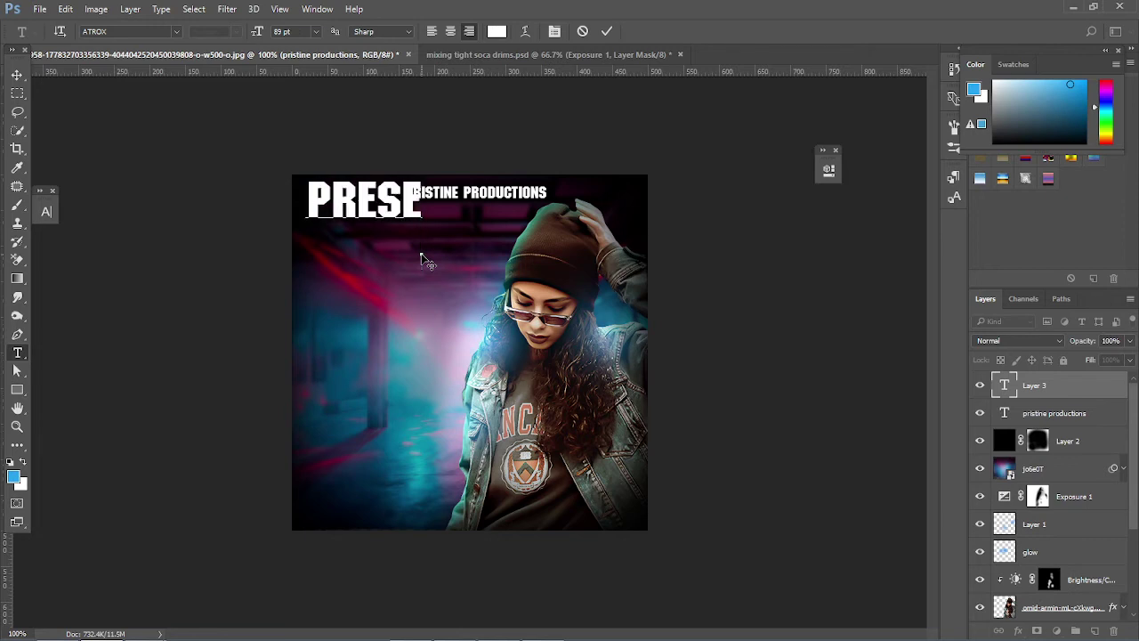
left_click(606, 32)
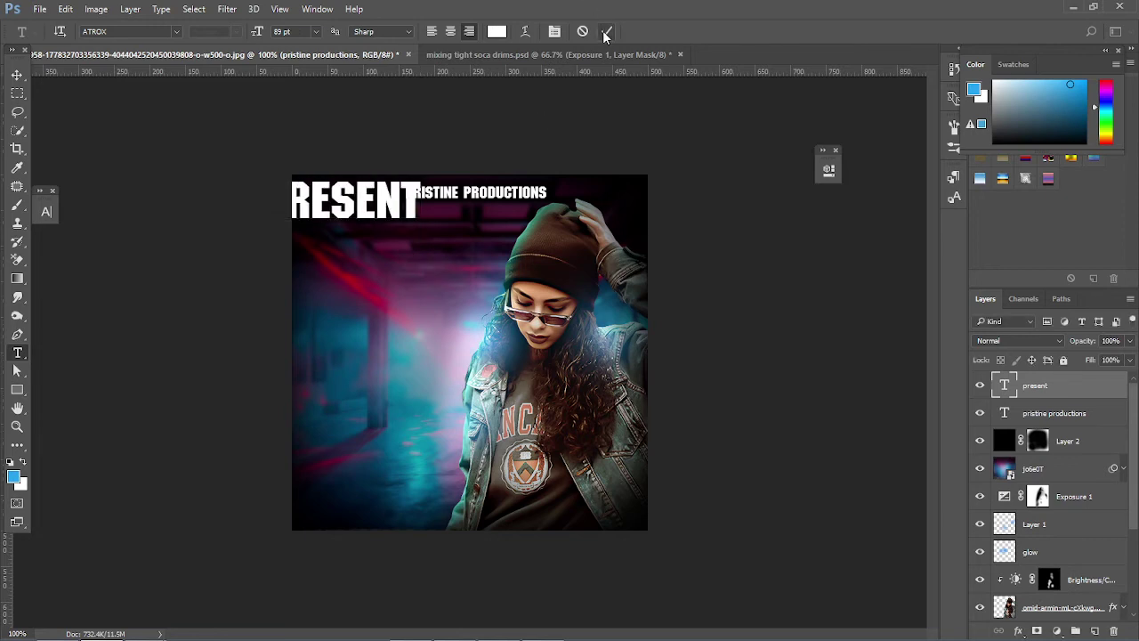
key("ctrl+t")
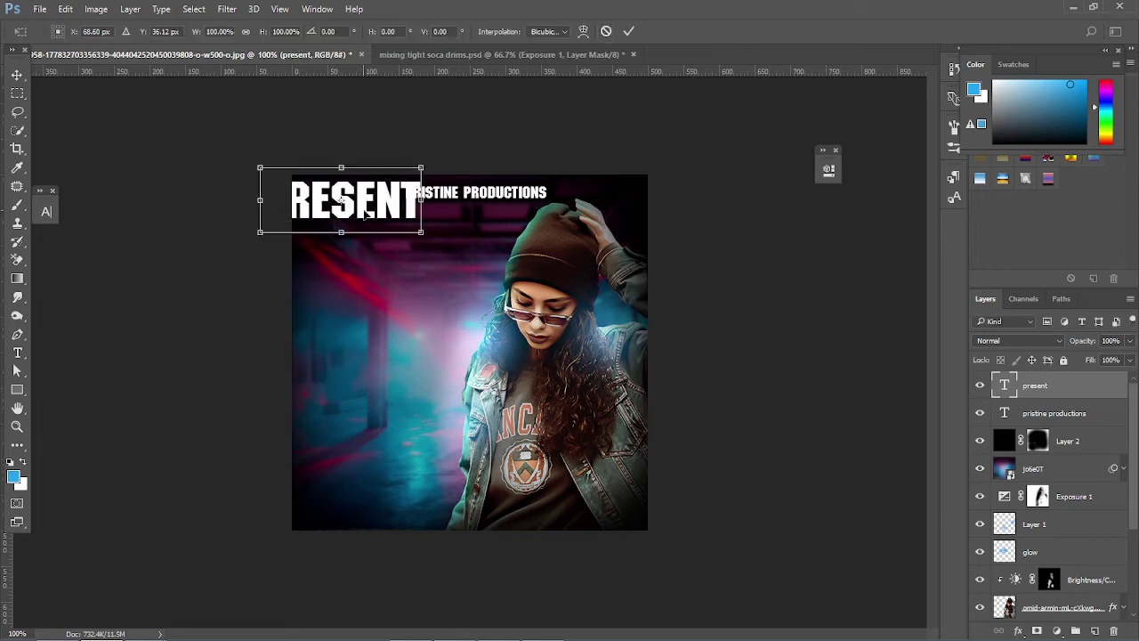
left_click_drag(365, 214, 429, 244)
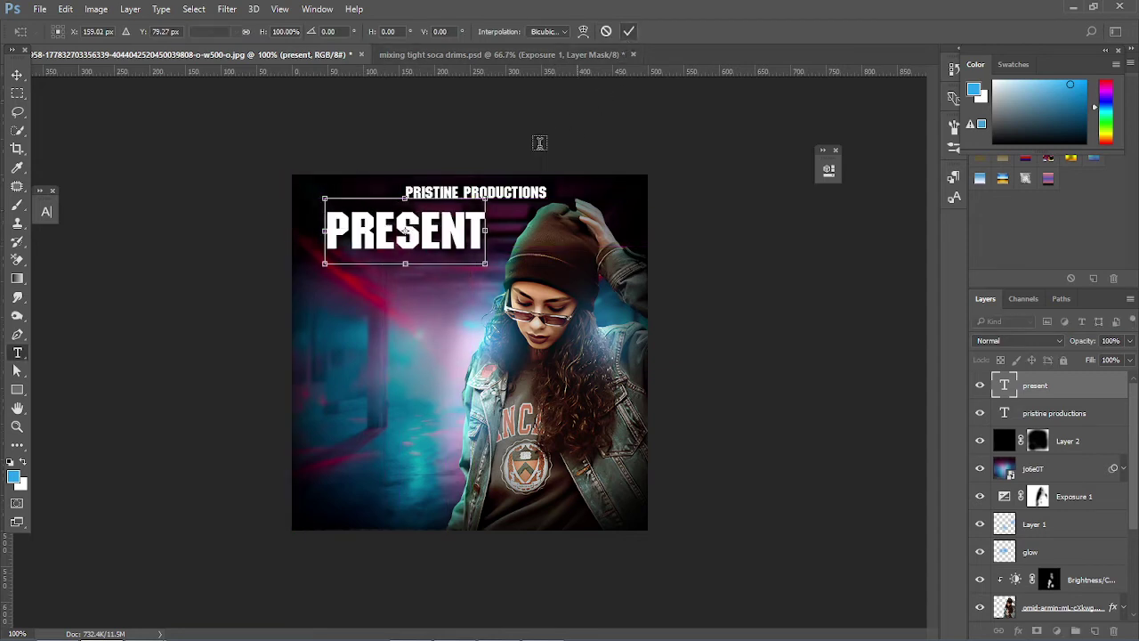
key("Return")
- Change the text to PRESENTS and scale it to about 28%, centred under the credit
left_click(488, 225)
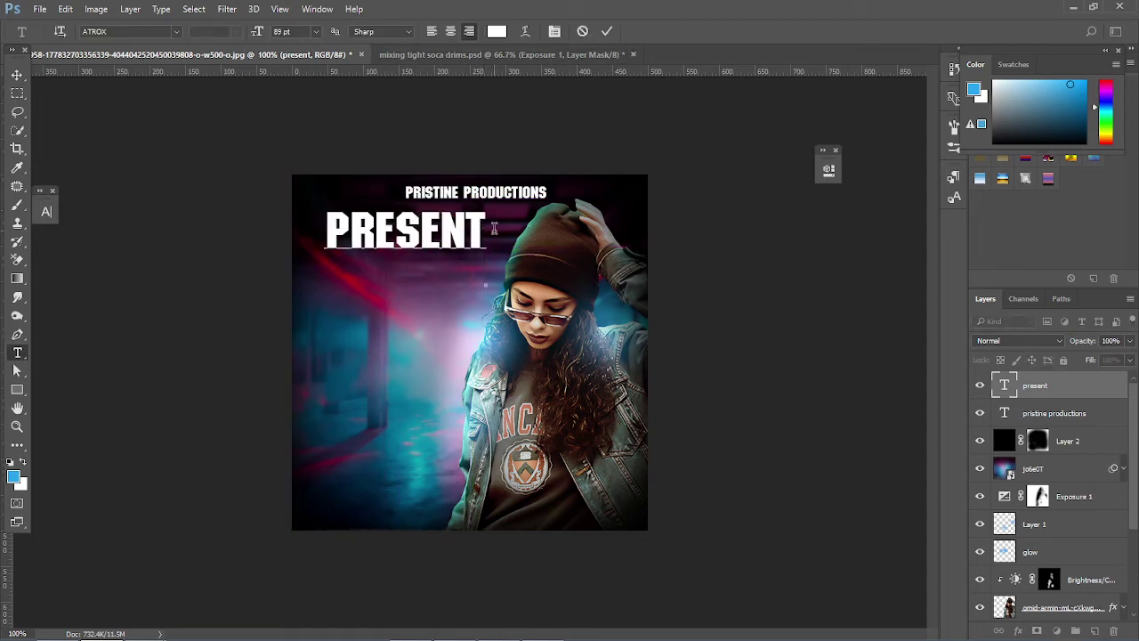
type("S")
left_click(606, 32)
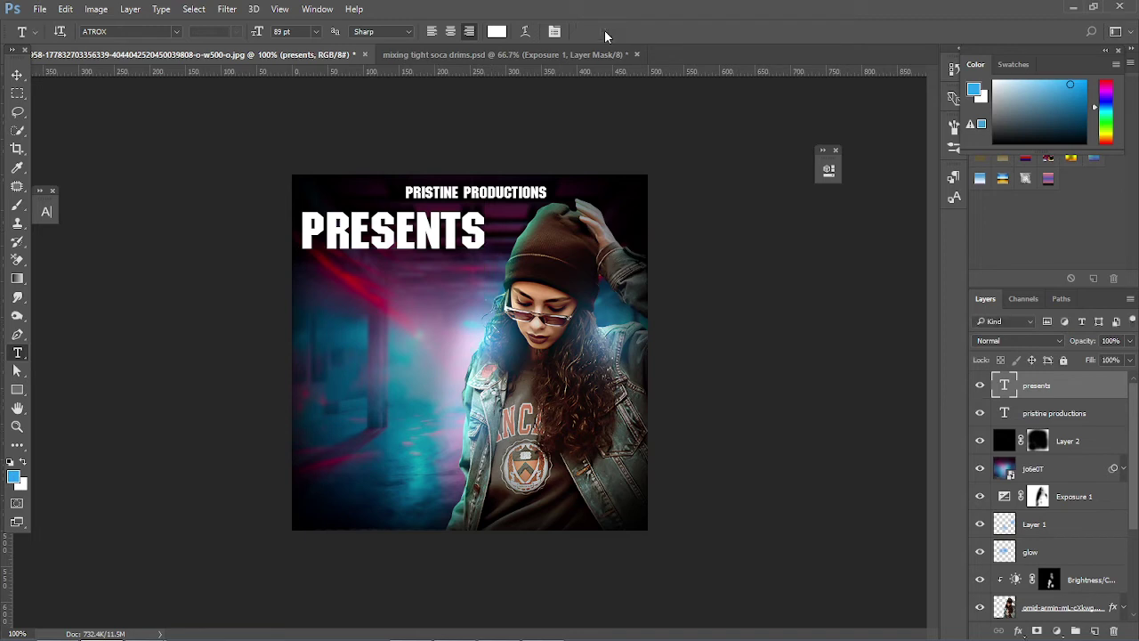
key("ctrl+t")
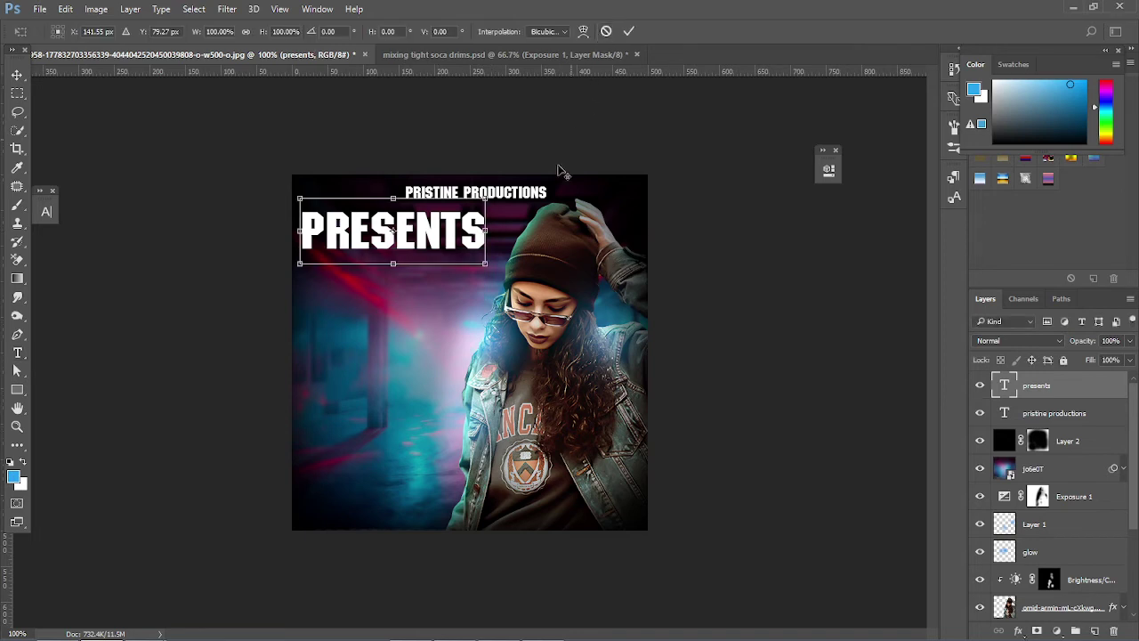
left_click_drag(484, 263, 477, 218)
key("Right")
key("Right")
key("Right")
key("Right")
key("Right")
key("Right")
key("Right")
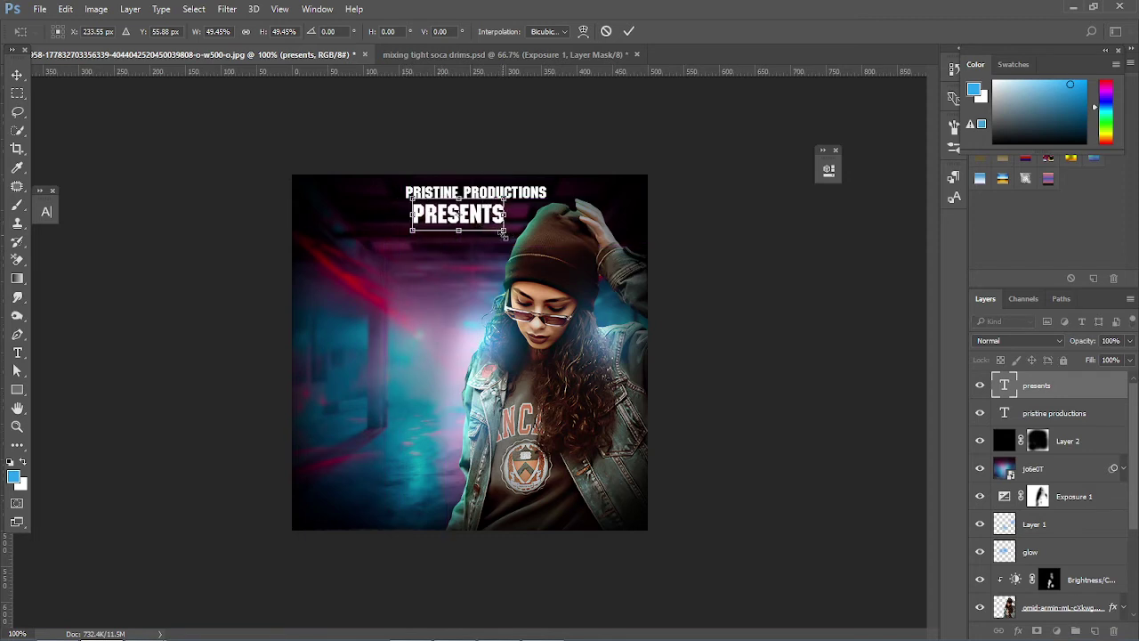
left_click_drag(506, 234, 489, 217)
left_click(629, 32)
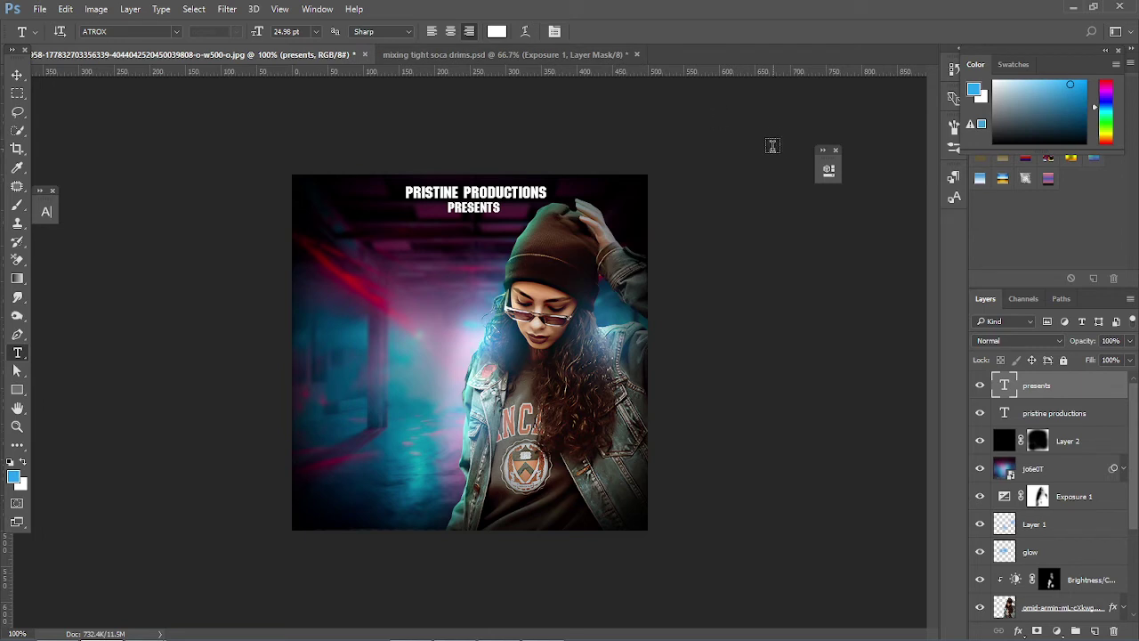
left_click(324, 441)
- Type COLD MOOD as a new title text layer and start transforming it
type("COLD")
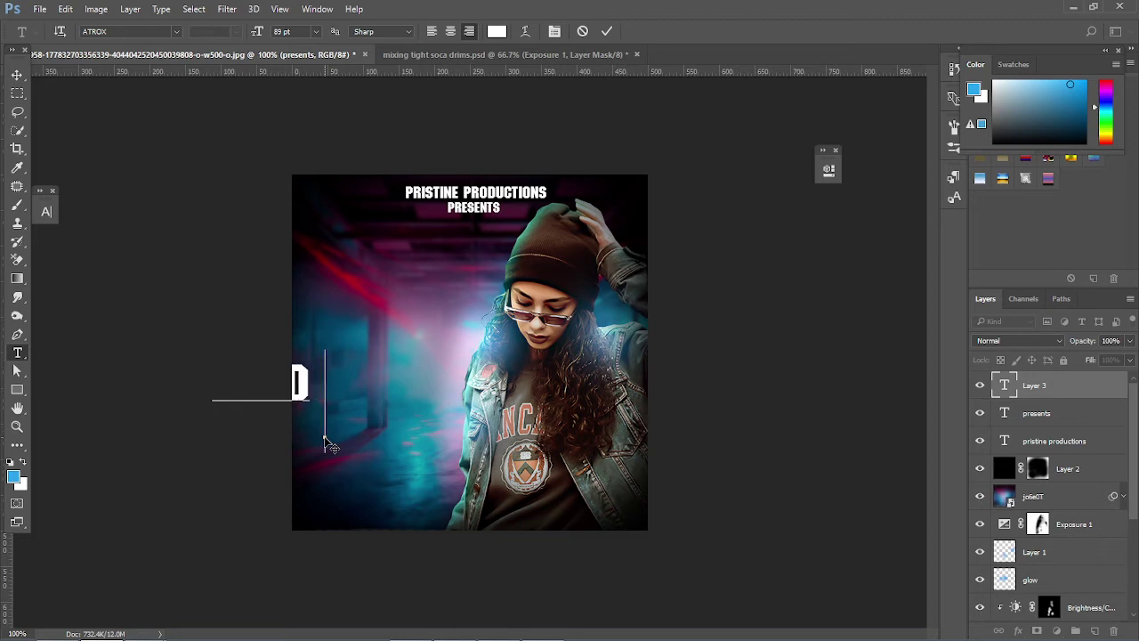
type(" MOD")
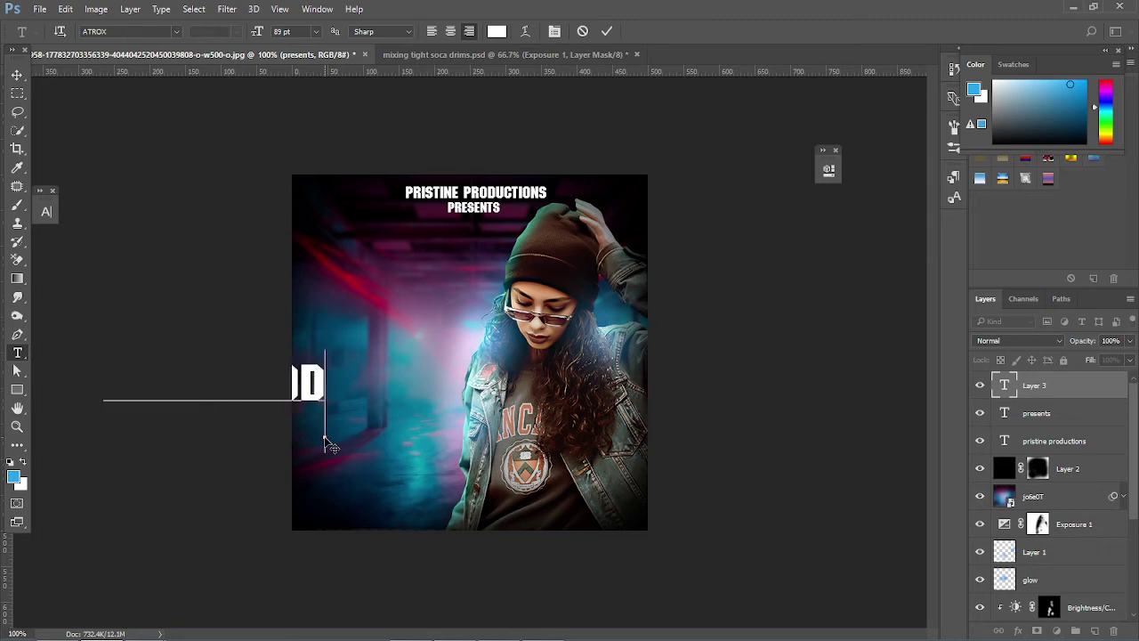
left_click(608, 31)
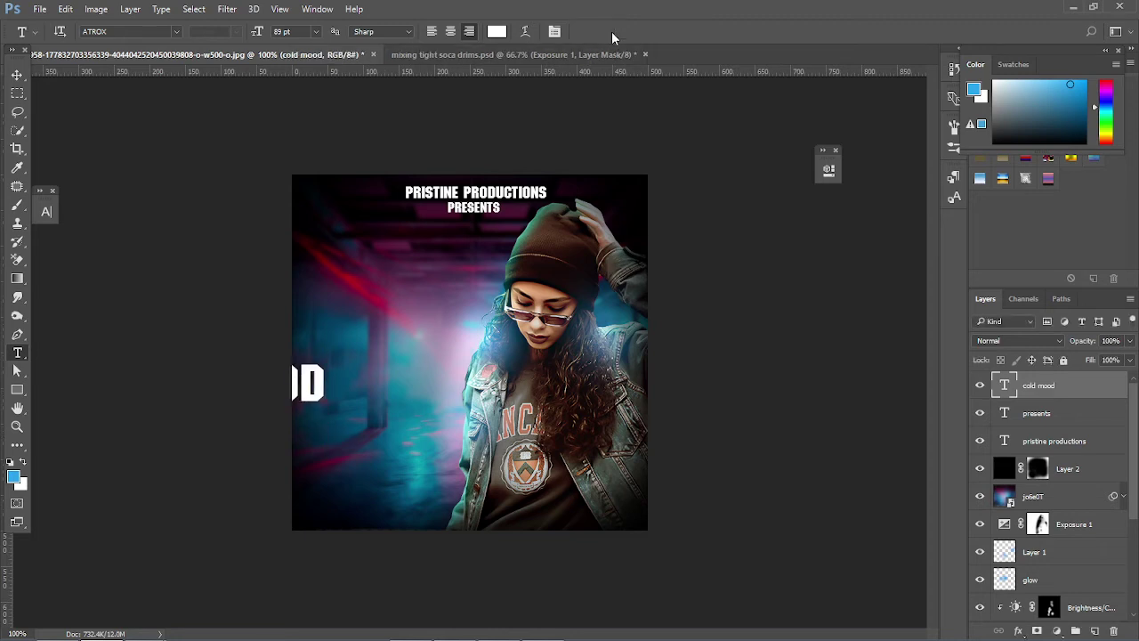
key("ctrl+t")
- Shrink the COLD MOOD title to about 88% and settle it along the poster's bottom-left edge
left_click_drag(249, 393, 438, 484)
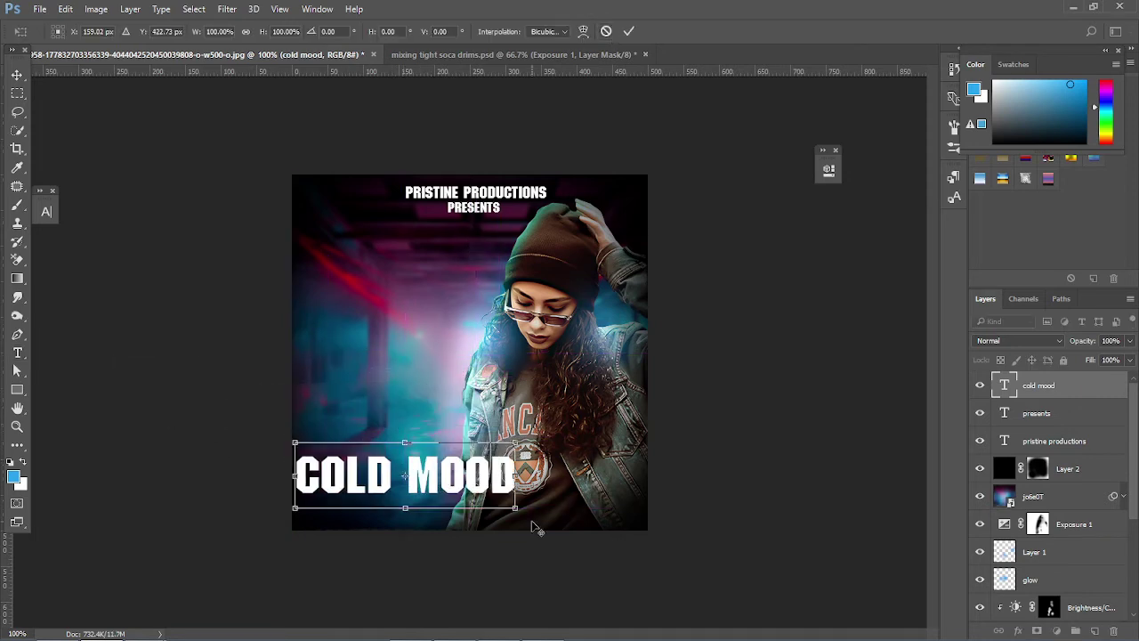
left_click_drag(521, 509, 479, 517)
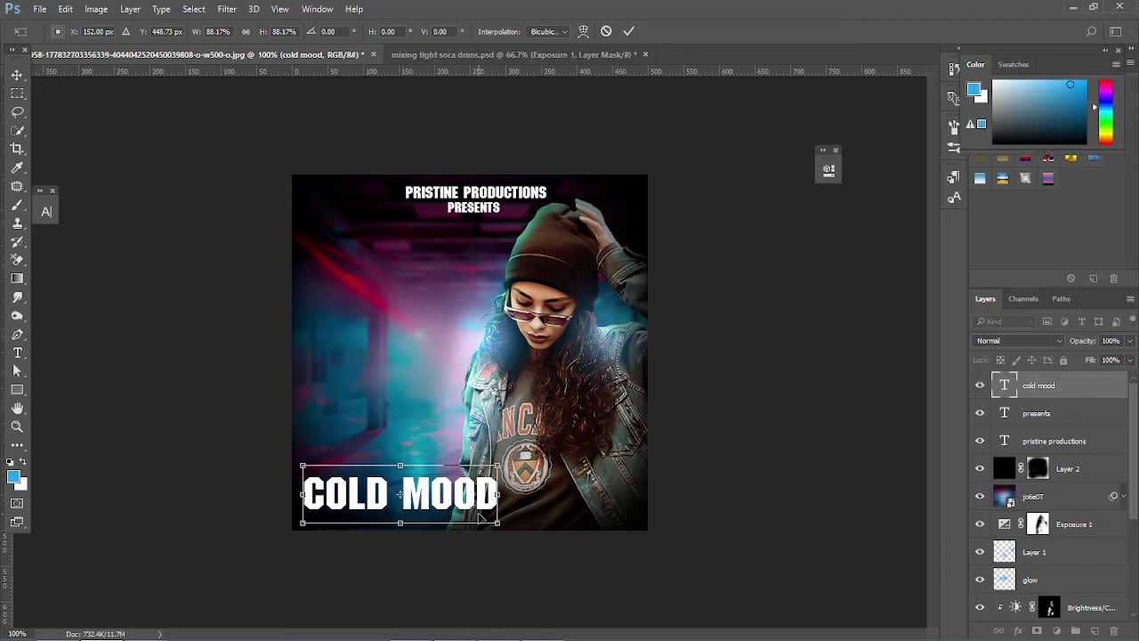
left_click_drag(480, 517, 478, 490)
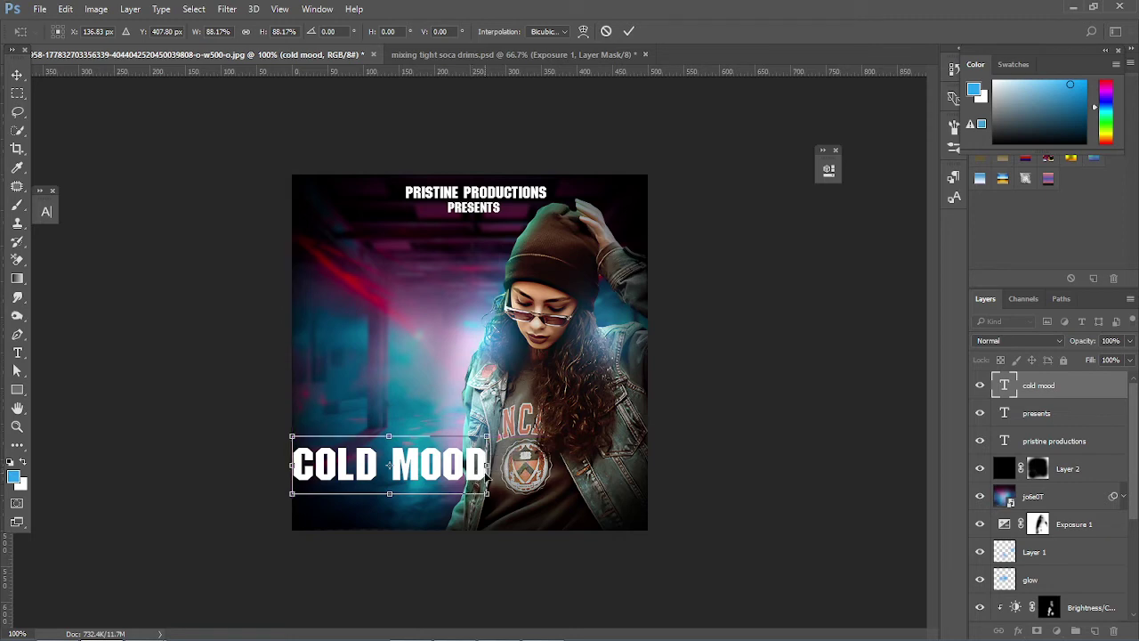
left_click(628, 32)
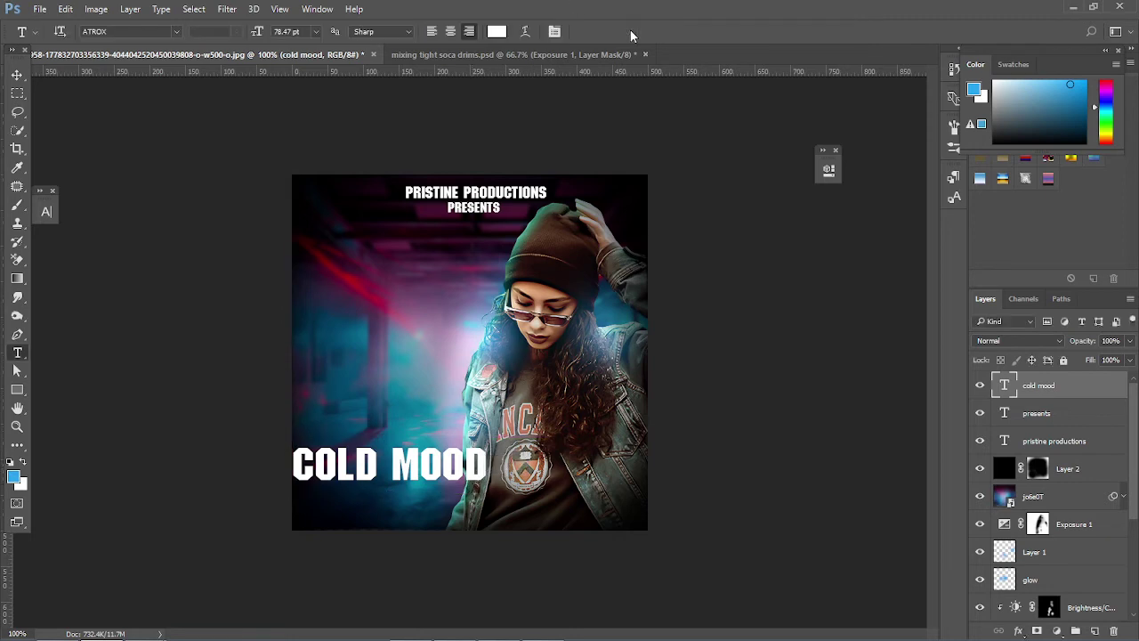
key("ctrl+t")
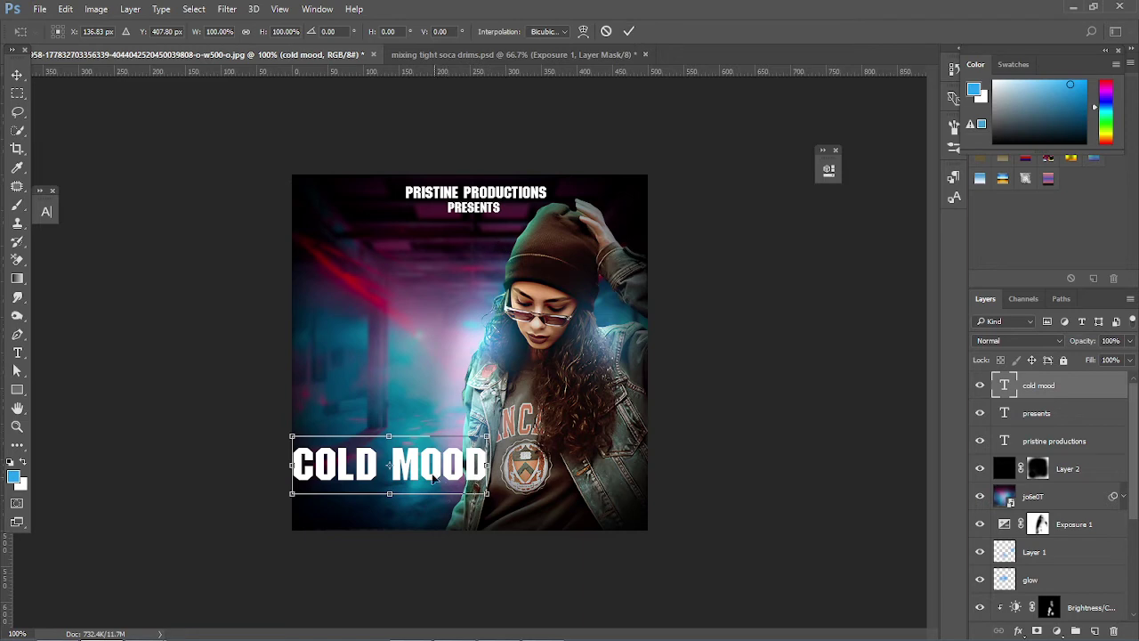
left_click_drag(434, 478, 445, 504)
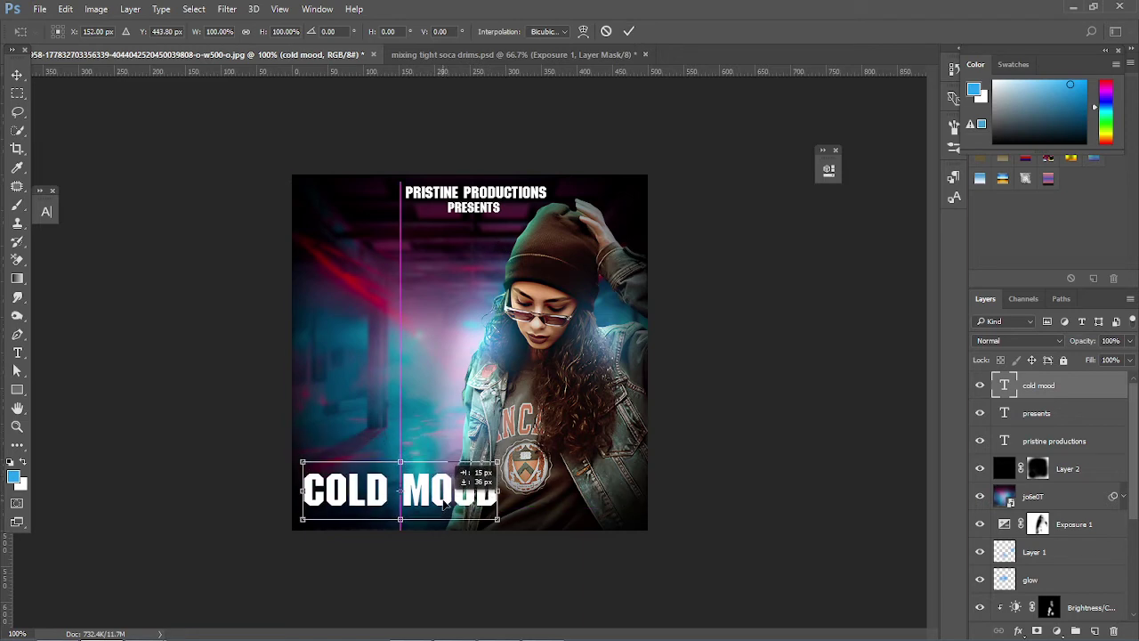
left_click_drag(444, 504, 452, 445)
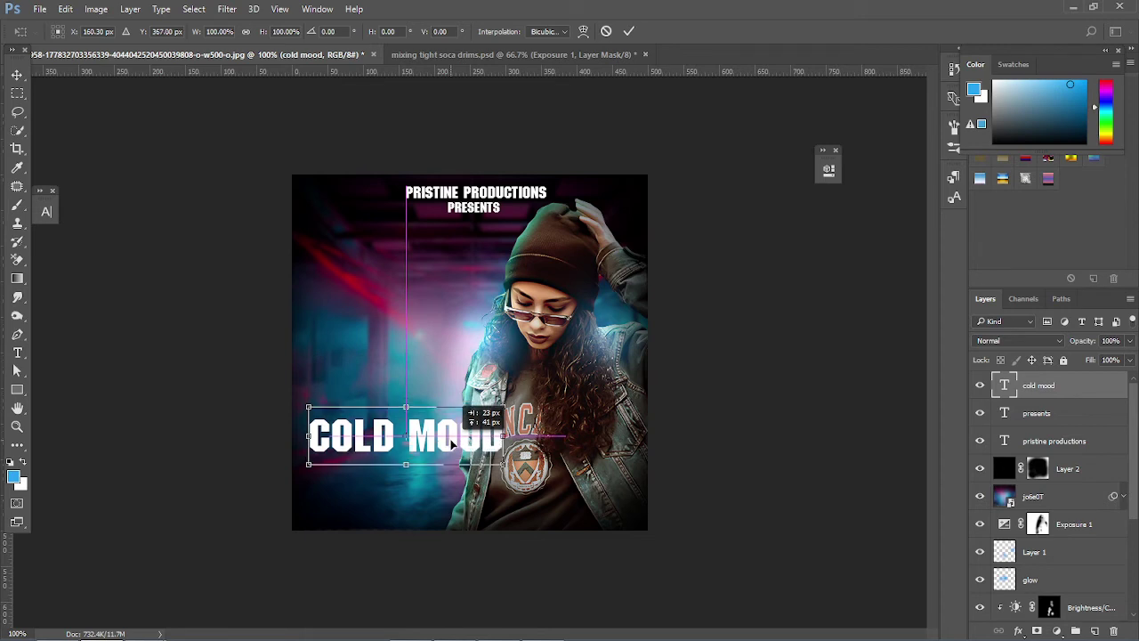
left_click_drag(452, 443, 499, 532)
- Commit the COLD MOOD placement and open the title's font list in Type Layer Properties
key("Return")
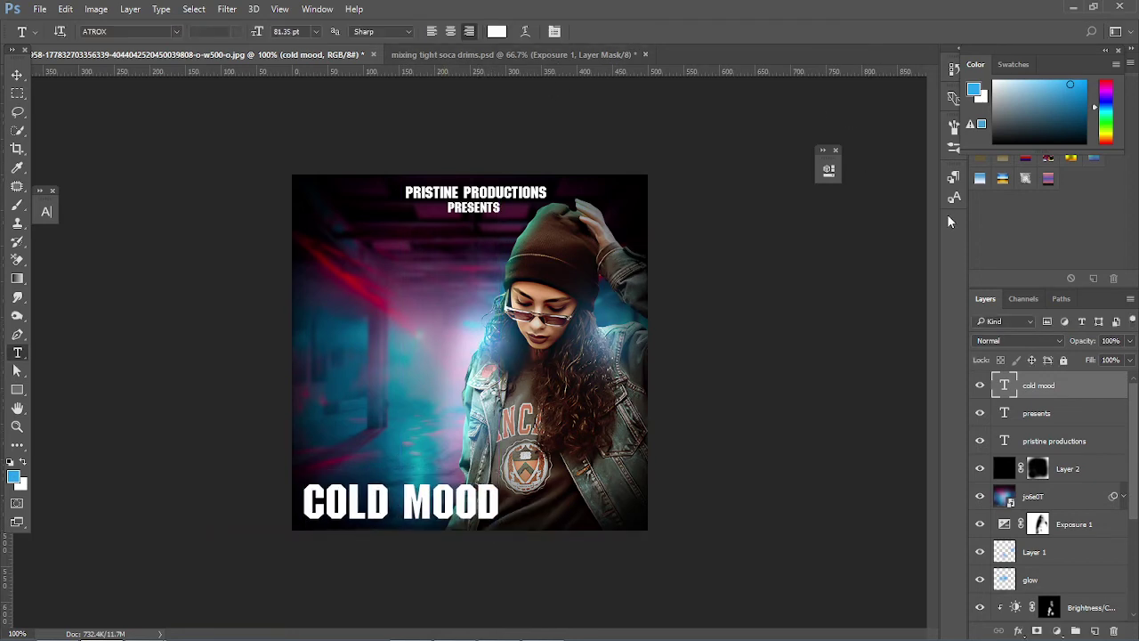
left_click(953, 197)
left_click(818, 172)
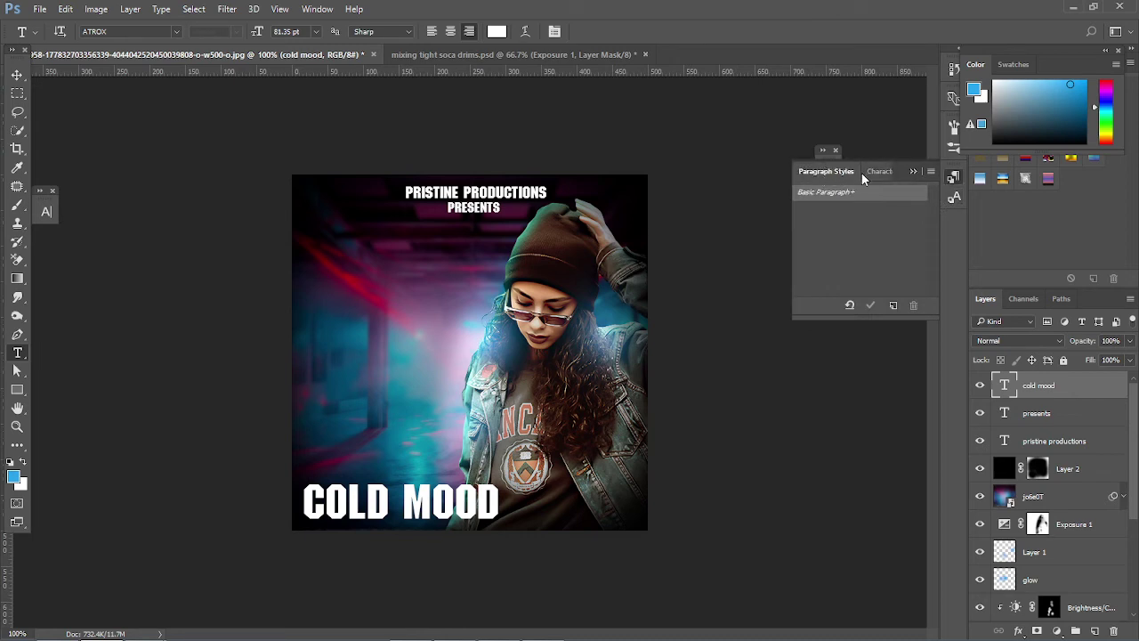
left_click(881, 173)
left_click(825, 155)
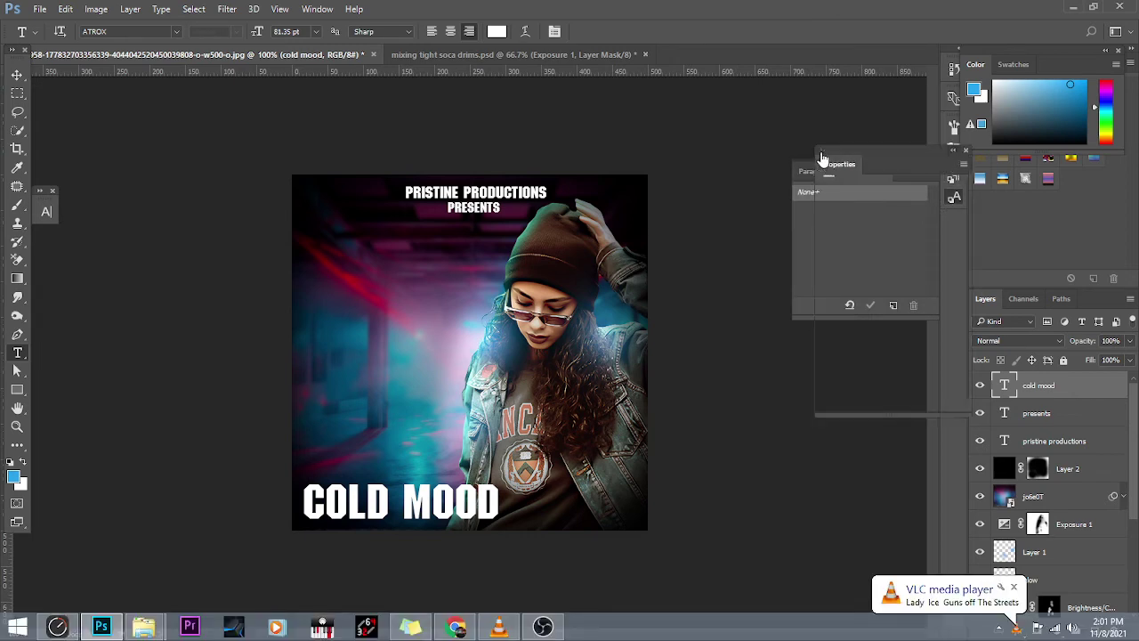
left_click(921, 258)
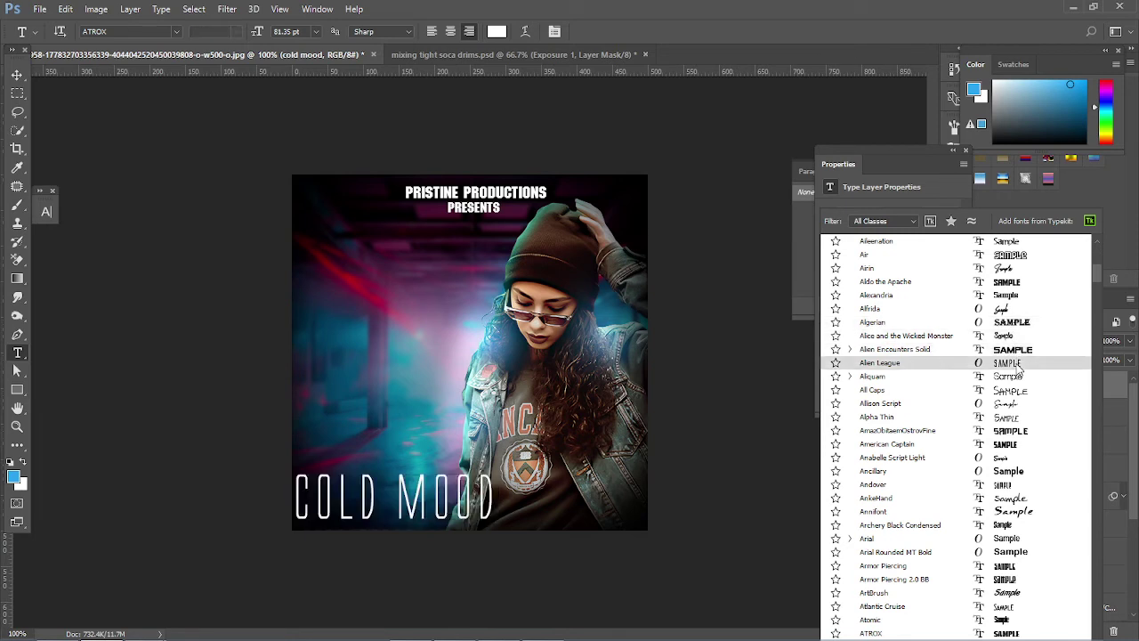
- Preview alternative fonts and set the COLD MOOD title in BEDOUIN
scroll(1019, 367, "down", 1)
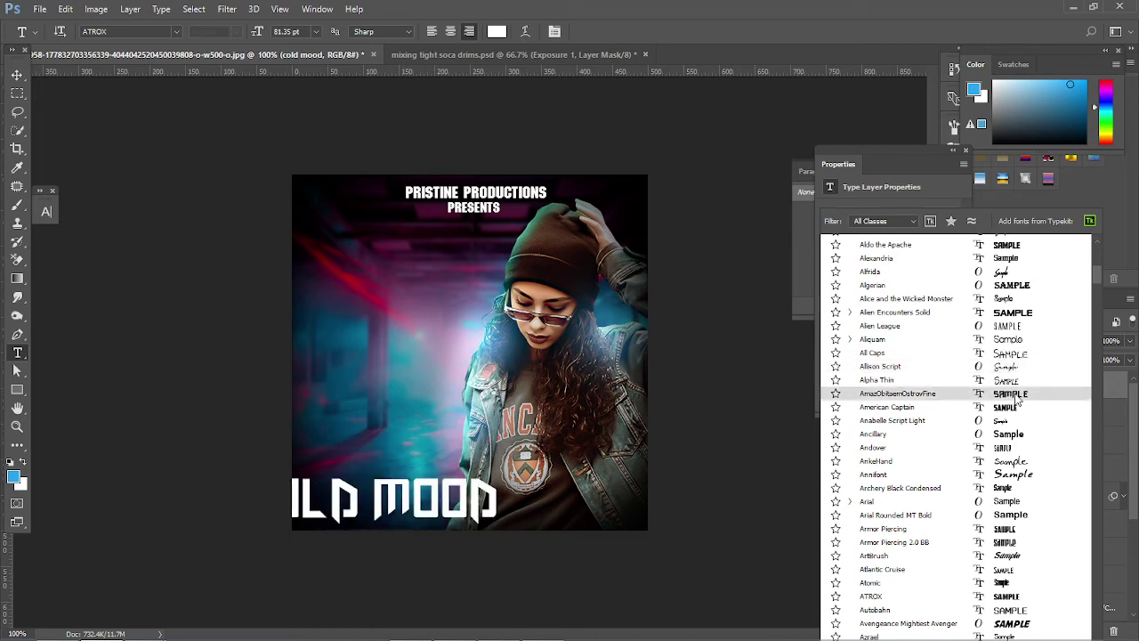
scroll(1017, 402, "down", 1)
scroll(1013, 406, "down", 1)
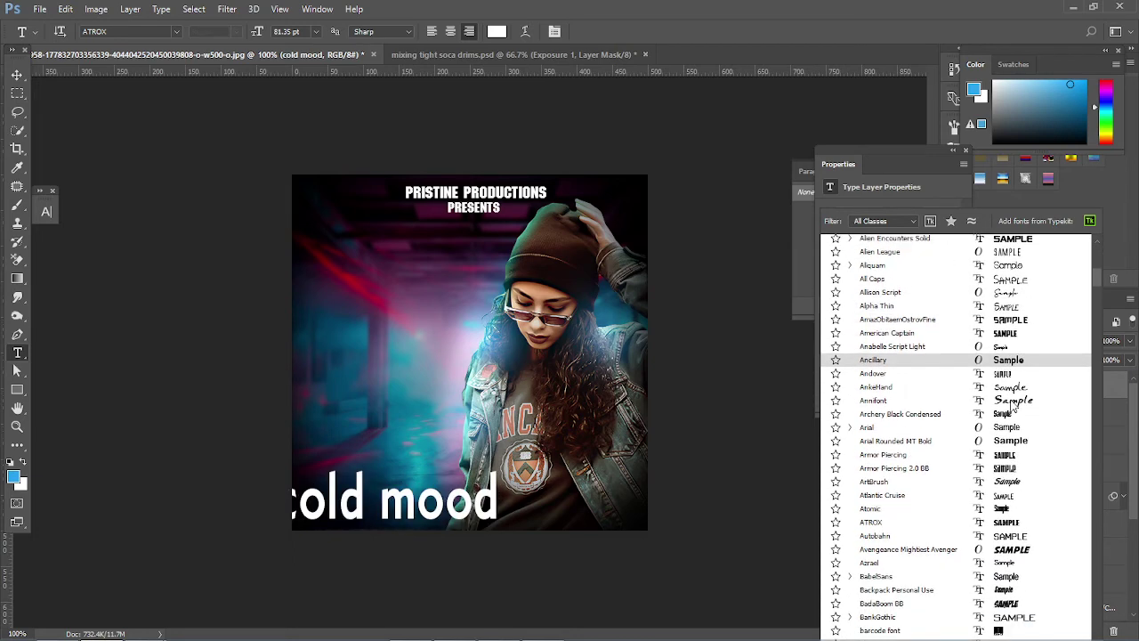
scroll(1013, 409, "down", 1)
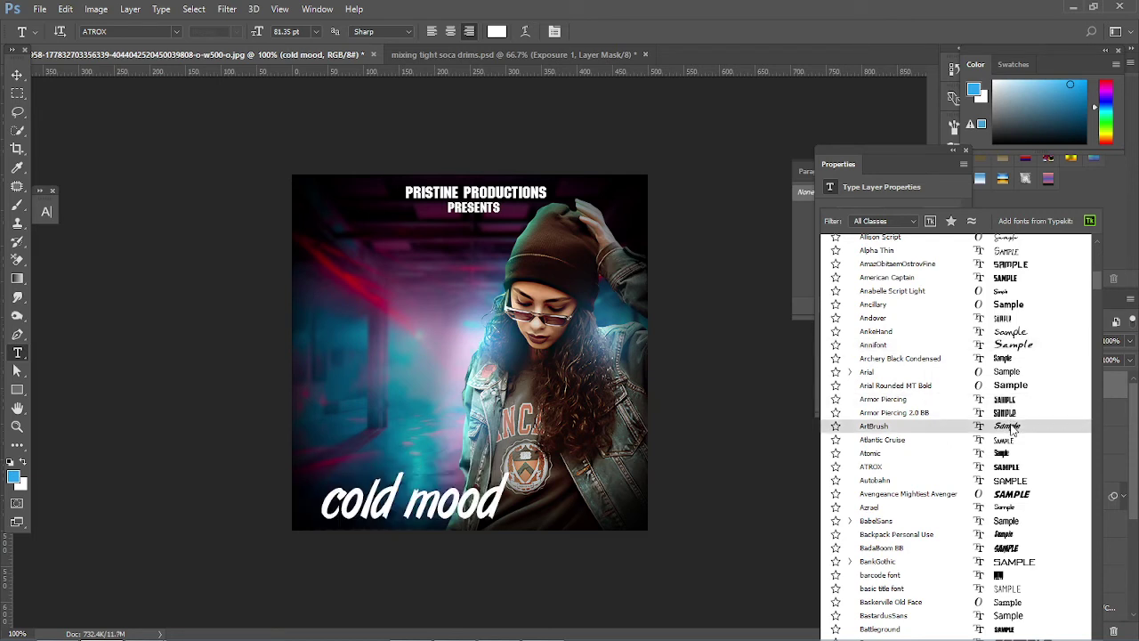
scroll(1011, 413, "down", 1)
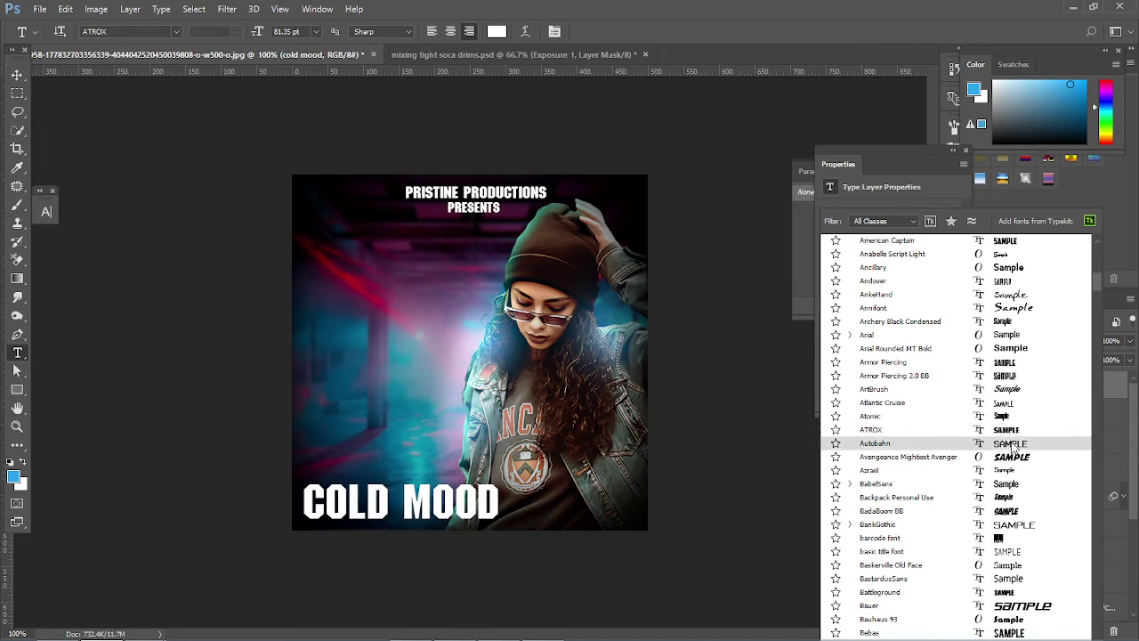
scroll(1014, 459, "down", 1)
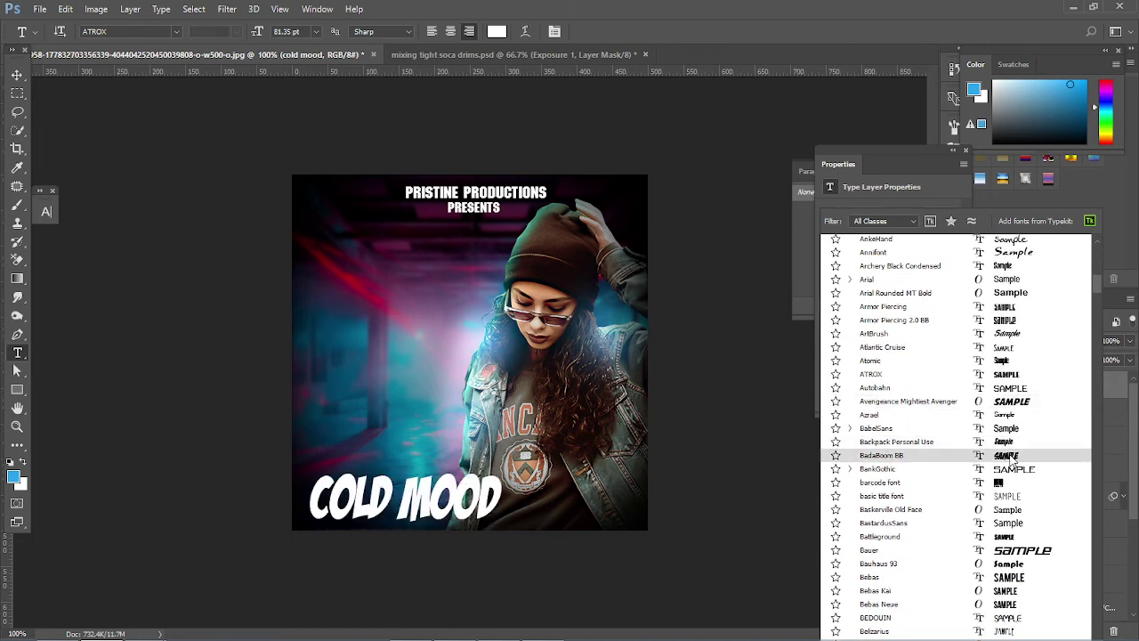
scroll(1012, 461, "down", 1)
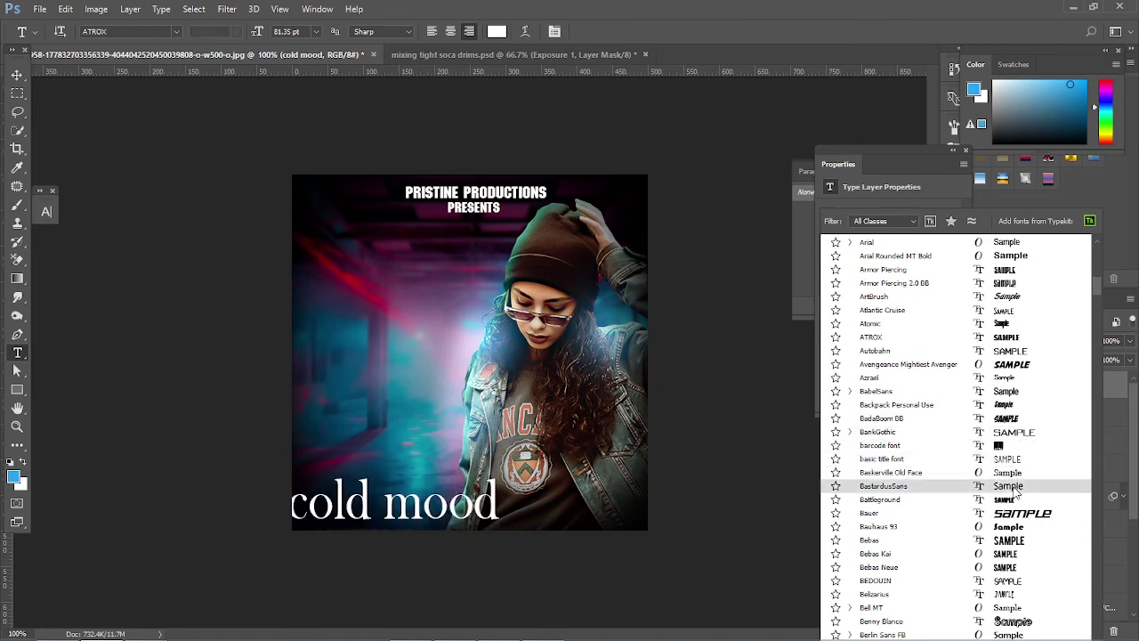
scroll(1016, 485, "down", 1)
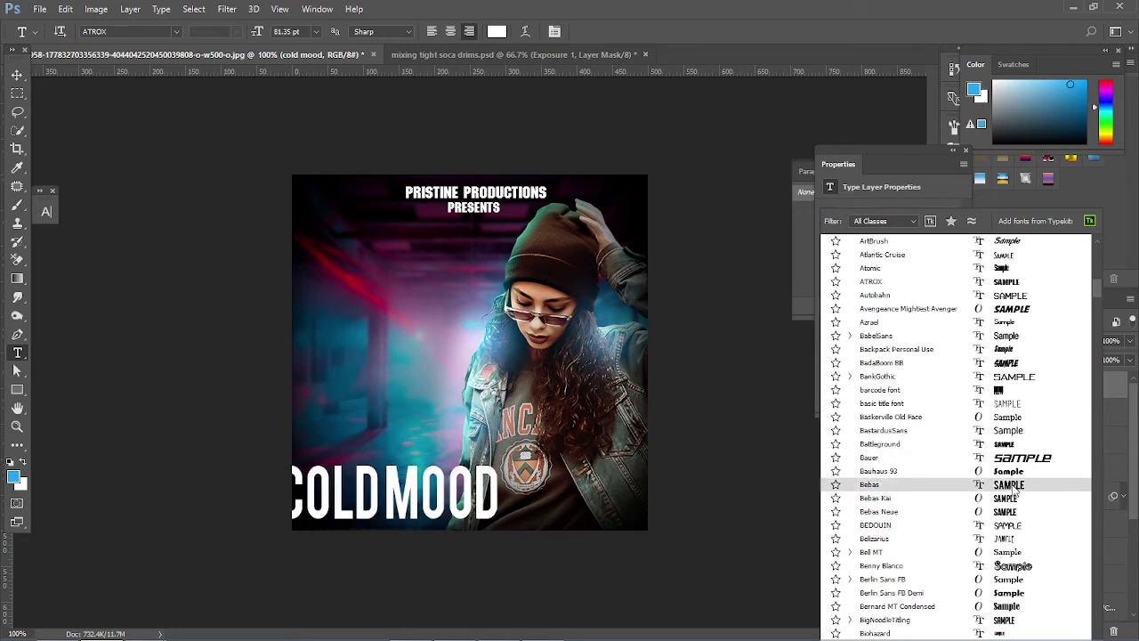
scroll(1014, 489, "down", 1)
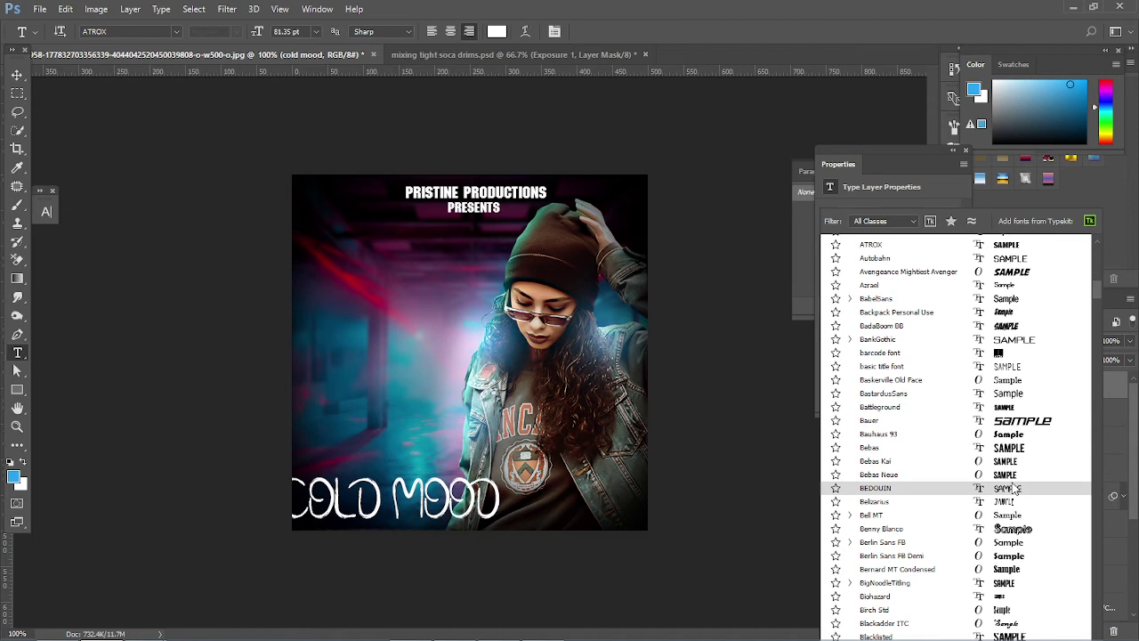
left_click(1014, 489)
key("ctrl+t")
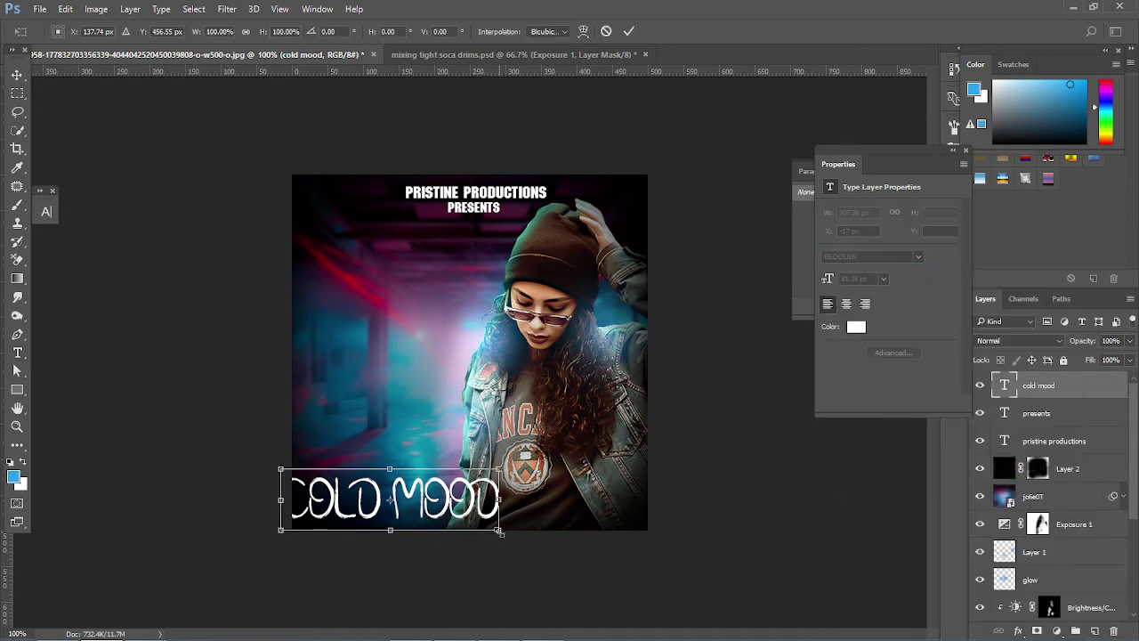
- Scale COLD MOOD to about 81%, raise it to mid-poster, and break it into two lines
left_click_drag(498, 529, 461, 519)
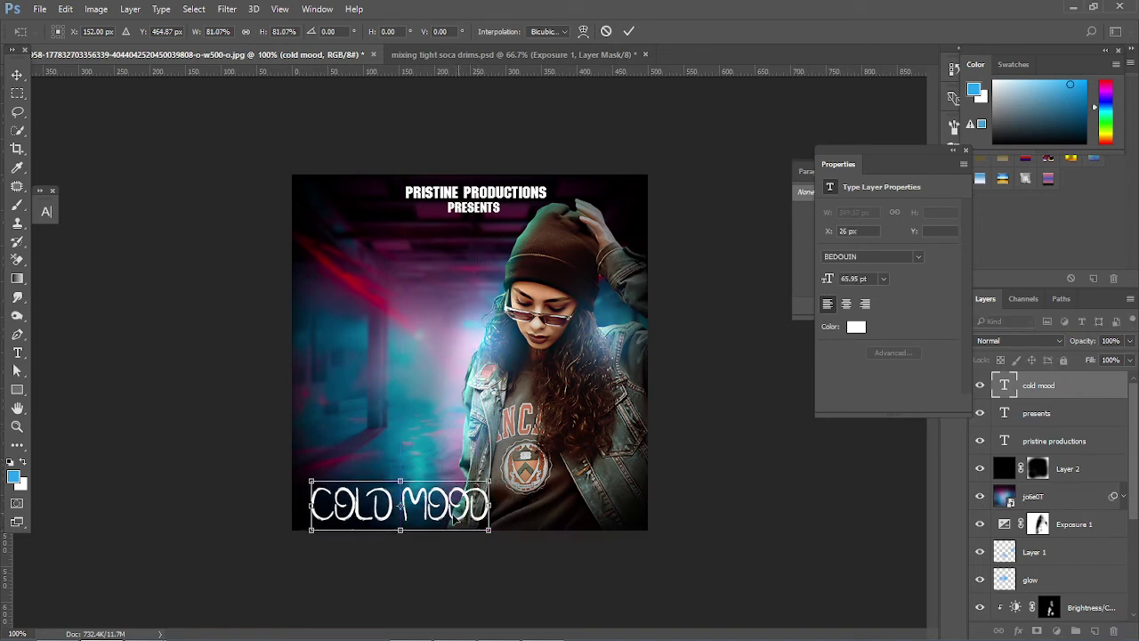
left_click_drag(442, 517, 435, 392)
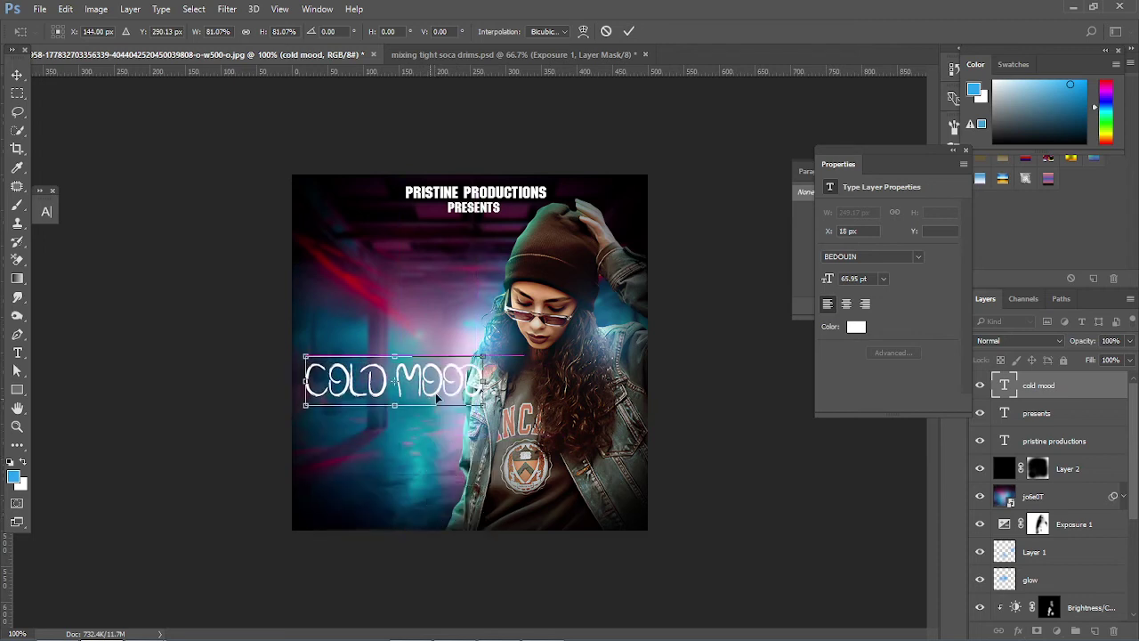
left_click(627, 32)
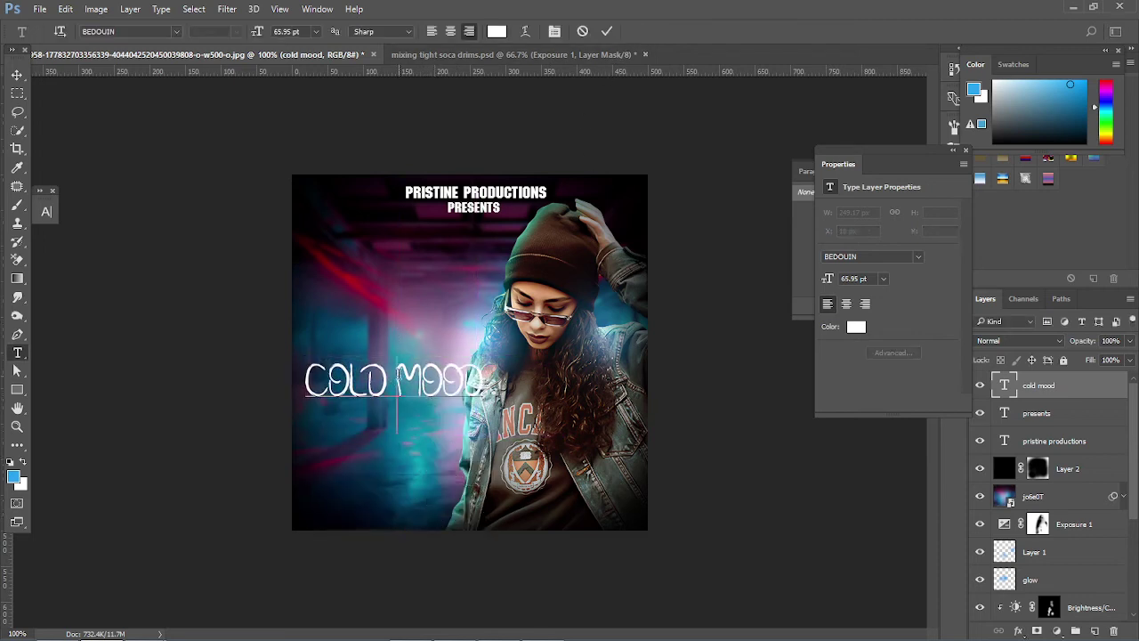
key("Return")
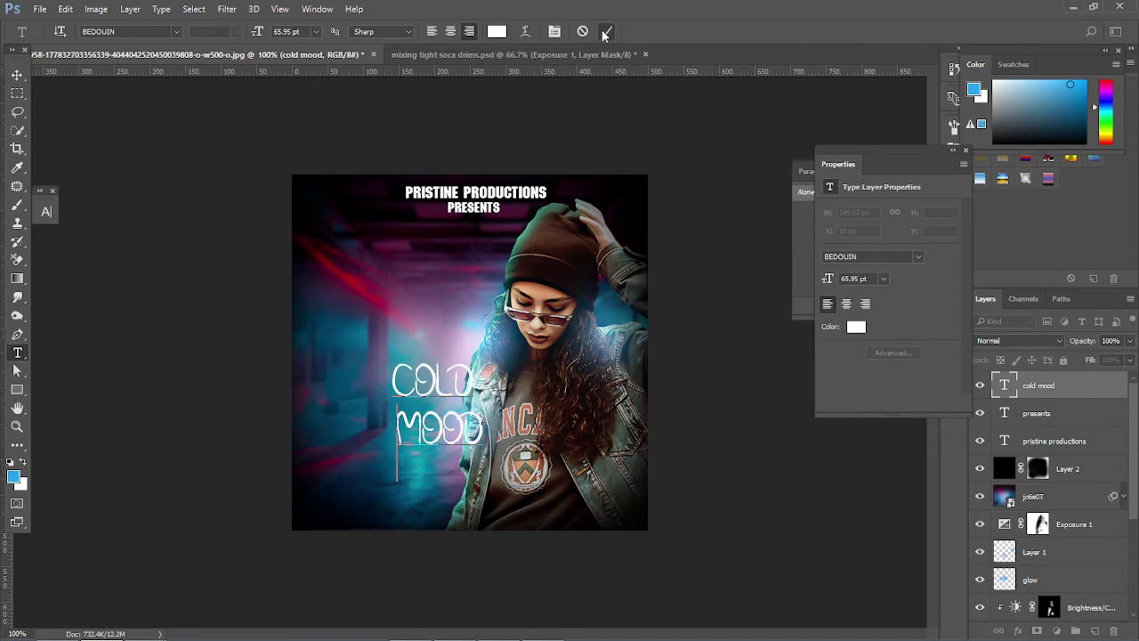
- Scale the two-line title up to about 128% (84.81 pt) and place it in the lower-left corner
left_click(605, 32)
key("ctrl+t")
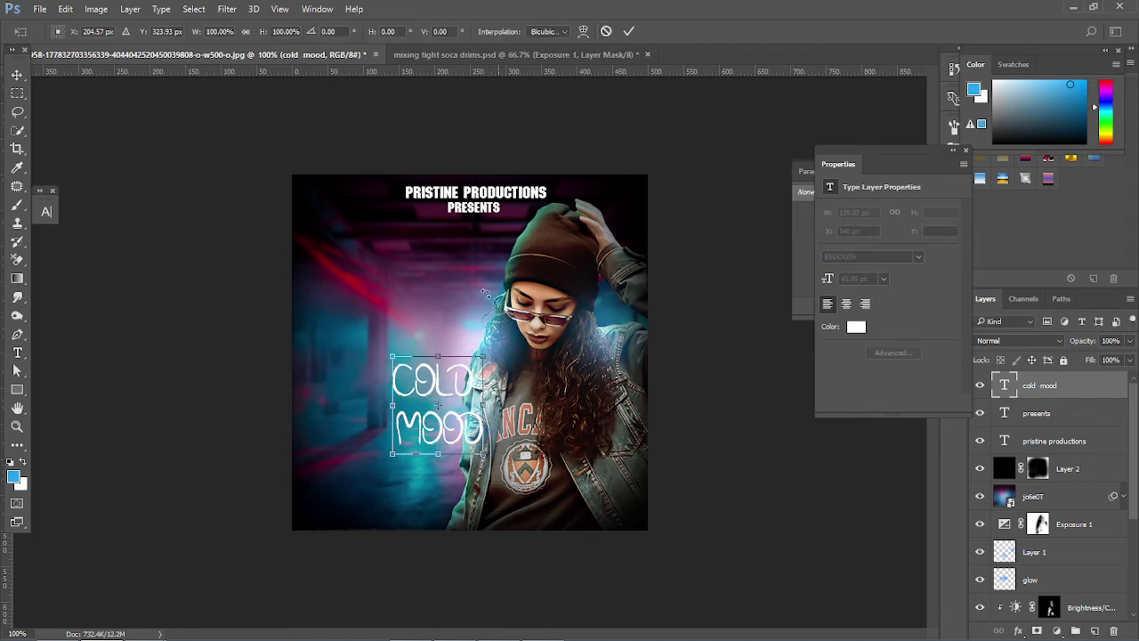
left_click_drag(458, 431, 377, 507)
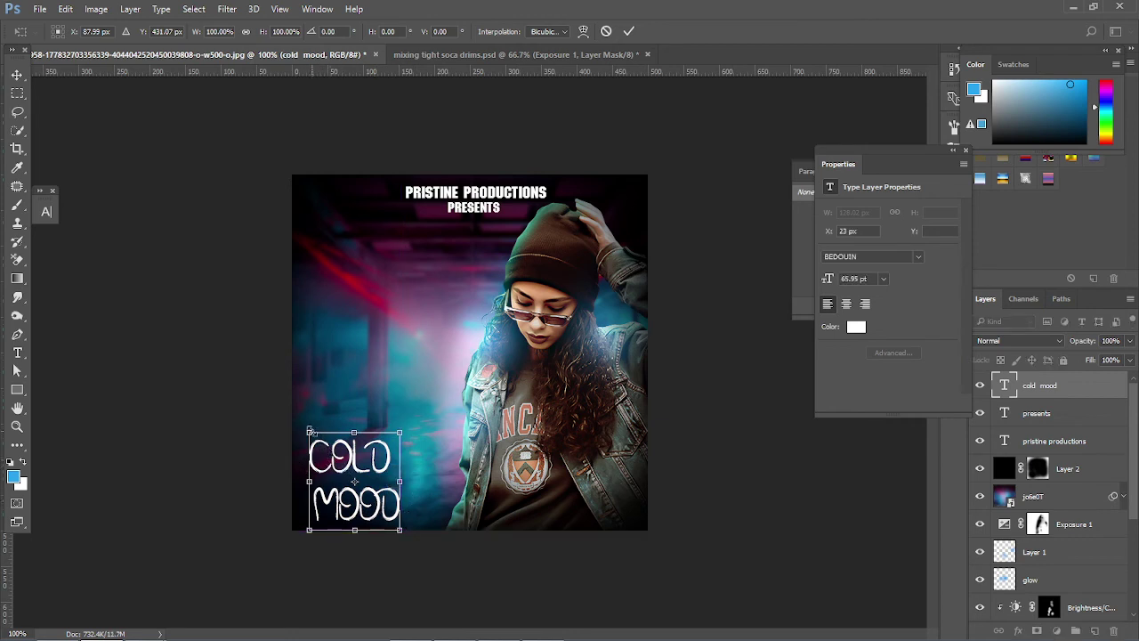
left_click_drag(311, 432, 297, 418)
left_click_drag(371, 515, 377, 488)
left_click(628, 31)
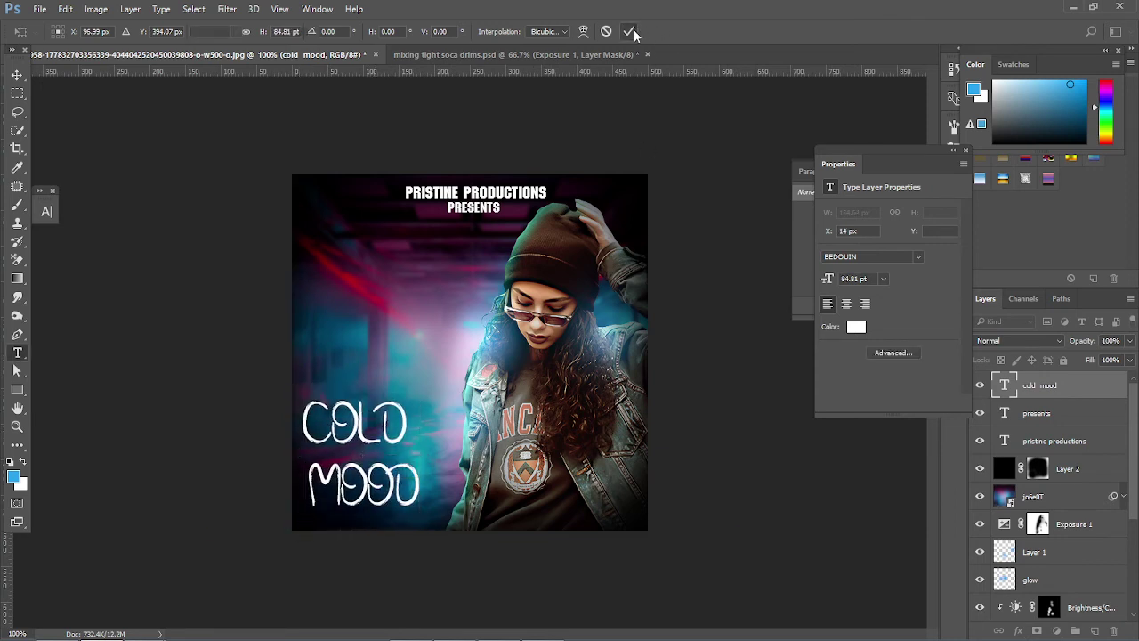
- Scroll the font list, live-previewing typefaces on COLD MOOD down to a narrow Dark Ministry style
left_click(919, 257)
scroll(979, 400, "up", 10)
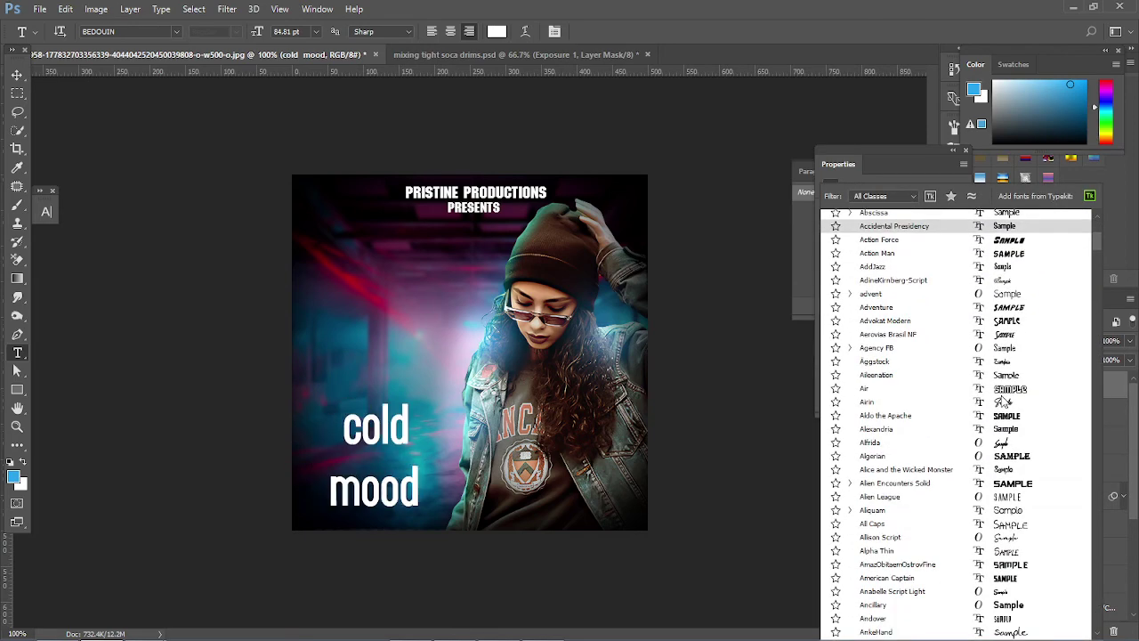
scroll(1004, 401, "down", 4)
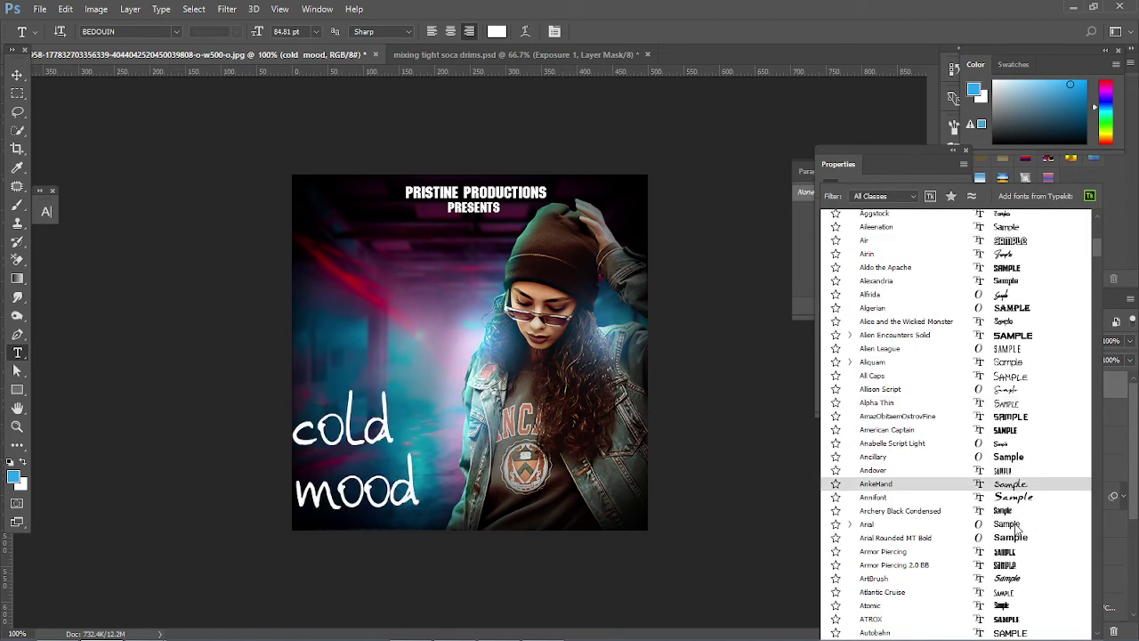
scroll(1011, 551, "down", 2)
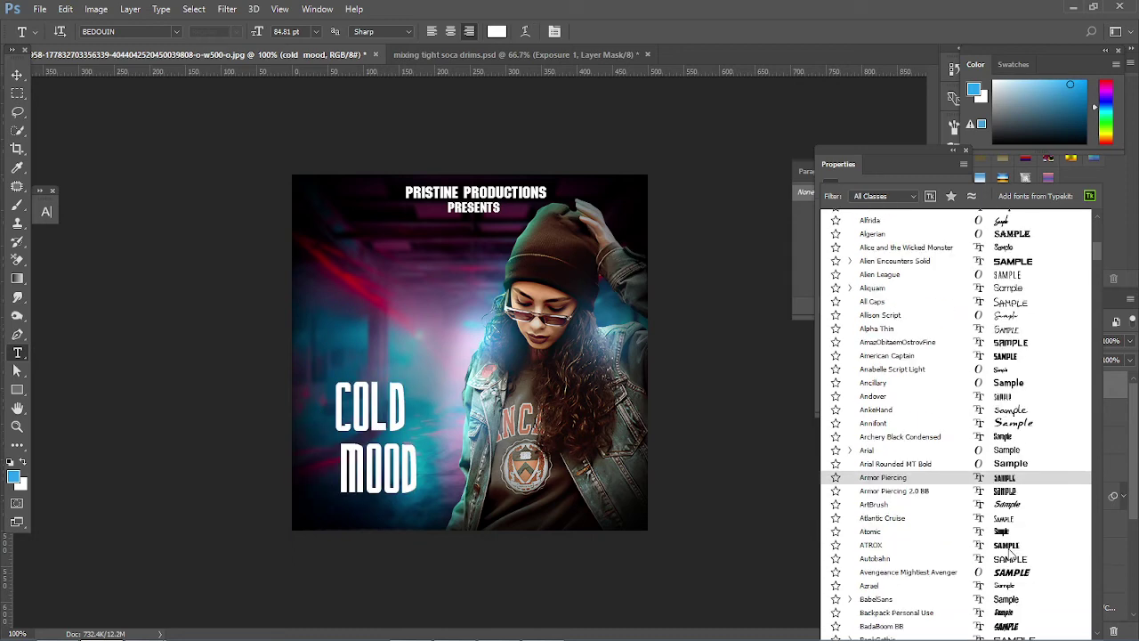
scroll(1009, 551, "down", 2)
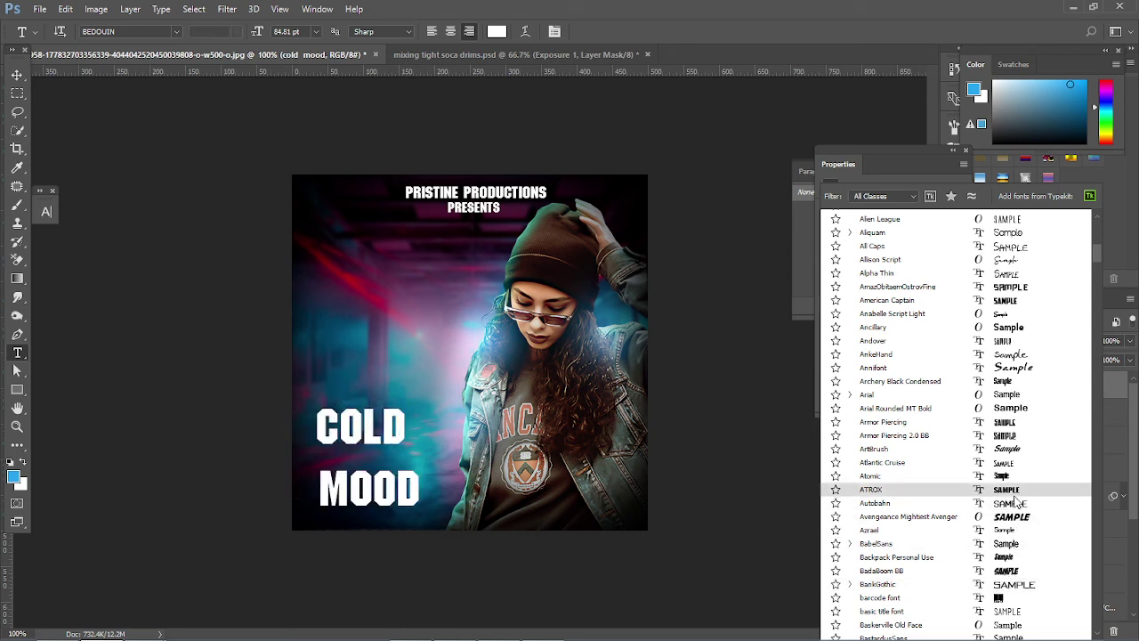
scroll(1014, 503, "down", 5)
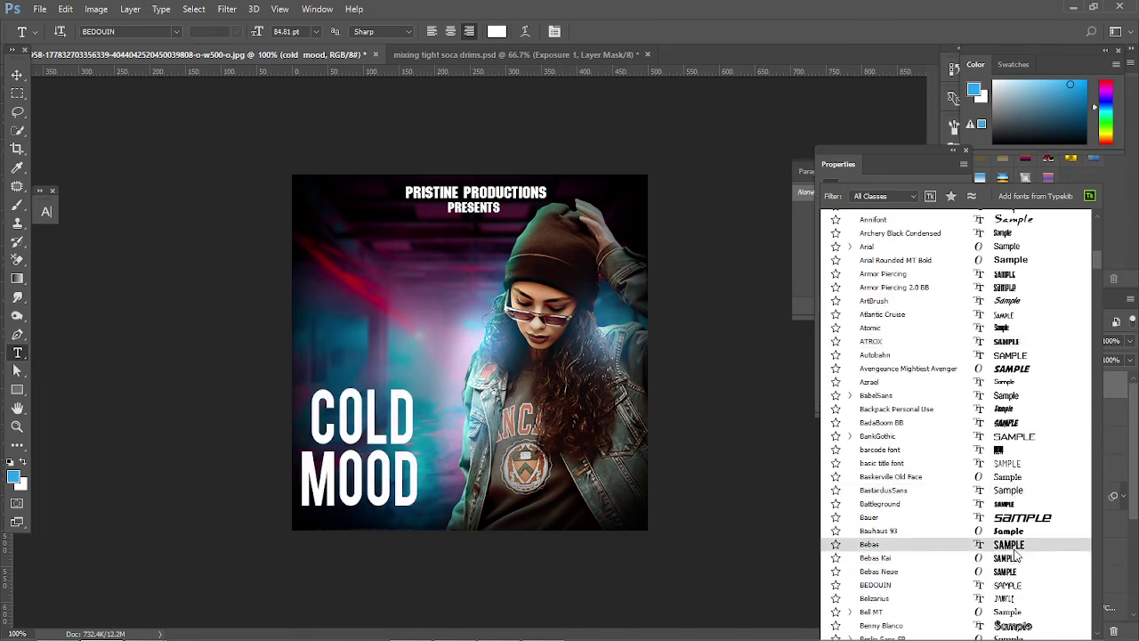
scroll(1014, 553, "down", 2)
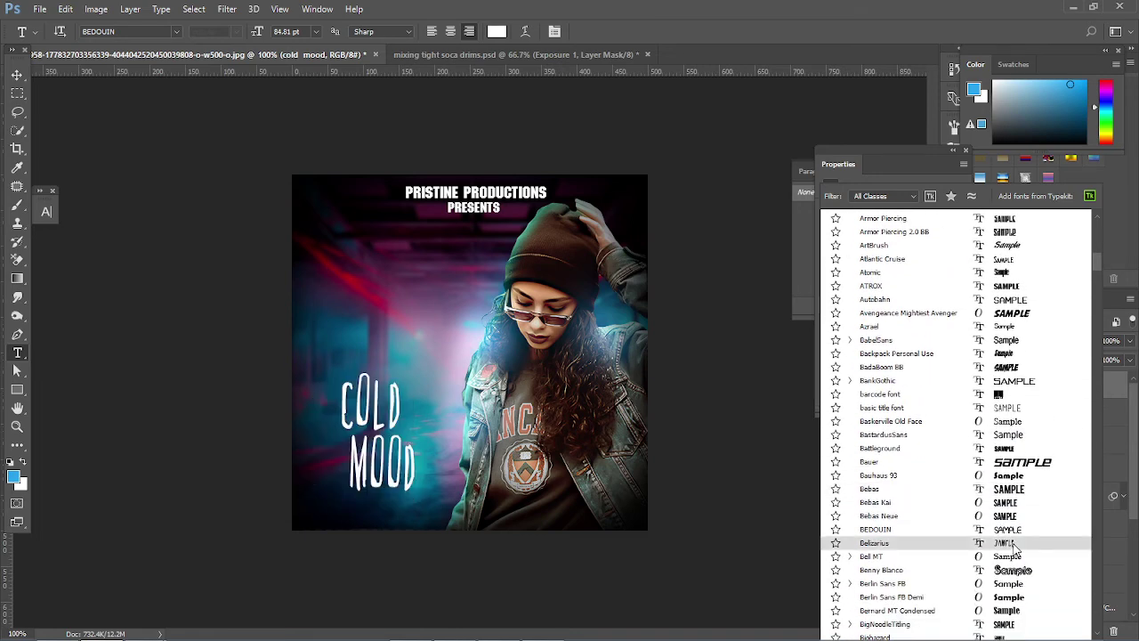
scroll(1014, 549, "down", 2)
scroll(1016, 545, "down", 5)
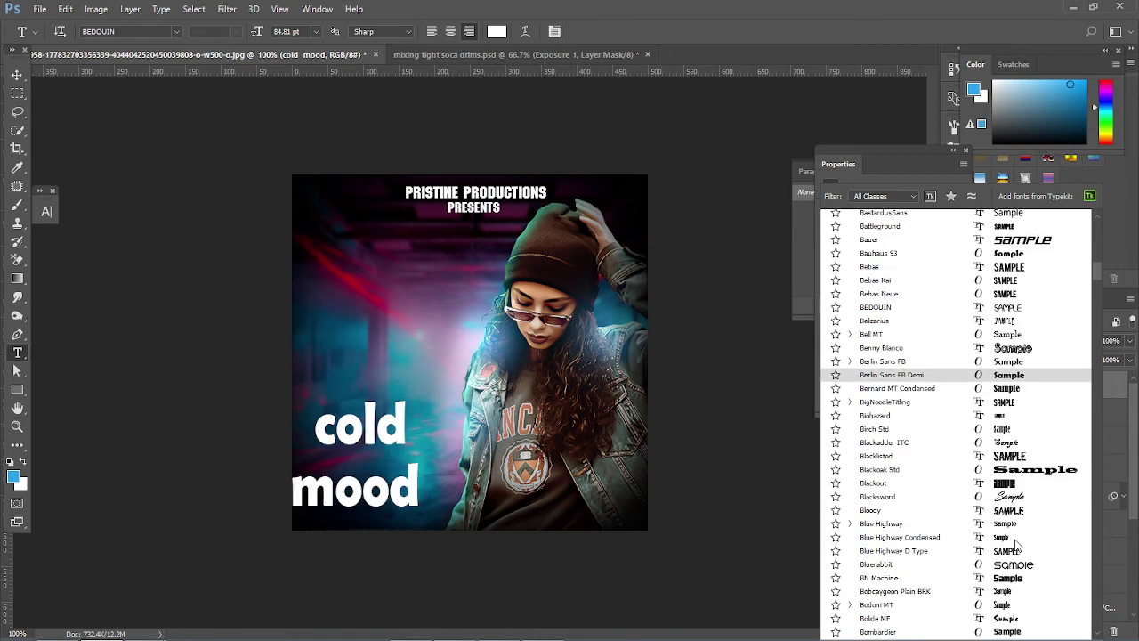
scroll(1016, 543, "down", 3)
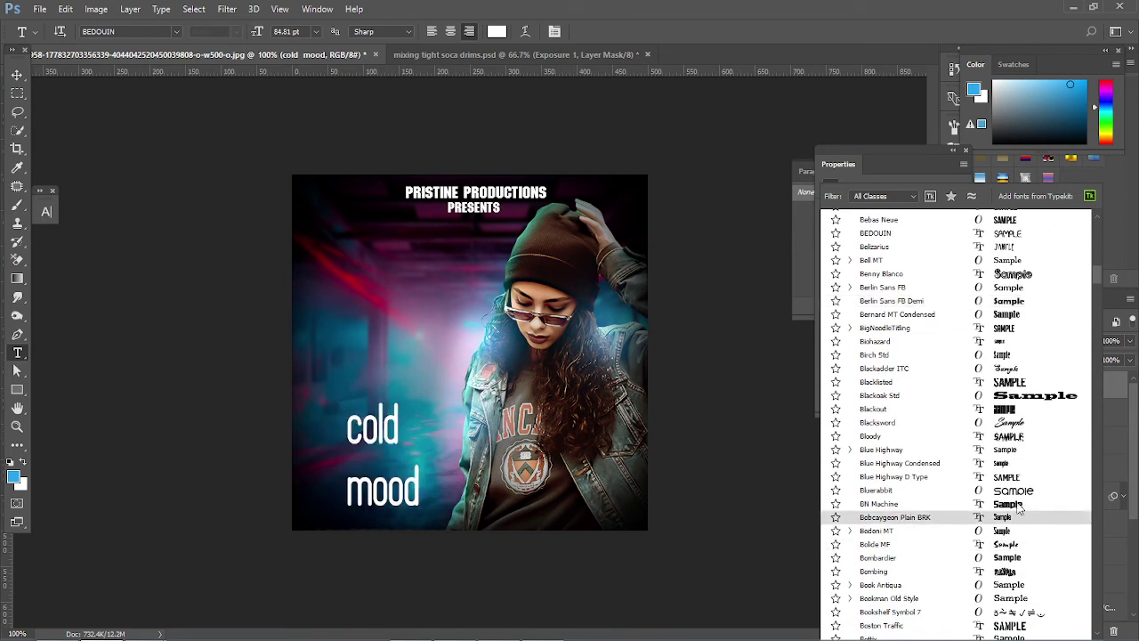
scroll(1024, 498, "down", 2)
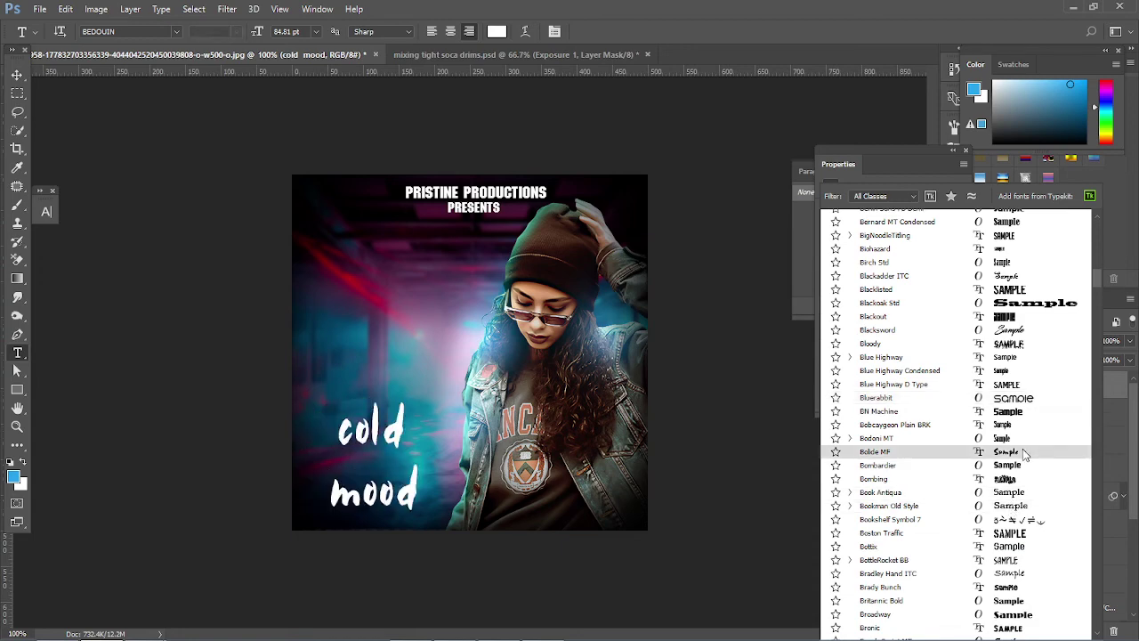
scroll(1012, 523, "down", 2)
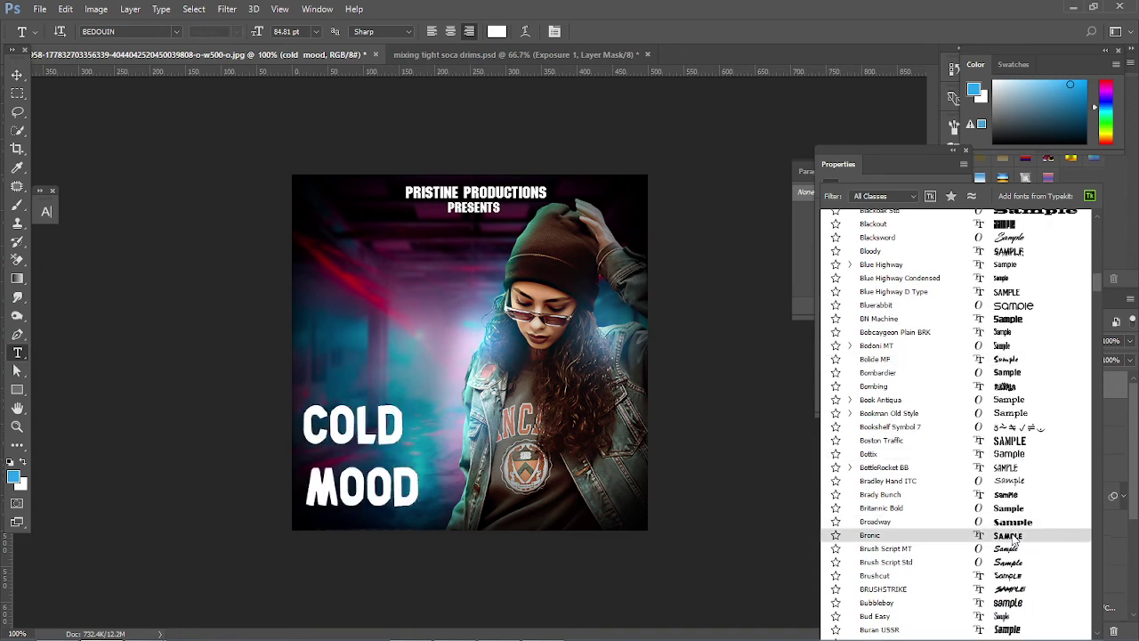
scroll(1017, 574, "down", 1)
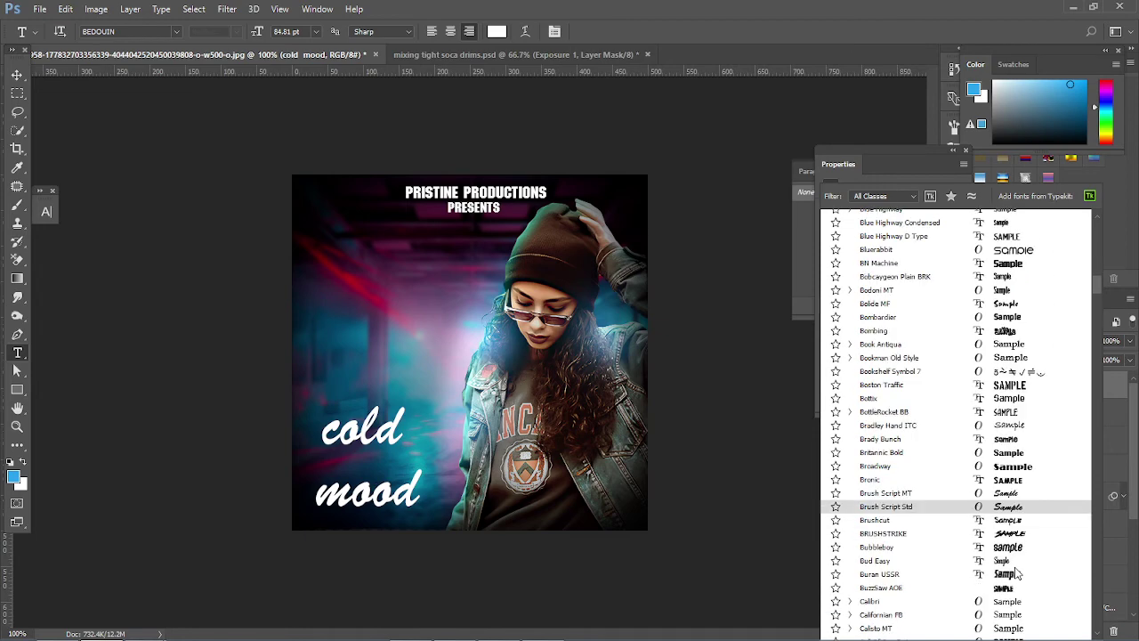
scroll(1014, 574, "down", 1)
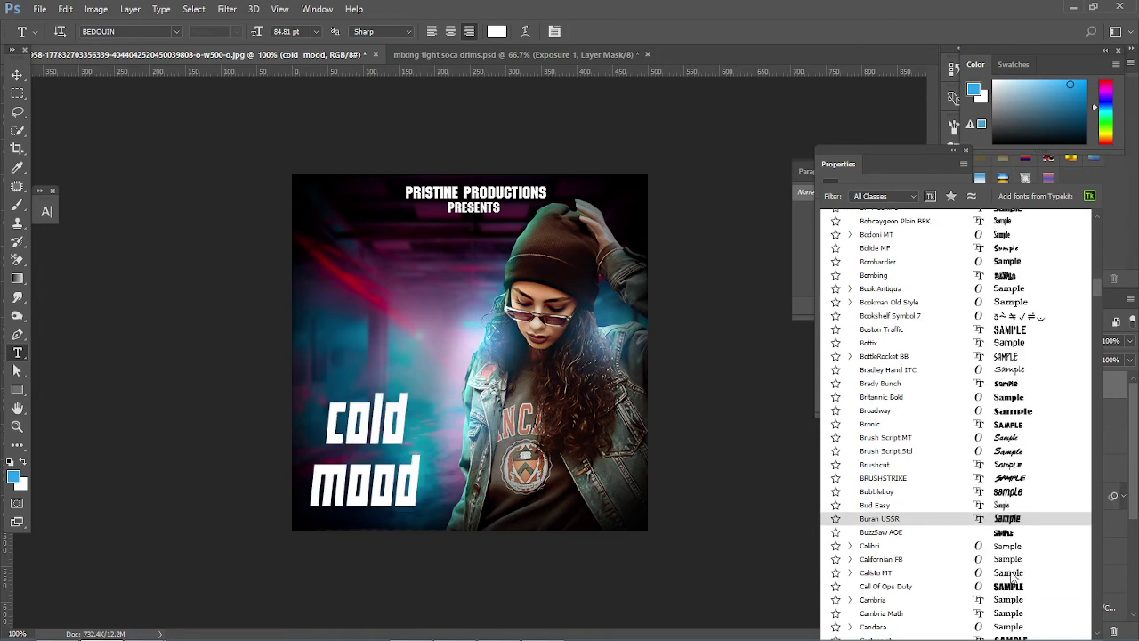
scroll(1006, 566, "down", 1)
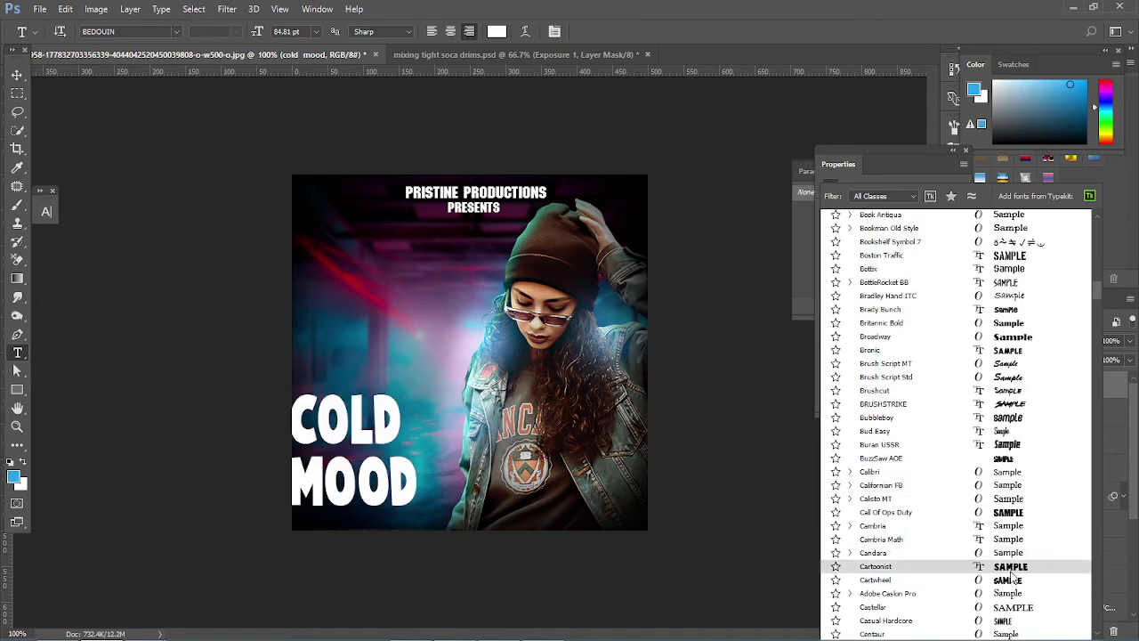
scroll(1010, 578, "down", 1)
scroll(1010, 587, "down", 1)
scroll(1009, 592, "down", 2)
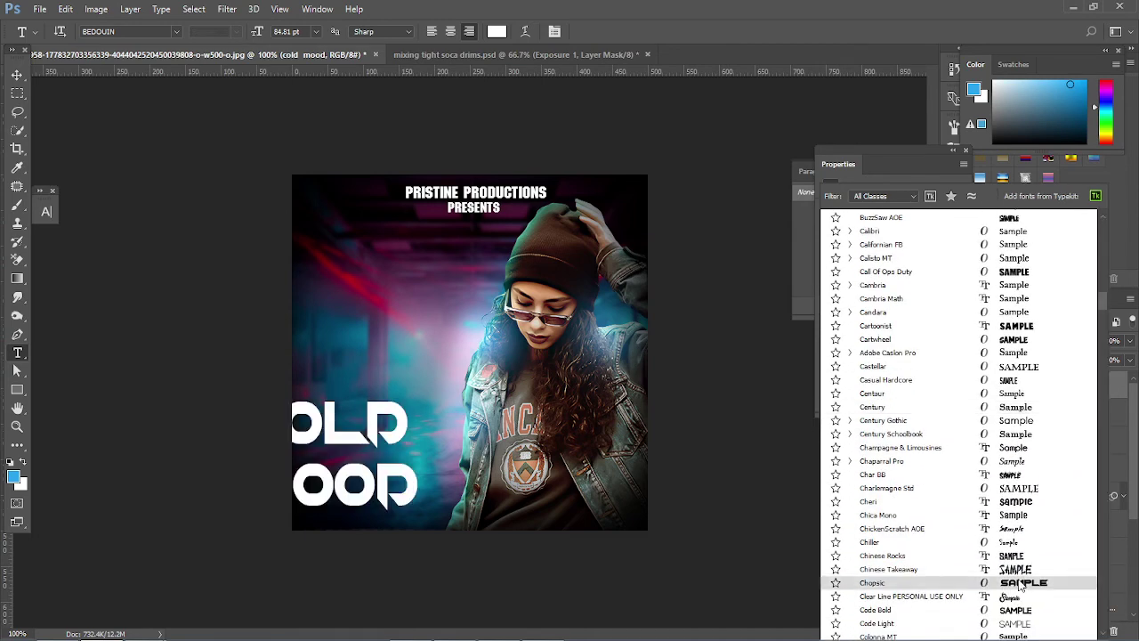
scroll(1021, 585, "down", 1)
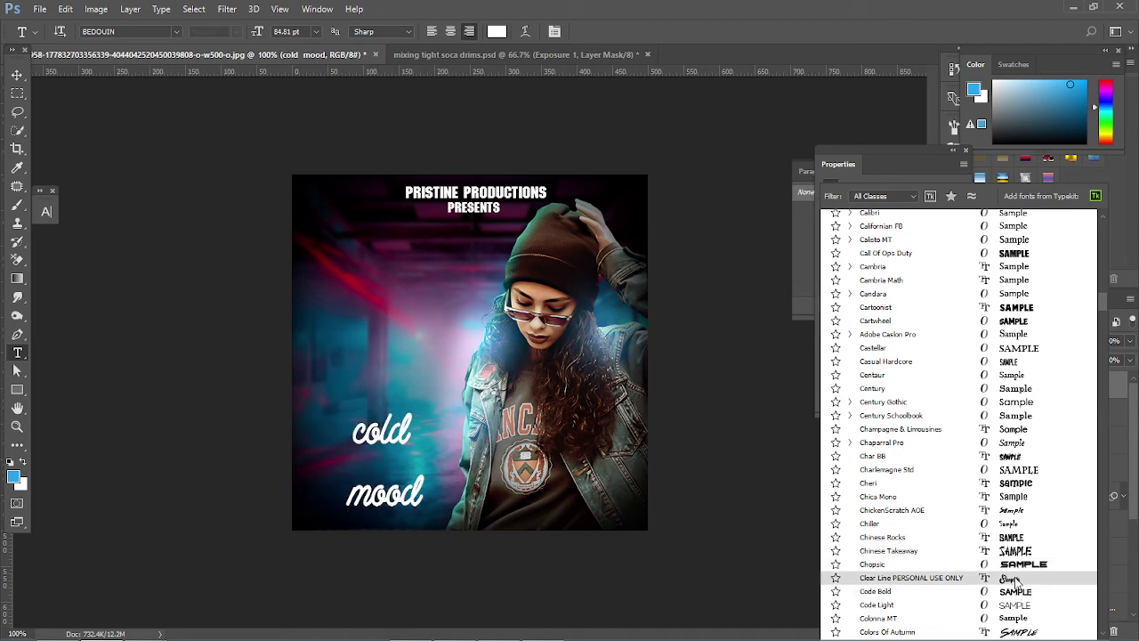
scroll(1016, 578, "down", 2)
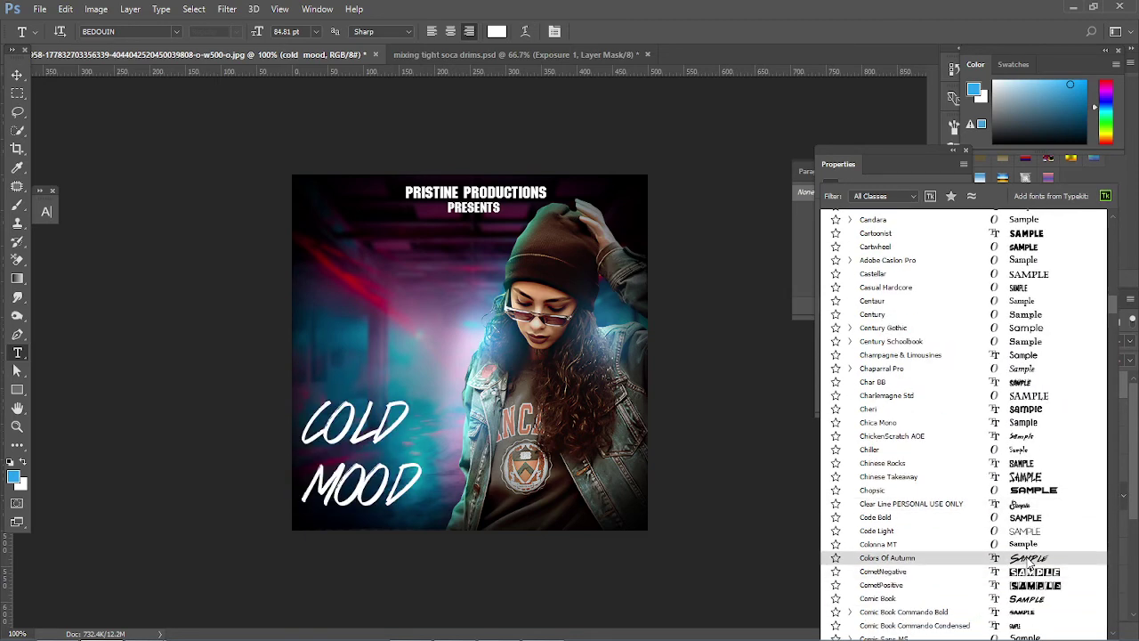
scroll(1028, 562, "down", 2)
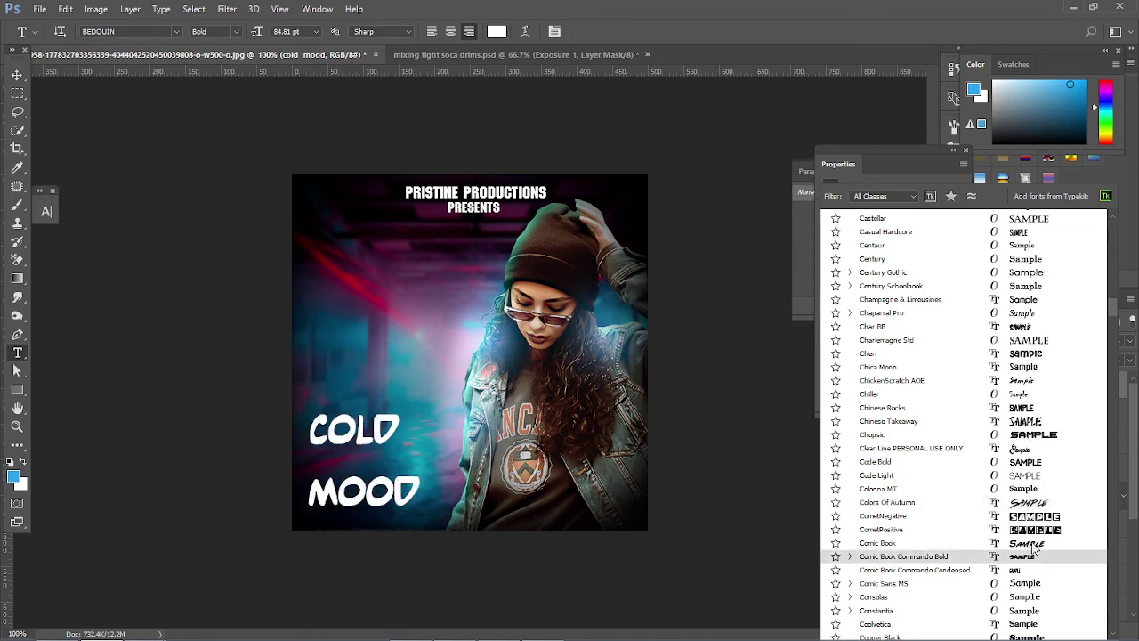
scroll(1034, 552, "down", 3)
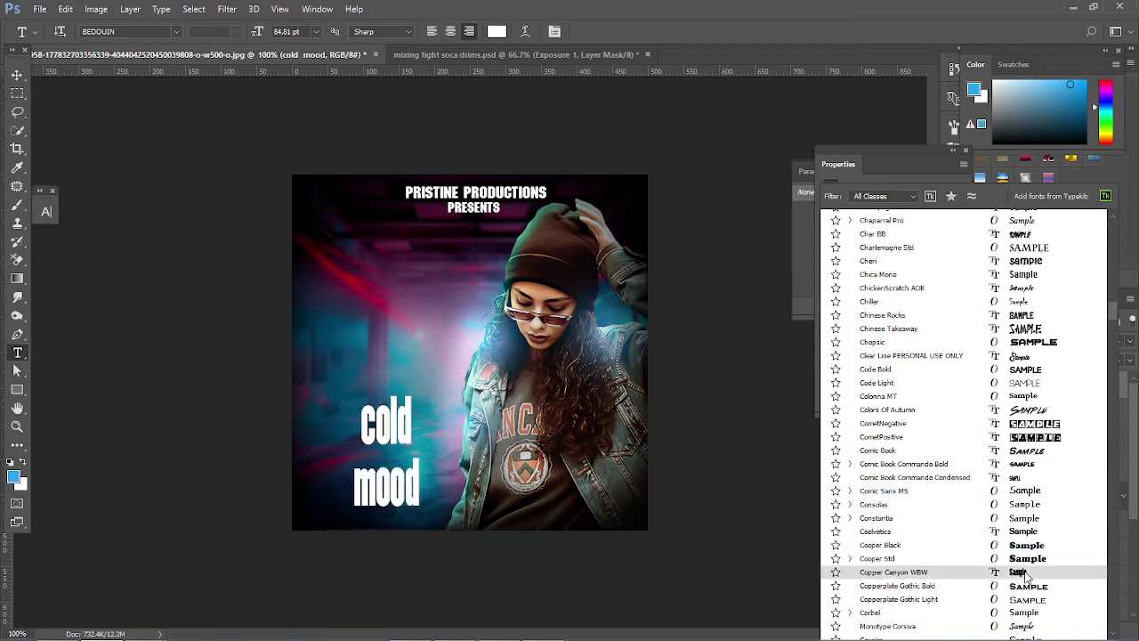
scroll(1028, 577, "down", 2)
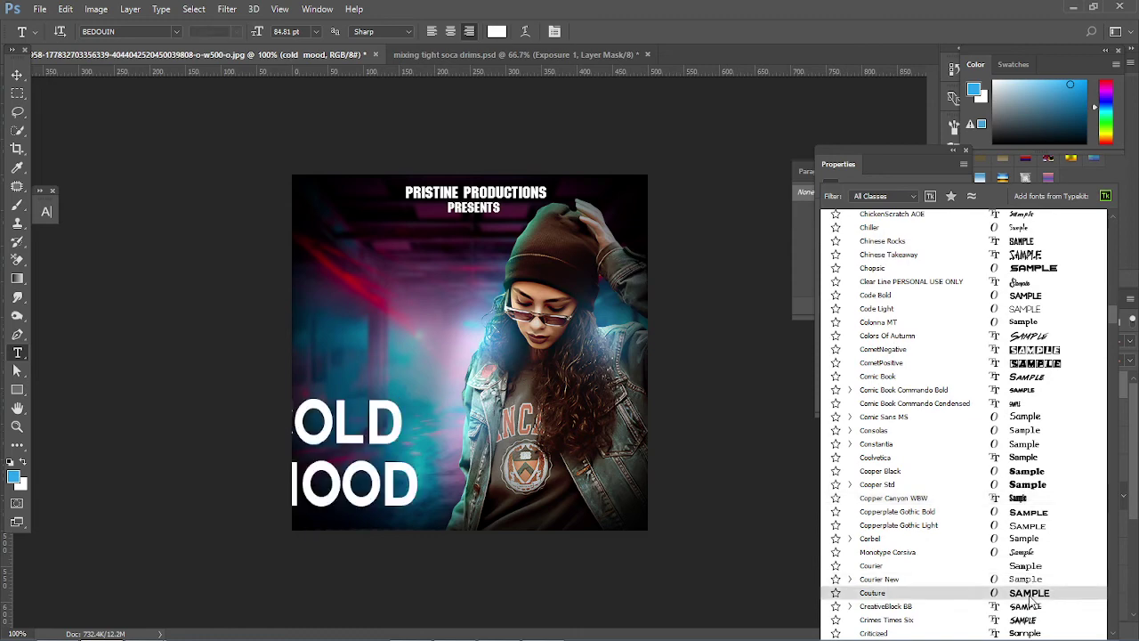
scroll(1031, 604, "down", 2)
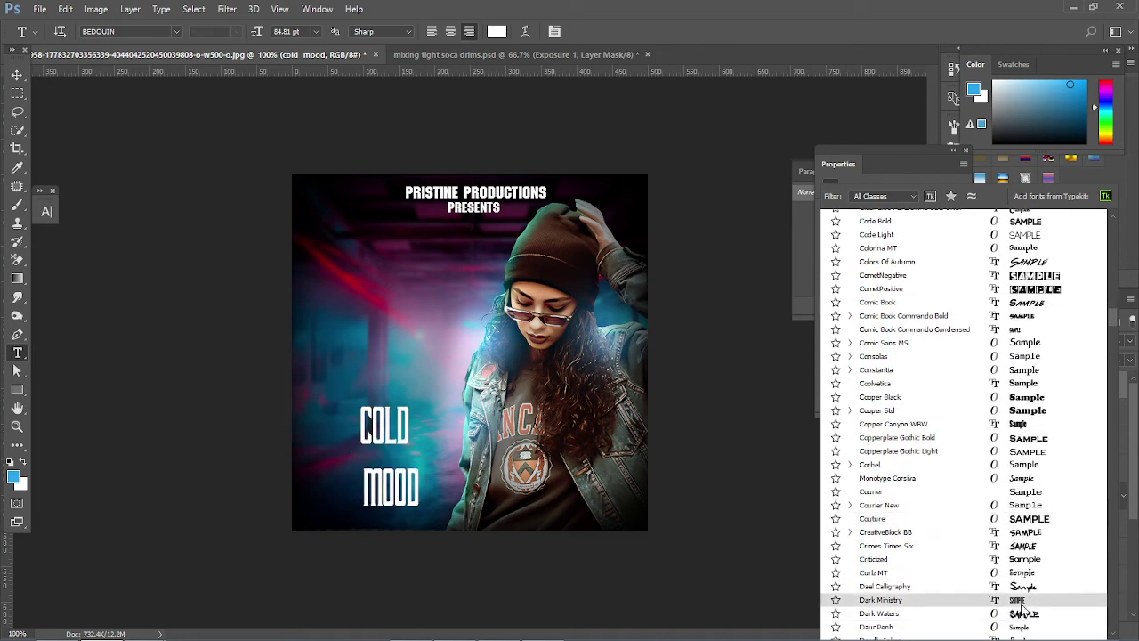
- Set COLD MOOD in Dark Waters, shift it about 35 px right, and close Properties
left_click(1023, 616)
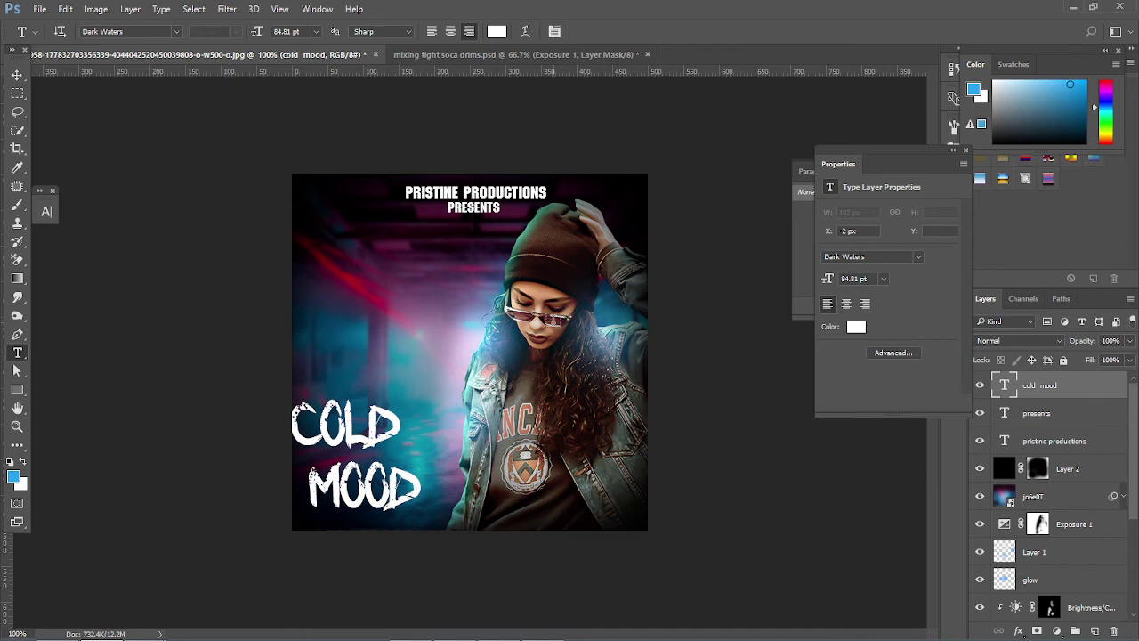
key("ctrl+t")
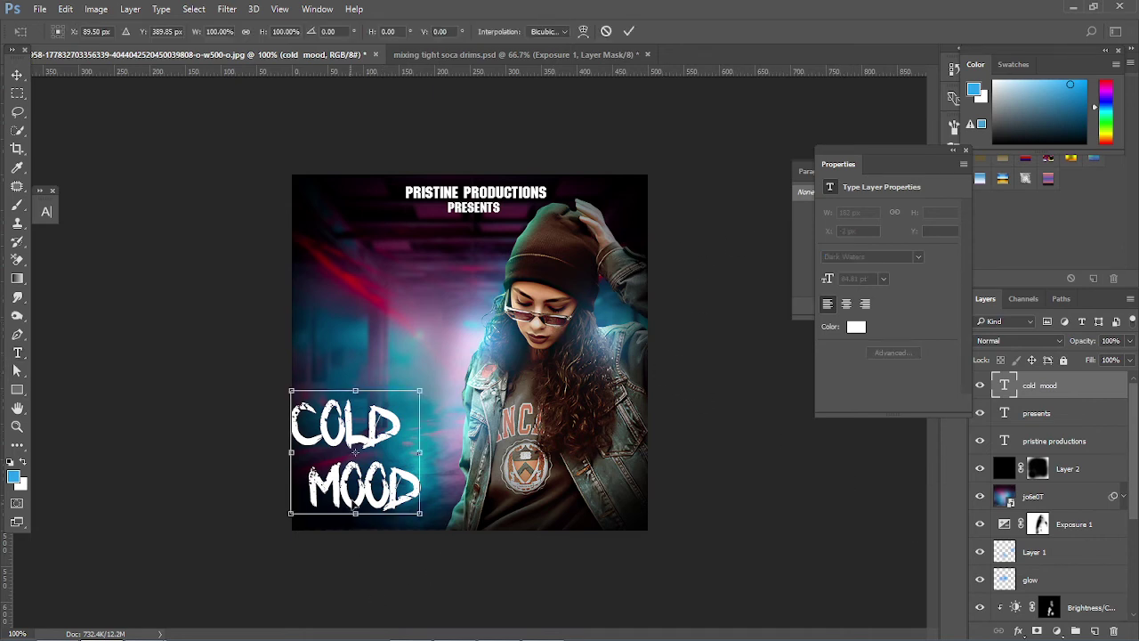
left_click_drag(351, 491, 382, 494)
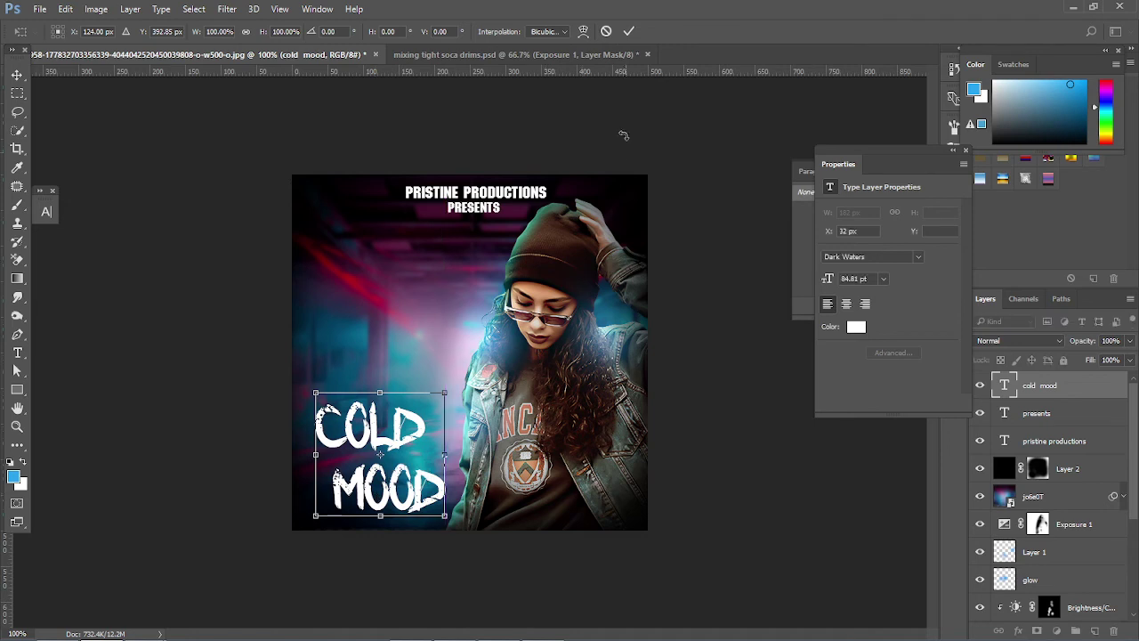
left_click(628, 31)
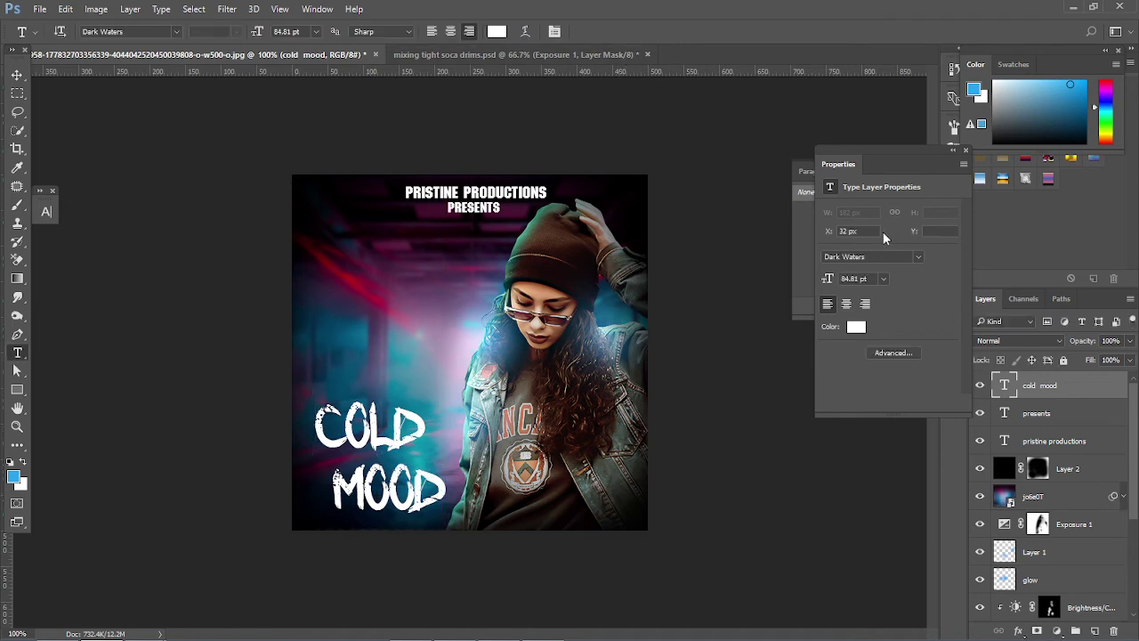
left_click(965, 152)
scroll(1046, 497, "down", 3)
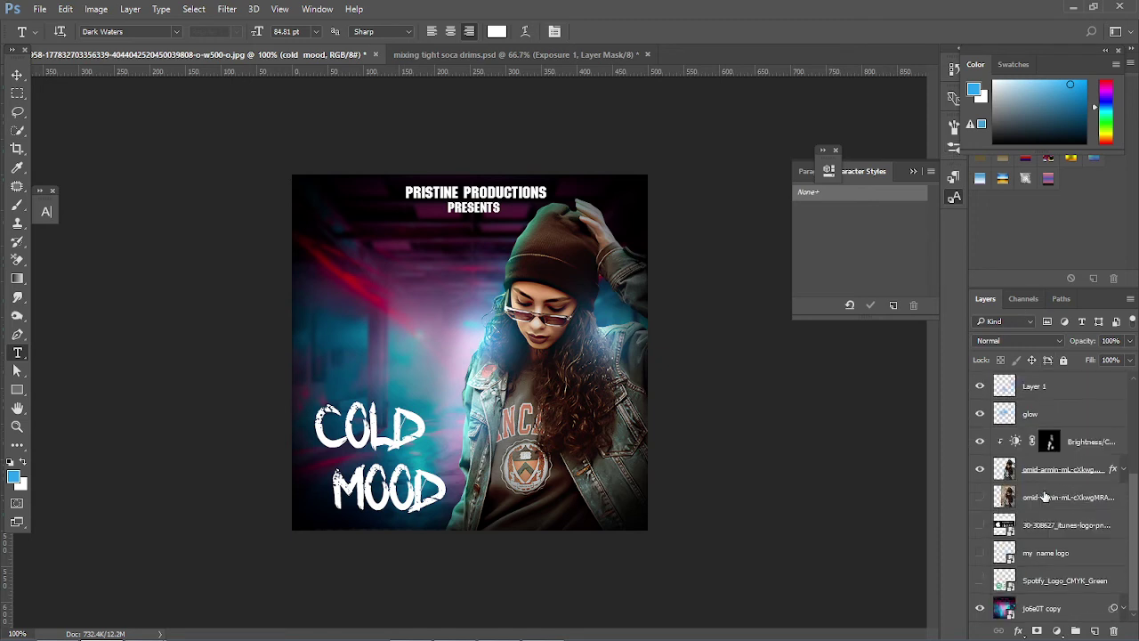
- Make the 'my name logo' credit layer visible and move it above the photo layers
left_click(980, 553)
left_click_drag(1028, 552, 1023, 458)
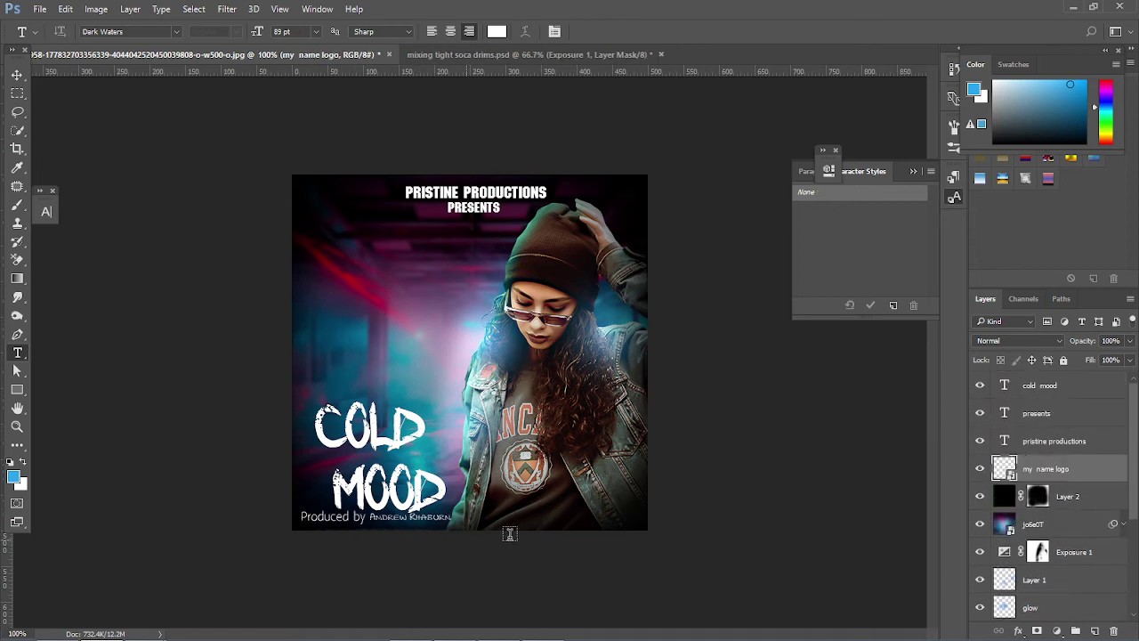
scroll(988, 534, "down", 2)
scroll(999, 538, "down", 2)
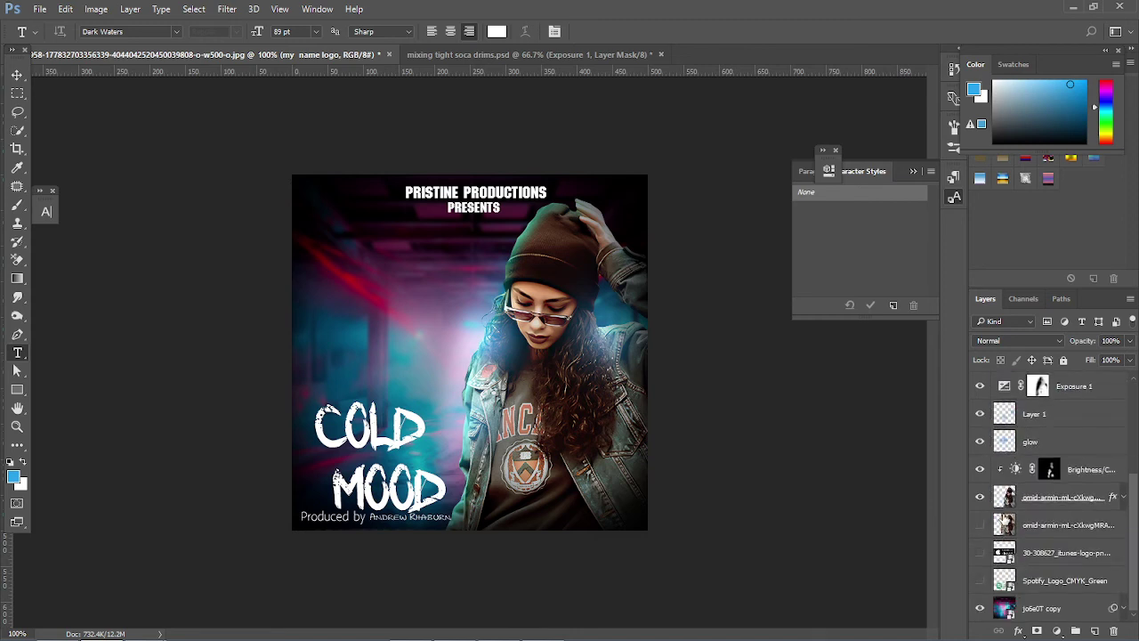
- Show the Spotify logo layer and scale the logo down to about 22%
left_click(979, 581)
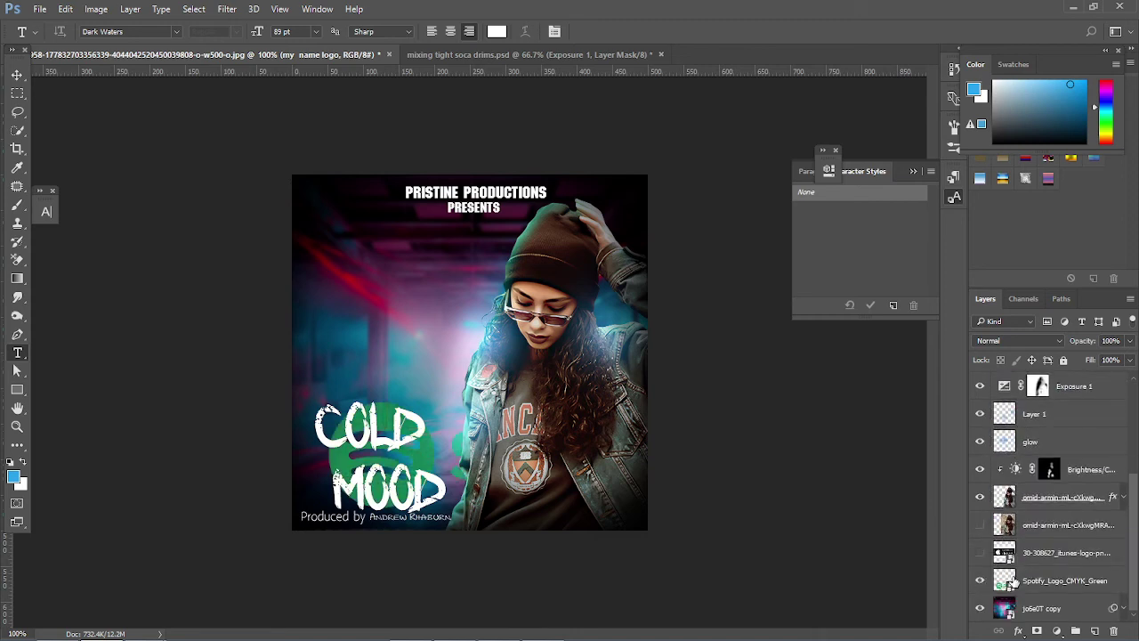
left_click(1015, 580)
key("ctrl+t")
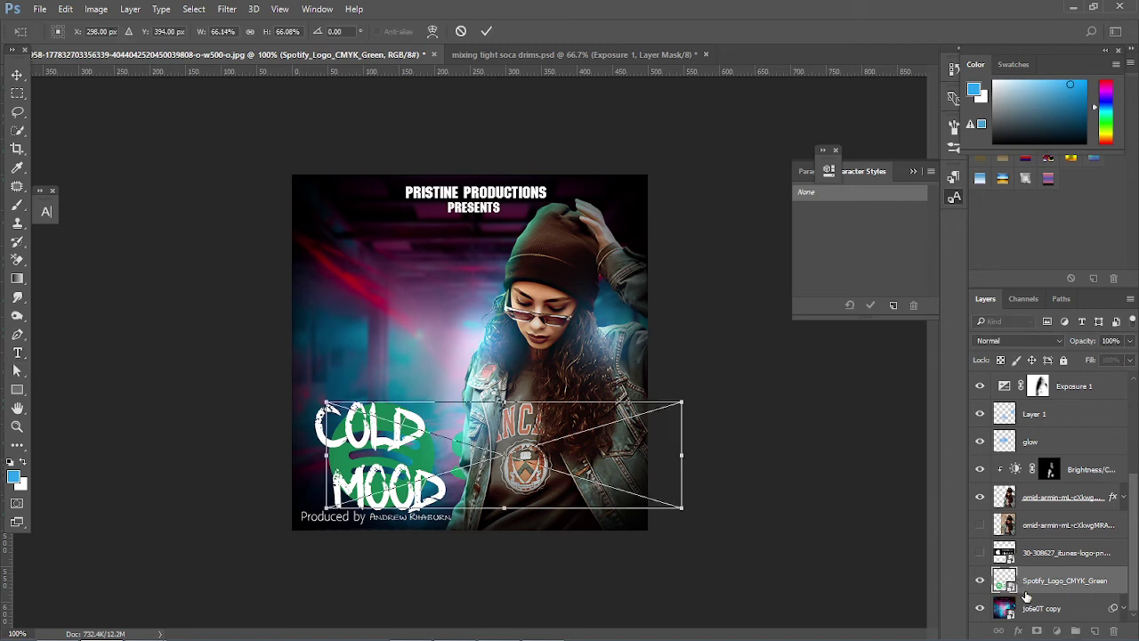
left_click_drag(685, 508, 566, 470)
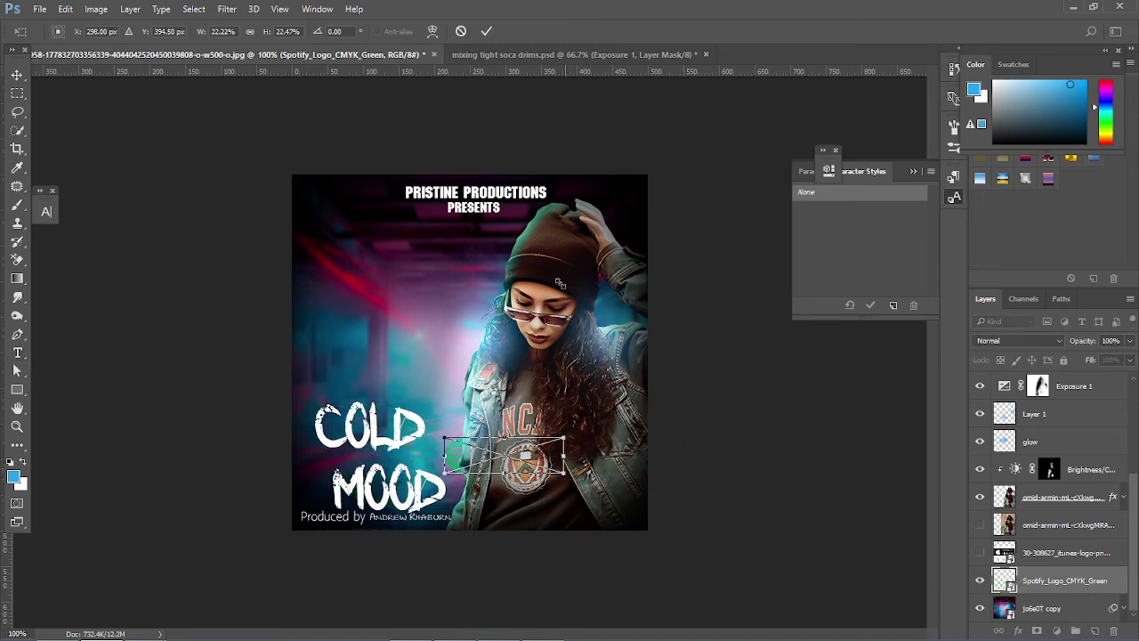
left_click(486, 31)
- Move the Spotify layer to the top and place the logo in the bottom-right corner
left_click_drag(1058, 587, 1063, 381)
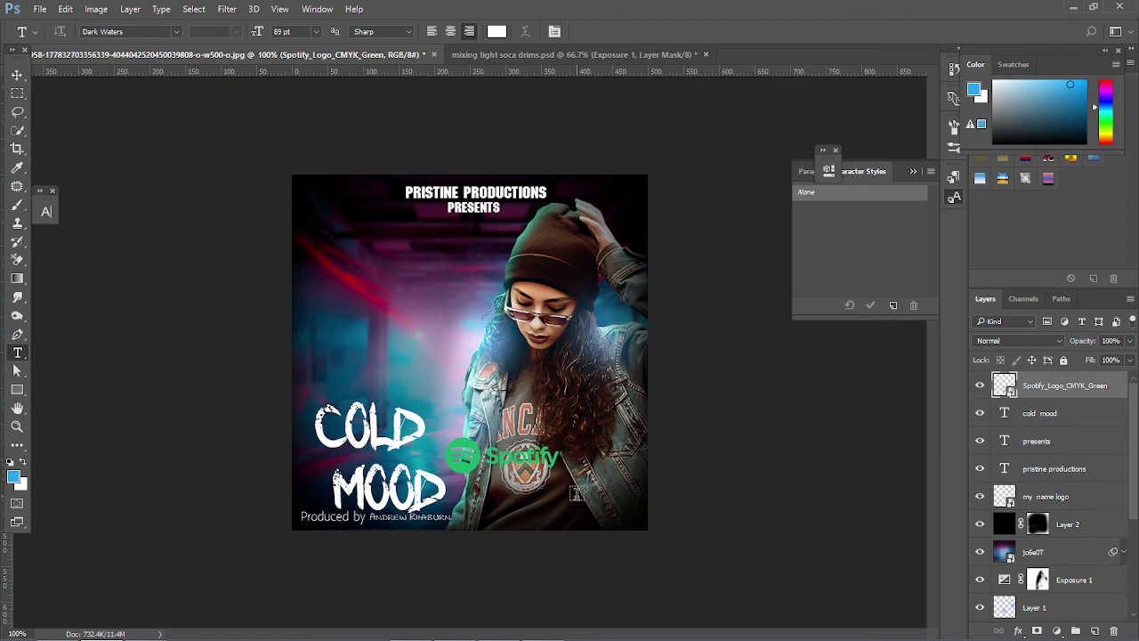
key("ctrl+t")
left_click_drag(511, 469, 570, 513)
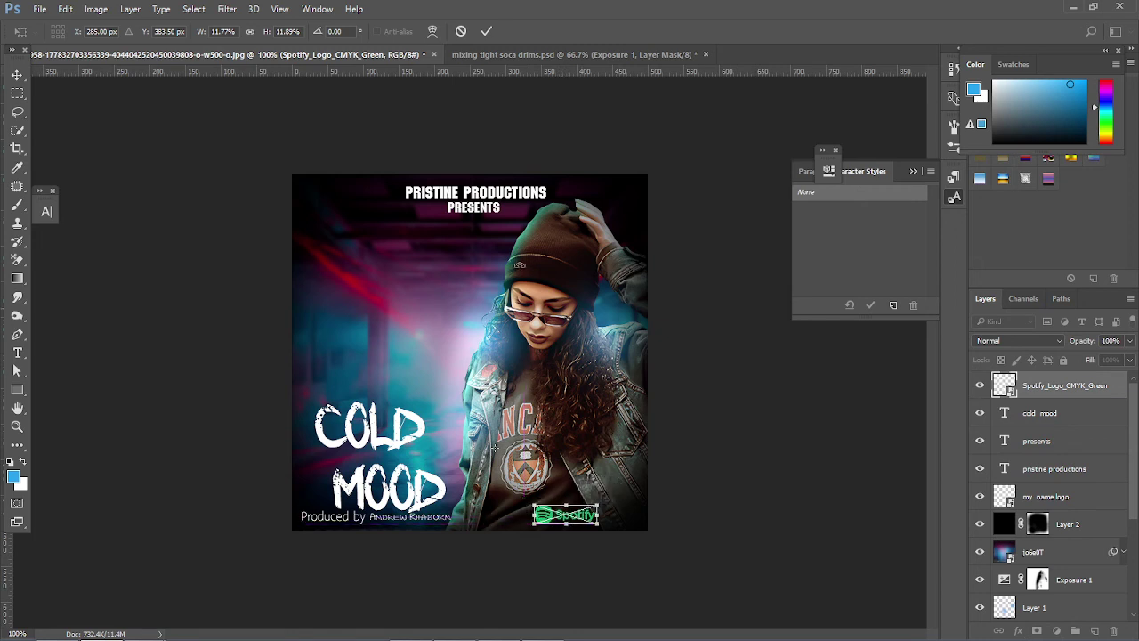
left_click(486, 31)
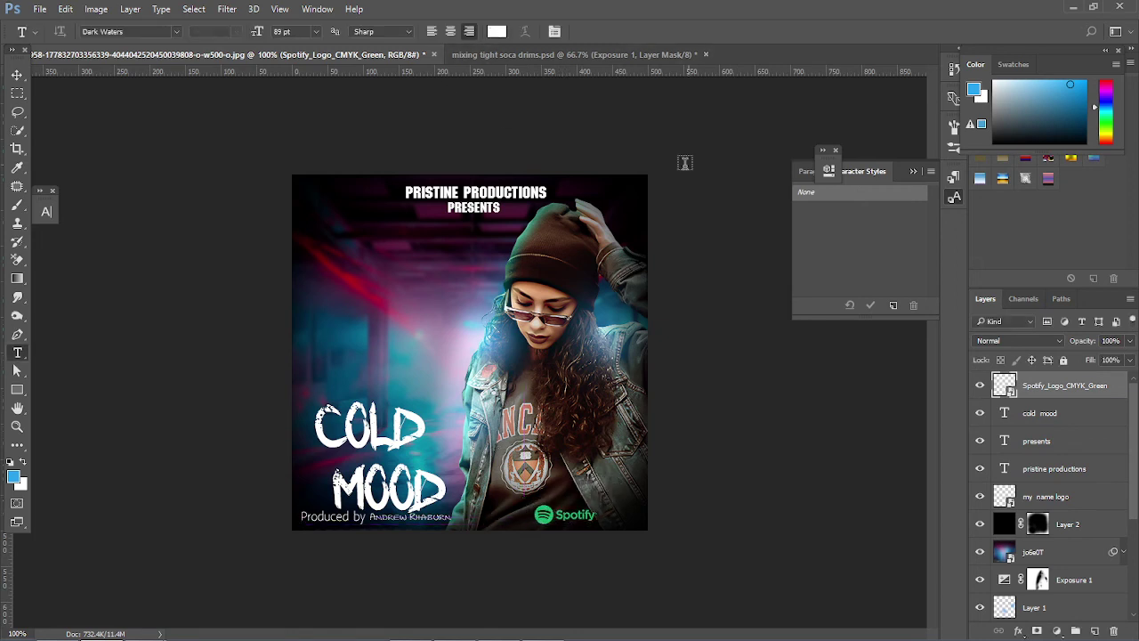
scroll(1036, 459, "down", 6)
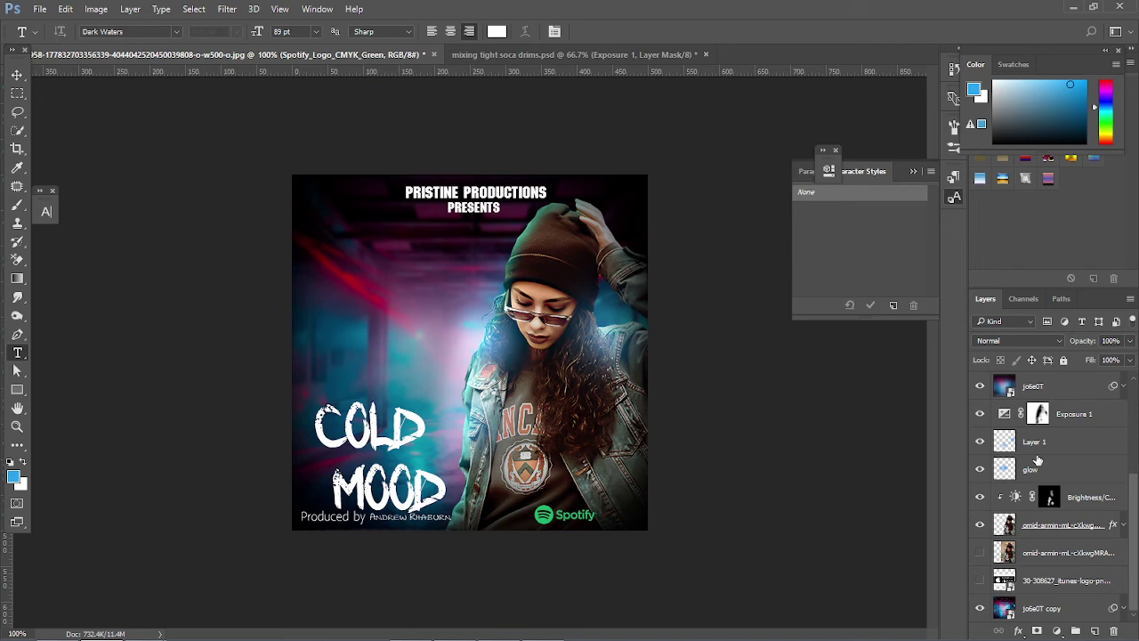
- Move the iTunes logo layer above Layer 2 and make it visible over the poster
left_click(980, 581)
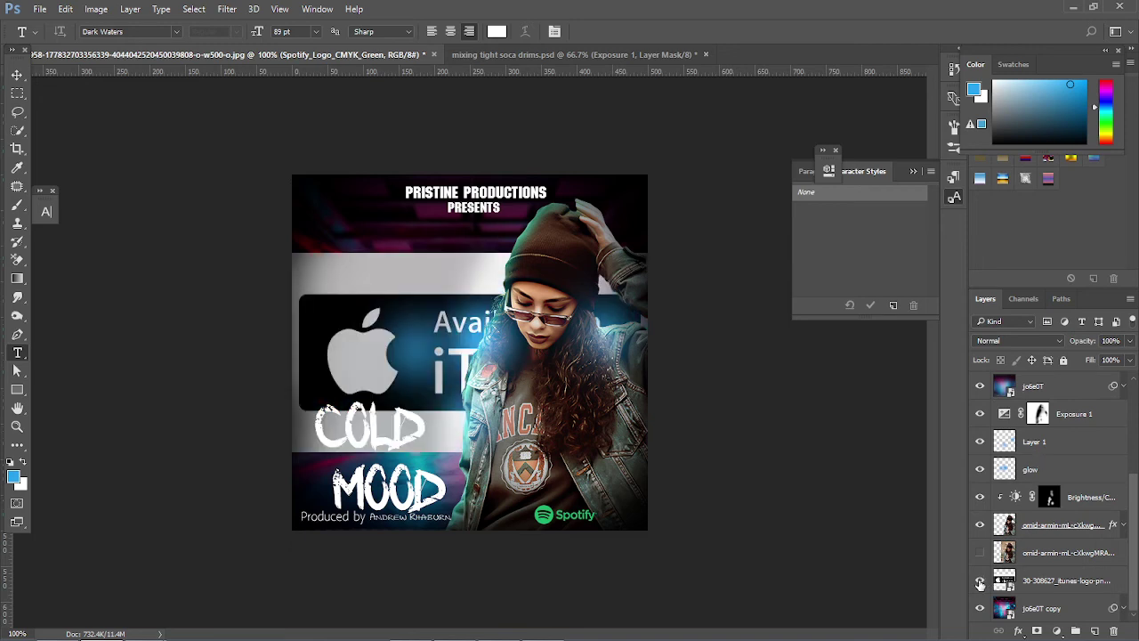
left_click(980, 581)
left_click_drag(1011, 584, 1047, 368)
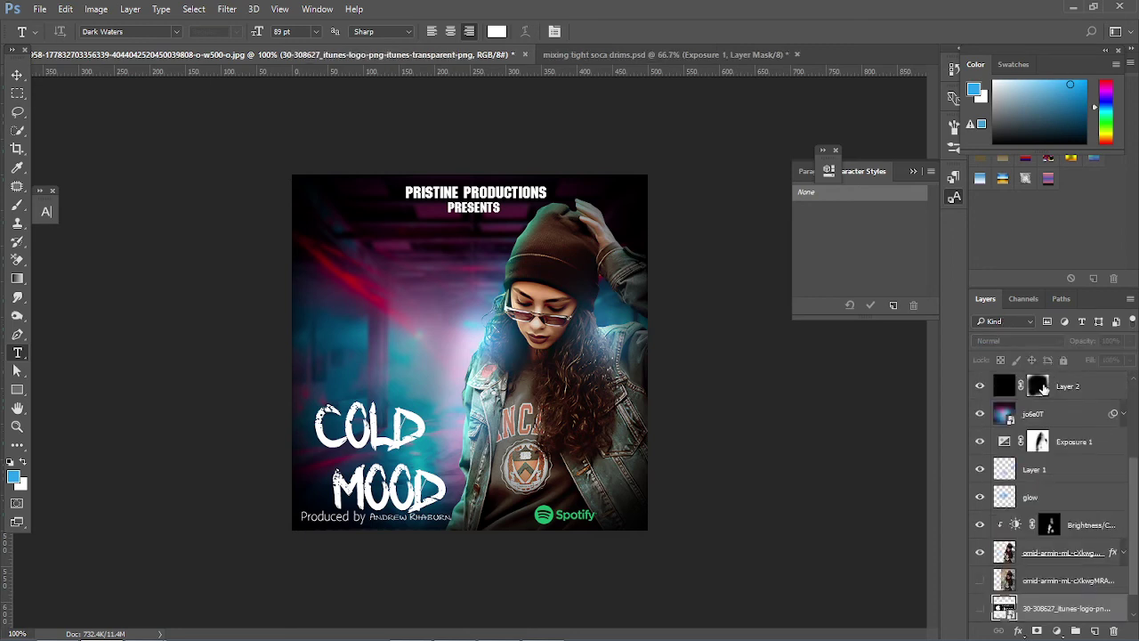
left_click_drag(1050, 608, 1027, 389)
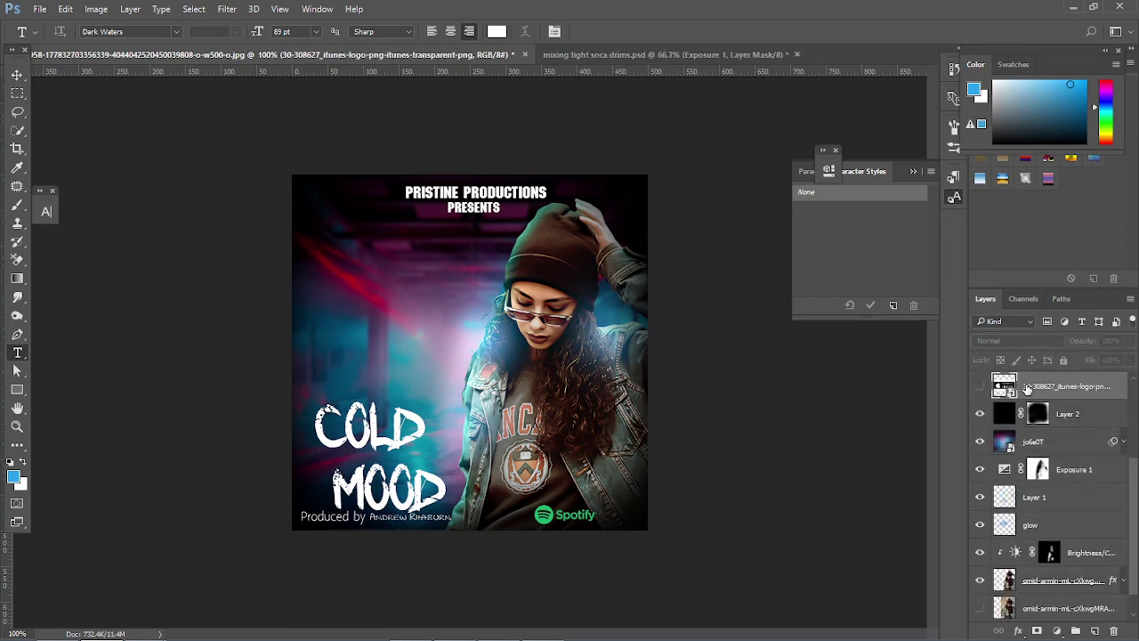
left_click(980, 388)
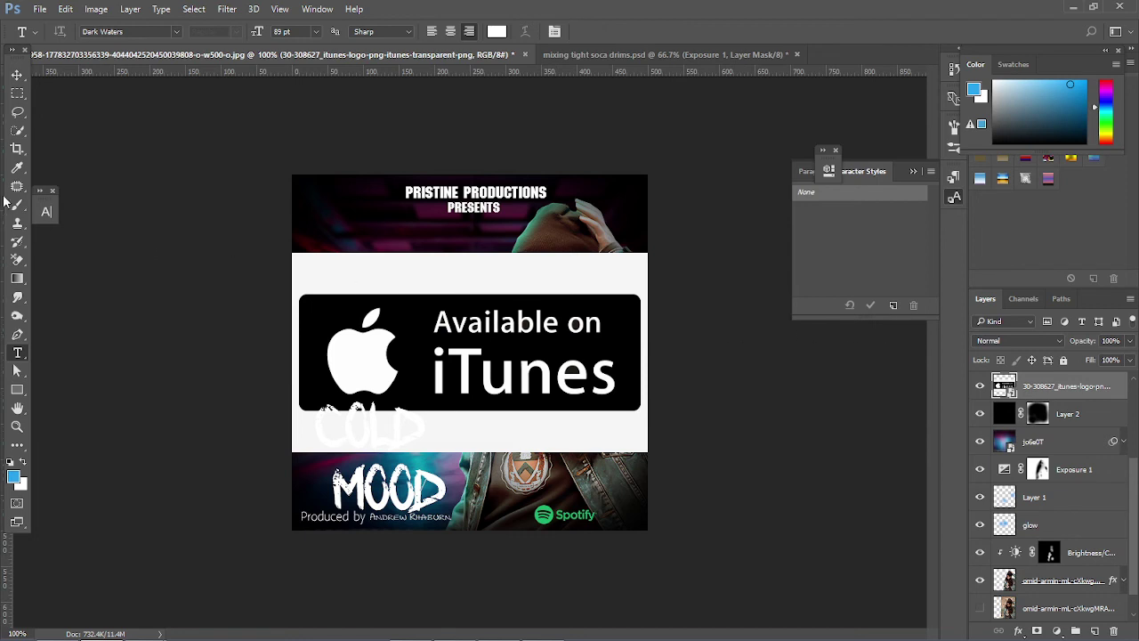
right_click(17, 93)
left_click(71, 92)
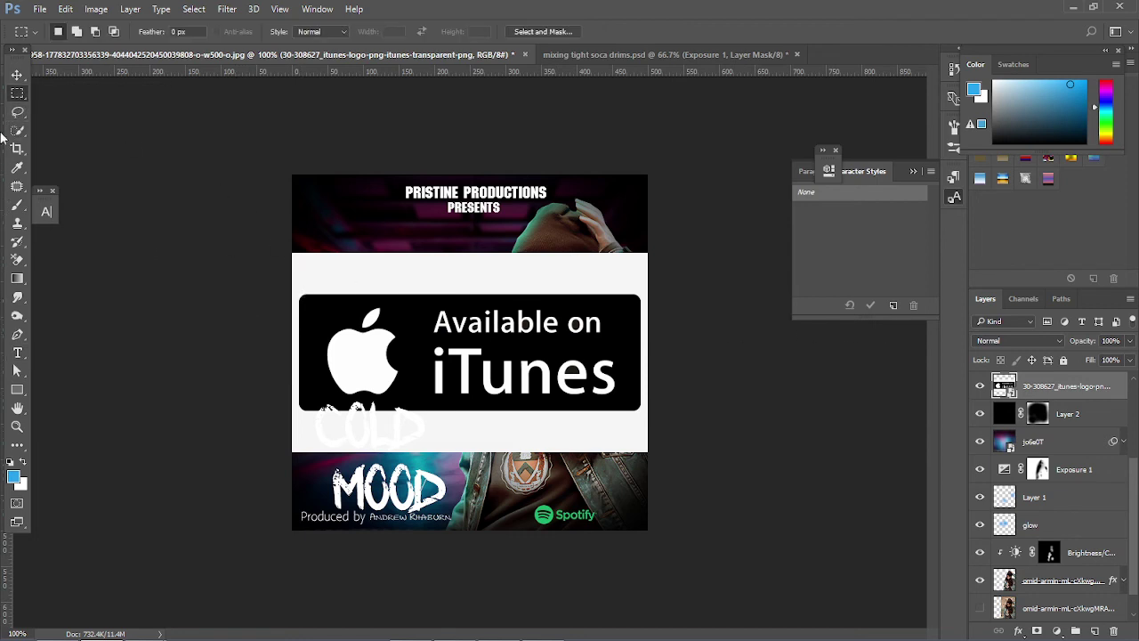
- Rasterize the iTunes layer and erase its white background with a size-90 Background Eraser
right_click(17, 259)
left_click(108, 274)
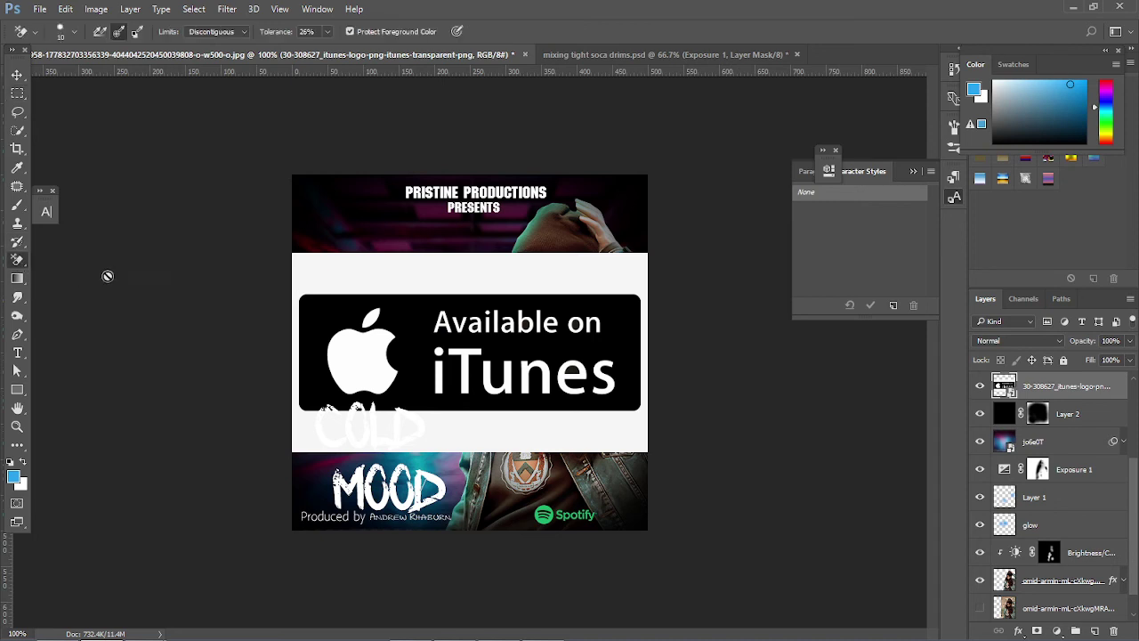
left_click(369, 316)
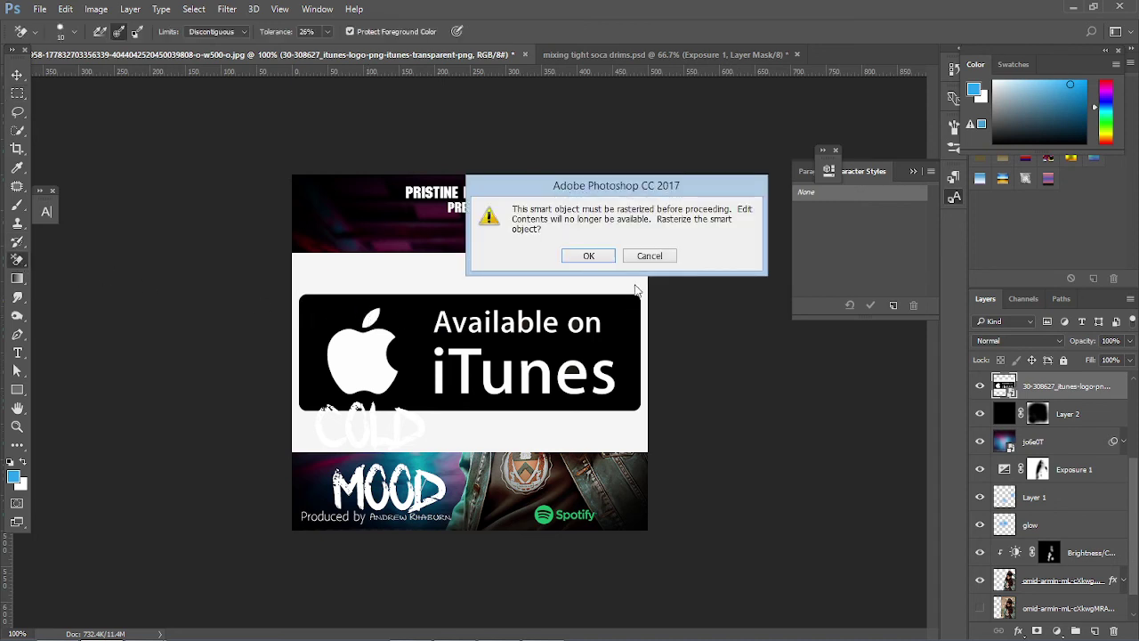
left_click(588, 258)
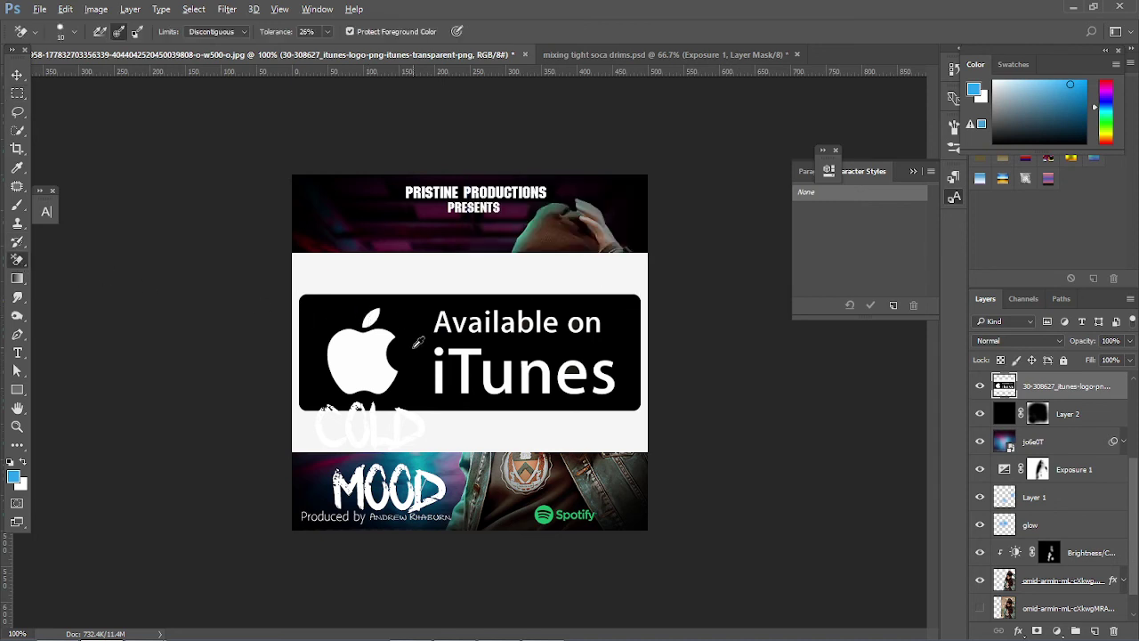
key("d")
key("bracketright")
key("bracketright")
key("bracketright")
key("bracketright")
key("bracketright")
key("bracketright")
key("bracketright")
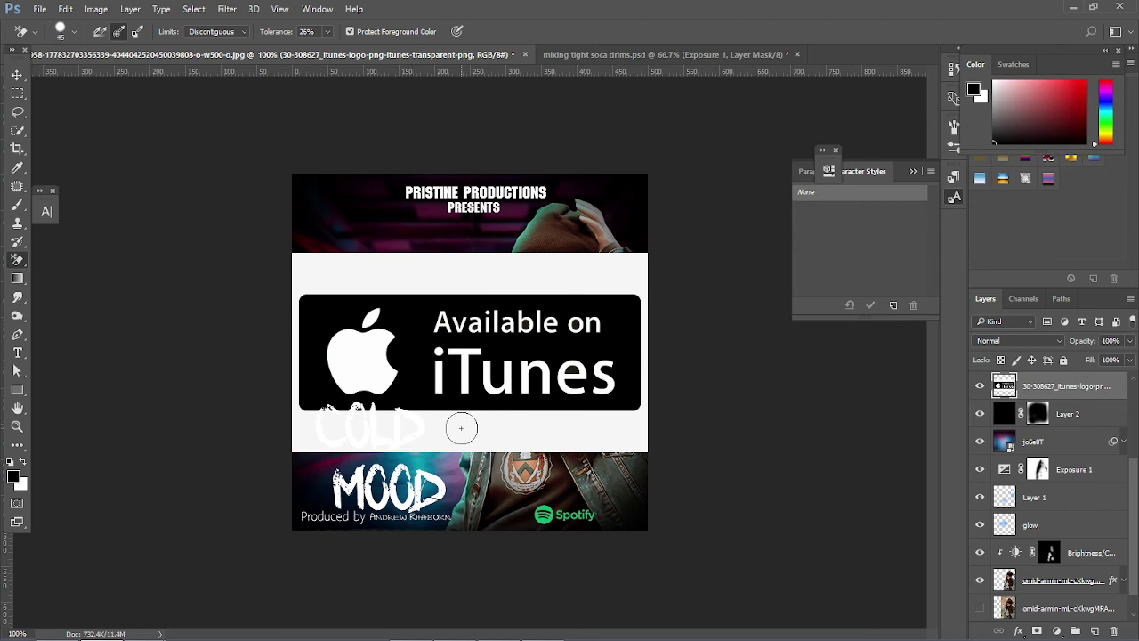
left_click(630, 438)
mouse_move(631, 438)
left_mouse_down()
mouse_move(278, 437)
mouse_move(284, 283)
mouse_move(654, 281)
mouse_move(666, 415)
mouse_move(648, 452)
mouse_move(440, 462)
mouse_move(322, 448)
mouse_move(284, 372)
mouse_move(290, 291)
mouse_move(404, 280)
left_mouse_up()
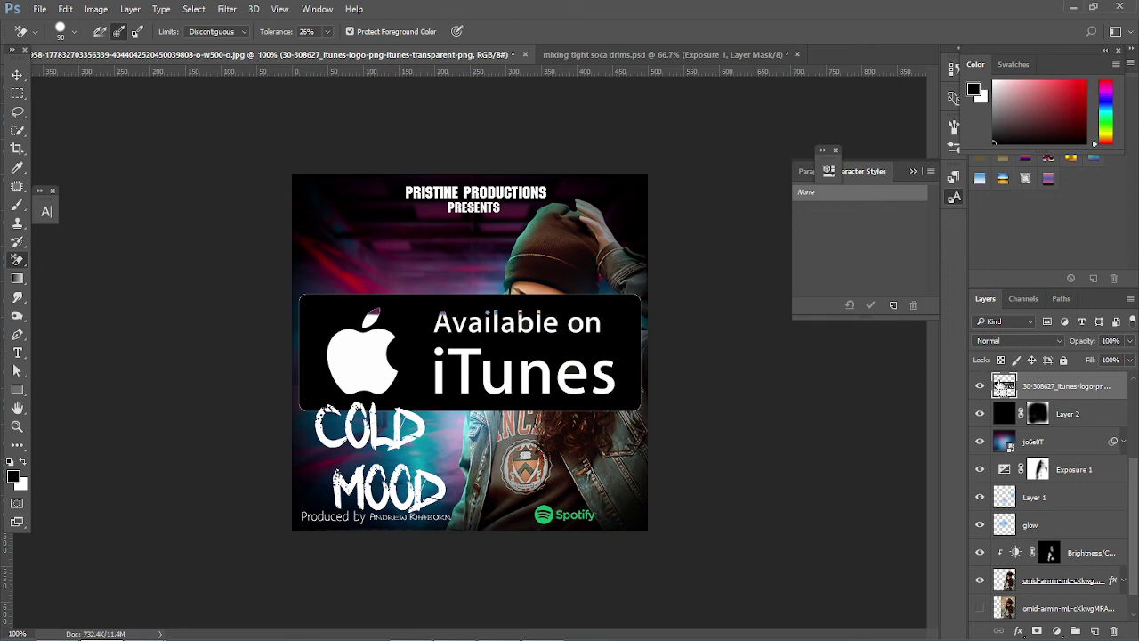
- Contract the badge's selection by 1 px, then add and apply it as a layer mask
left_click(1003, 385, "ctrl")
left_click(194, 9)
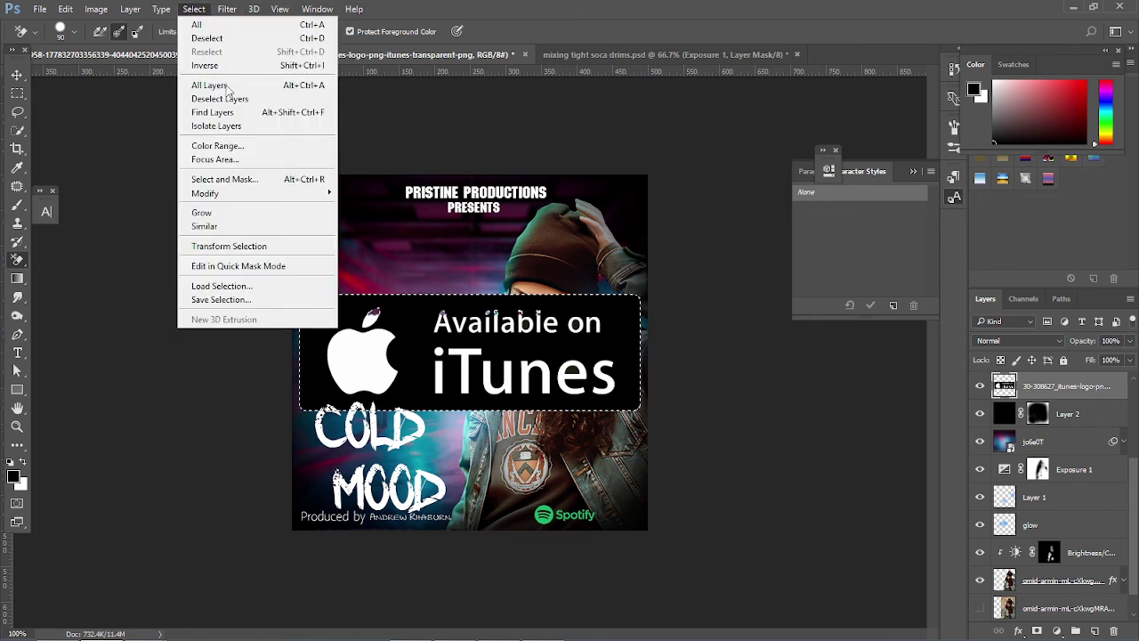
mouse_move(222, 193)
left_click(380, 236)
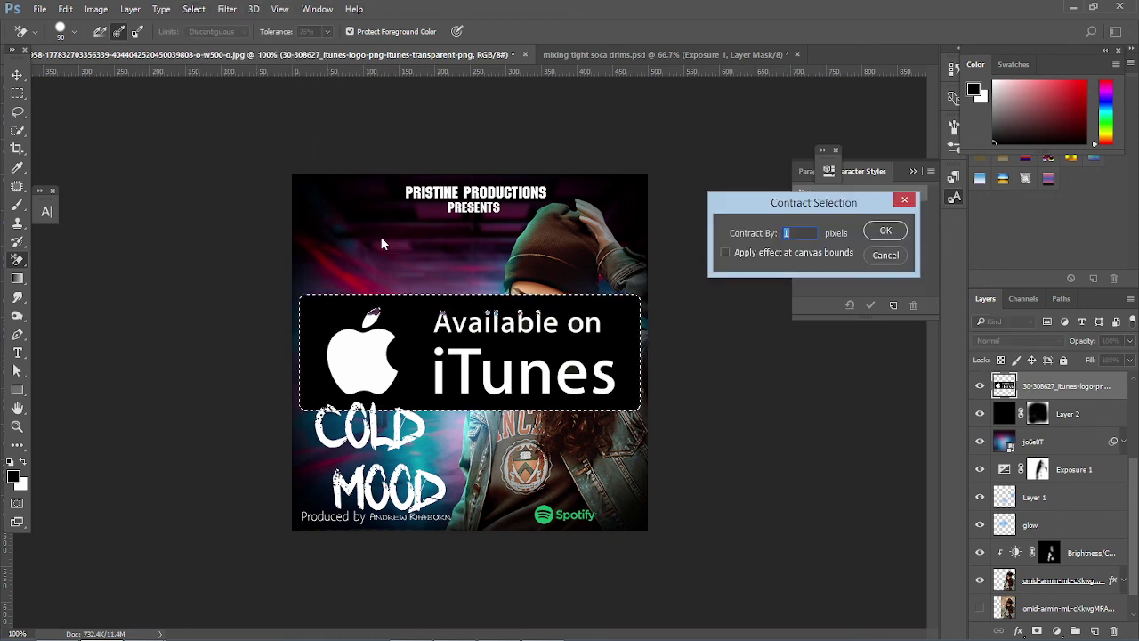
left_click(886, 231)
left_click(1037, 631)
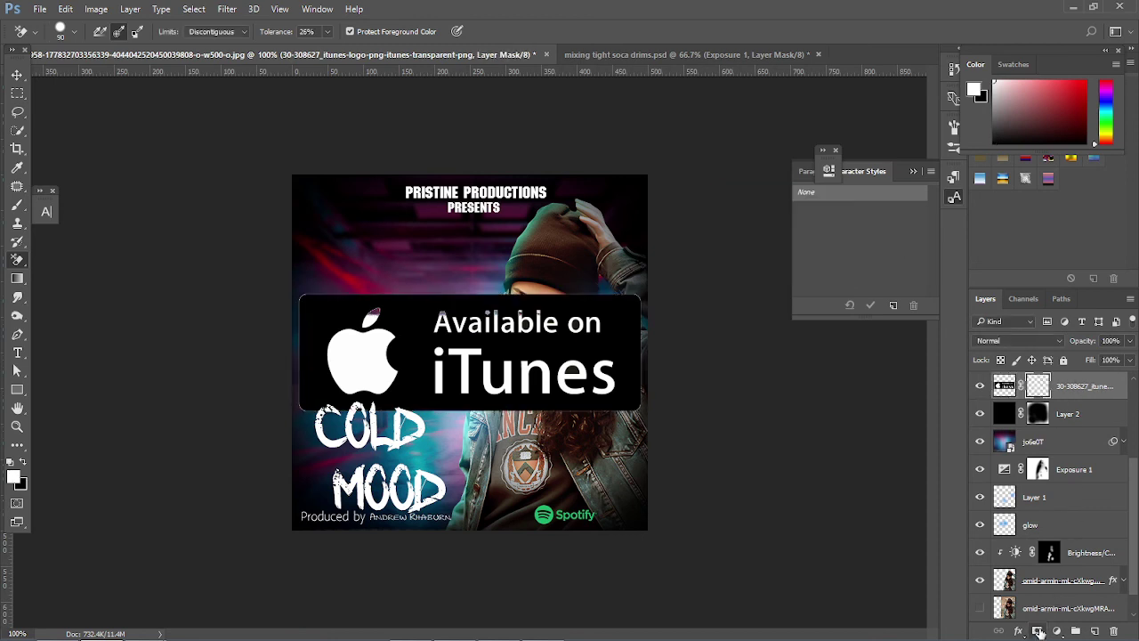
right_click(1047, 391)
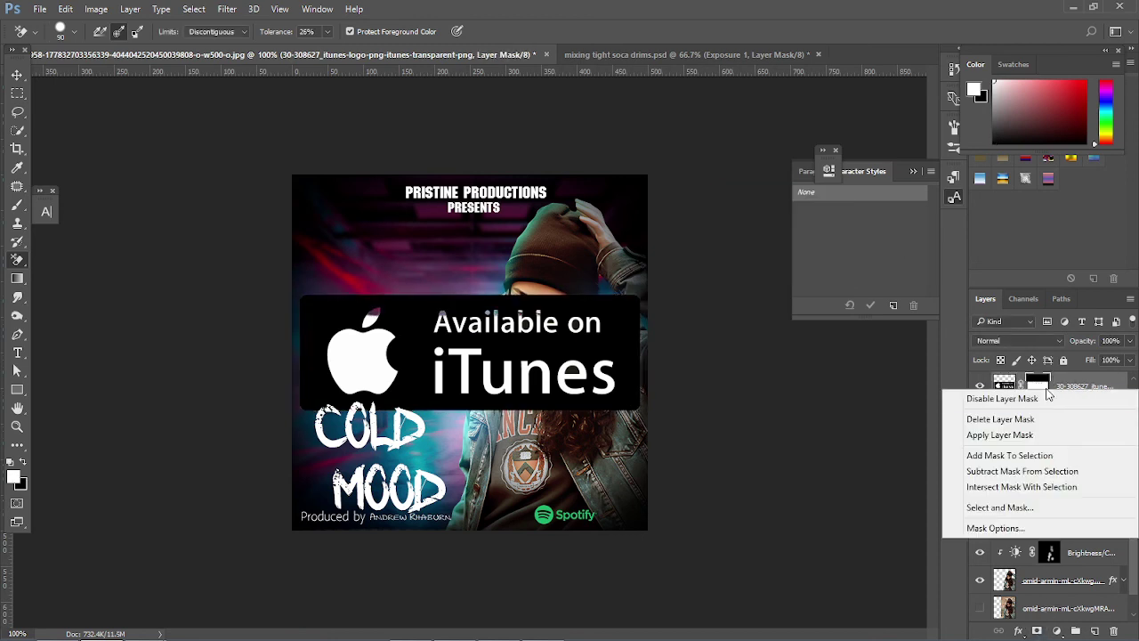
left_click(1047, 438)
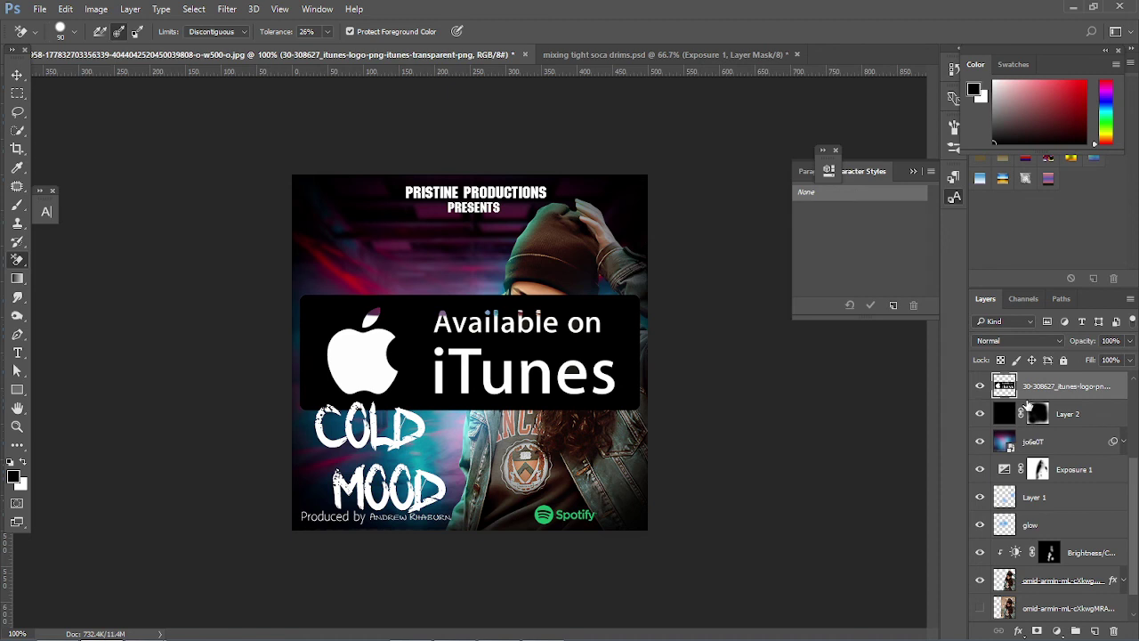
key("ctrl+t")
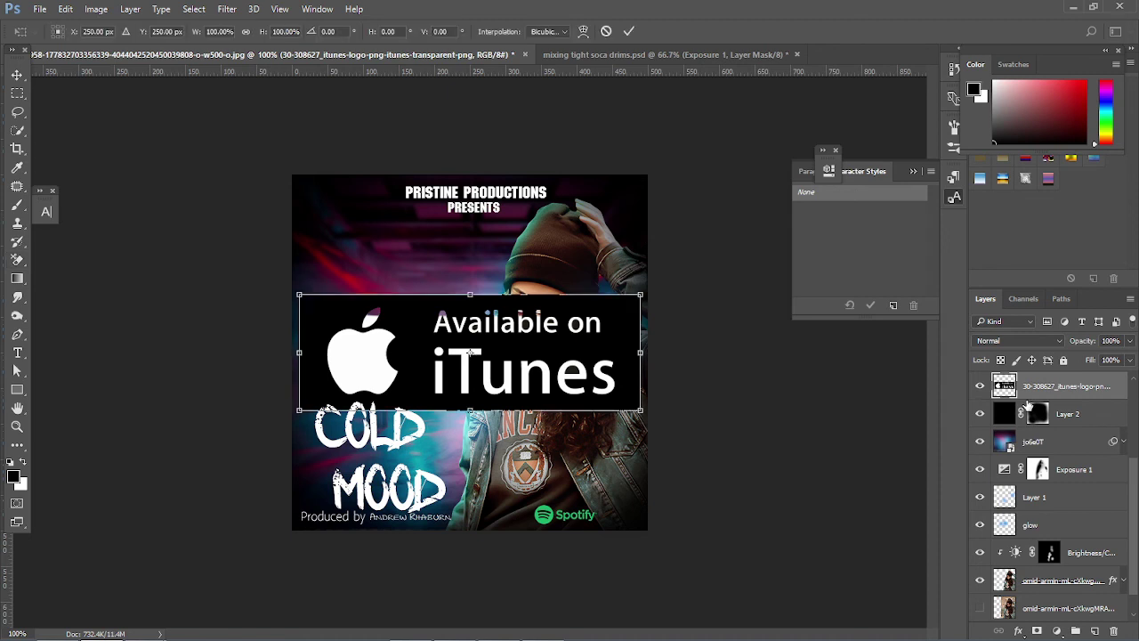
- Shrink the iTunes badge to about 21% size
left_click_drag(638, 411, 649, 520)
left_click(628, 32)
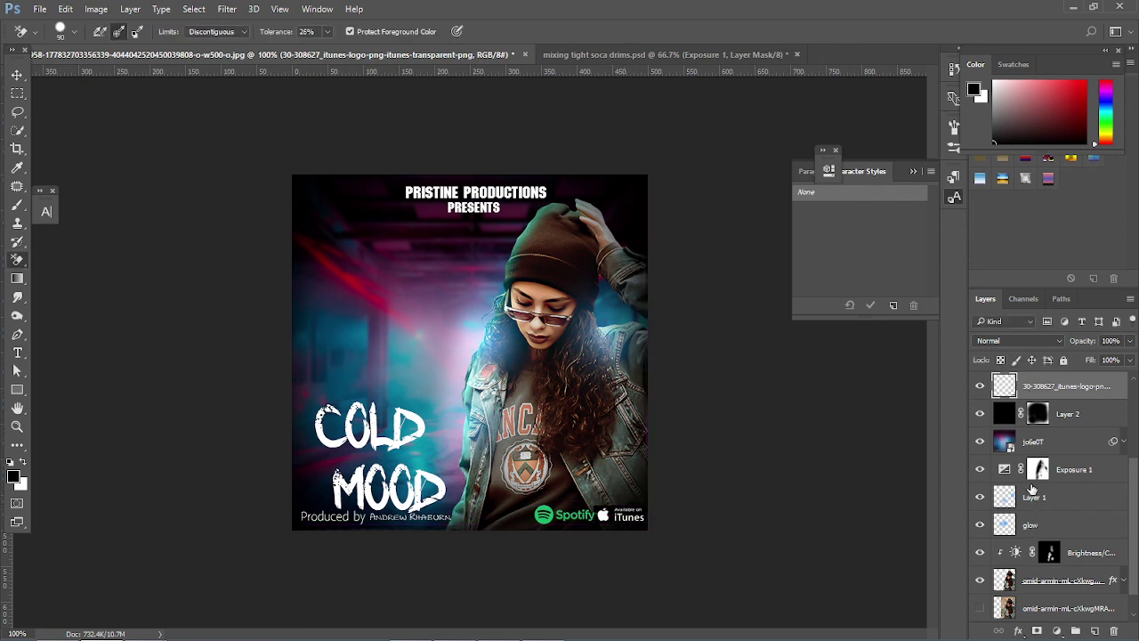
scroll(1011, 416, "up", 3)
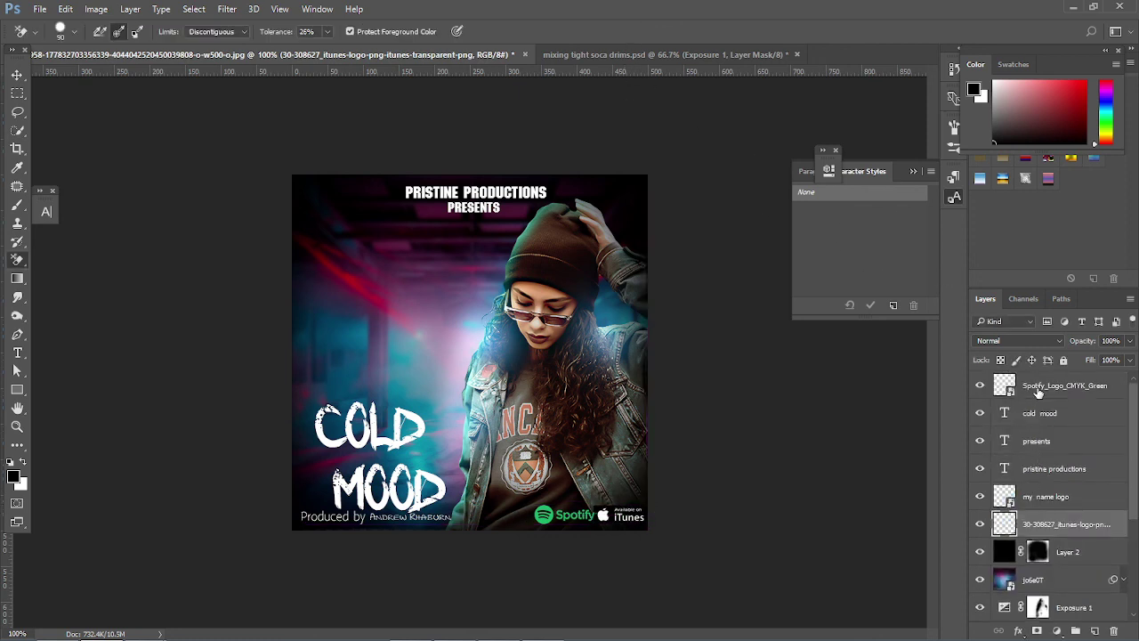
- Nudge the Spotify logo 30 px to the left
left_click(1038, 389)
key("ctrl+t")
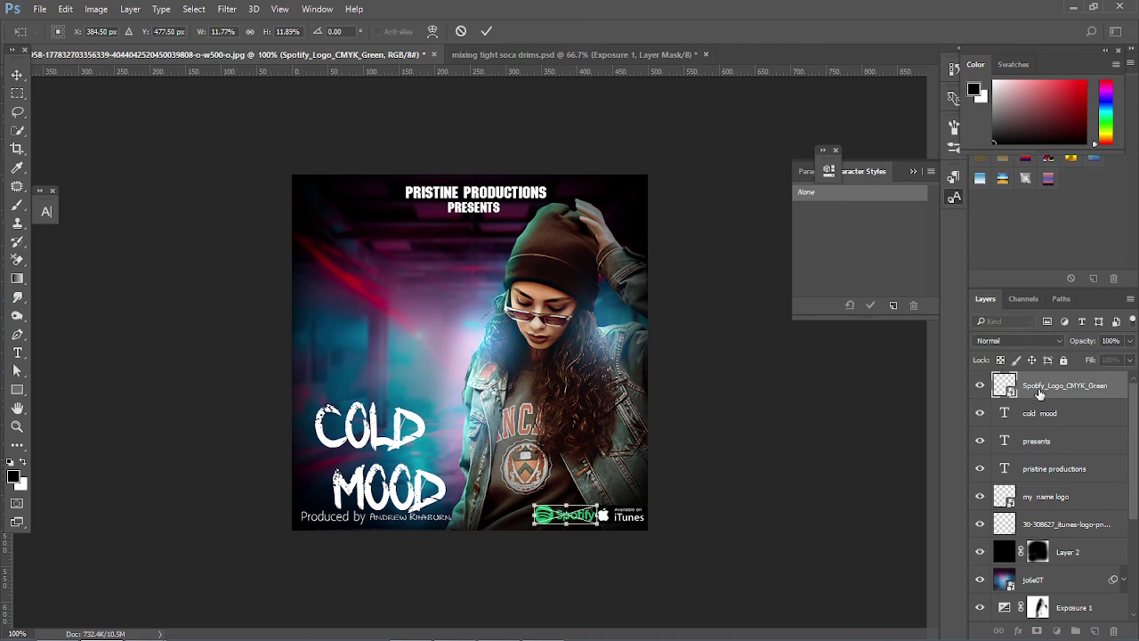
key("shift+Left")
key("shift+Left")
key("shift+Left")
key("Return")
key("e")
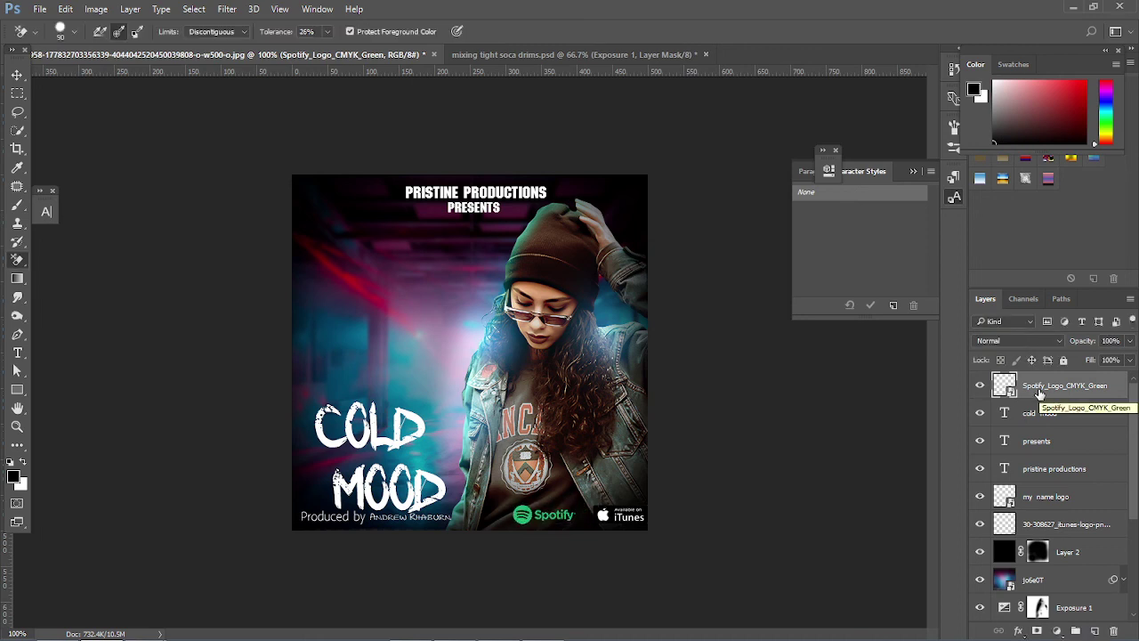
scroll(1035, 440, "down", 2)
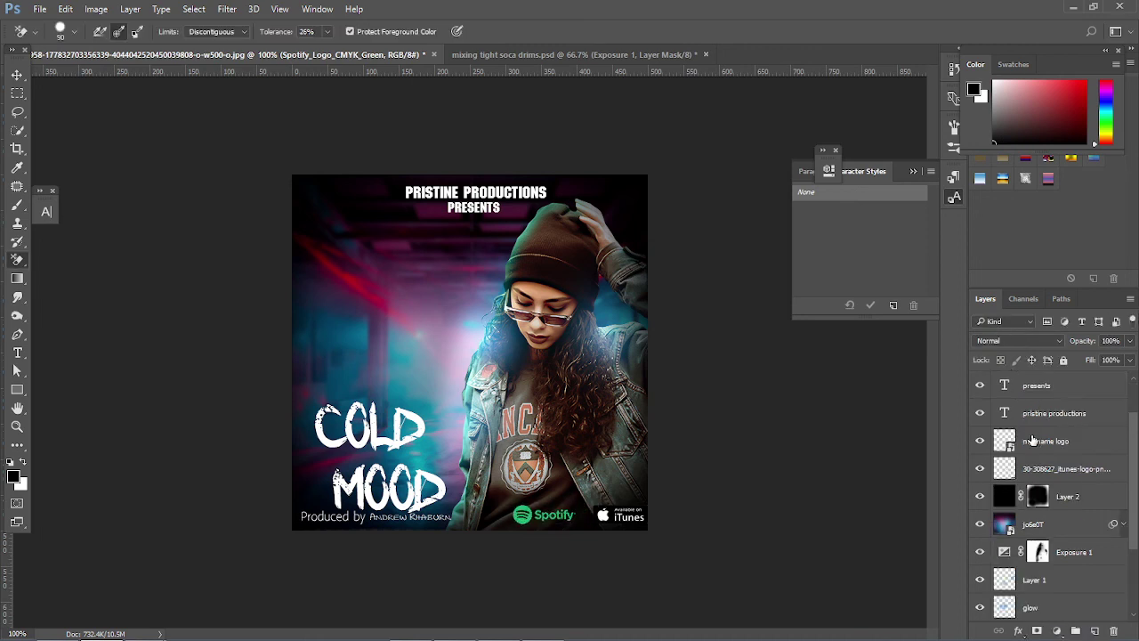
scroll(1032, 481, "up", 2)
- Nudge the iTunes logo two steps left so it sits beside the Spotify logo
left_click(981, 469)
left_click(1000, 476)
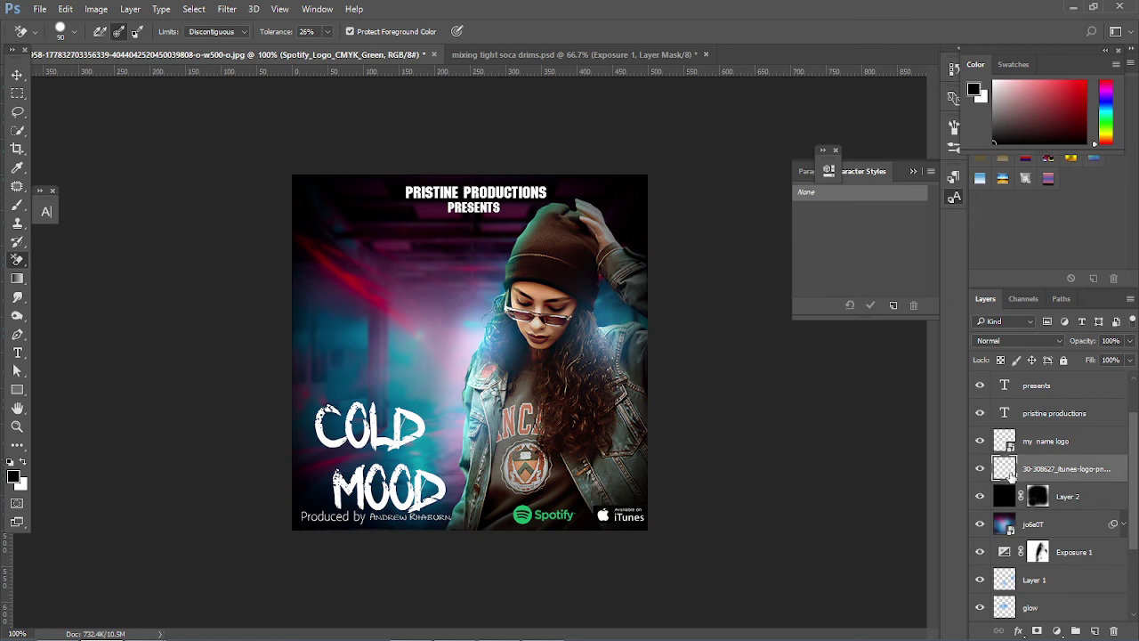
key("ctrl+t")
key("Left")
key("Left")
key("Left")
key("Left")
key("Left")
key("Left")
key("Left")
key("Left")
key("Left")
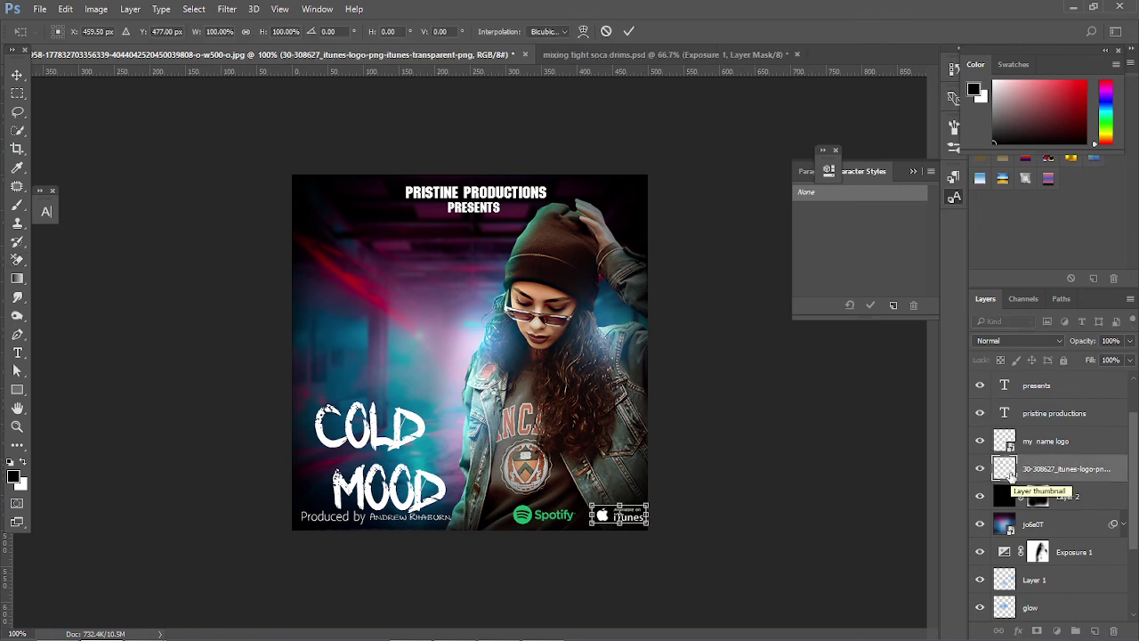
key("Left")
key("Left")
key("Left")
key("Left")
key("Left")
key("Left")
key("Left")
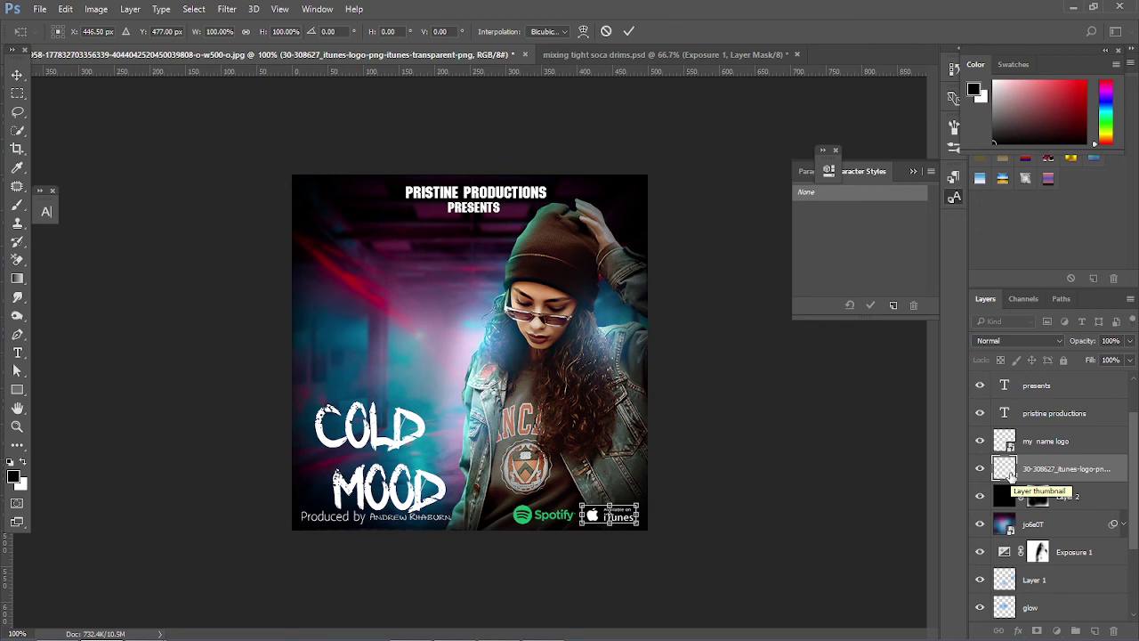
key("Return")
key("e")
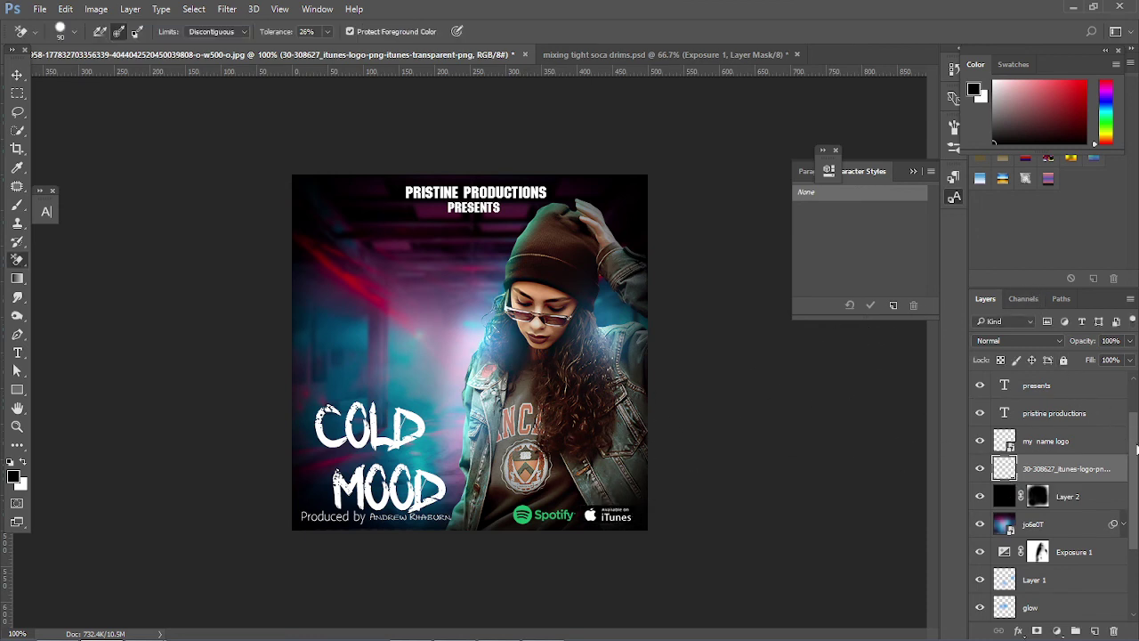
scroll(1136, 449, "up", 2)
- Add a Curves layer on top, deepening shadows and brightening highlights and midtones on RGB
left_click(1050, 386)
left_click(1056, 630)
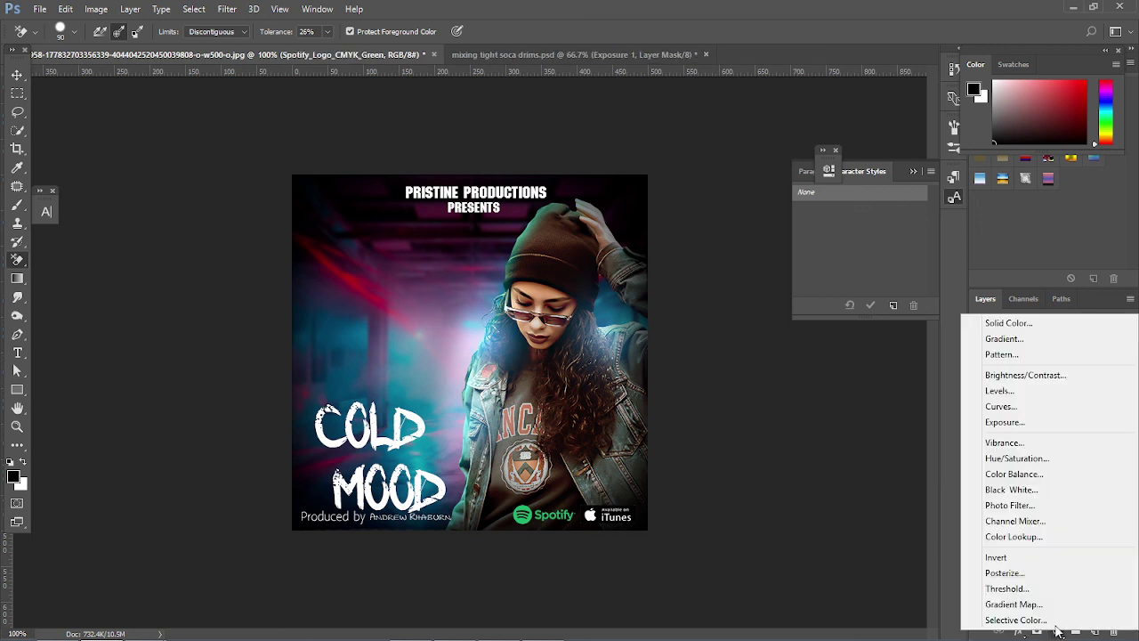
left_click(1000, 405)
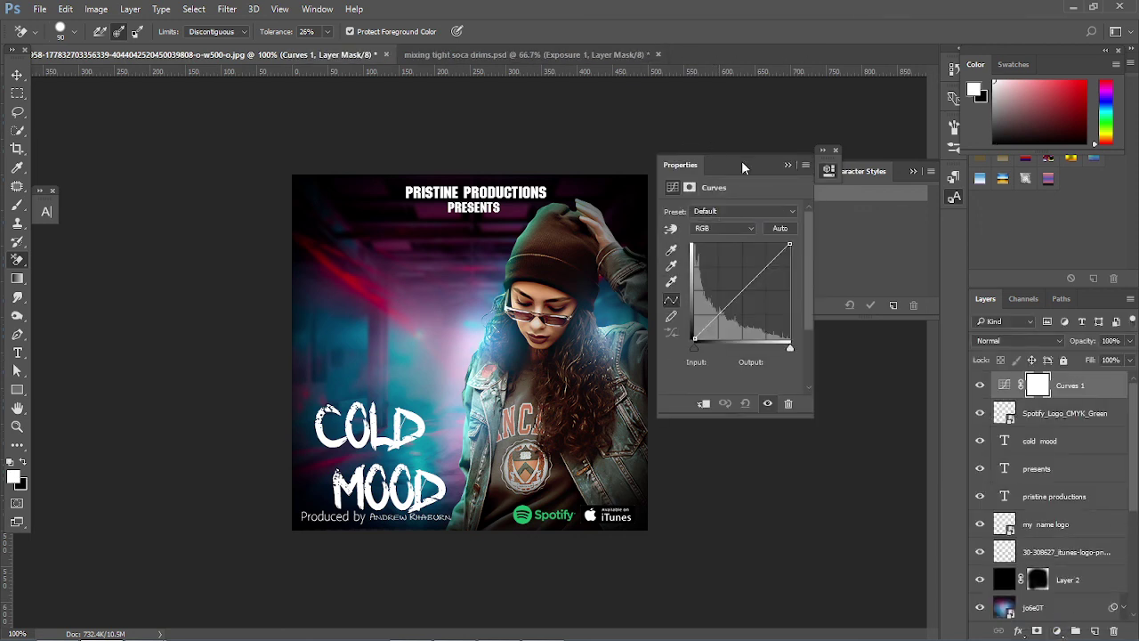
left_click_drag(743, 166, 751, 171)
left_click_drag(702, 354, 704, 359)
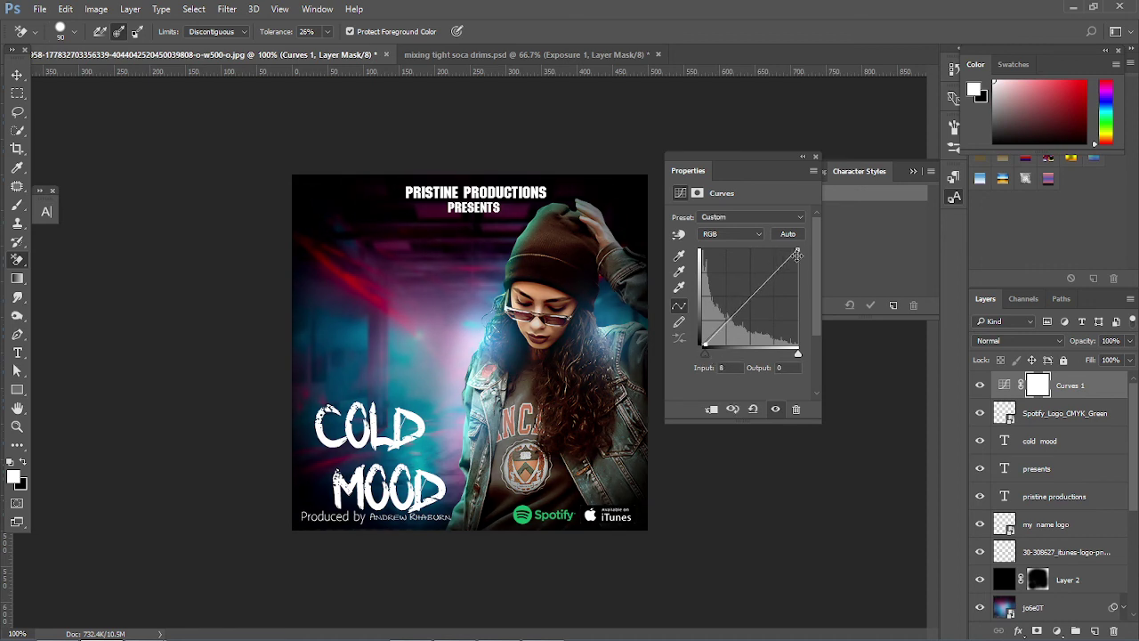
left_click_drag(798, 353, 795, 362)
left_click(749, 299)
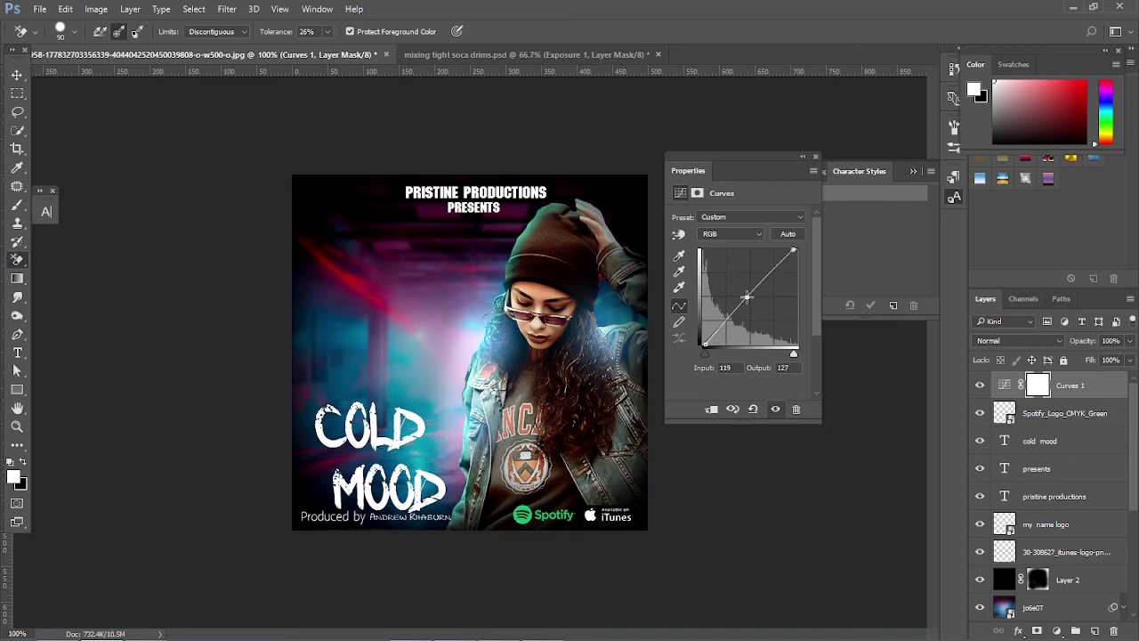
left_click_drag(749, 299, 746, 298)
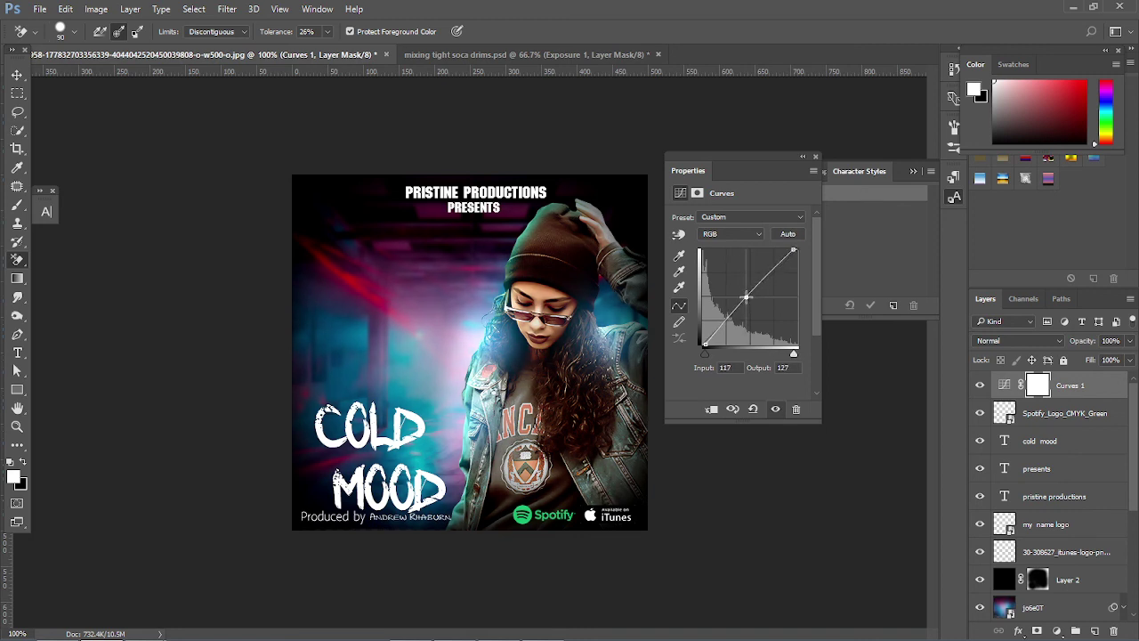
- Lift the Blue channel shadows and shift the Red curve point from 140 to 144
left_click(728, 233)
left_click(730, 271)
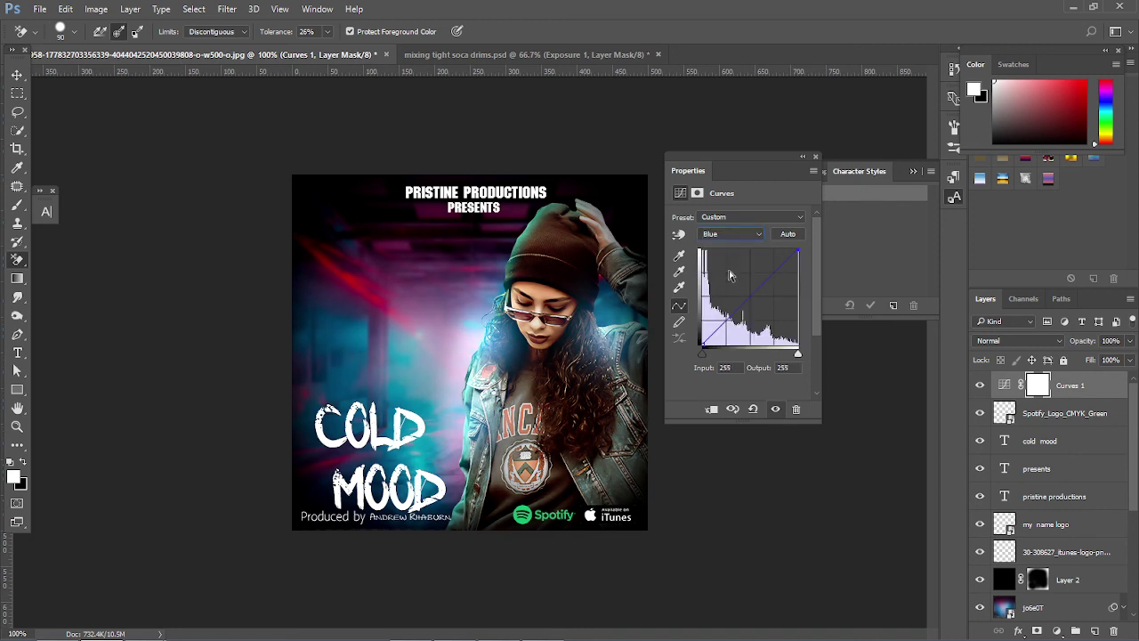
left_click_drag(704, 356, 742, 304)
left_click(730, 234)
left_click(711, 255)
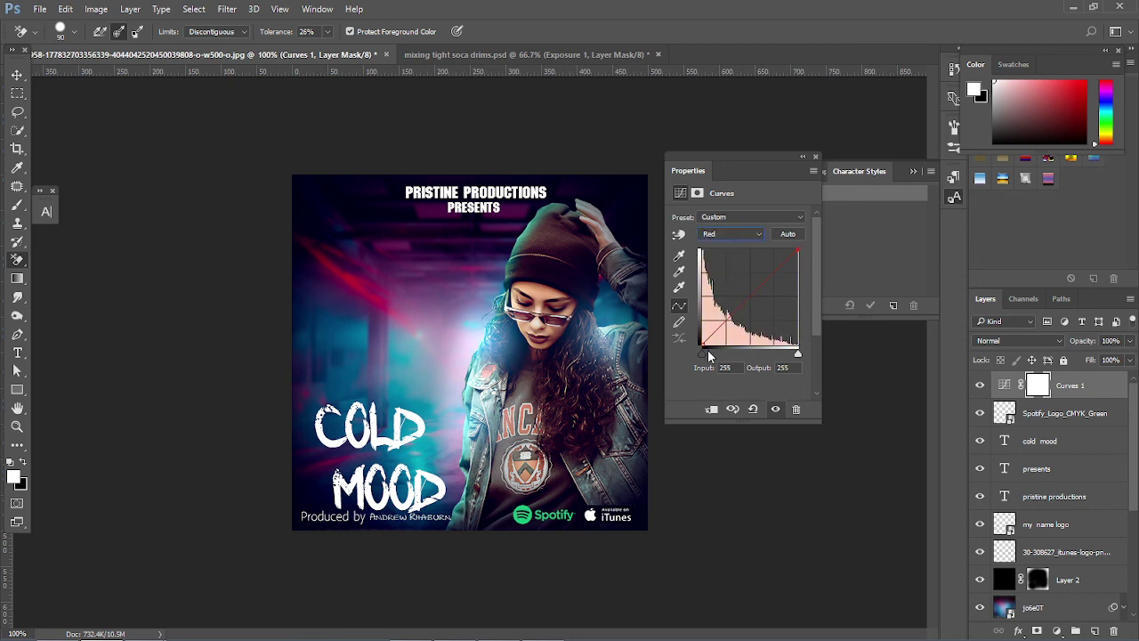
left_click_drag(707, 350, 708, 356)
left_click(802, 158)
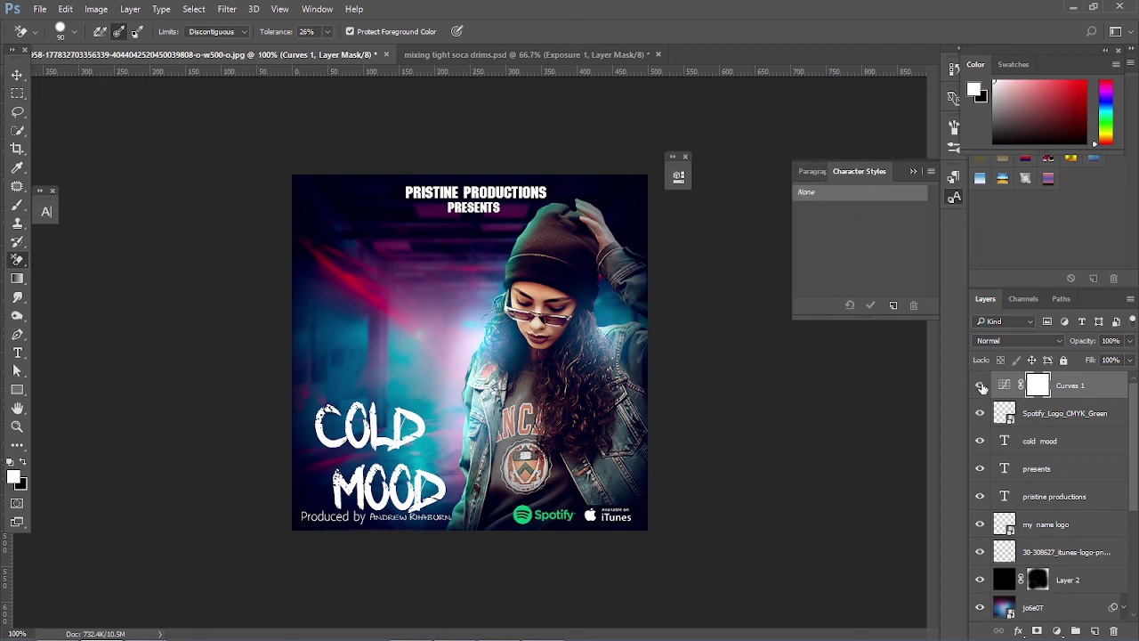
left_click(980, 385)
- Turn Curves 1 back on and move the COLD MOOD title slightly upward
left_click(981, 385)
left_click(1046, 445)
key("ctrl+t")
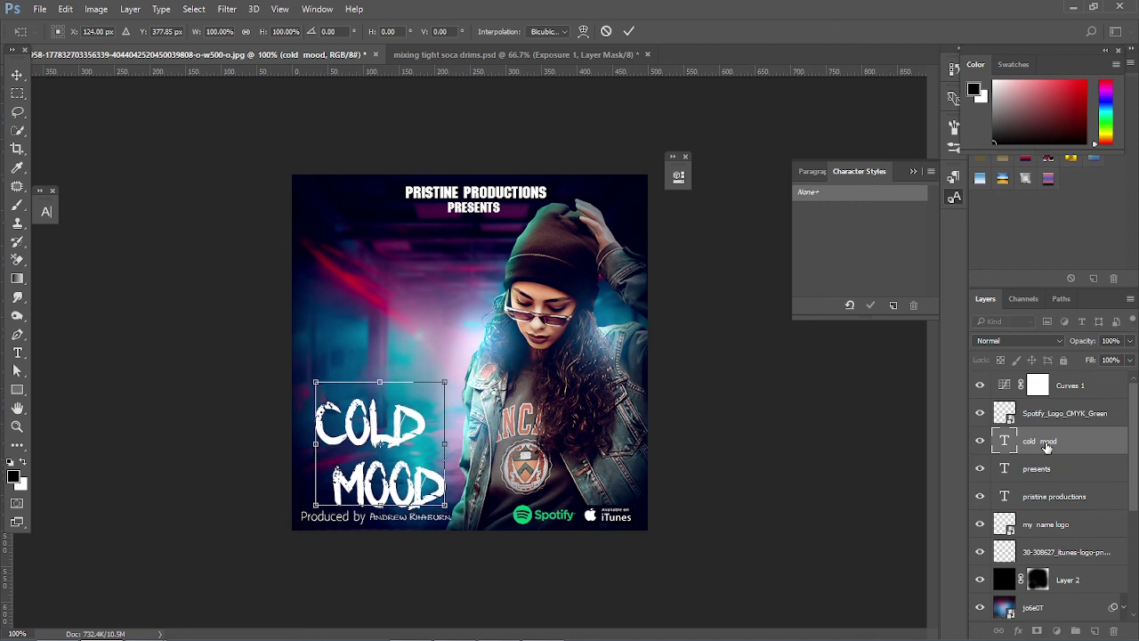
key("Return")
key("e")
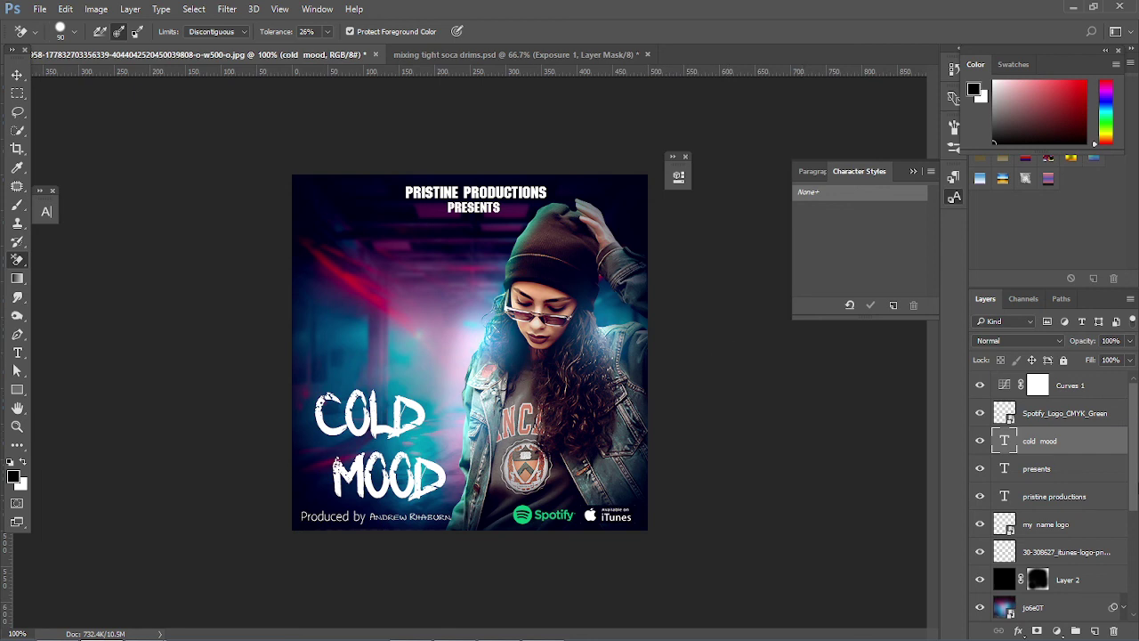
- Open the jo6e0T layer's Gaussian Blur settings, then cancel without changing them
left_click(1051, 606)
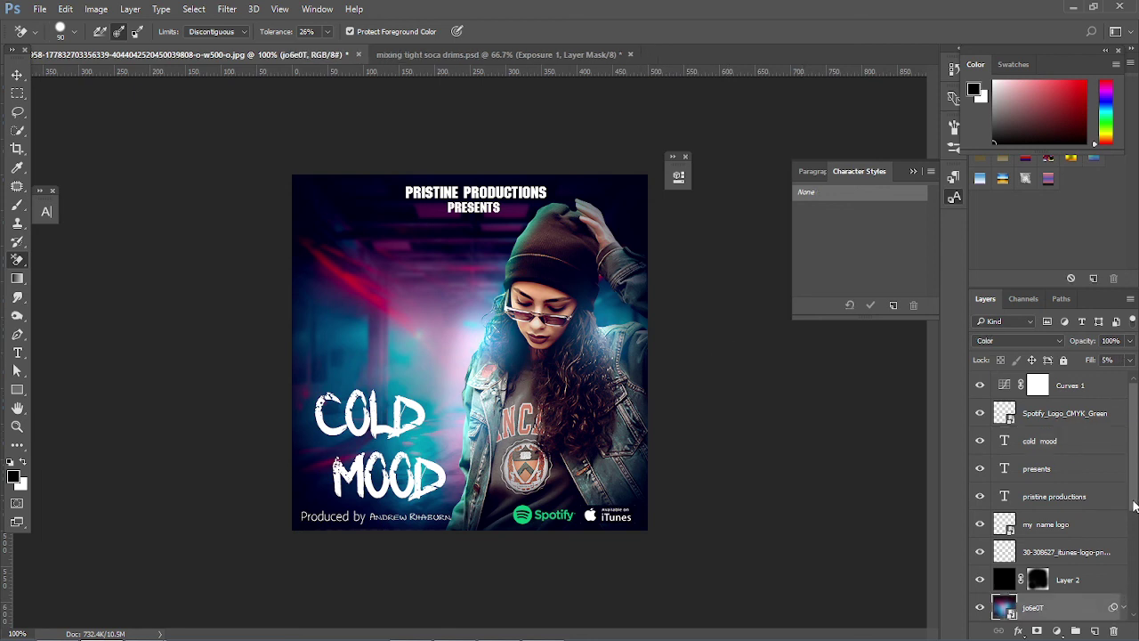
scroll(1135, 506, "down", 3)
left_click(1123, 468)
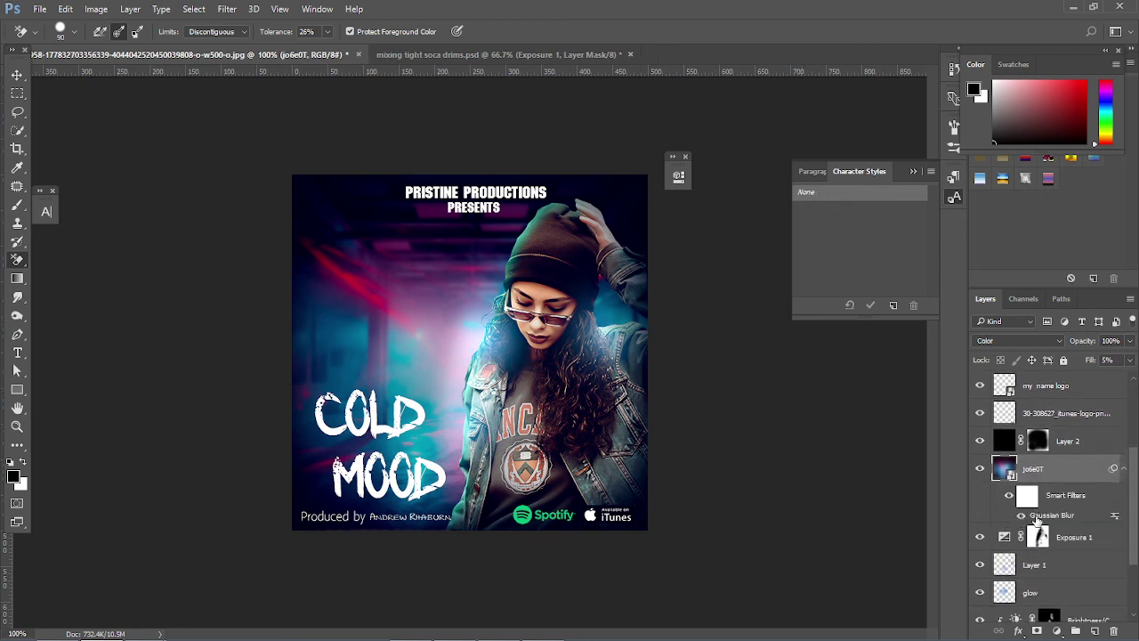
double_click(1047, 519)
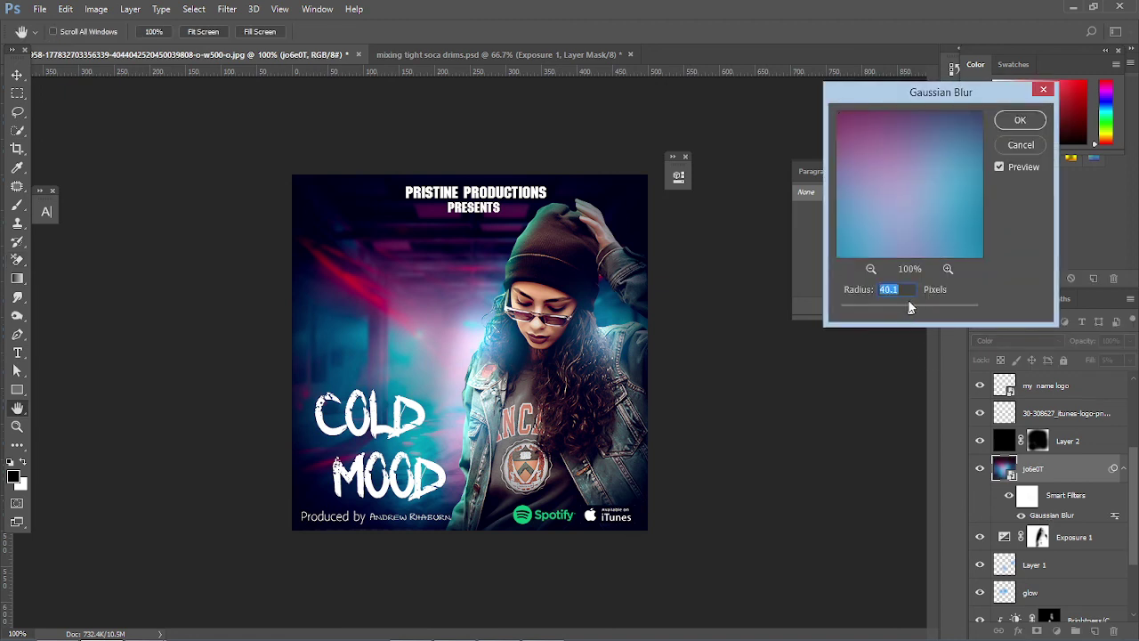
mouse_move(911, 305)
left_mouse_down()
mouse_move(845, 313)
mouse_move(905, 312)
left_mouse_up()
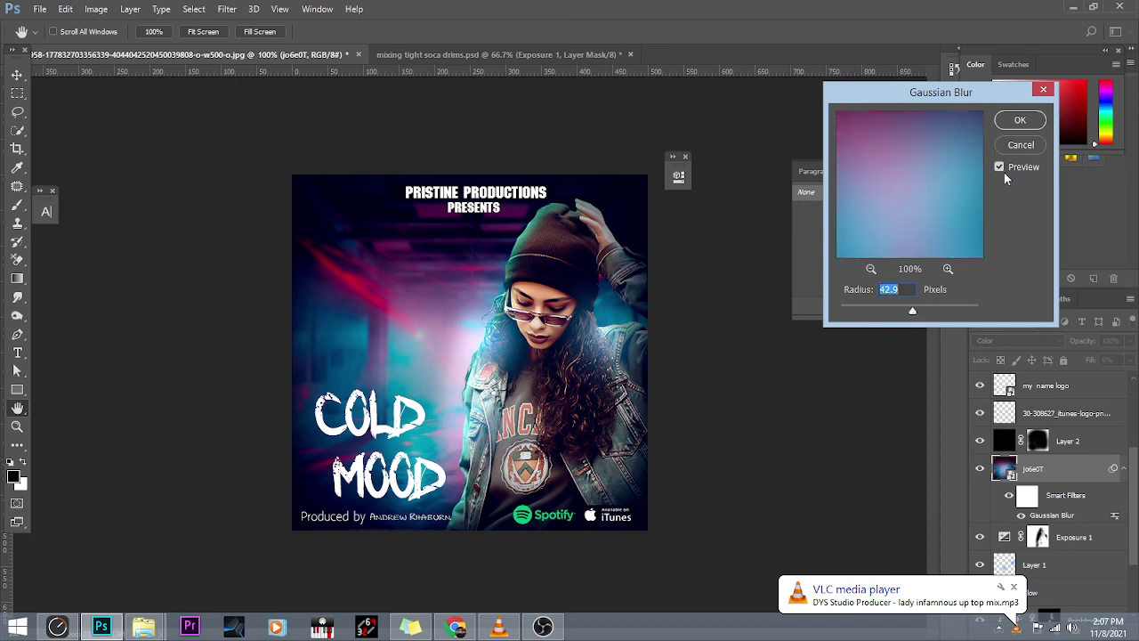
left_click(1007, 142)
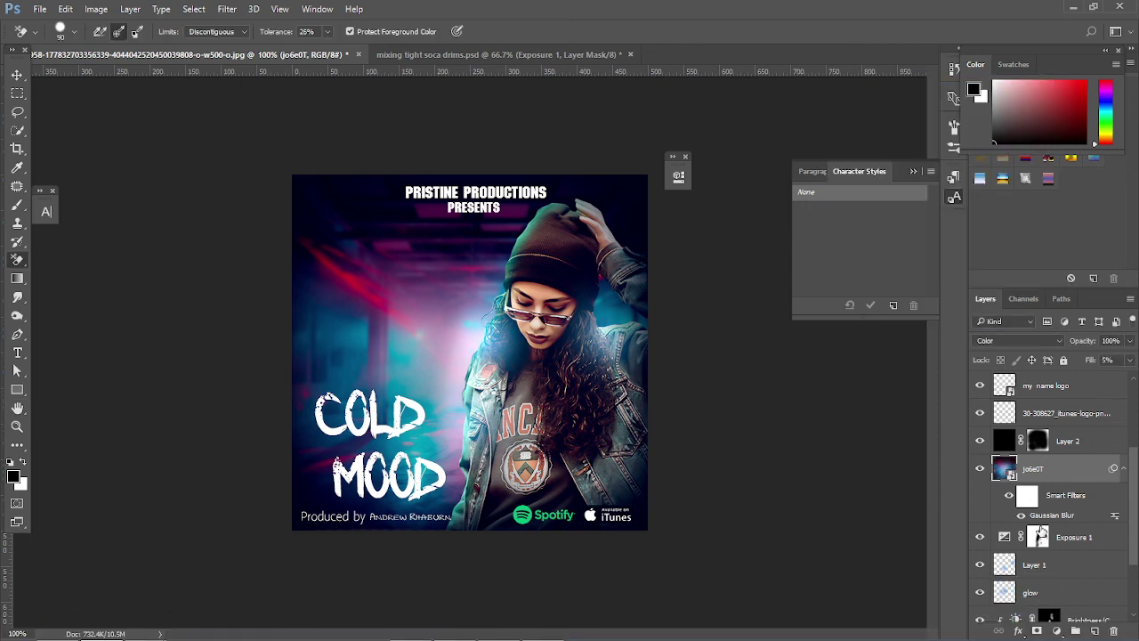
- Lower the jo6e0T copy's Gaussian Blur radius to 0.8 pixels
scroll(1037, 583, "down", 3)
left_click(1037, 610)
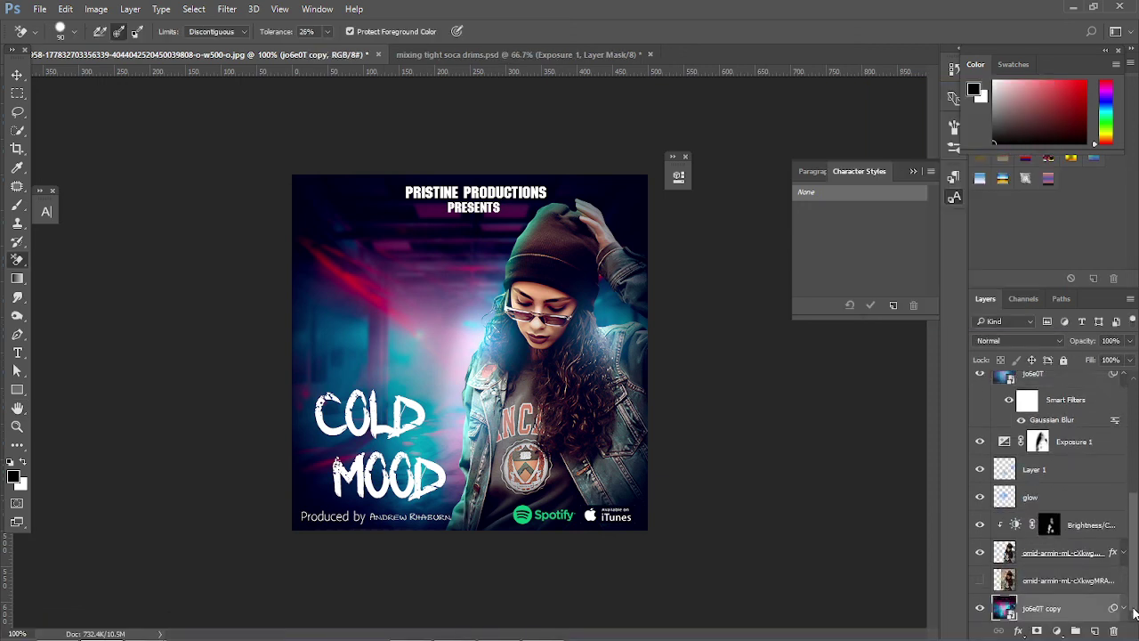
left_click(1122, 608)
scroll(1132, 590, "down", 2)
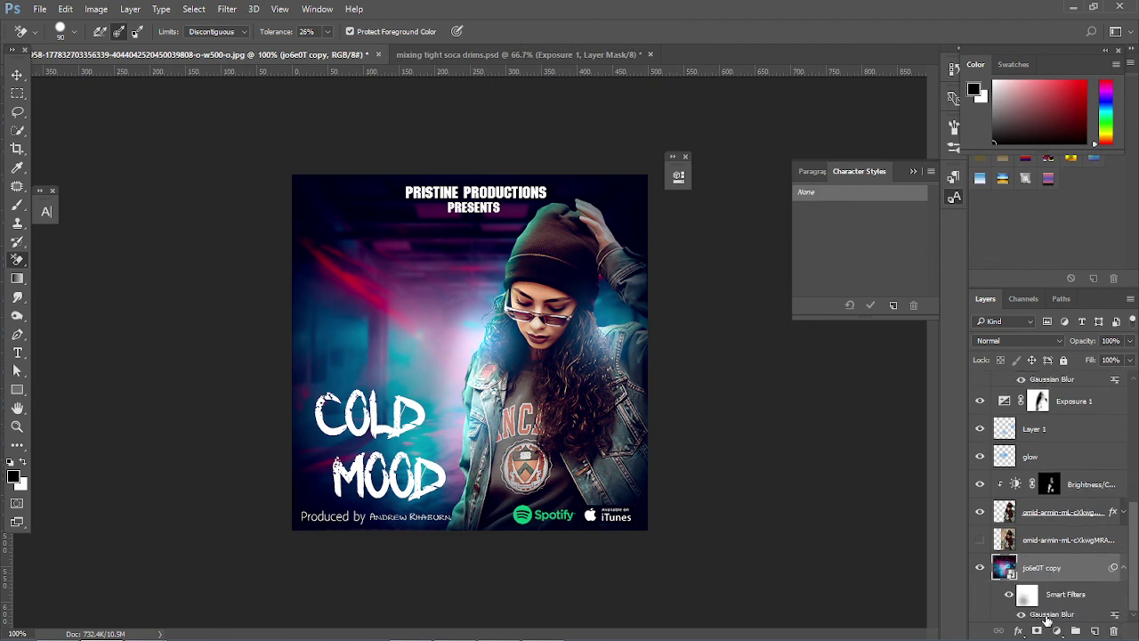
double_click(1048, 615)
mouse_move(859, 313)
left_mouse_down()
mouse_move(838, 316)
mouse_move(906, 315)
mouse_move(831, 316)
mouse_move(847, 317)
left_mouse_up()
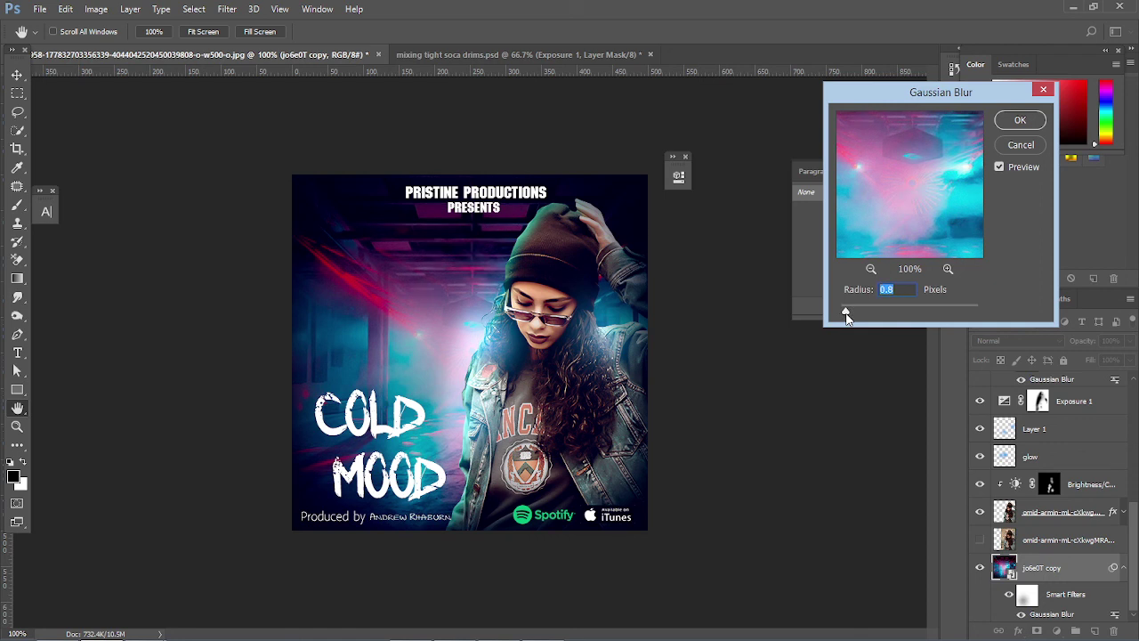
left_click(1020, 120)
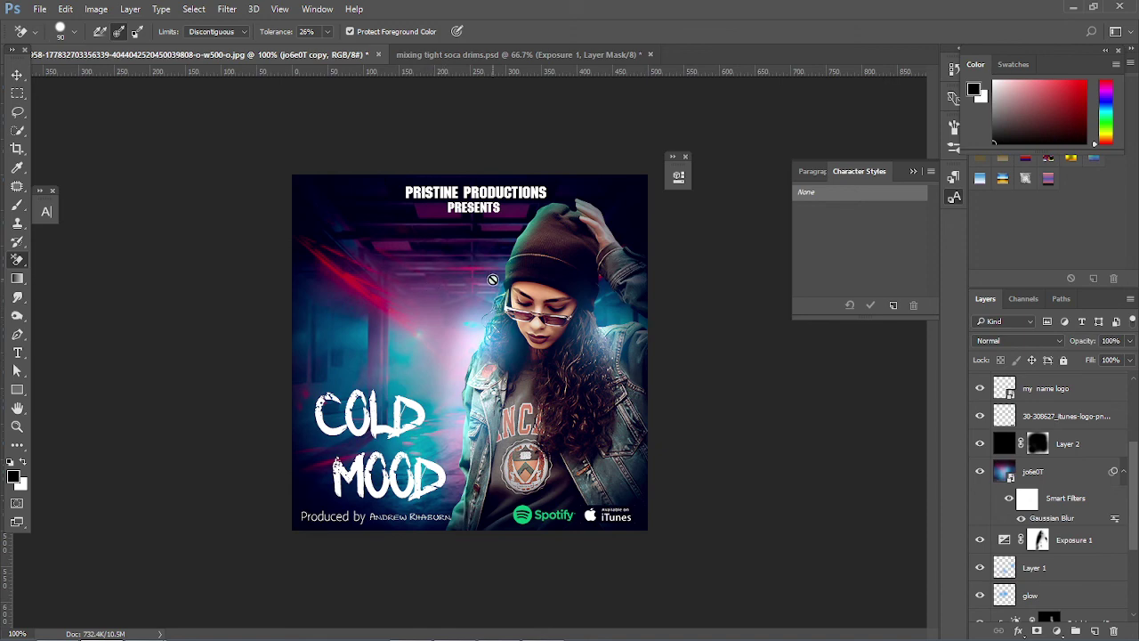
- Zoom in and back out on the poster to inspect the 0.8-pixel blur on the backdrop
scroll(494, 283, "up", 4)
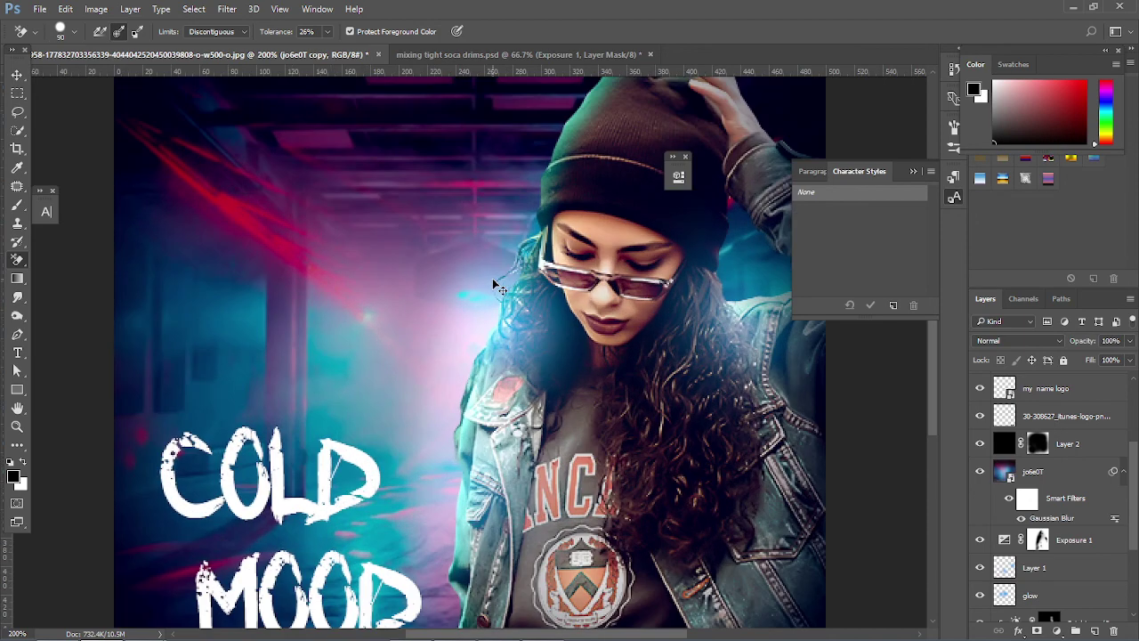
scroll(494, 283, "down", 3)
scroll(492, 278, "down", 2)
scroll(492, 278, "up", 3)
scroll(492, 278, "down", 3)
scroll(492, 278, "up", 3)
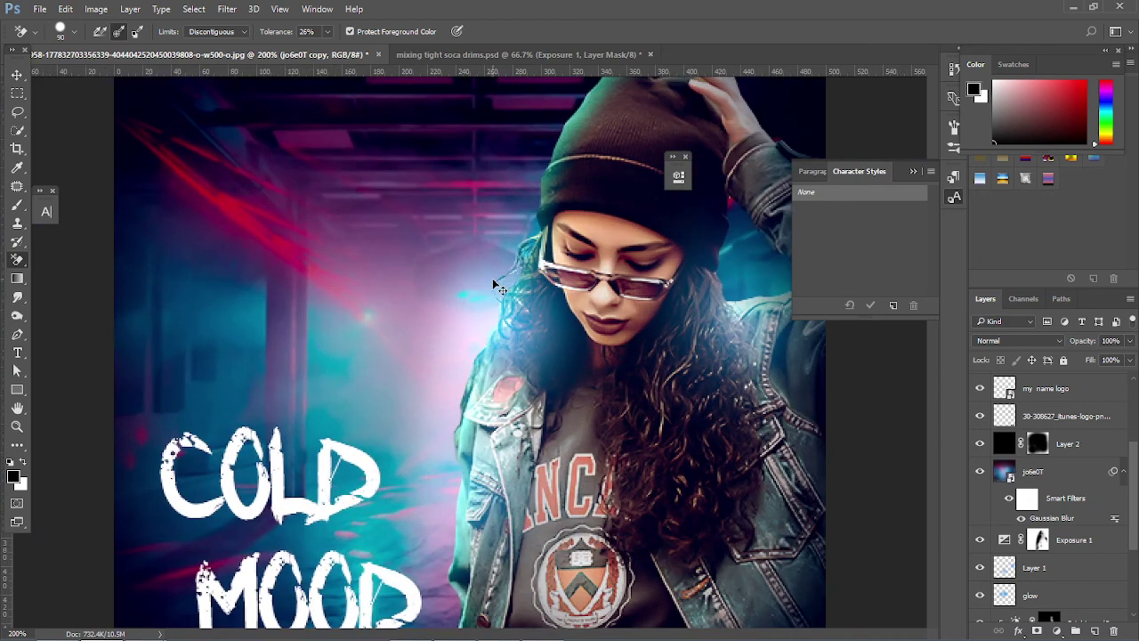
scroll(492, 278, "down", 3)
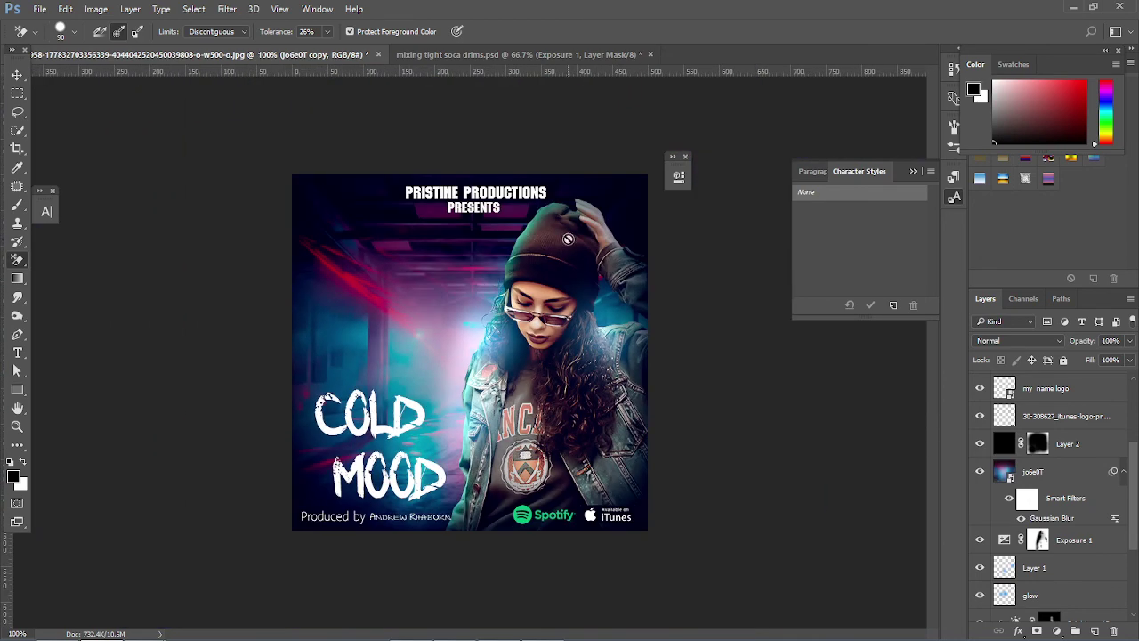